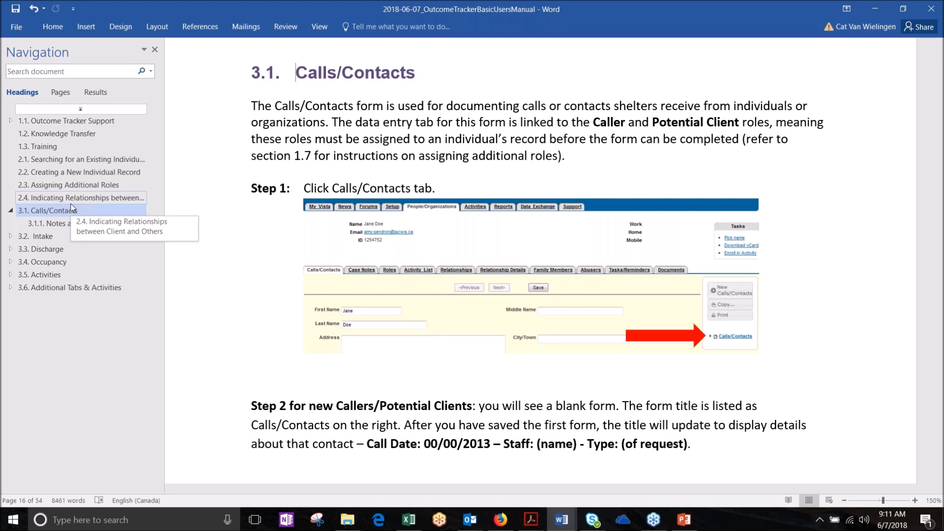
Step: Jump to section 3.1.1 Notes and Definitions and collapse the Calls/Contacts heading in the outline
click(63, 223)
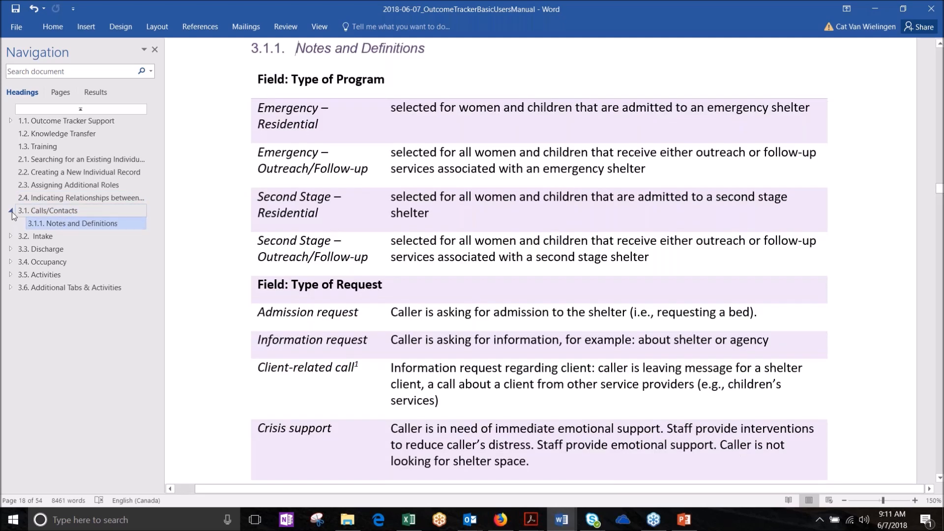
click(10, 211)
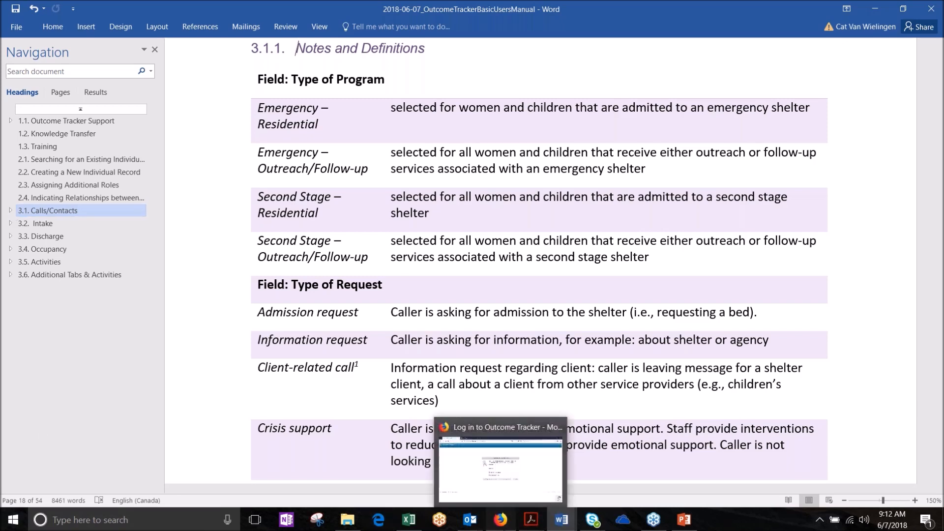
Step: Bring the Outcome Tracker login page forward in Firefox and select its whole web address
click(501, 519)
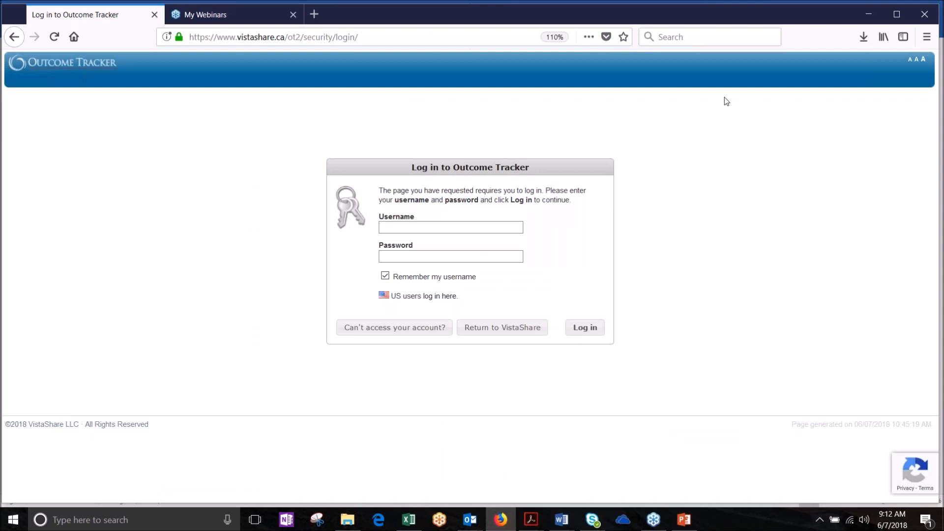
click(906, 164)
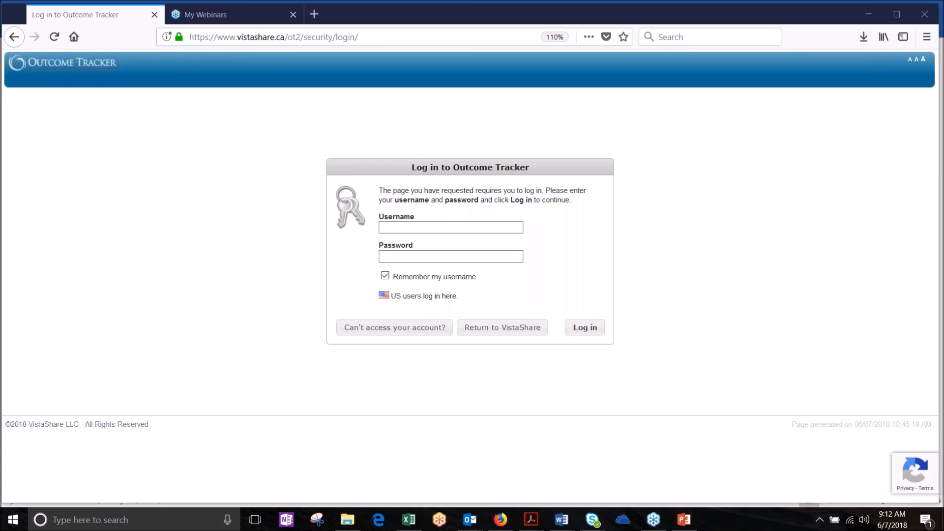
drag(368, 36, 188, 37)
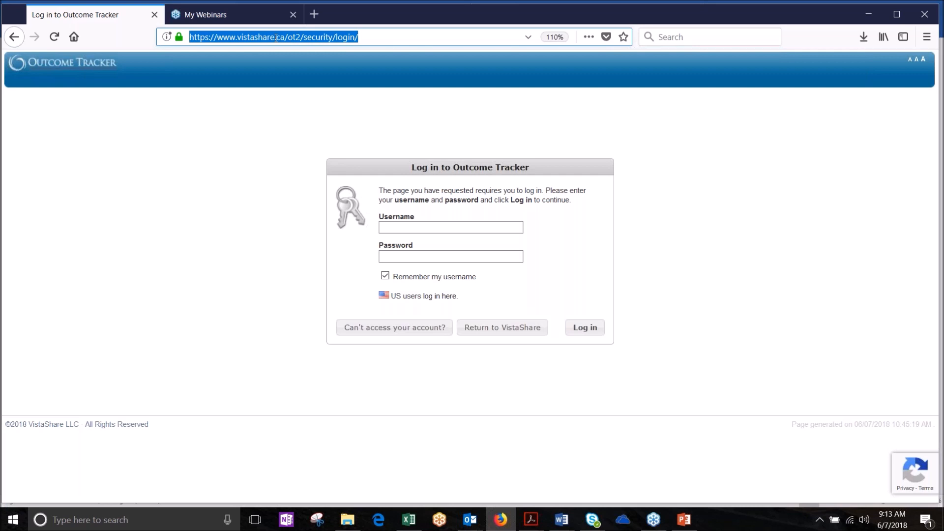
Step: Go to the VistaShare site, open the CANADA login, and fill in the saved credentials
text(vistashare.ca/)
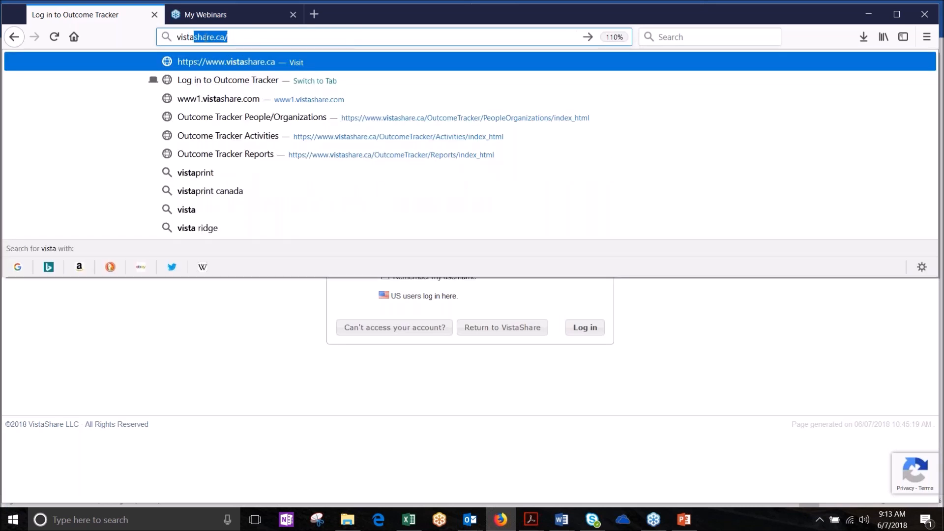
key(Return)
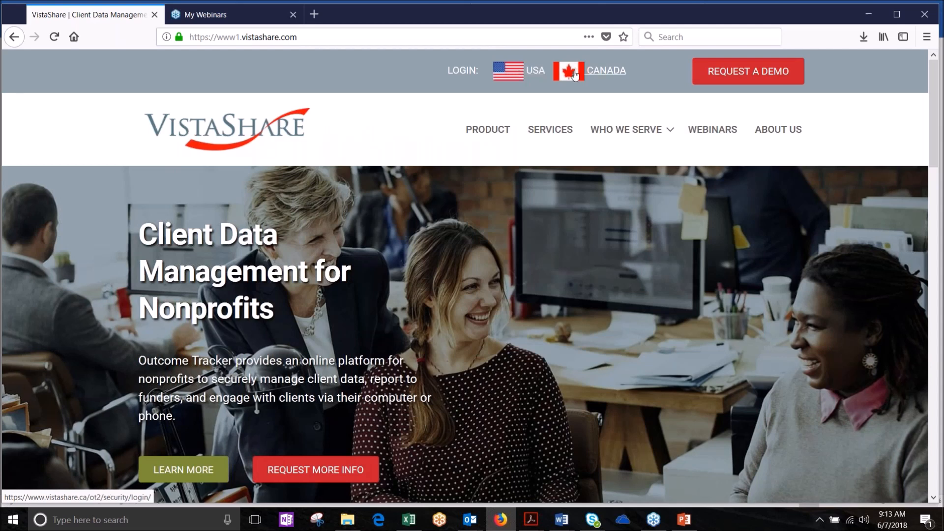
click(575, 72)
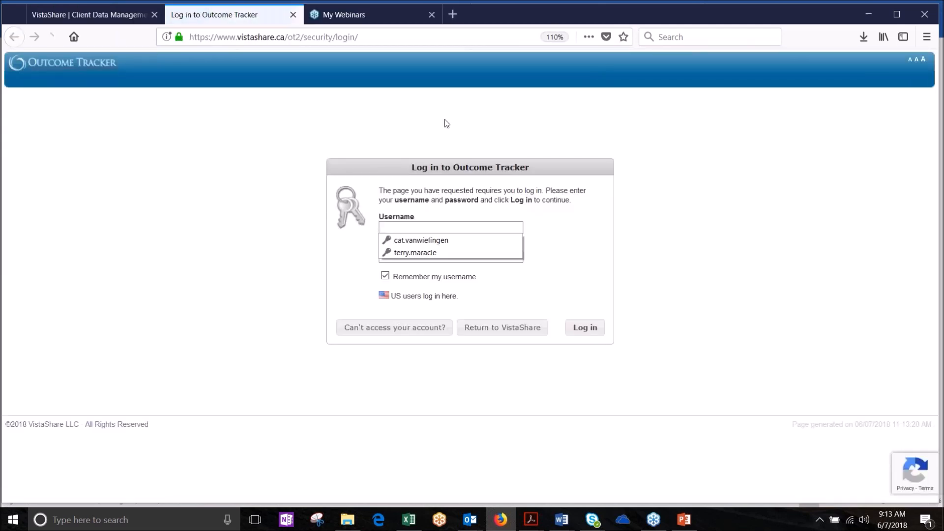
click(432, 241)
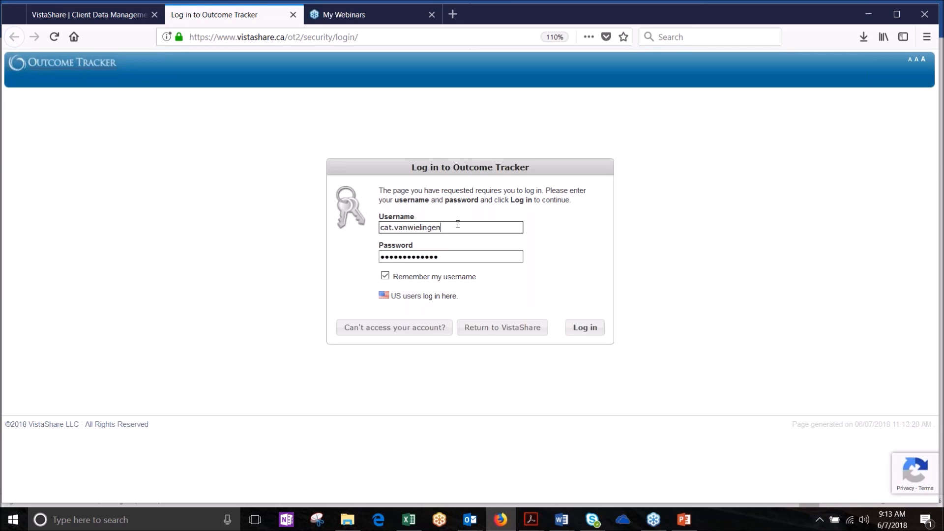
Step: Delete the last two characters of the saved password
click(449, 256)
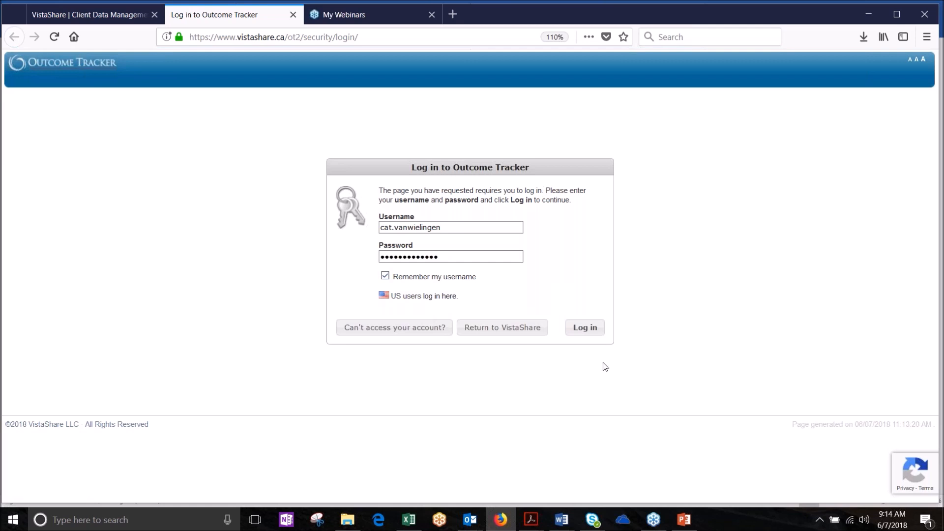
key(BackSpace)
key(BackSpace)
Step: Attempt the login, decline updating the saved login, and request a password reset email for the account
click(591, 331)
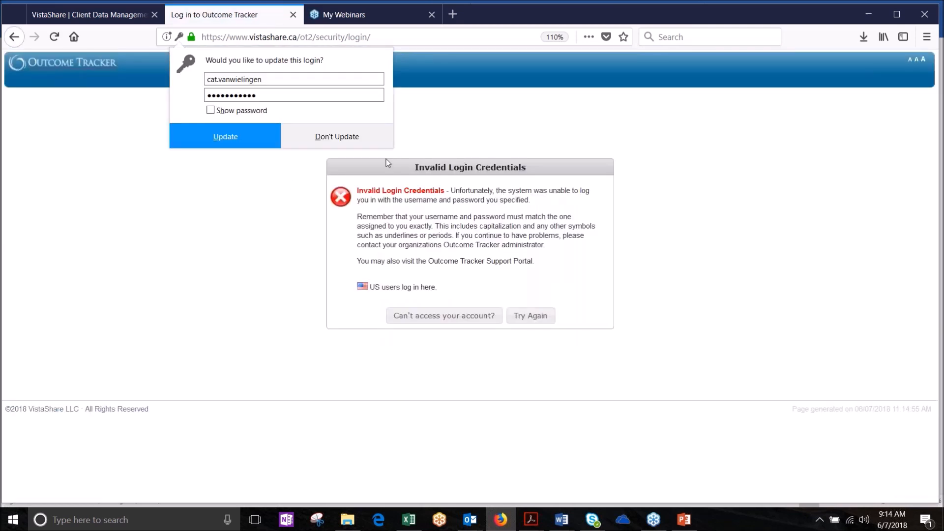
click(327, 140)
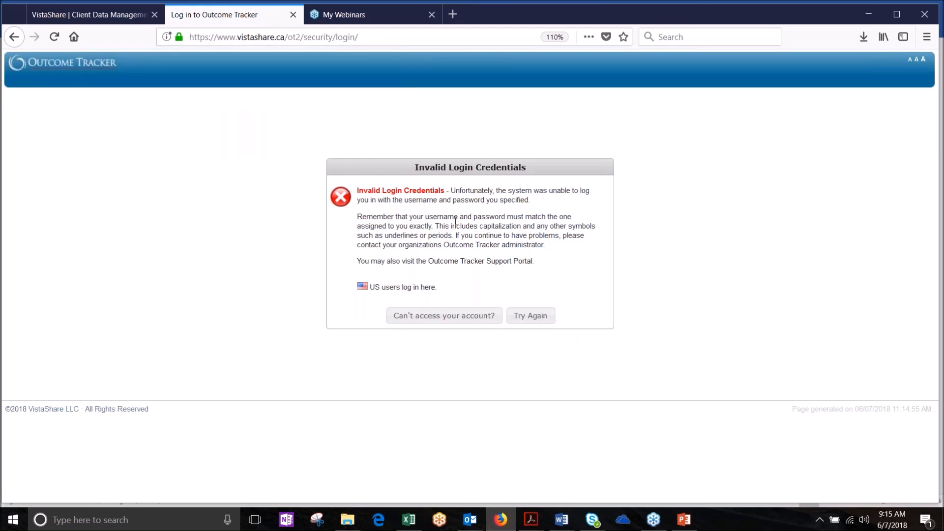
click(438, 321)
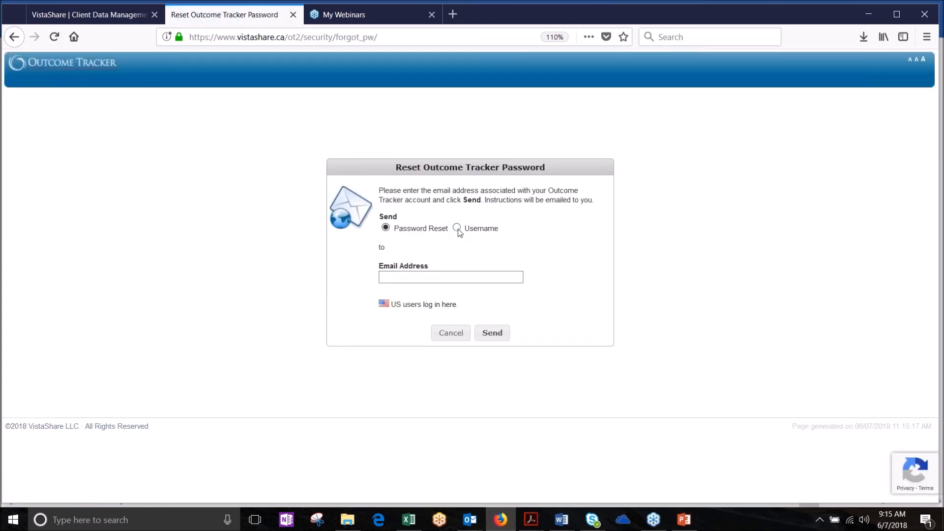
click(390, 278)
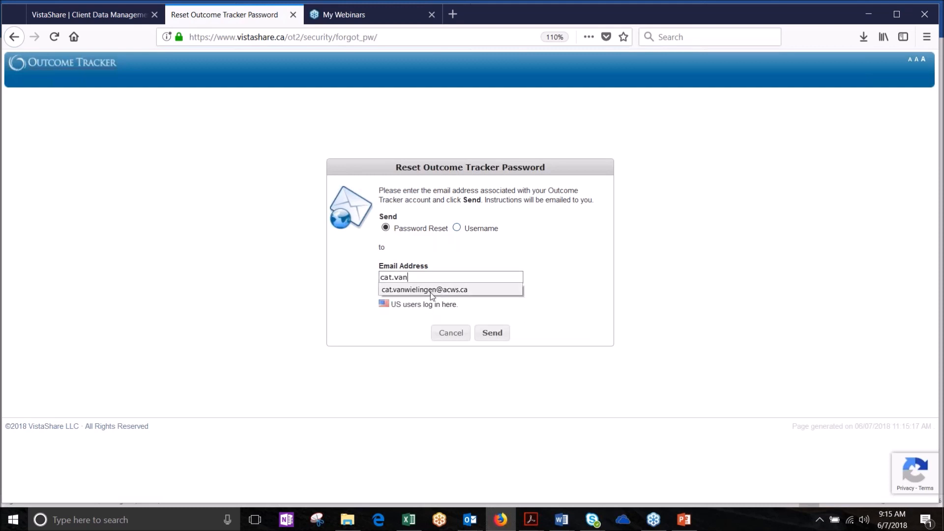
click(431, 290)
click(499, 334)
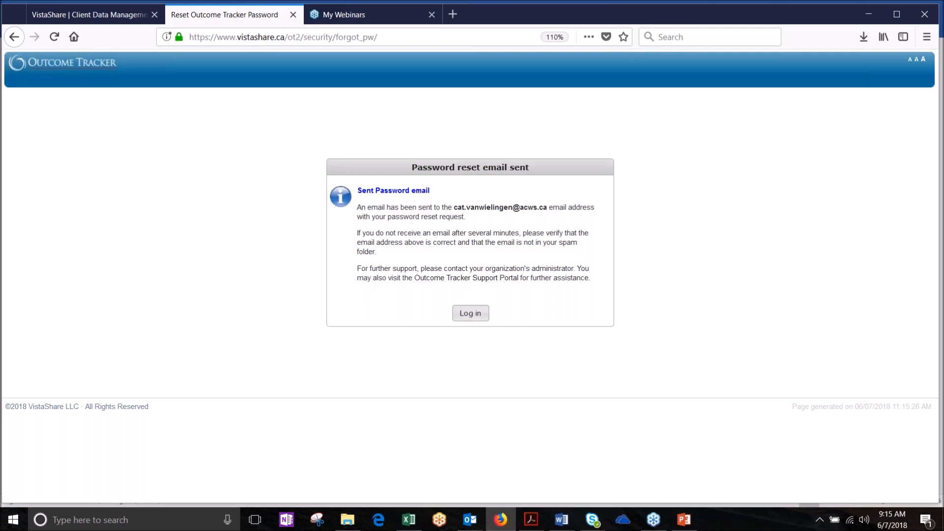
click(471, 317)
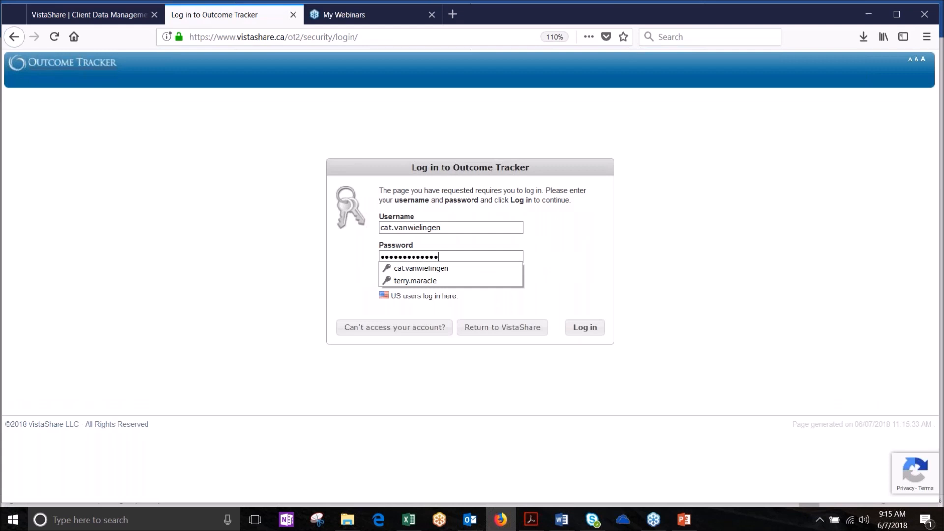
Step: Dismiss the saved-logins list and the email notification, then log in to Outcome Tracker
click(448, 252)
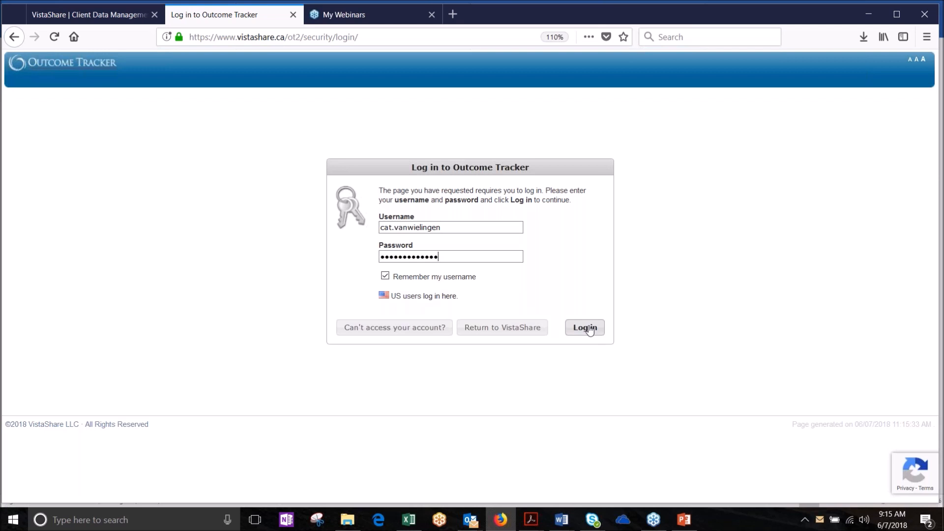
mouse_move(908, 428)
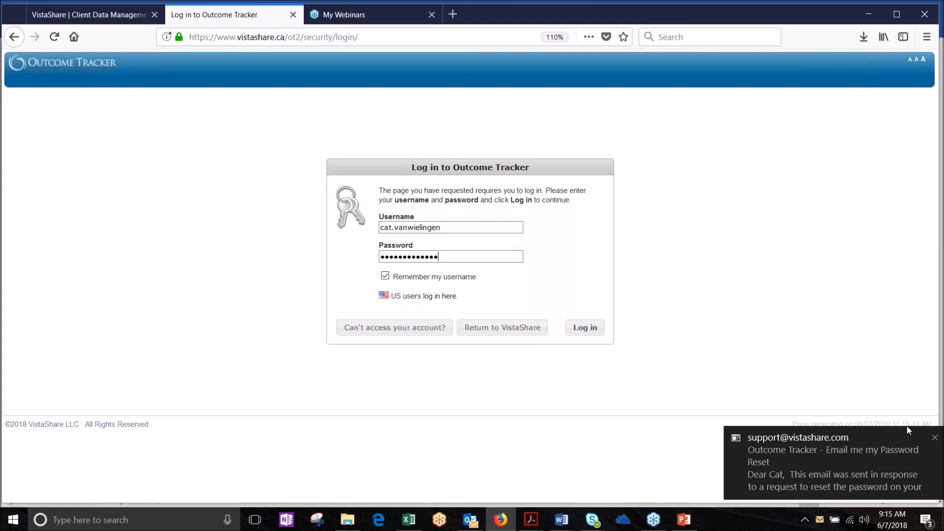
click(935, 438)
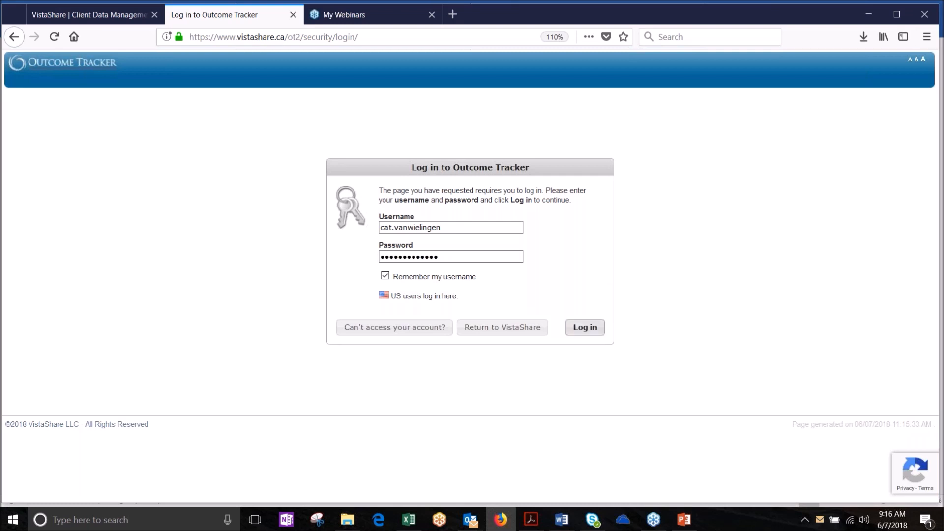
click(588, 328)
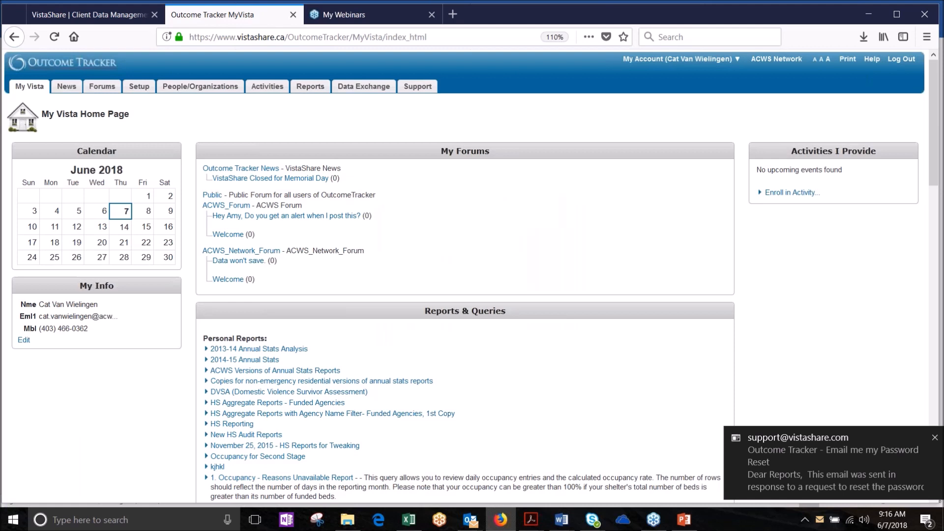
click(935, 438)
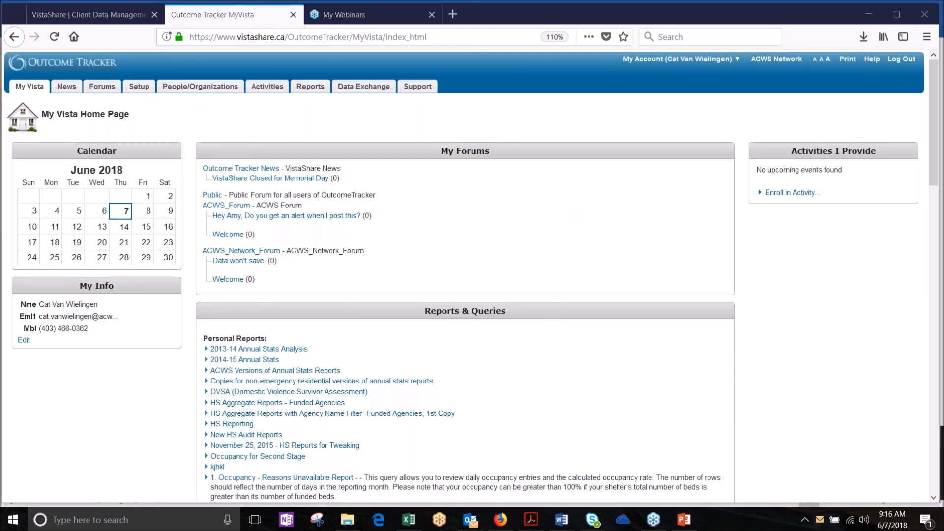
right_click(470, 525)
click(443, 499)
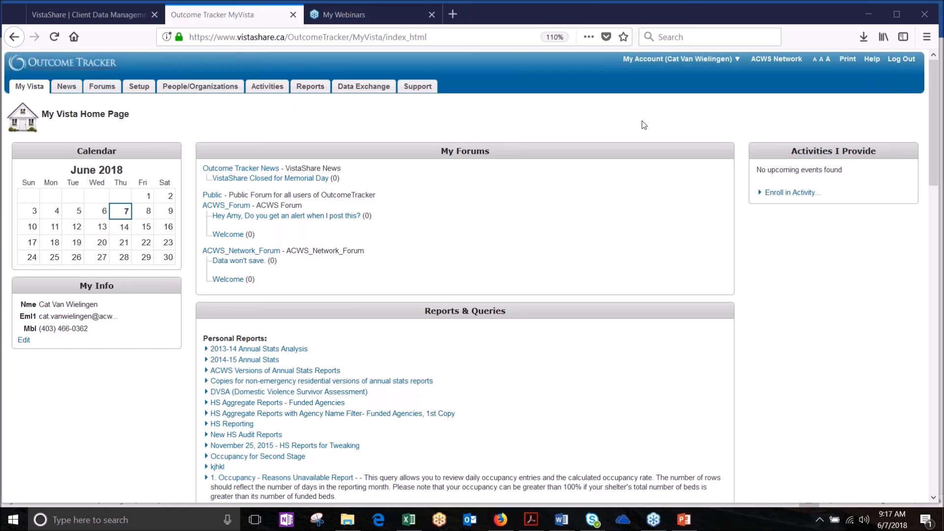
mouse_move(637, 69)
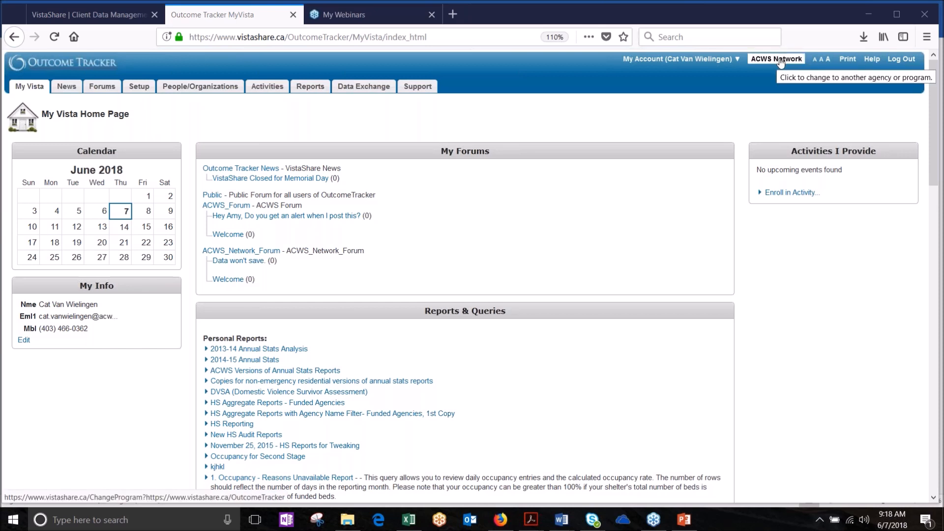
Step: Cycle through the small, medium and large text sizes, ending on the largest
click(815, 60)
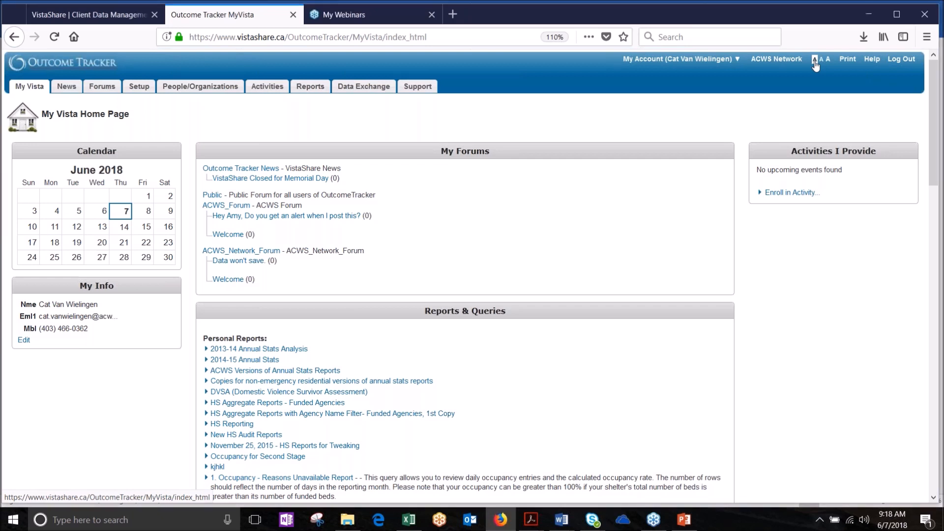
click(821, 60)
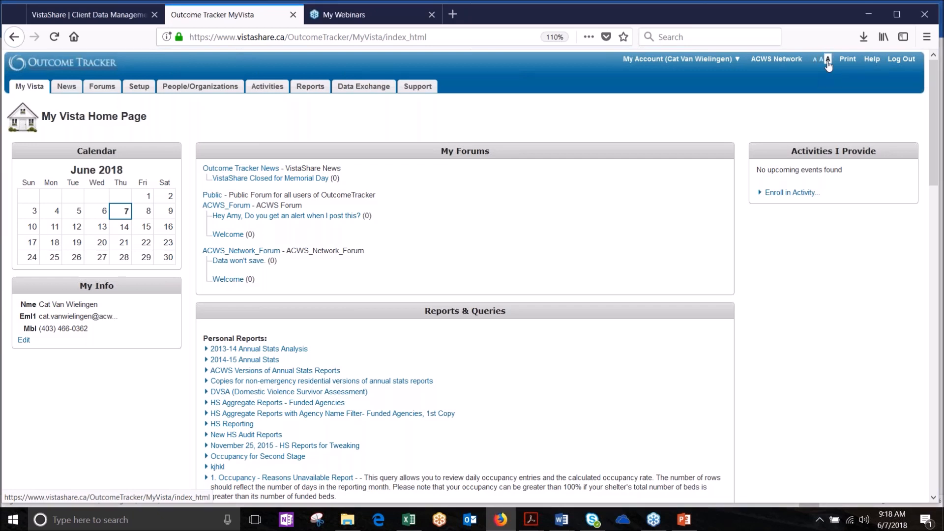
click(828, 61)
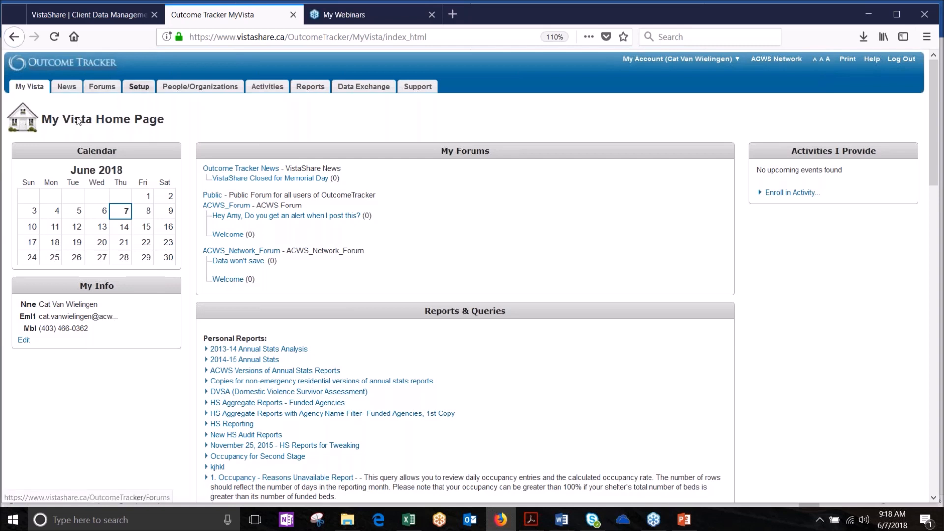
click(821, 59)
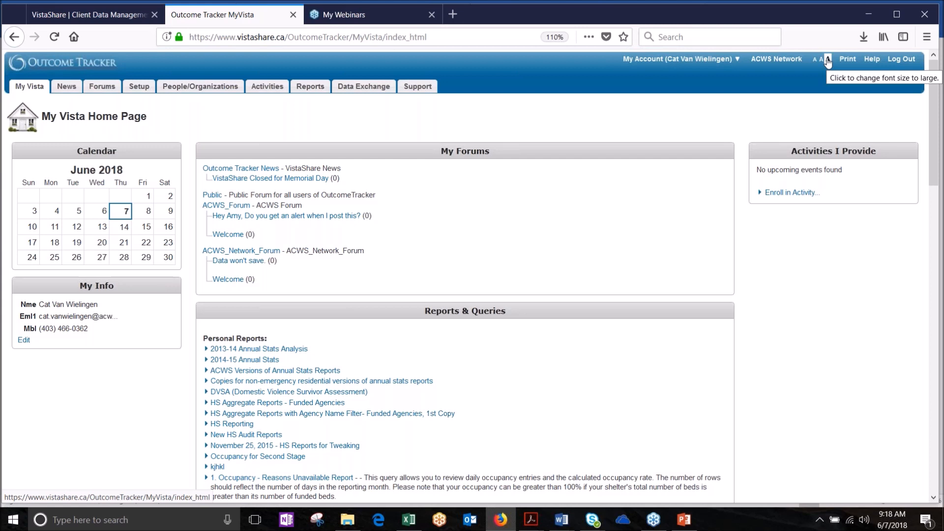
click(828, 61)
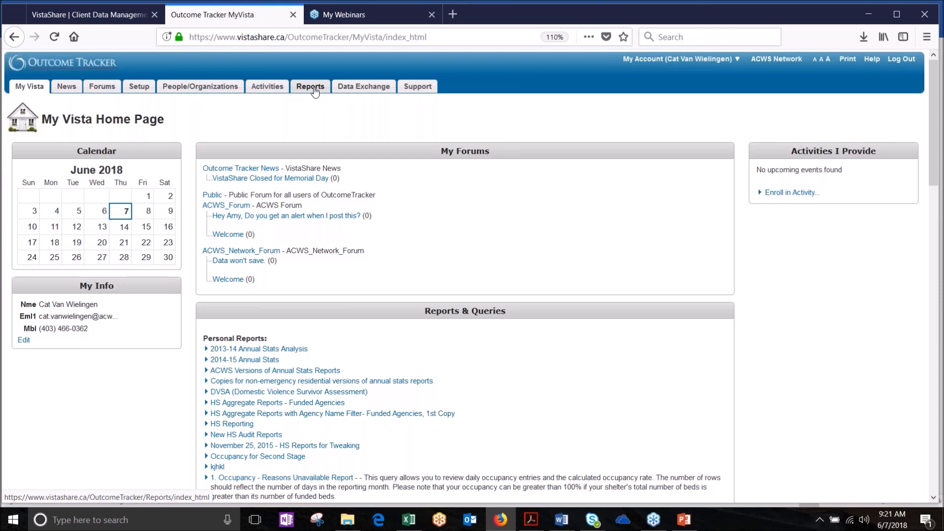
Step: Open the People/Organizations tab
click(206, 88)
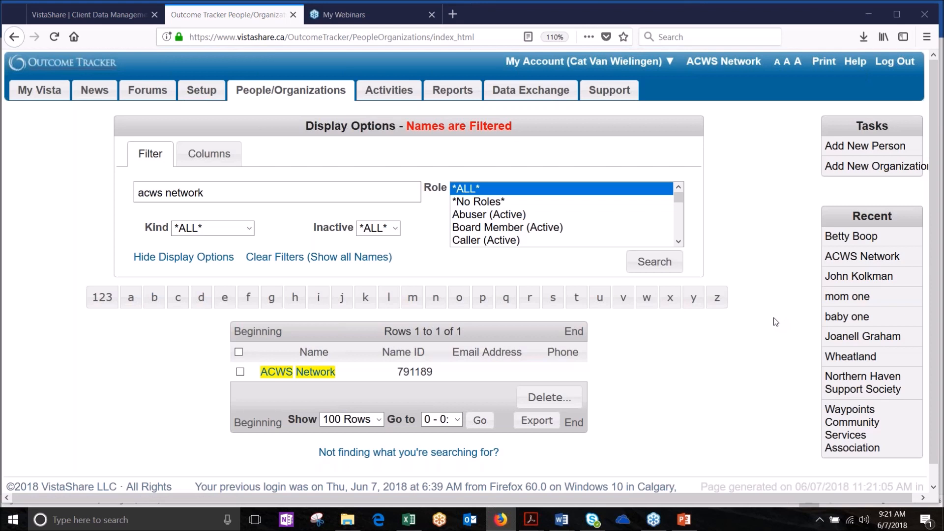
Step: Erase the old 'acws network' search text from the name filter box
click(181, 192)
key(ctrl+a)
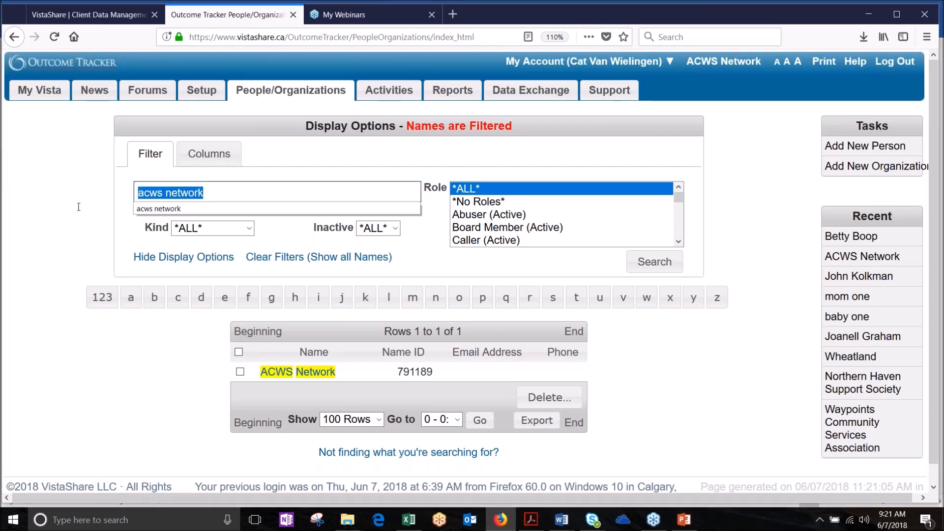
key(BackSpace)
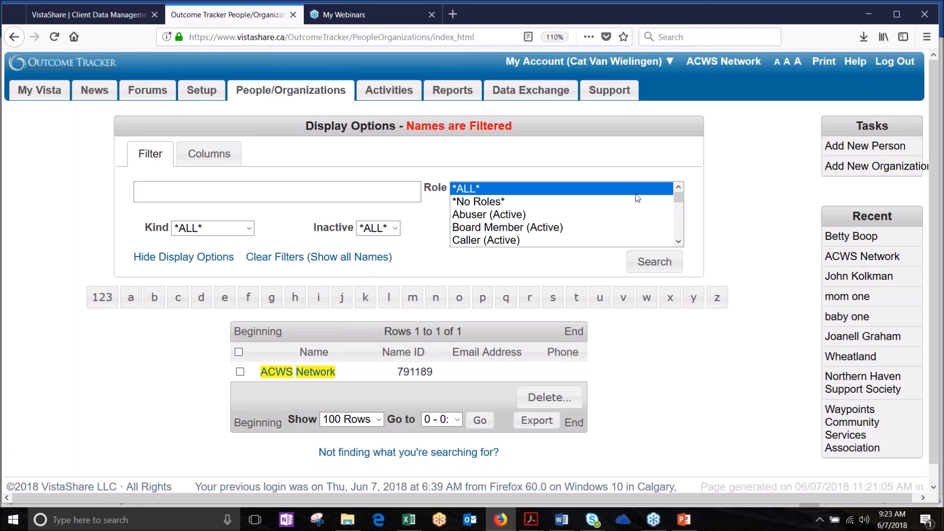
Step: Choose Residential (ACWS) - Adult (Active) from the Role filter list
drag(679, 243, 679, 243)
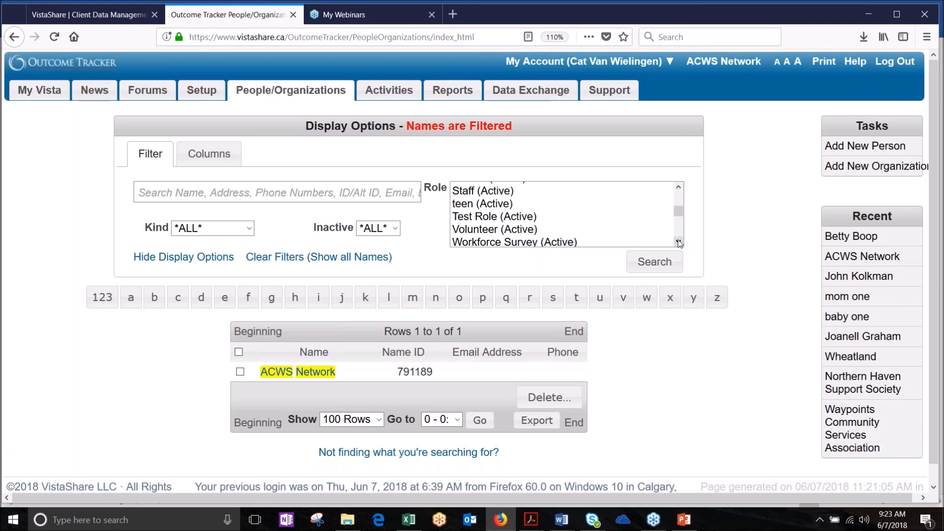
mouse_move(677, 214)
mouse_down()
mouse_move(678, 189)
mouse_move(680, 212)
mouse_up()
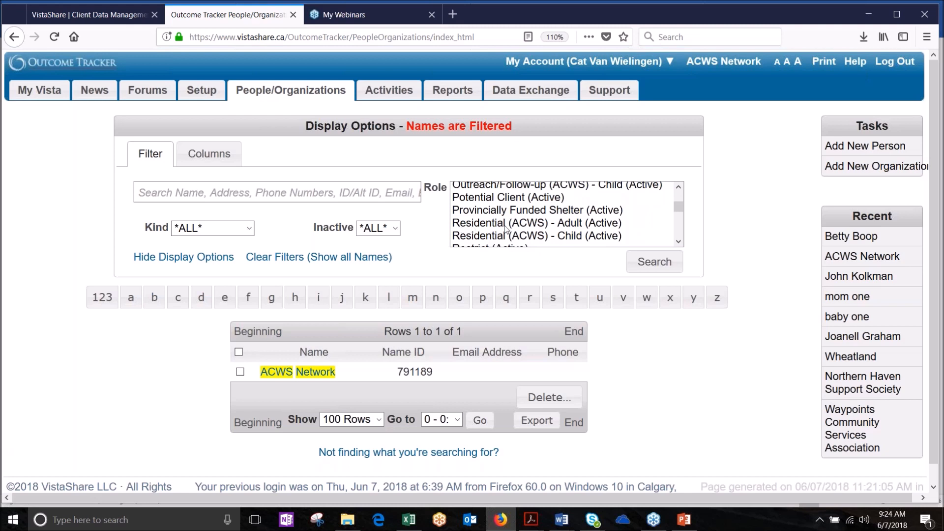
click(520, 225)
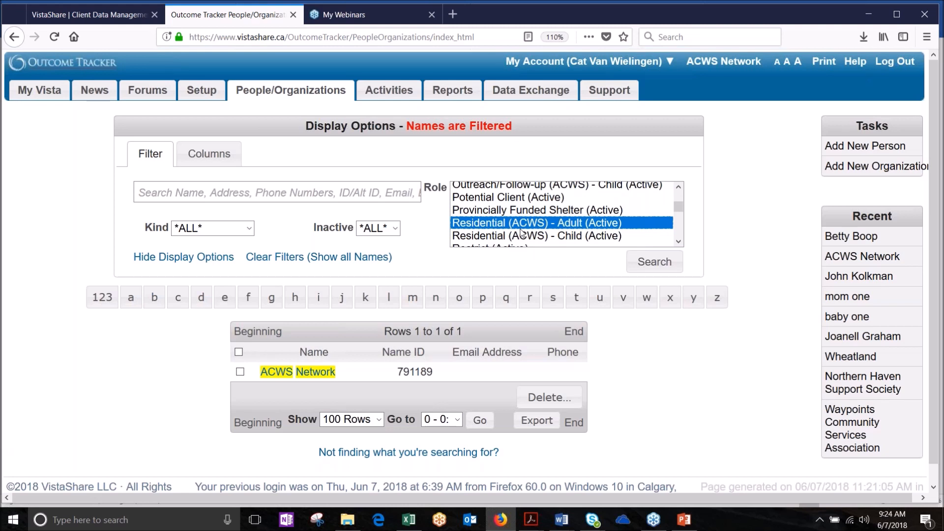
Step: Run the Residential (ACWS) - Adult role search and scroll through the 28 people found
click(661, 268)
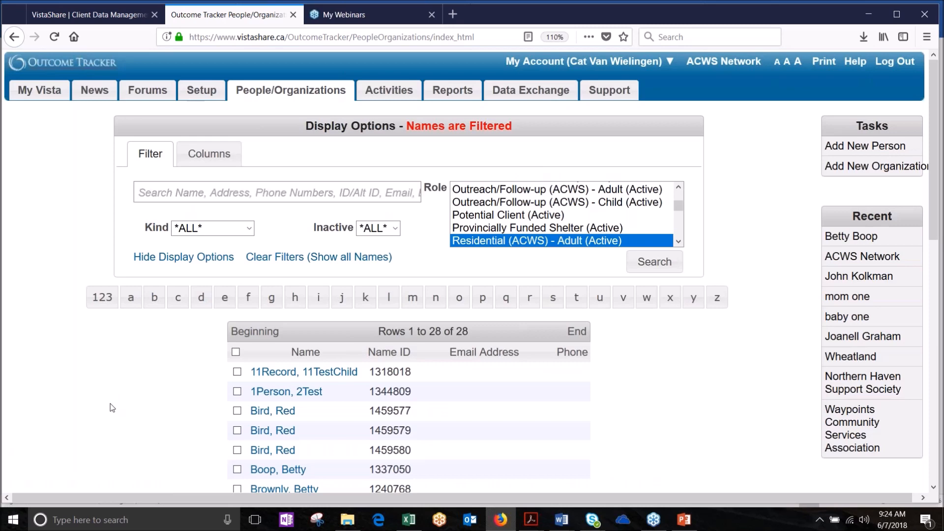
scroll(112, 408, down, 7)
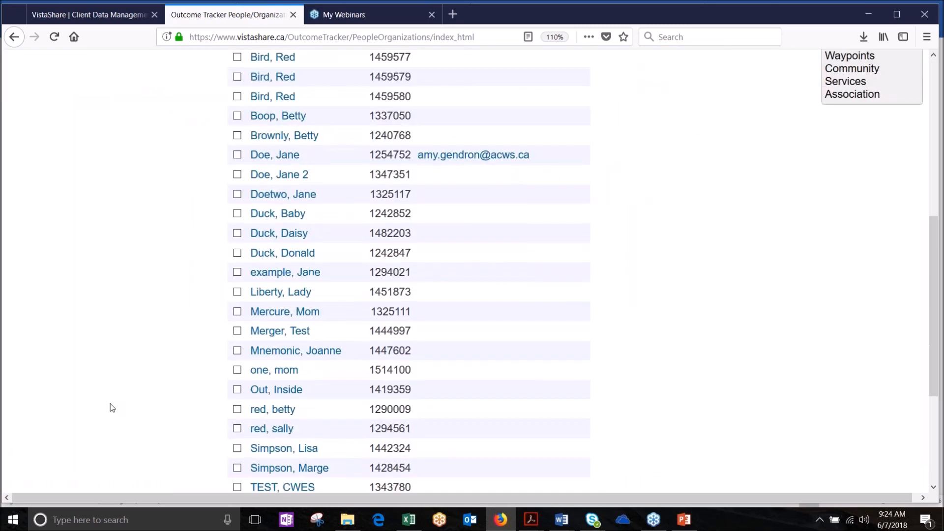
scroll(112, 407, down, 3)
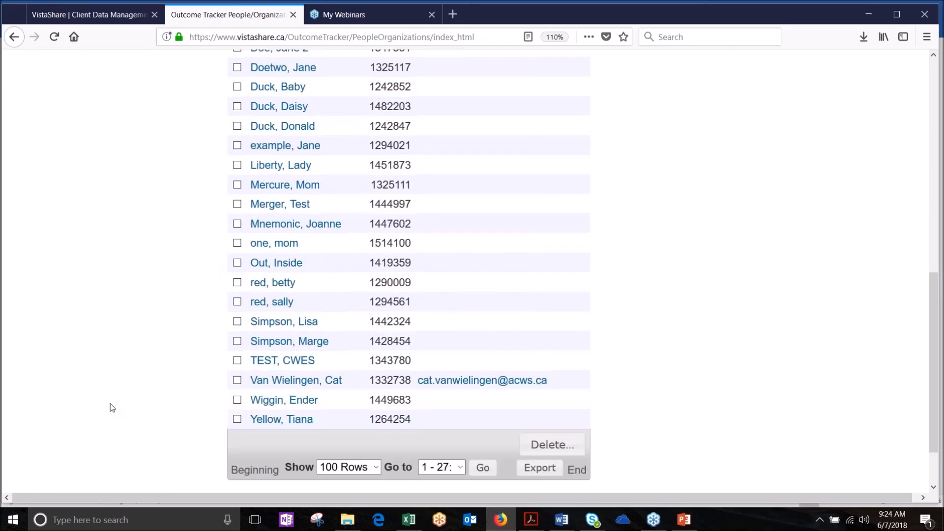
scroll(111, 407, up, 9)
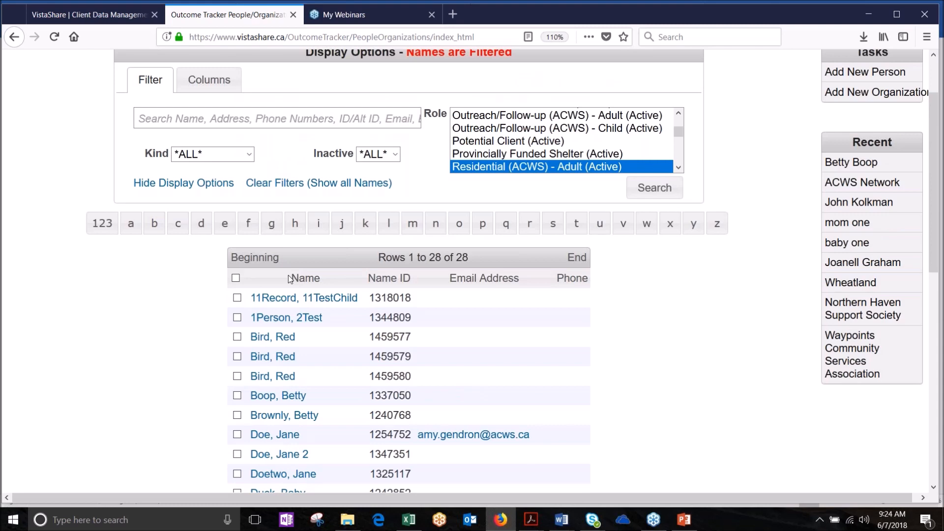
Step: Sort the 28-person list by Name ascending, then descending, and finally by Phone
click(305, 282)
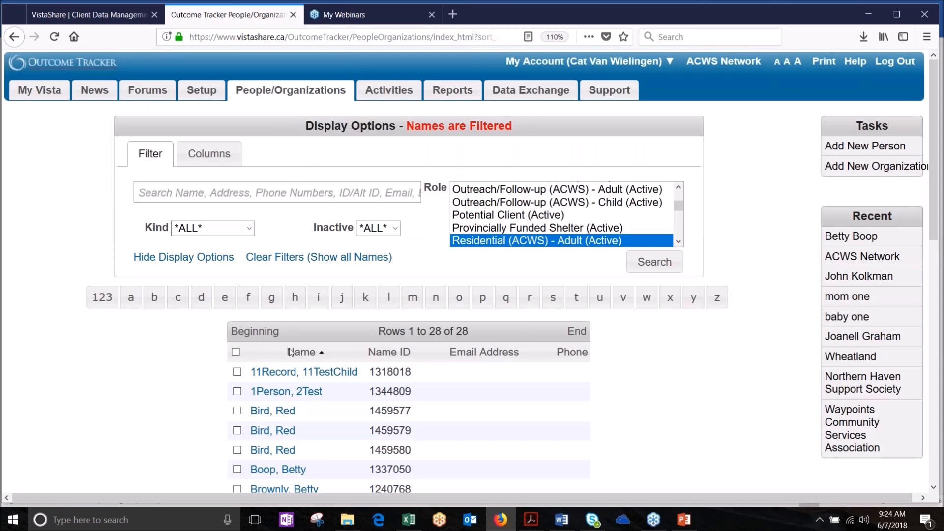
scroll(311, 344, down, 4)
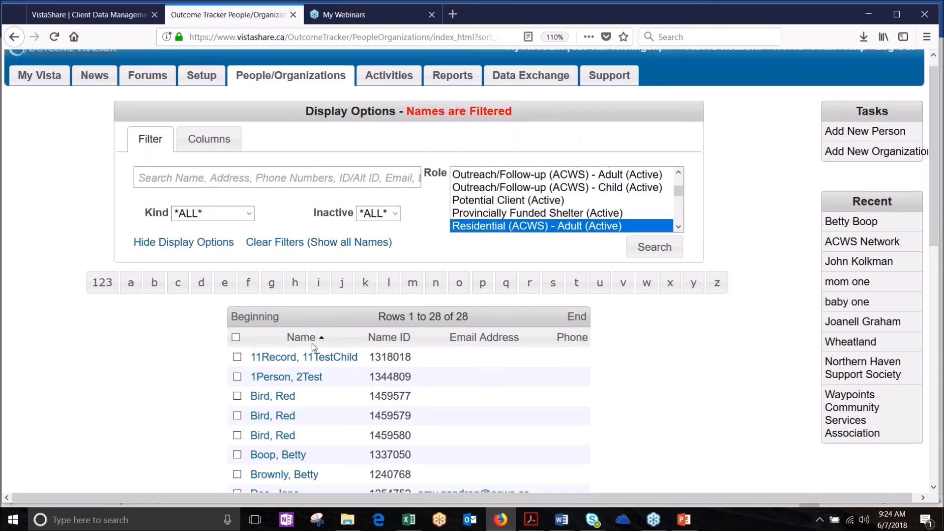
scroll(287, 343, down, 1)
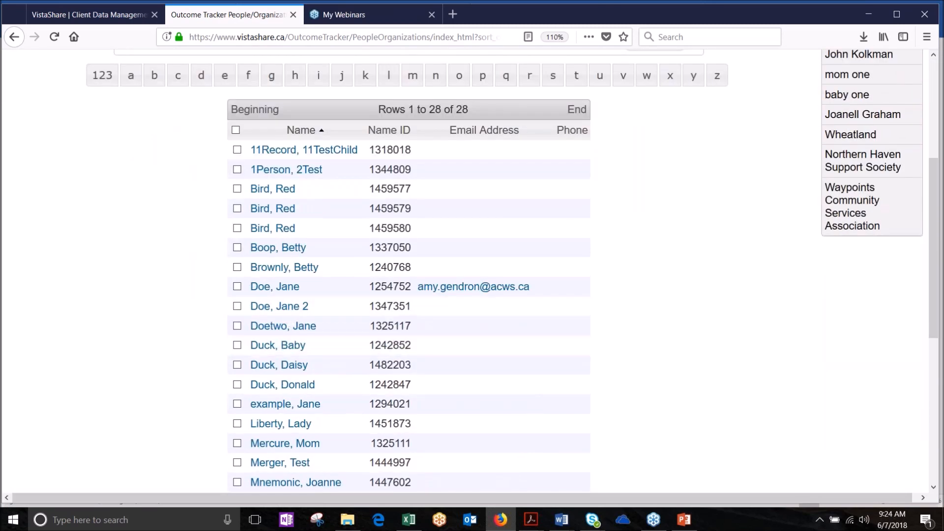
click(300, 131)
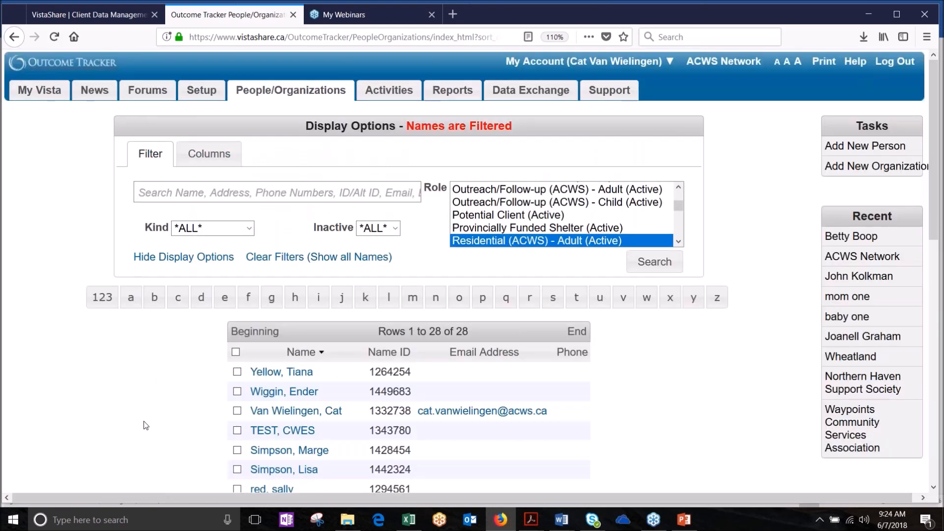
scroll(143, 426, down, 6)
scroll(489, 192, up, 2)
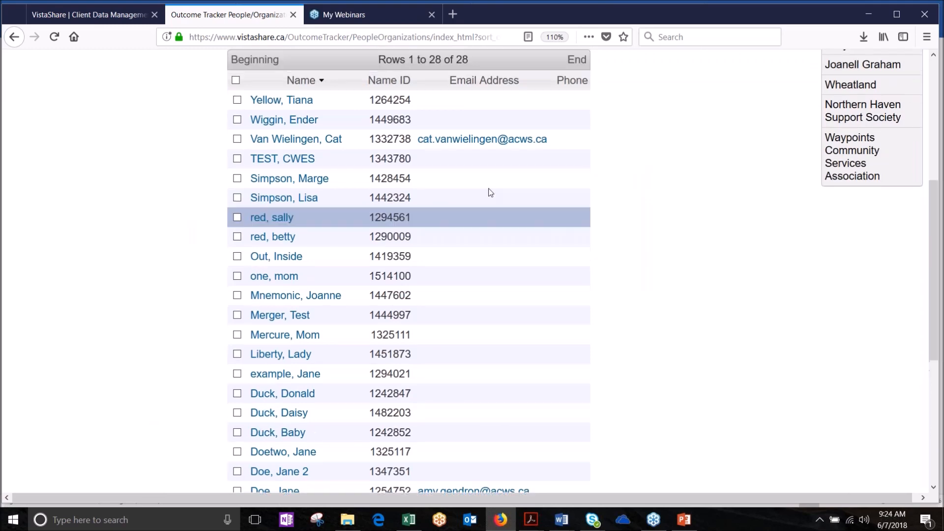
click(571, 164)
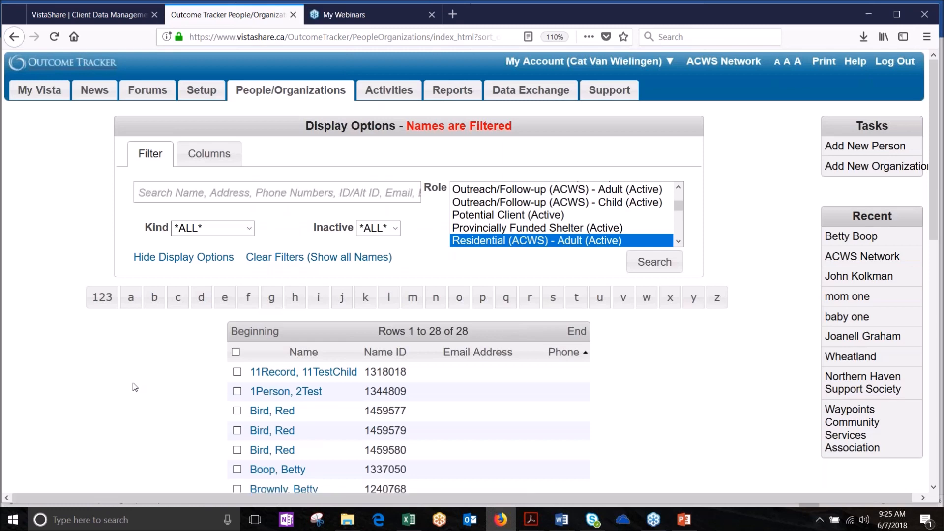
Step: Scroll back to the top of the People/Organizations page to show the Display Options filters
scroll(133, 382, down, 4)
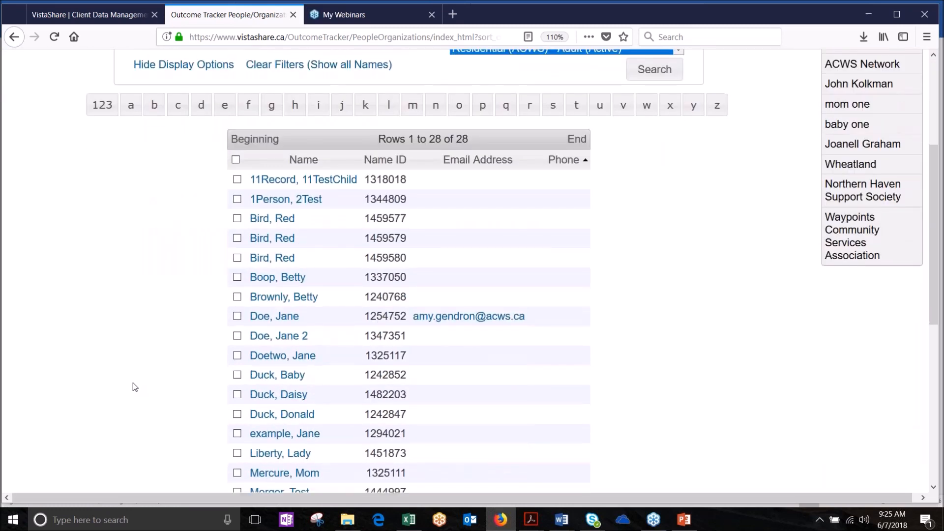
scroll(132, 383, down, 5)
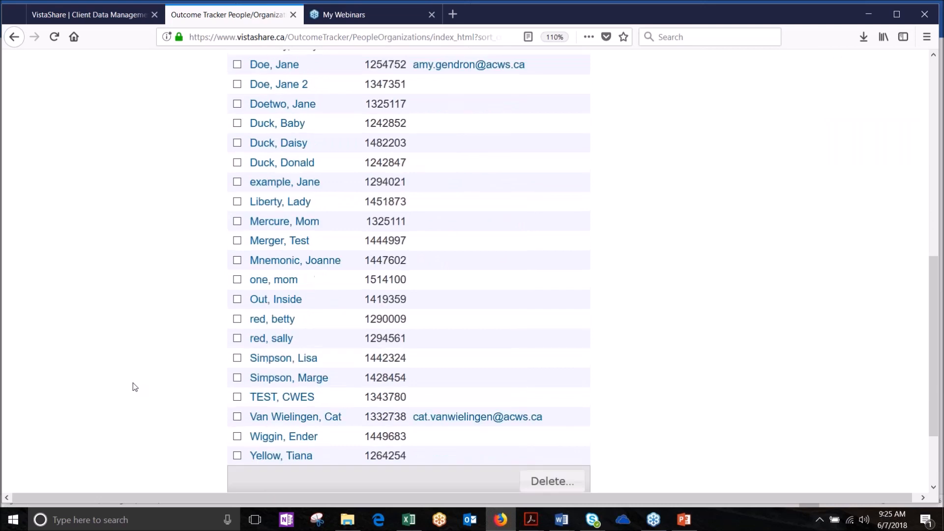
scroll(133, 382, up, 4)
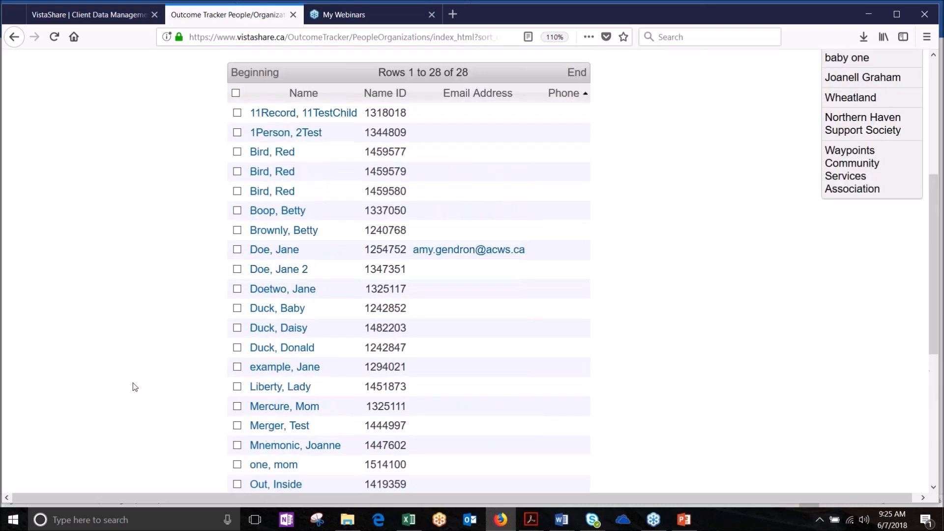
scroll(133, 383, up, 3)
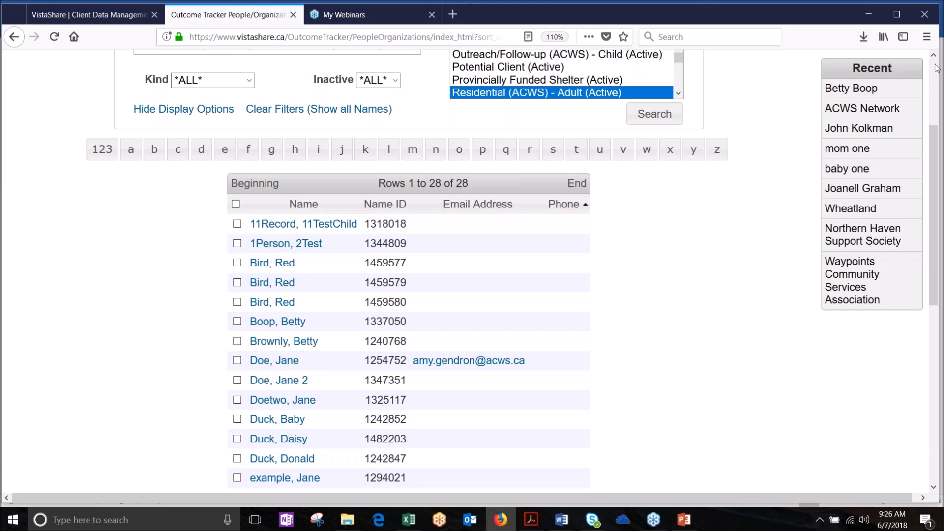
drag(935, 153, 936, 120)
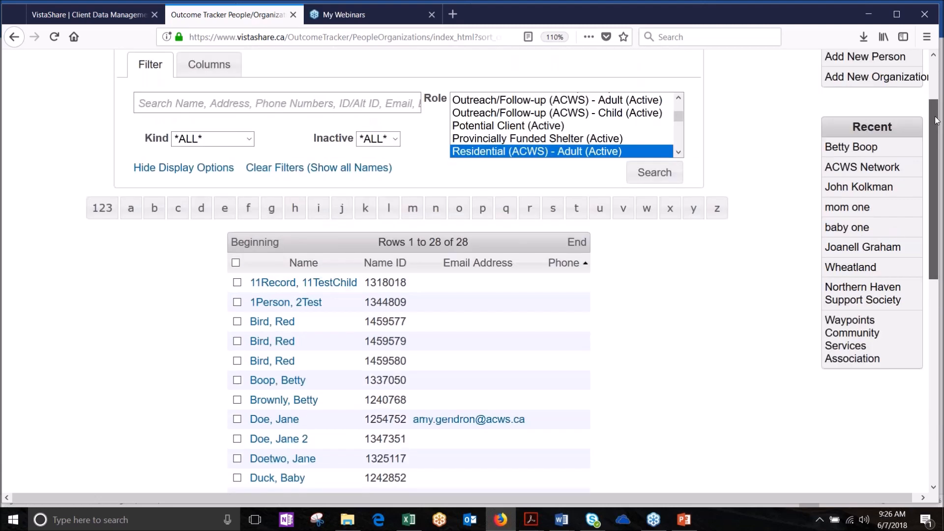
scroll(935, 121, up, 3)
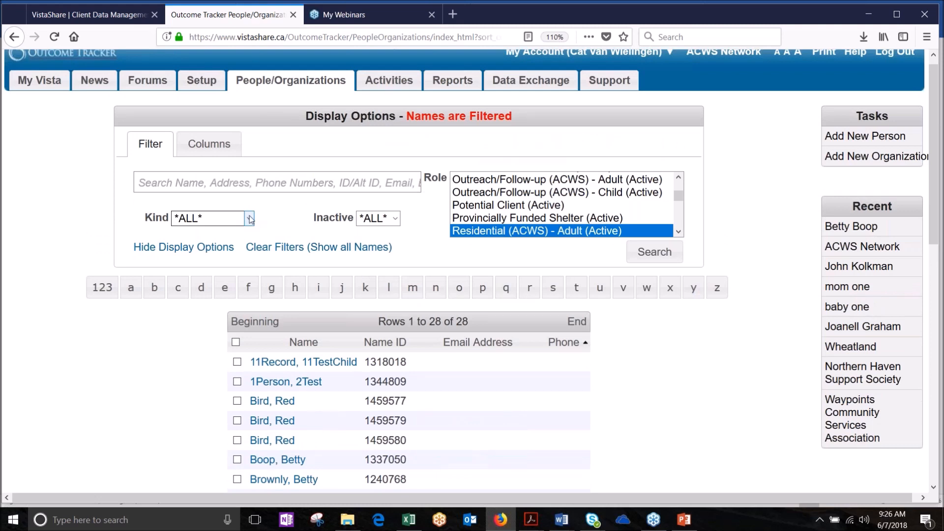
Step: Set the Kind filter to Organizations and the Role filter to *ALL*
click(250, 219)
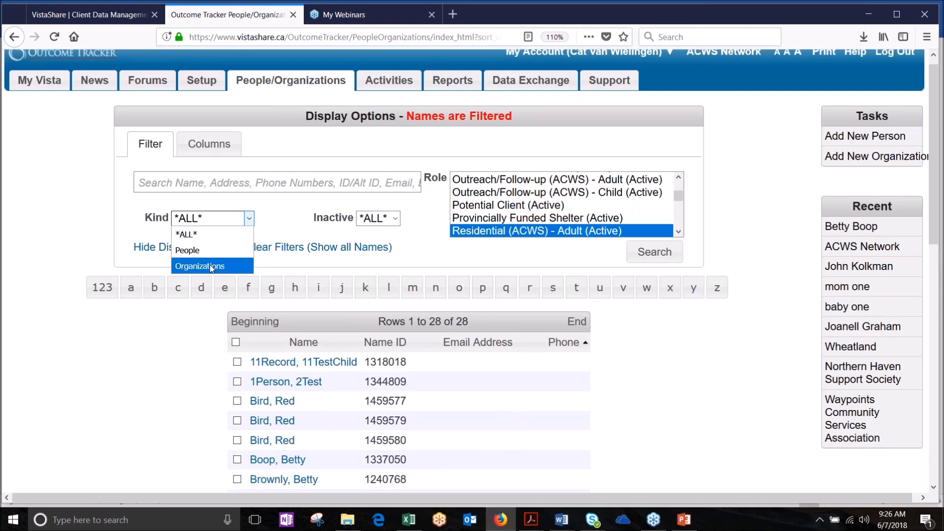
click(287, 225)
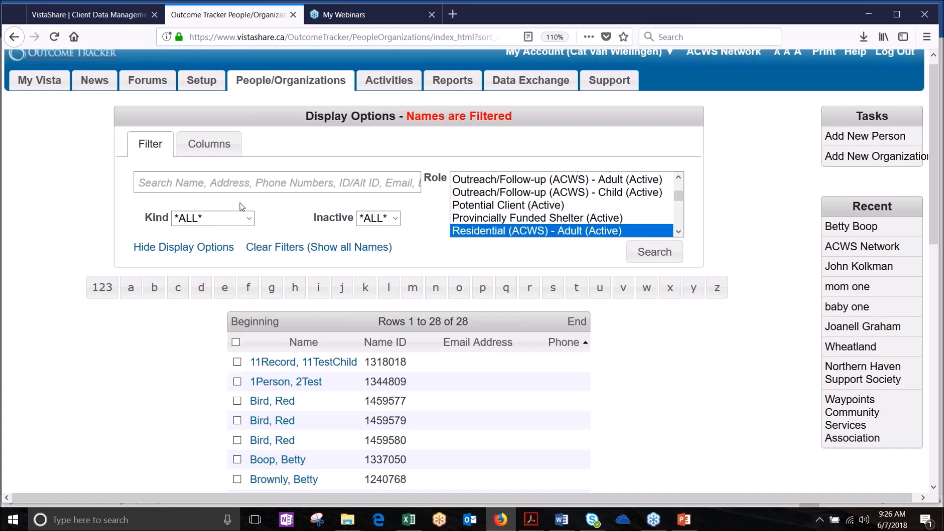
click(246, 218)
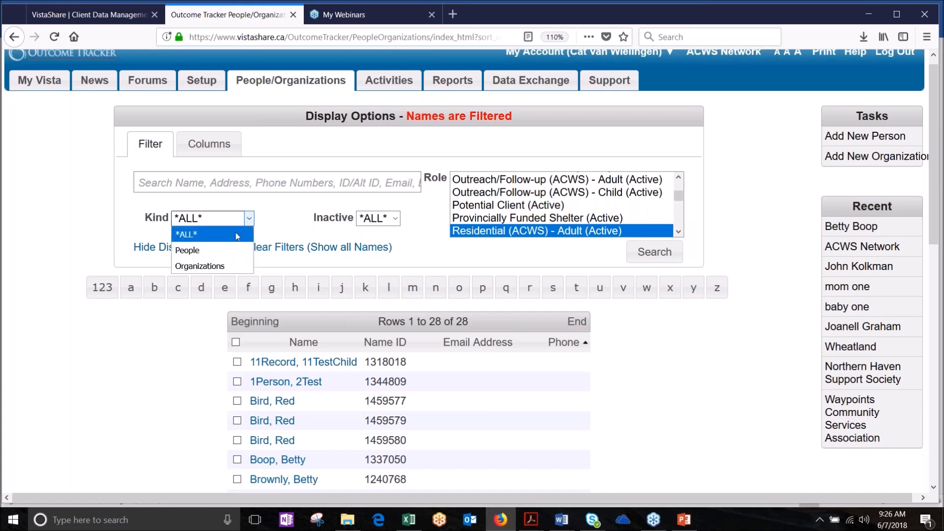
click(216, 269)
drag(678, 196, 677, 174)
click(470, 179)
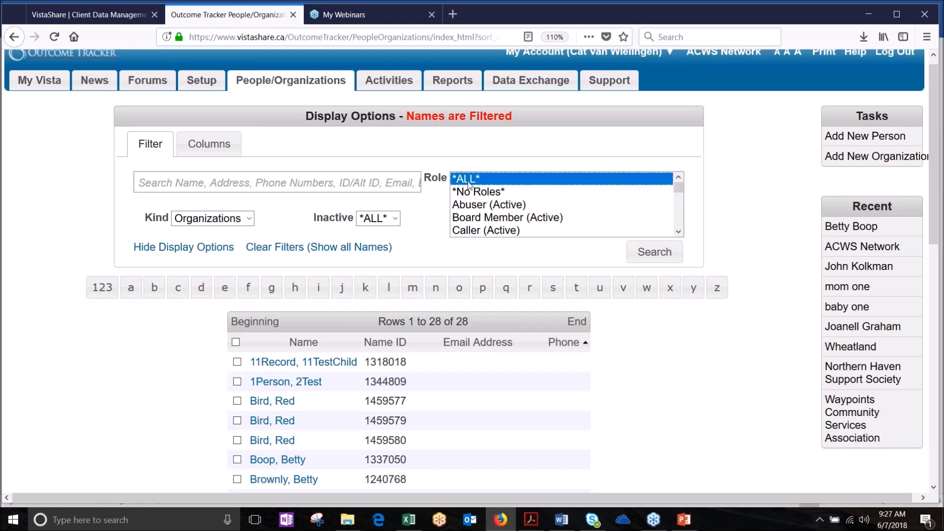
Step: Search and browse the 47 organizations, from A Safe Place to Waypoints Community Services Association
click(643, 256)
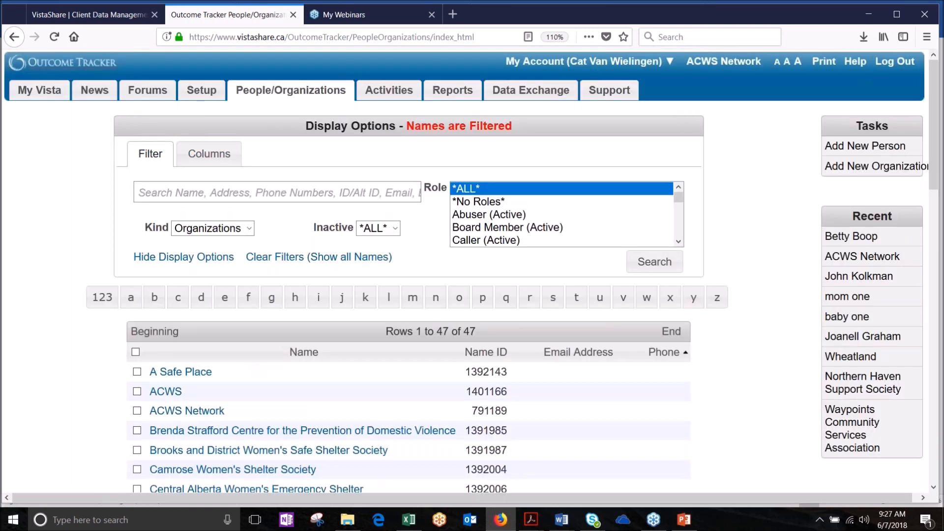
scroll(472, 270, down, 8)
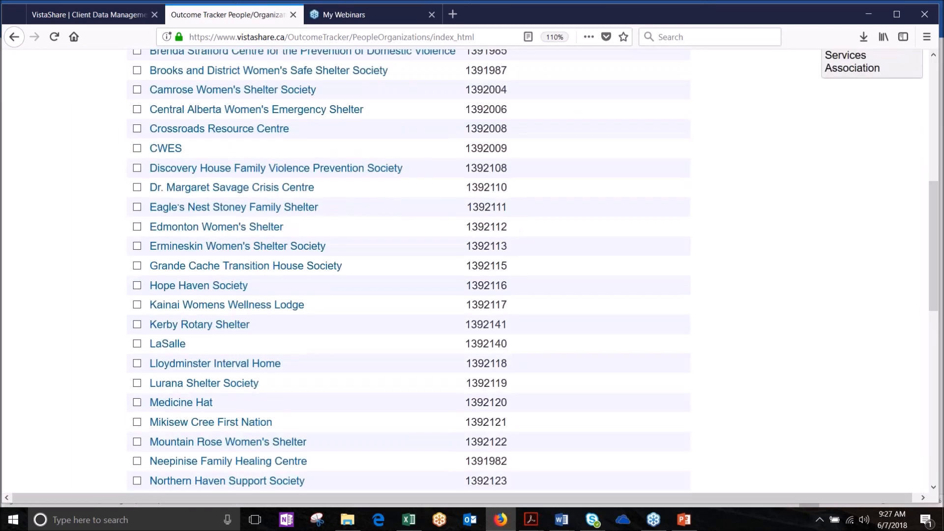
scroll(306, 237, down, 5)
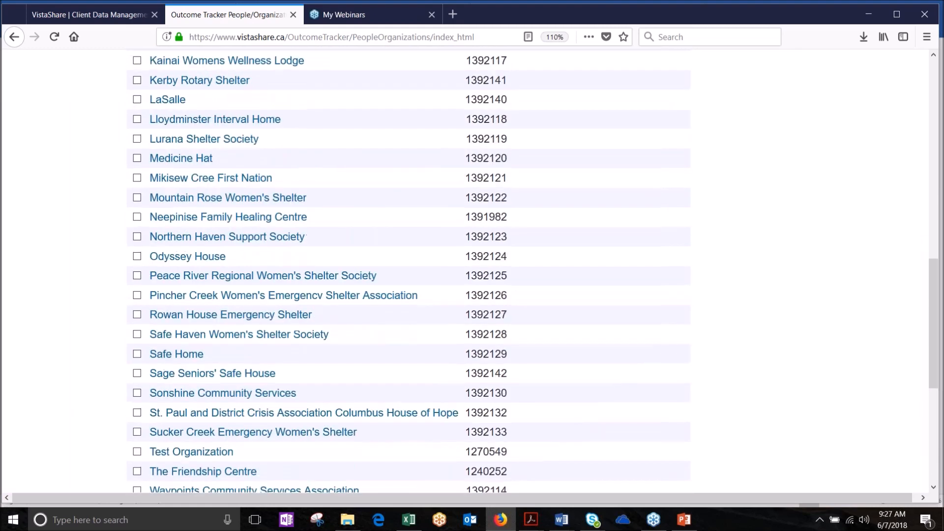
scroll(305, 196, up, 2)
scroll(472, 271, up, 10)
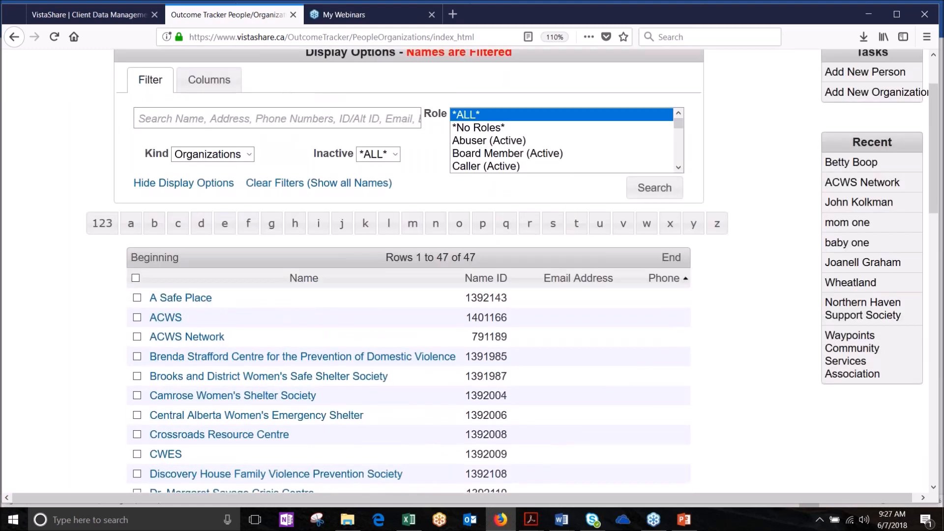
scroll(472, 270, down, 2)
scroll(472, 270, up, 1)
scroll(497, 241, up, 4)
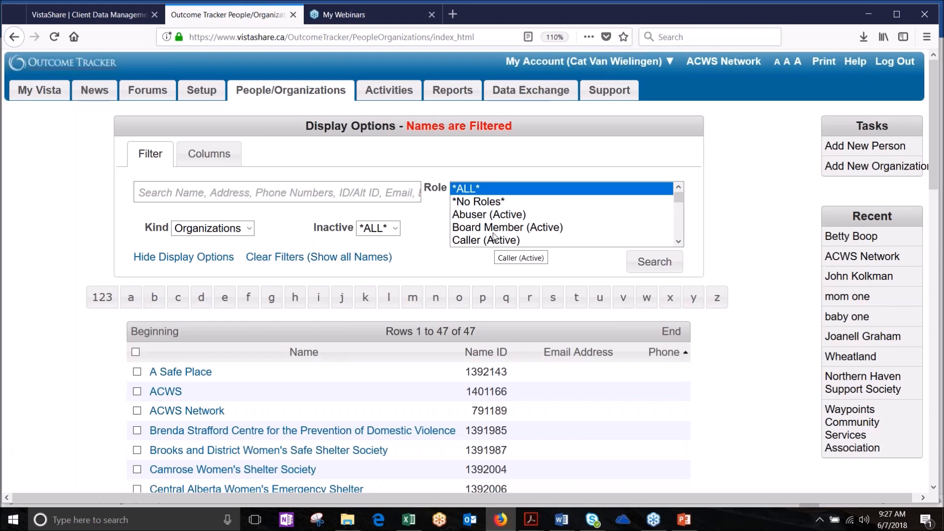
Step: Clear the name search box and reset the Kind filter to *ALL*, keeping Role at *ALL*
click(232, 195)
text(dkjfdkjdkf)
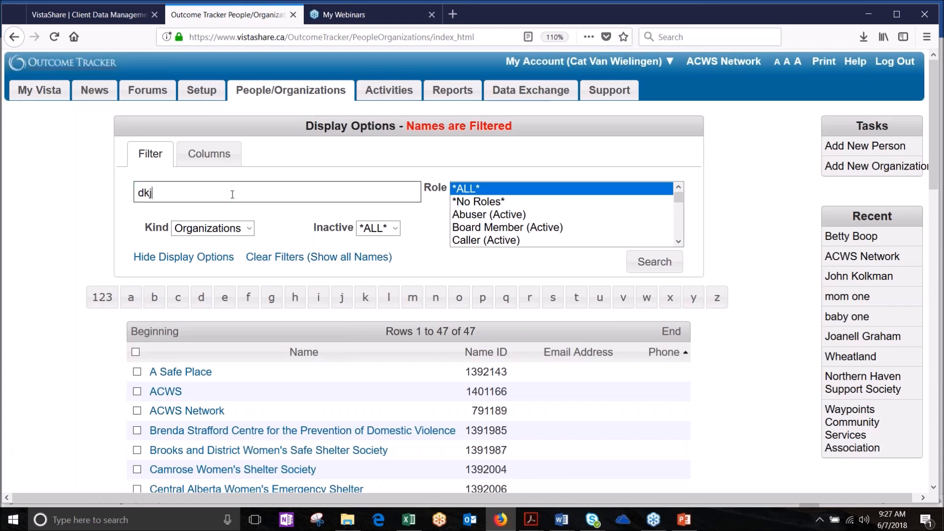
key(BackSpace)
key(BackSpace)
key(BackSpace)
key(BackSpace)
key(BackSpace)
key(BackSpace)
key(BackSpace)
key(BackSpace)
key(BackSpace)
key(BackSpace)
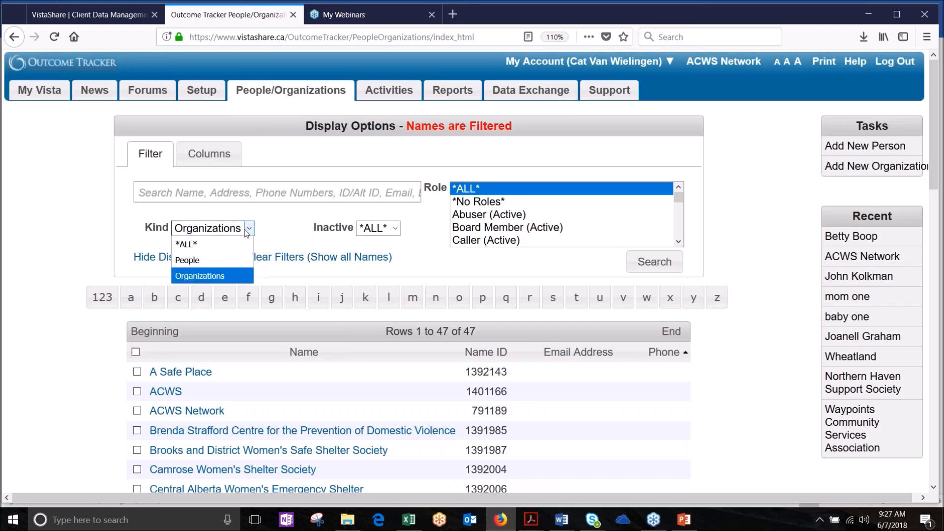
click(213, 240)
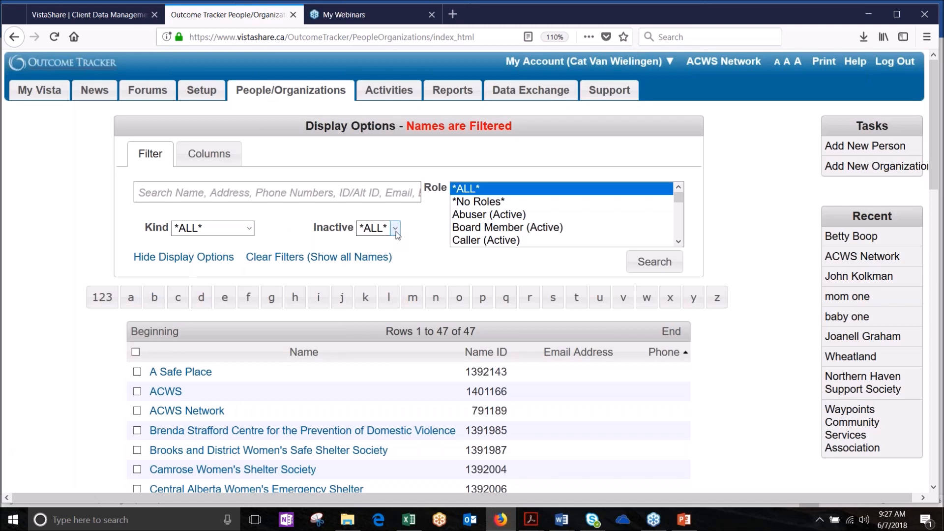
click(479, 192)
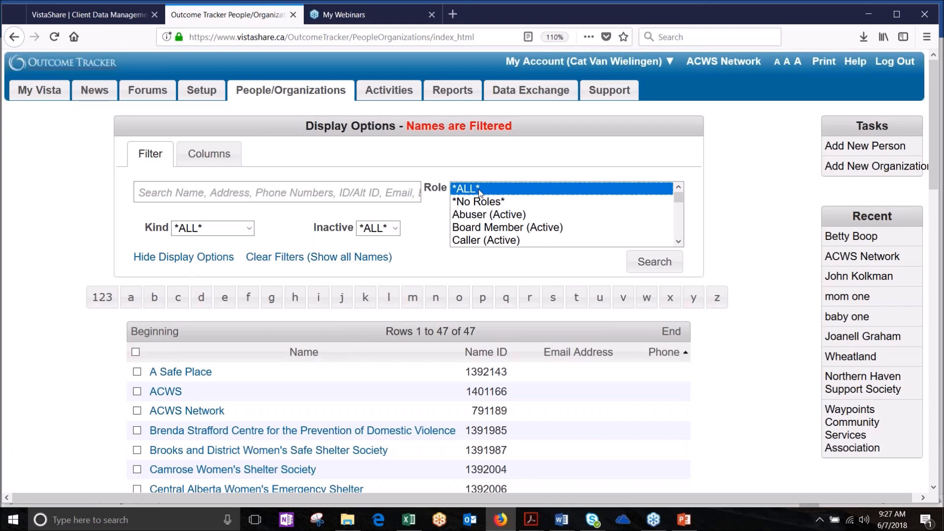
click(315, 190)
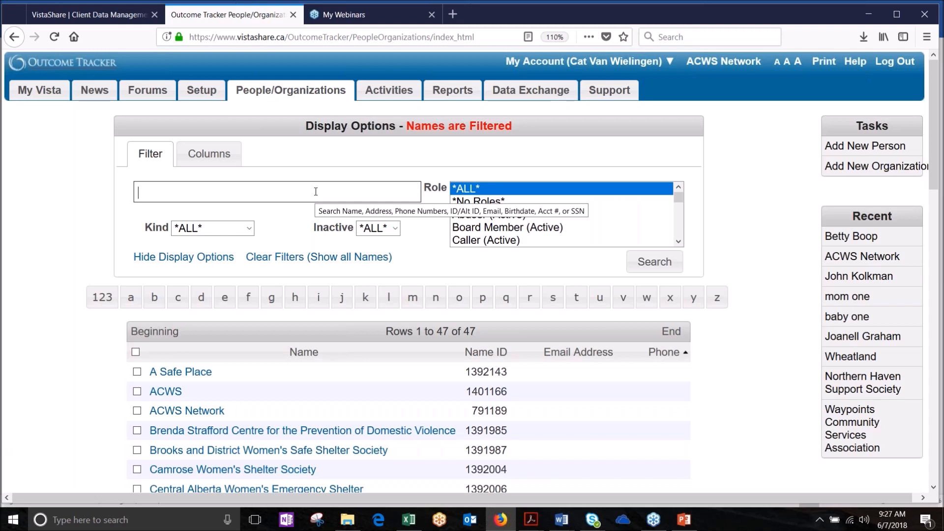
click(335, 193)
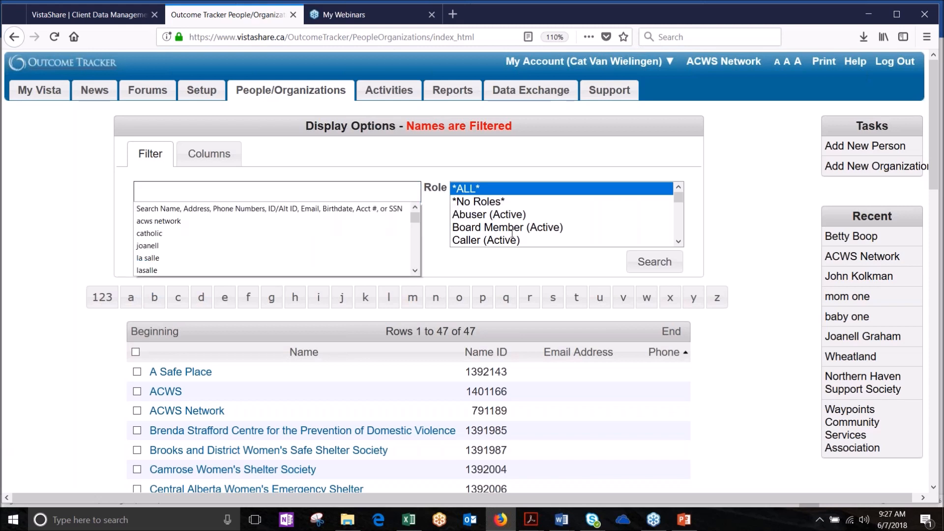
click(426, 163)
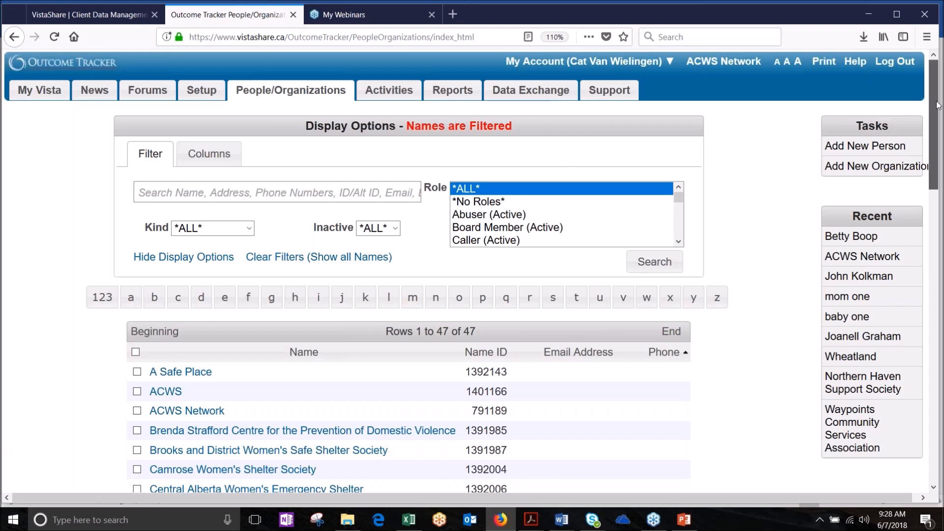
scroll(938, 104, down, 1)
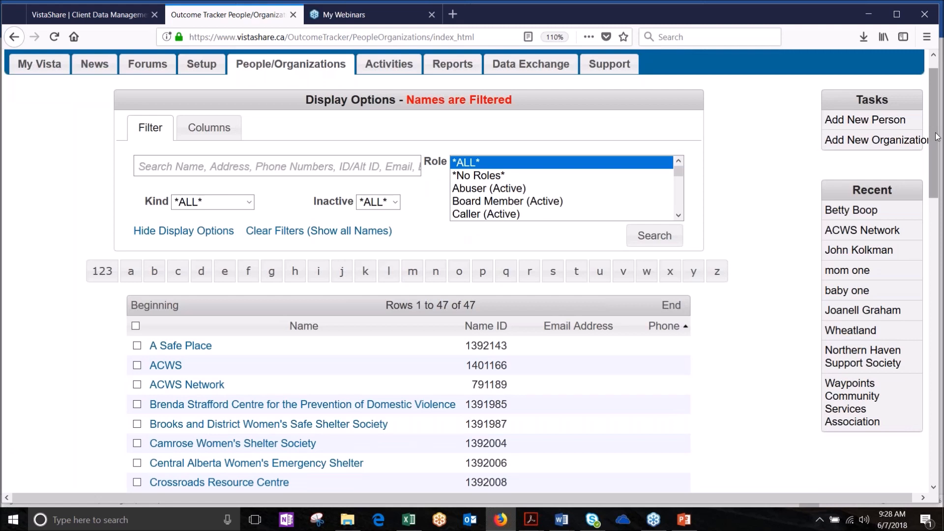
Step: Open a recently viewed record from the Recent panel, then return to the 47-organization list
drag(935, 133, 935, 144)
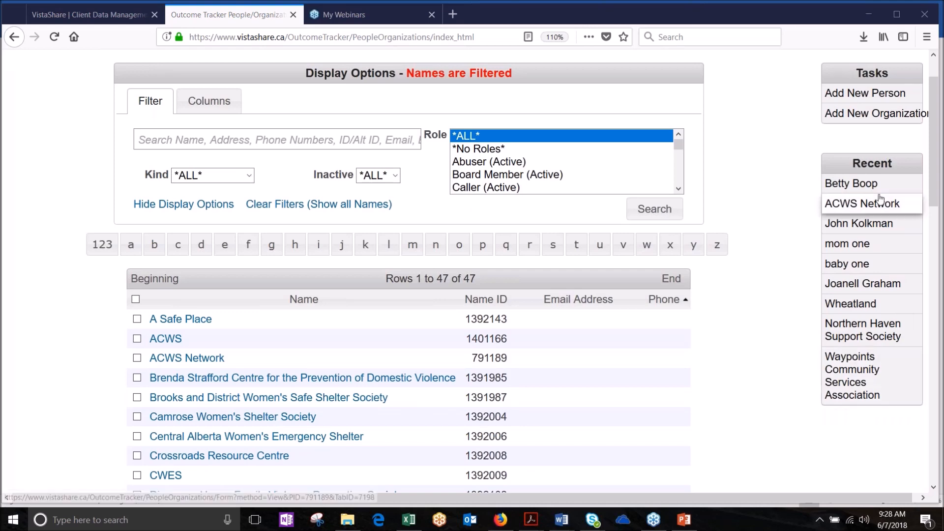
drag(938, 154, 938, 181)
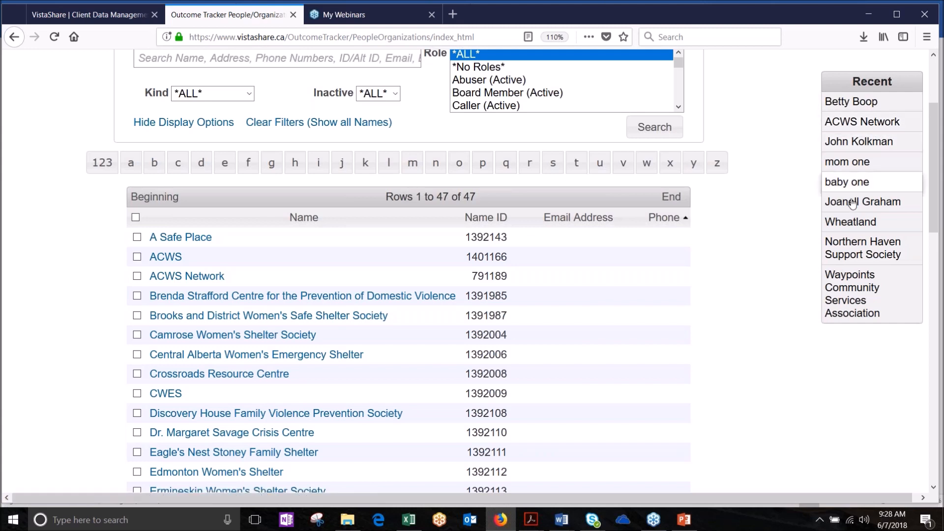
click(853, 142)
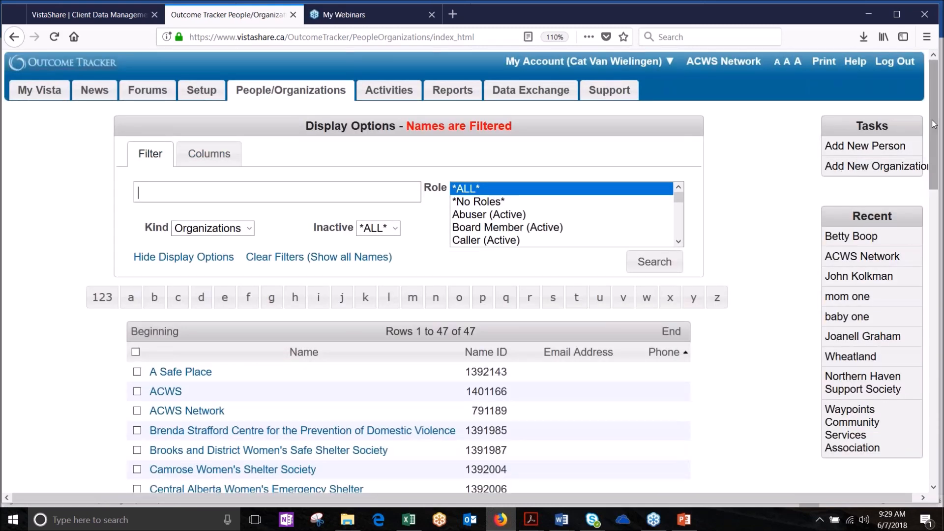
scroll(929, 124, down, 2)
drag(932, 164, 933, 170)
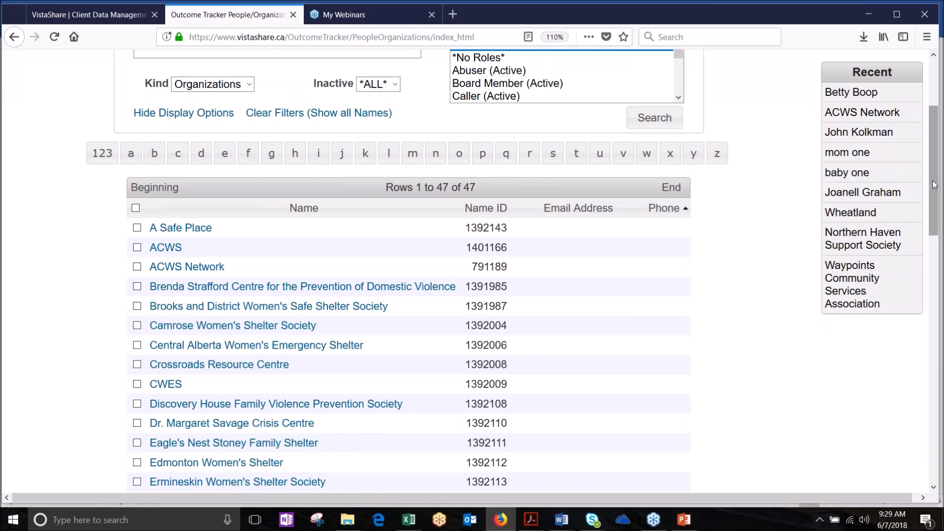
scroll(933, 184, up, 3)
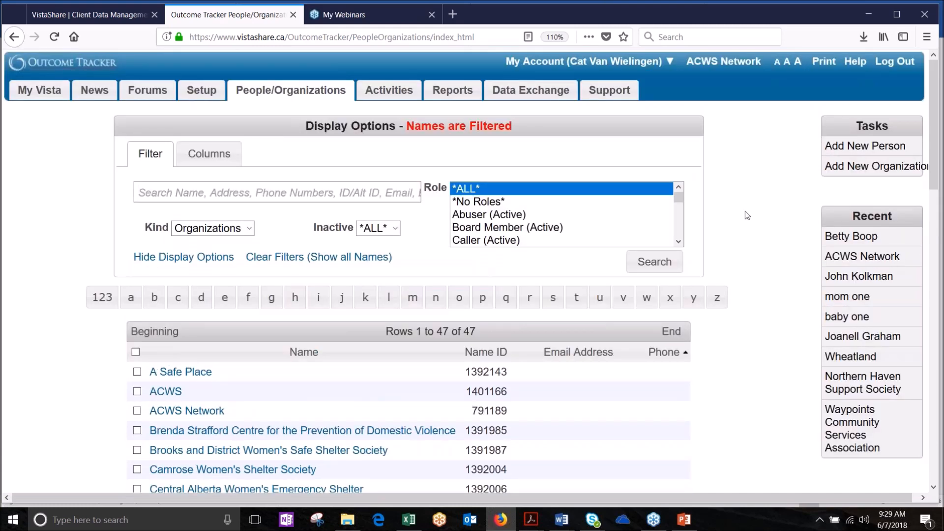
Step: Search the name filter for the first letters of the client's first name
click(180, 196)
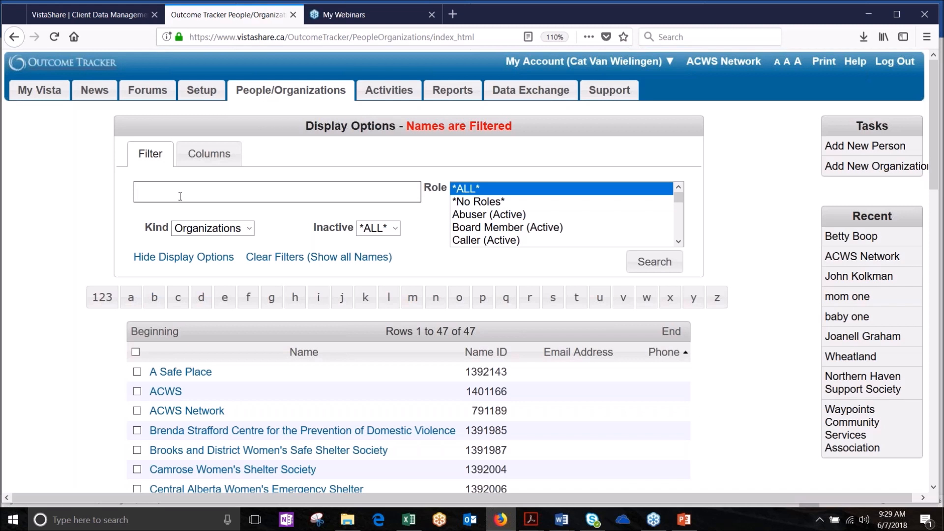
text(bett)
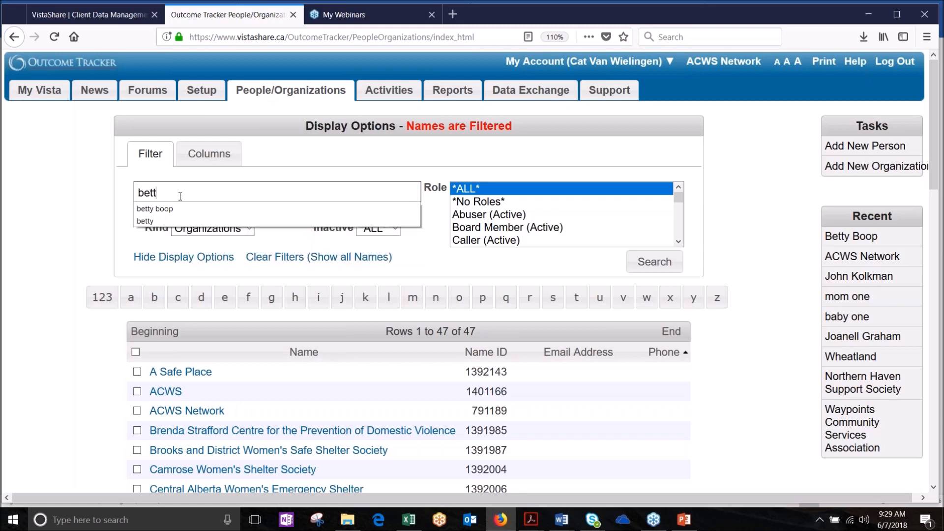
key(Return)
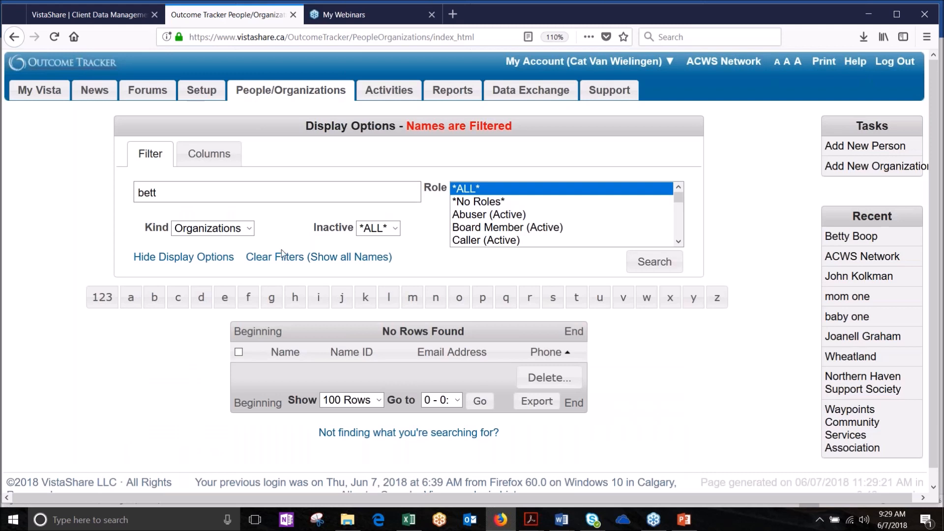
Step: Set Kind to *ALL* and search the complete first name, returning 7 matches
click(250, 228)
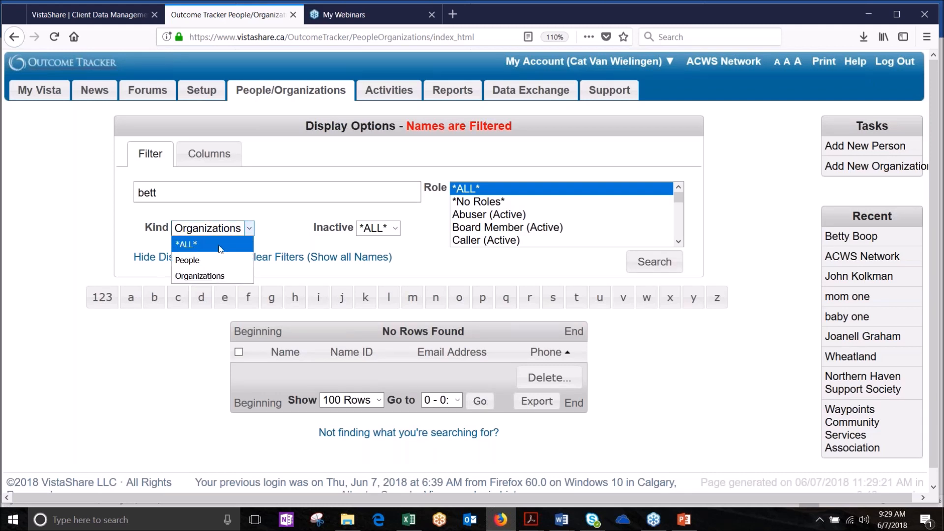
click(220, 249)
click(179, 186)
text(y)
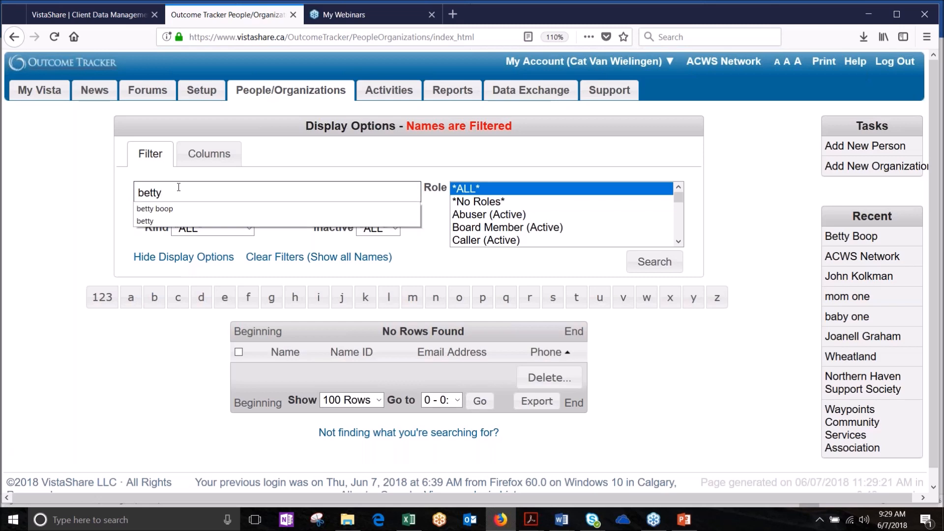
key(Return)
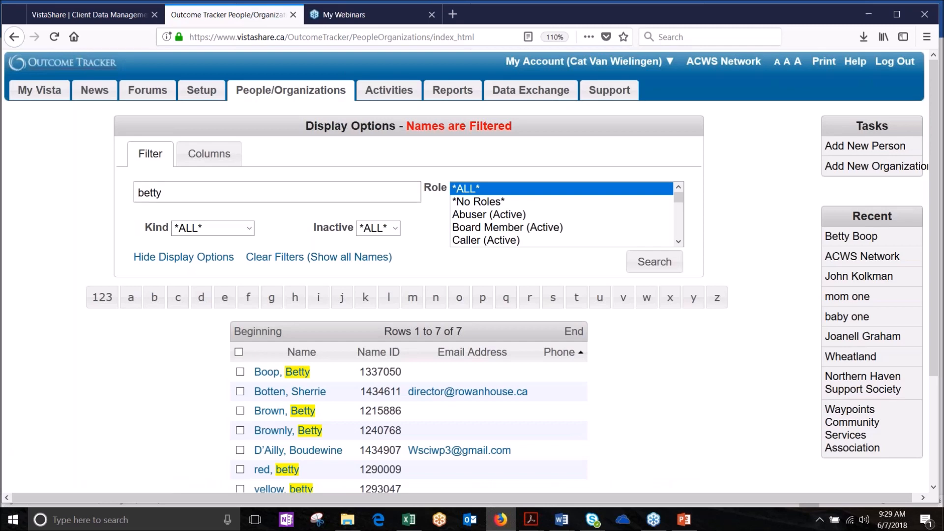
scroll(235, 425, down, 2)
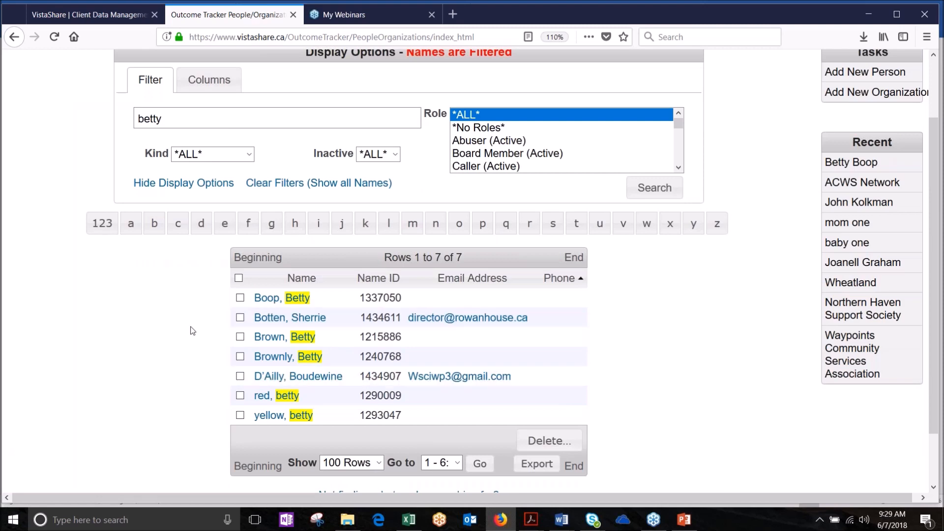
scroll(164, 329, up, 3)
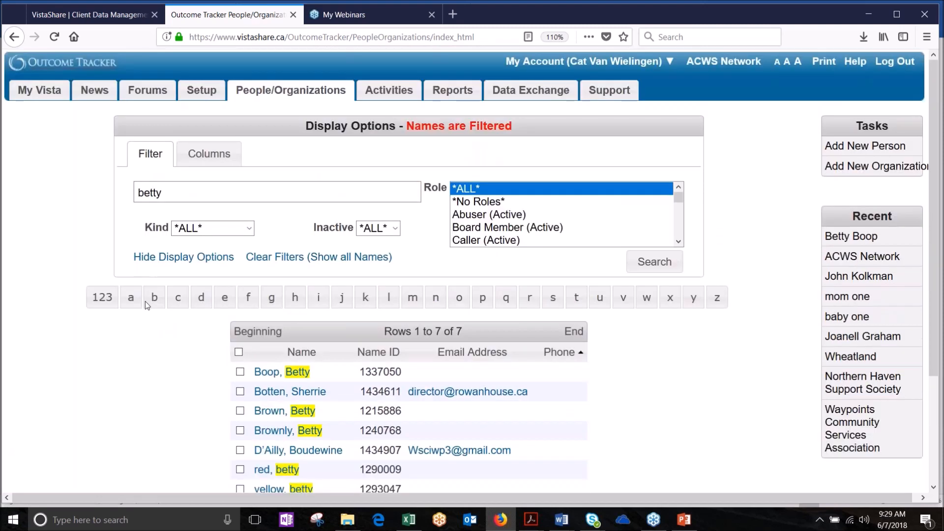
Step: Clear the name filter and try alternate spellings of the client's first name
key(BackSpace)
key(BackSpace)
key(BackSpace)
key(BackSpace)
key(BackSpace)
text(bettie)
key(Return)
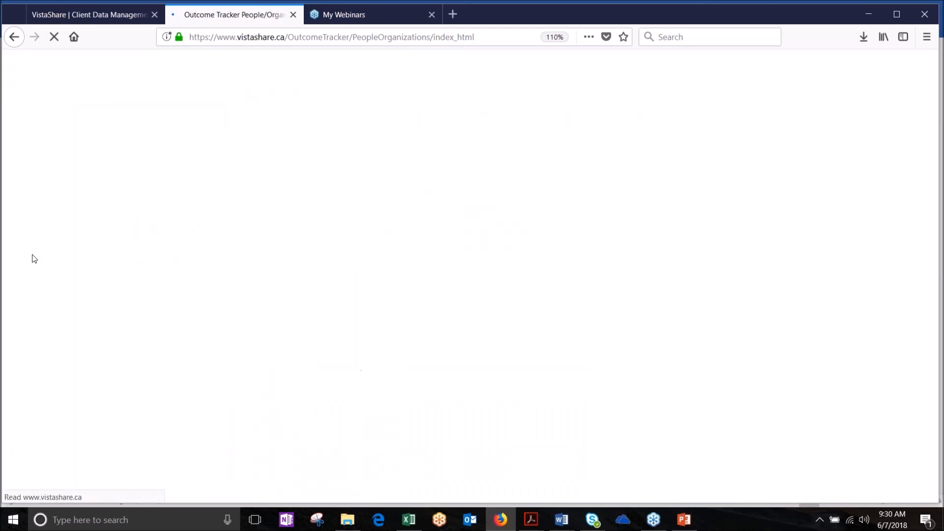
key(ctrl+a)
text(vetty)
key(Return)
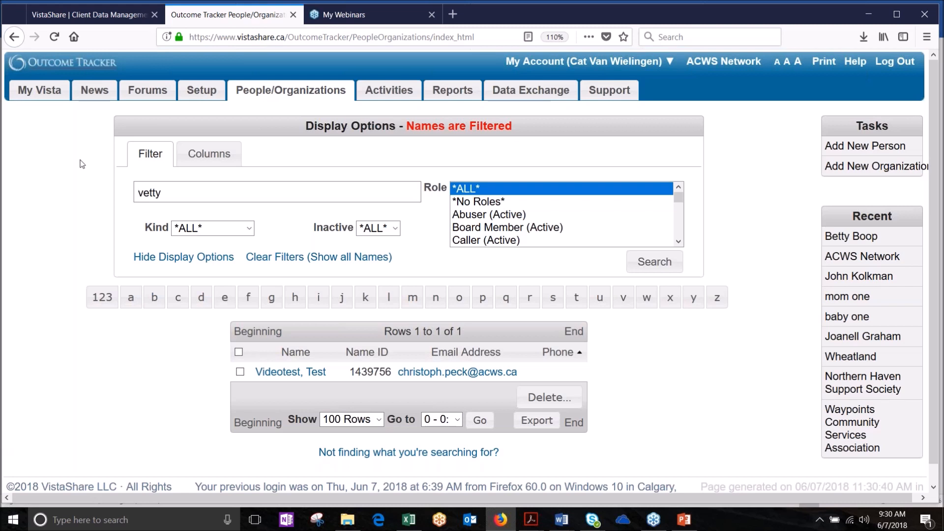
Step: Search for the client's full name, narrowing the list to one person
double_click(176, 195)
text(betty boop)
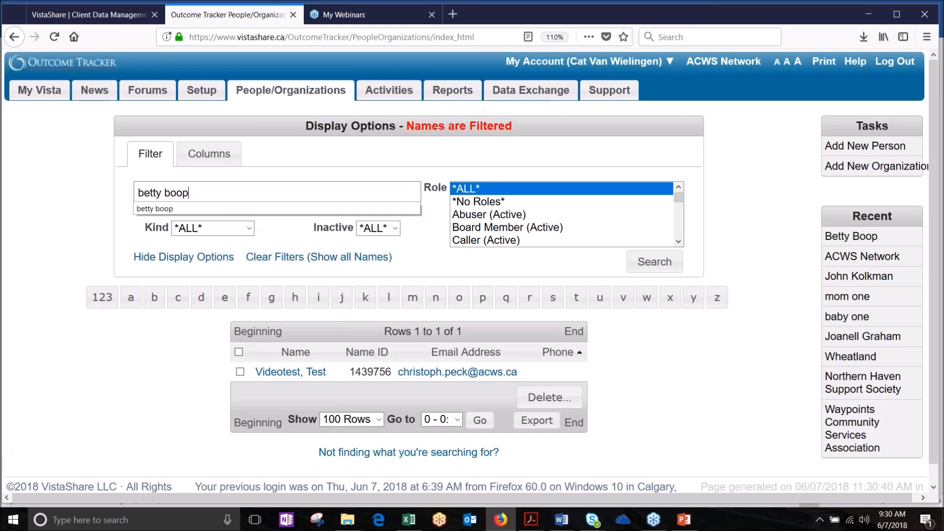
key(Return)
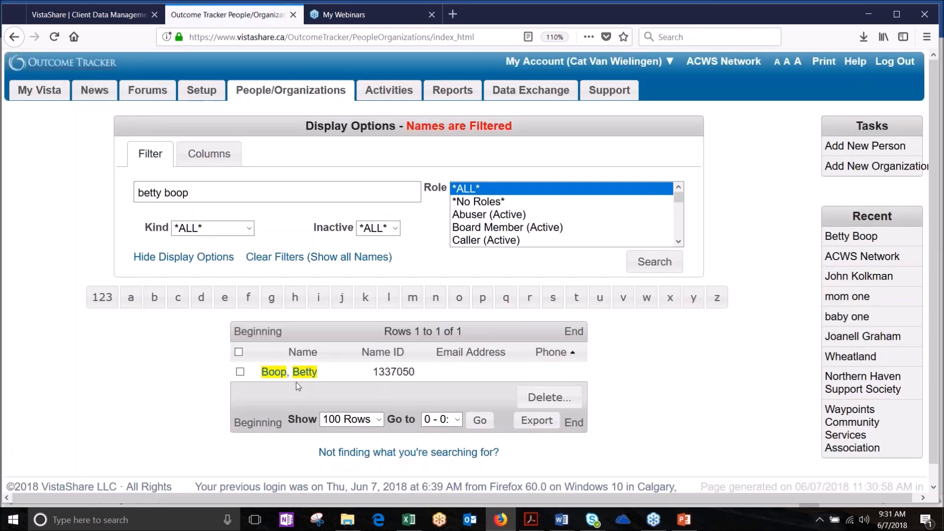
Step: Open the client's record from the results and scroll the tab strip toward Case Notes
click(301, 372)
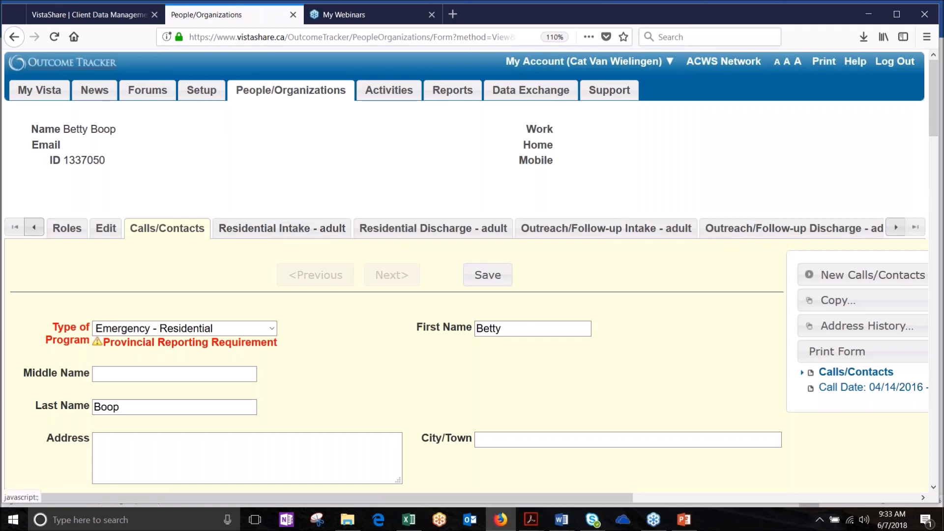
click(896, 227)
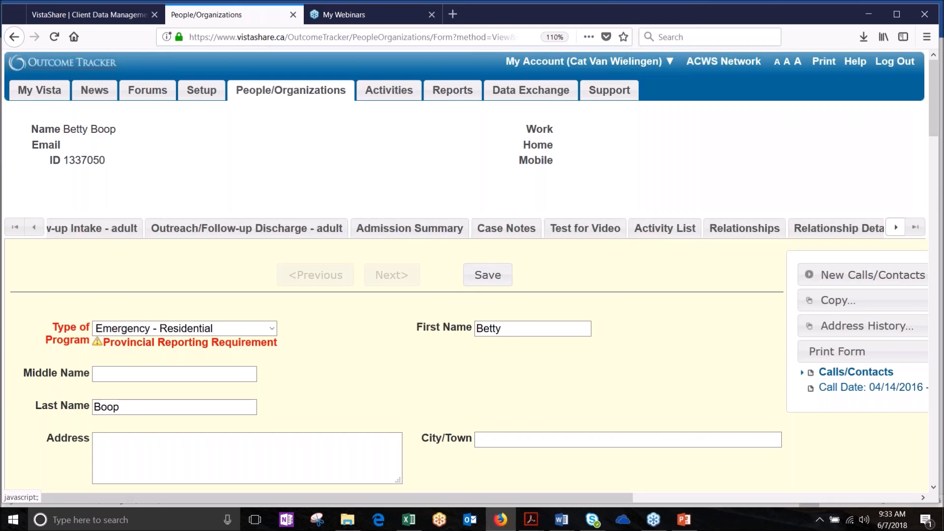
Step: Show the client's Case Notes tab, then scroll the tab strip right until Relationships appears
click(458, 229)
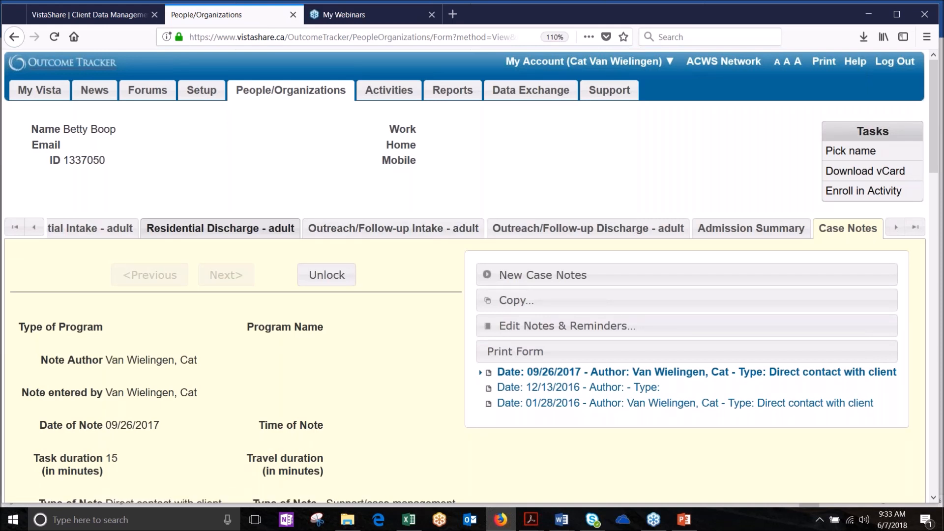
click(900, 230)
click(900, 231)
click(900, 230)
click(900, 230)
click(900, 231)
click(901, 231)
click(900, 230)
click(900, 231)
click(900, 231)
click(900, 231)
click(900, 230)
click(900, 230)
click(900, 231)
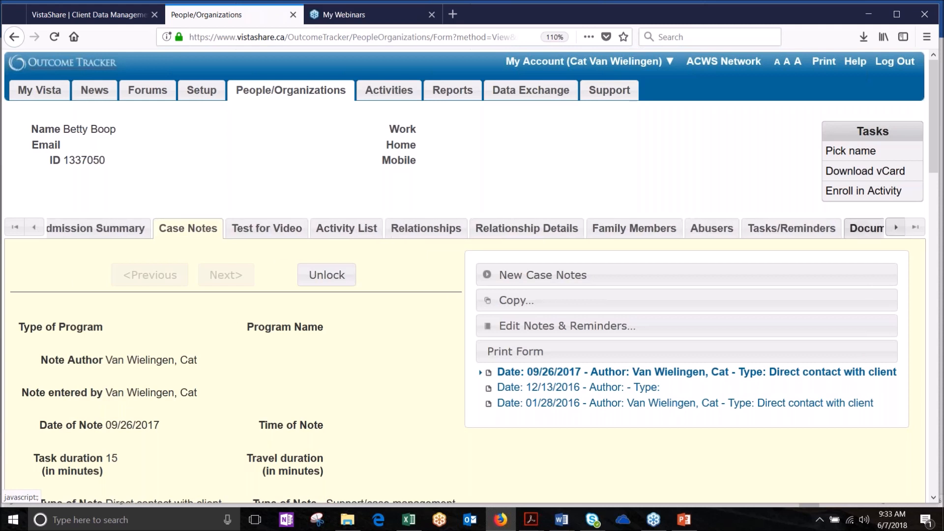
Step: Open the client's Relationships tab, which has no entries yet
click(430, 229)
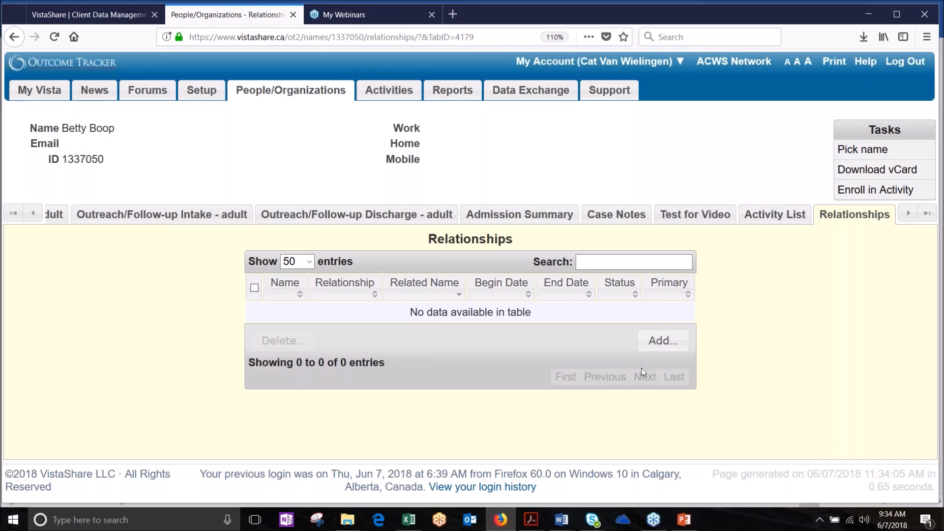
Step: Add the related person as the client's Primary Family Member, then open that person's record
click(657, 347)
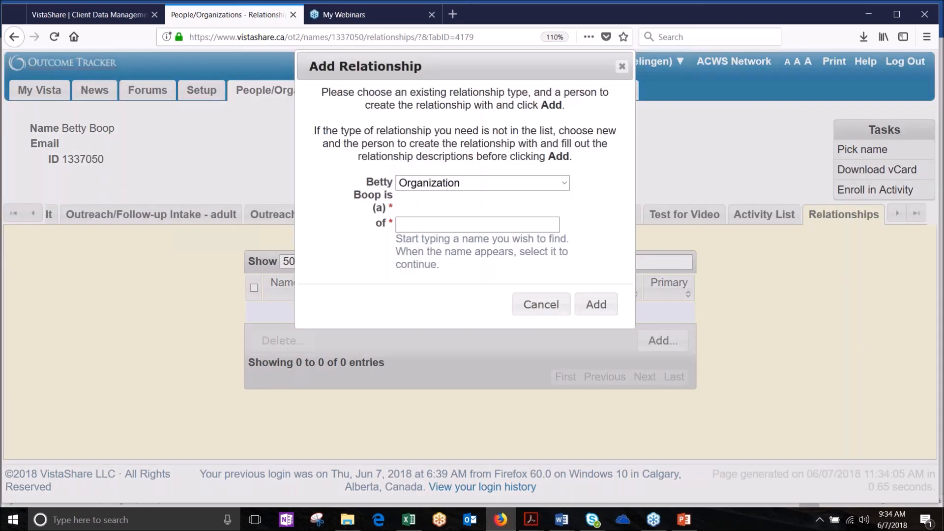
click(563, 183)
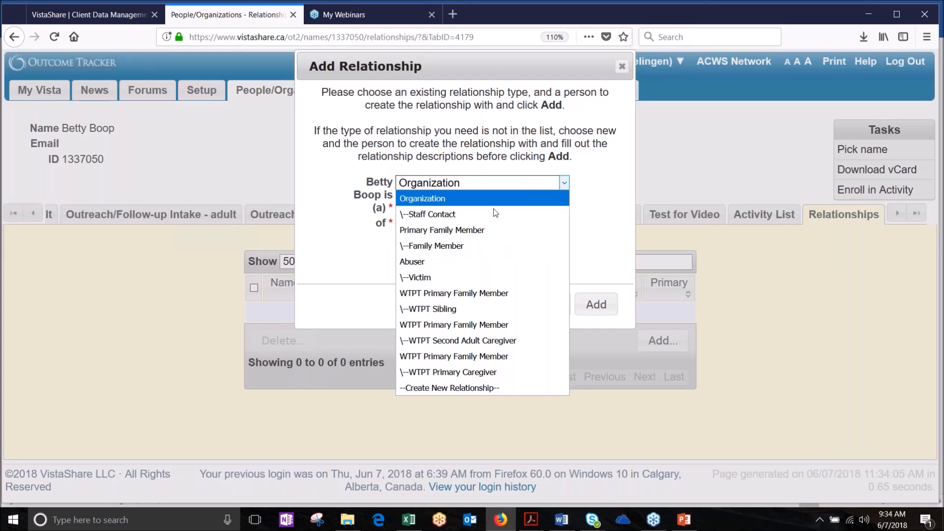
click(476, 231)
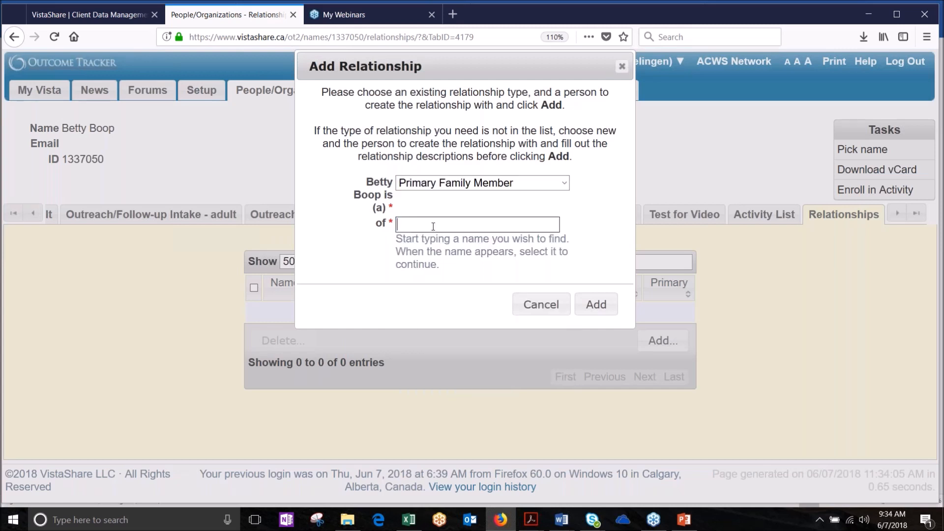
text(bobb)
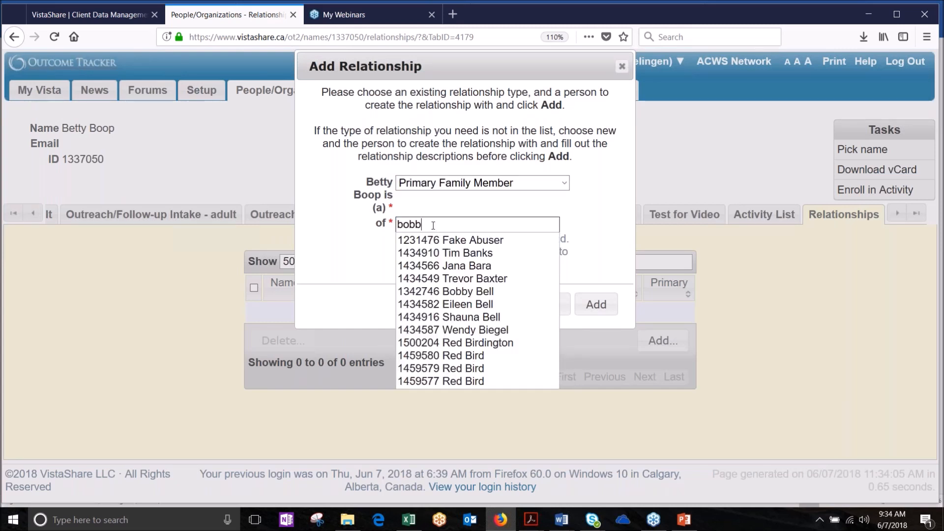
click(464, 241)
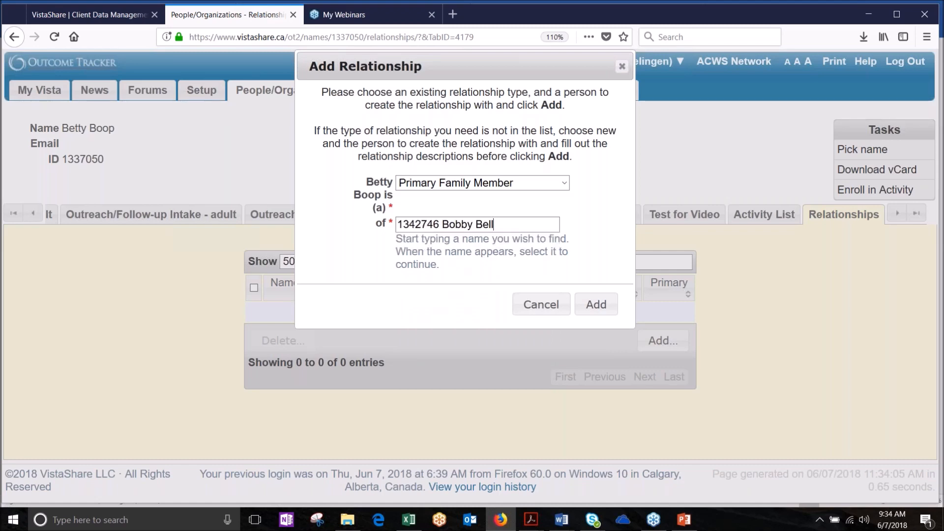
click(597, 307)
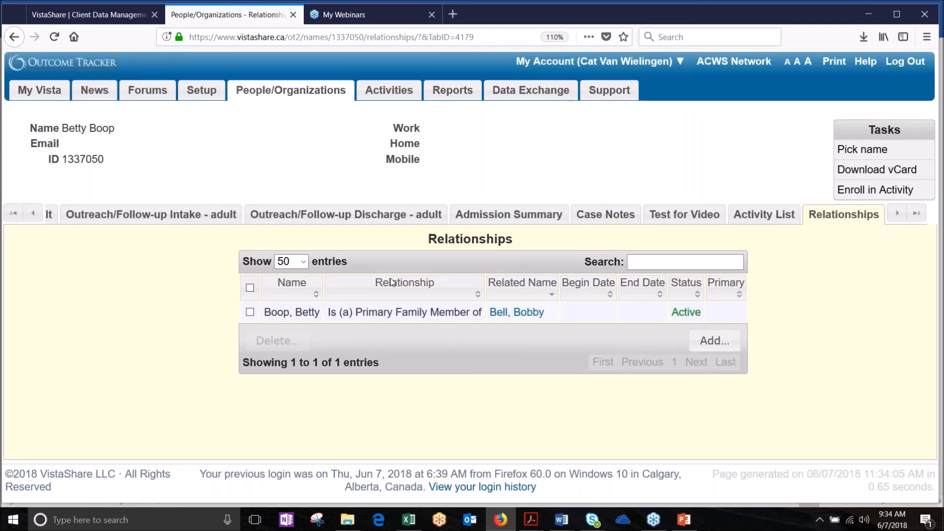
click(520, 317)
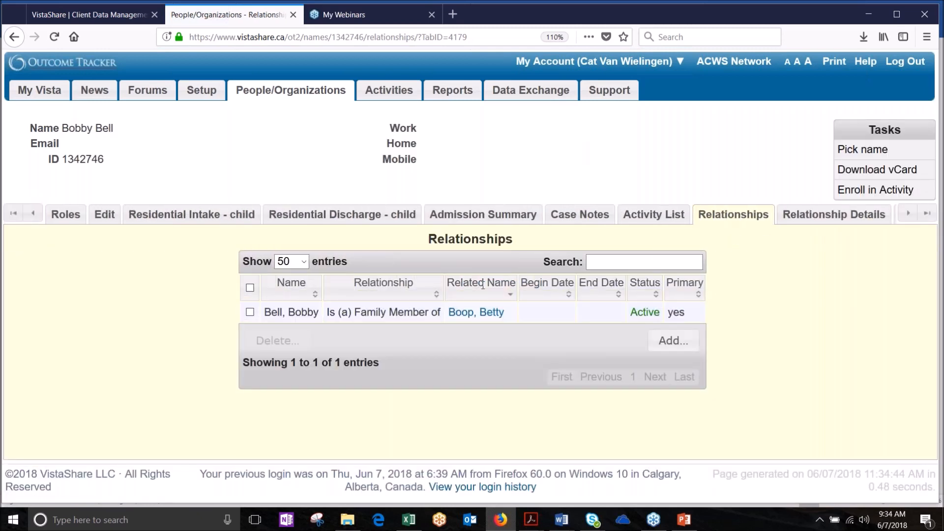
Step: Follow the Related Name link back to the client's own Relationships tab
click(476, 314)
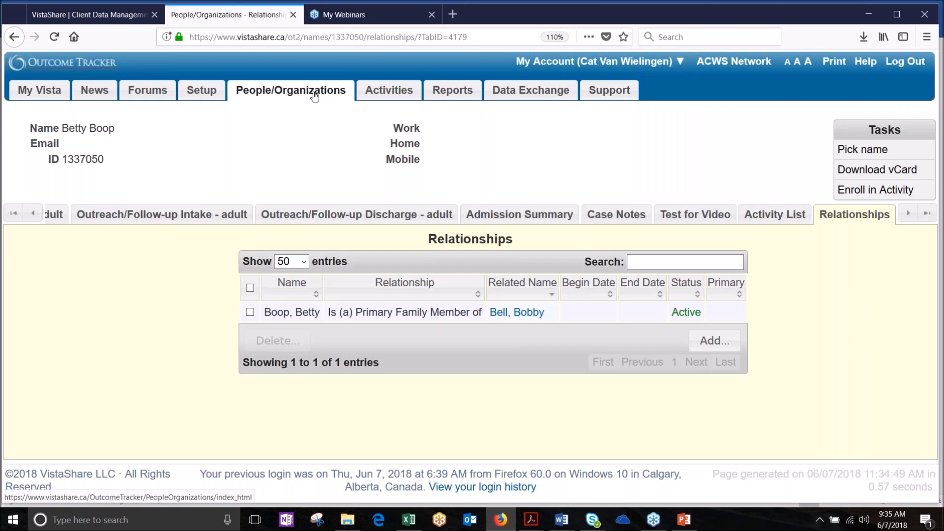
click(907, 215)
click(909, 217)
click(909, 217)
click(909, 217)
click(909, 217)
click(910, 217)
click(910, 217)
click(911, 217)
click(910, 217)
click(910, 217)
click(910, 217)
click(910, 217)
click(910, 218)
click(911, 218)
click(911, 217)
click(910, 218)
click(910, 217)
click(910, 217)
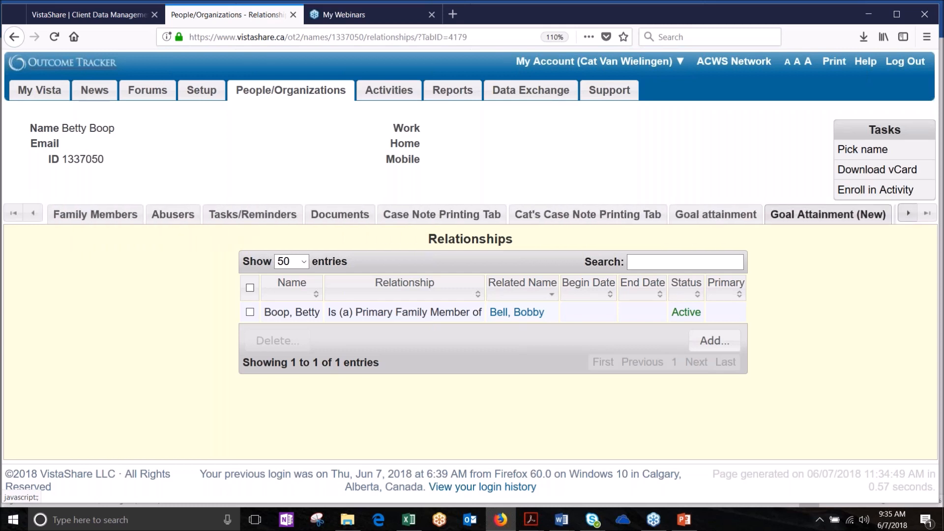
click(37, 213)
click(37, 213)
click(37, 214)
click(37, 214)
click(37, 214)
click(37, 214)
click(37, 213)
click(37, 214)
click(37, 213)
click(36, 214)
click(36, 214)
click(37, 214)
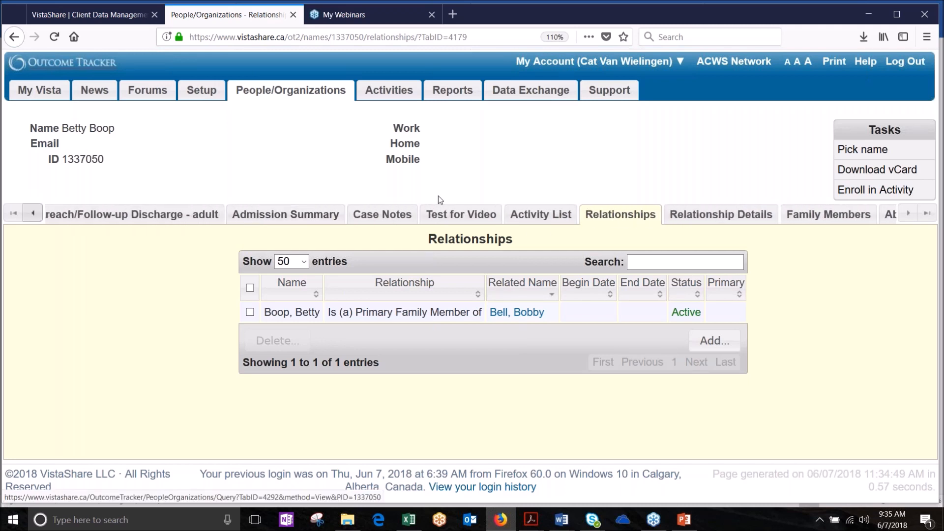
click(388, 216)
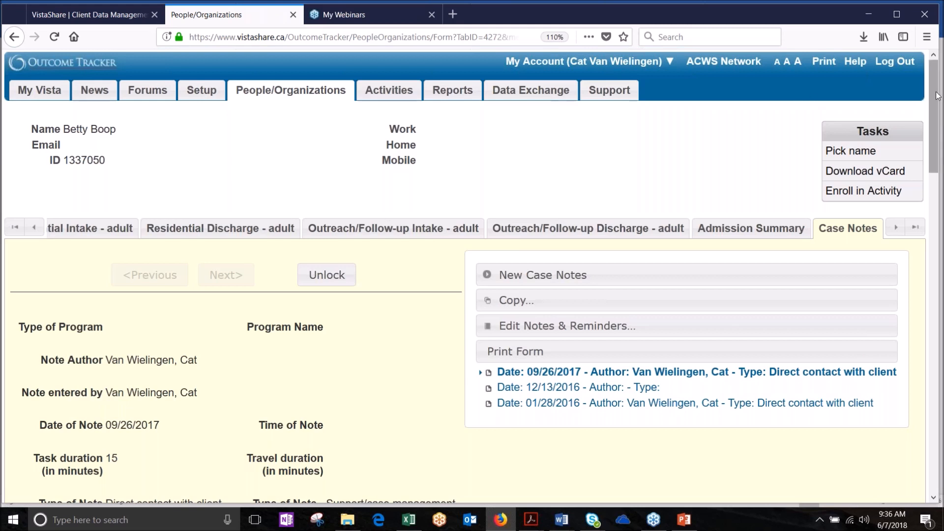
Step: Scroll through the 09/26/2017 case note and back to the top
drag(937, 99, 880, 124)
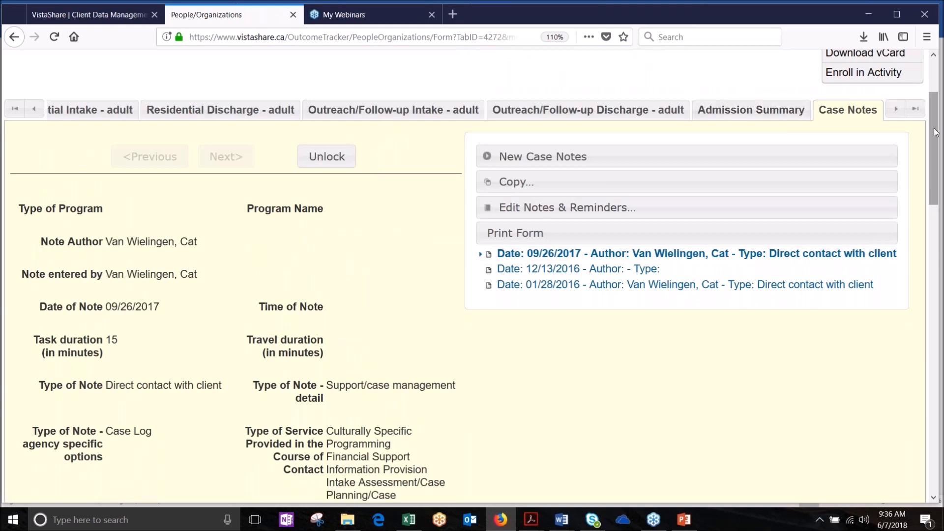
scroll(935, 131, up, 3)
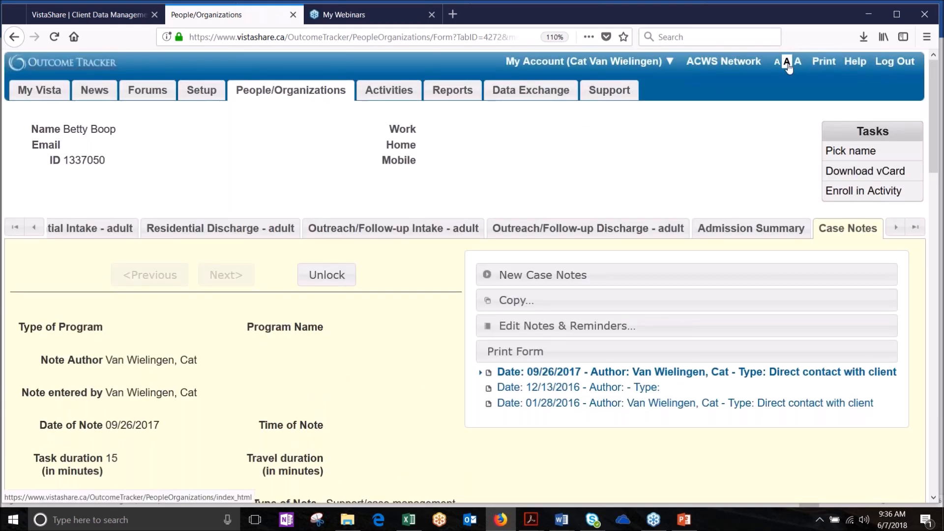
Step: Switch the page to the smallest 'A' text size
click(777, 62)
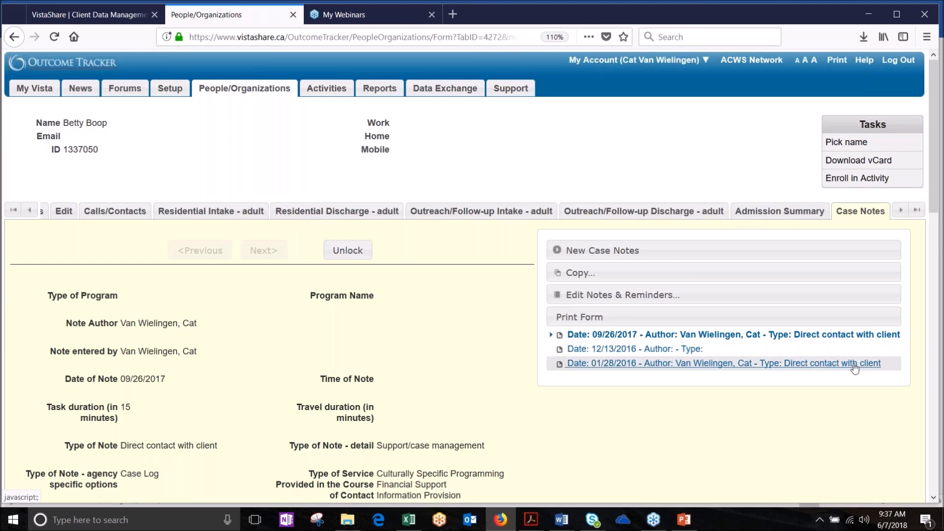
click(650, 364)
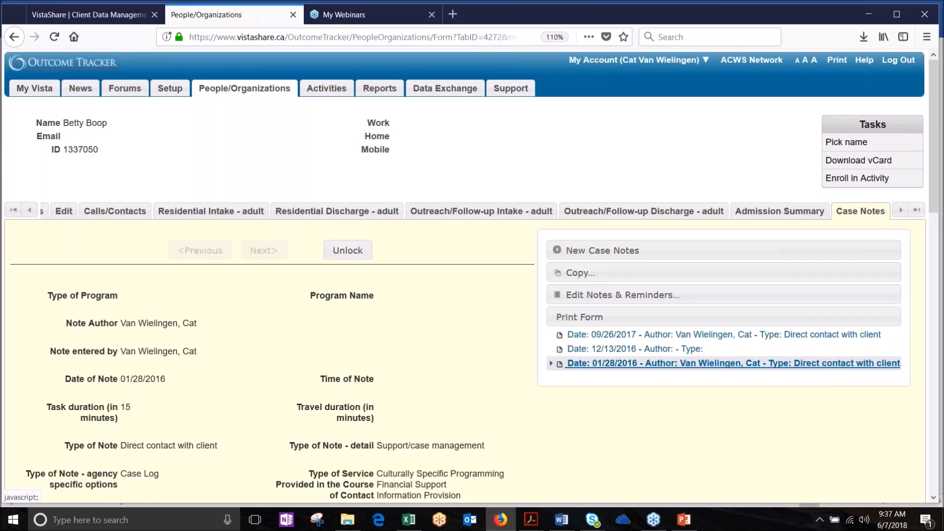
click(644, 335)
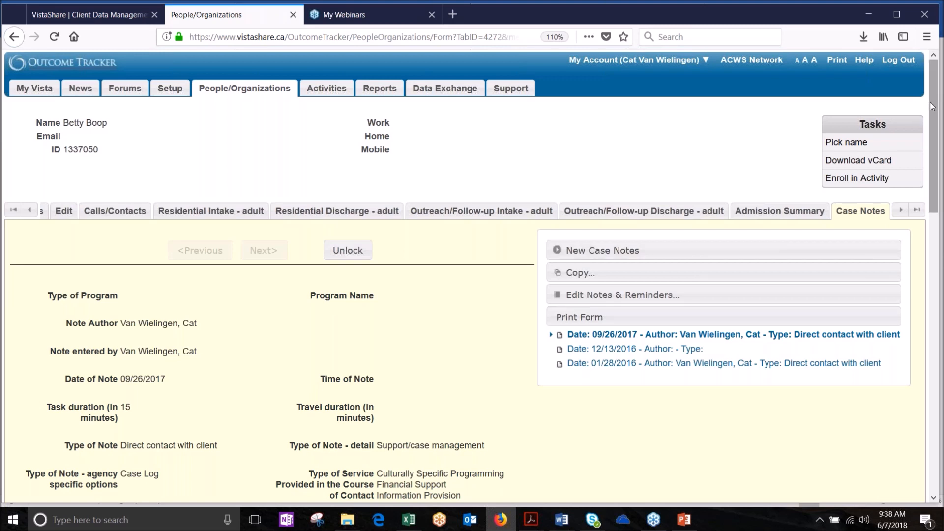
Step: Highlight the existing note's Type of Service entries, then clear the selection
drag(930, 103, 918, 147)
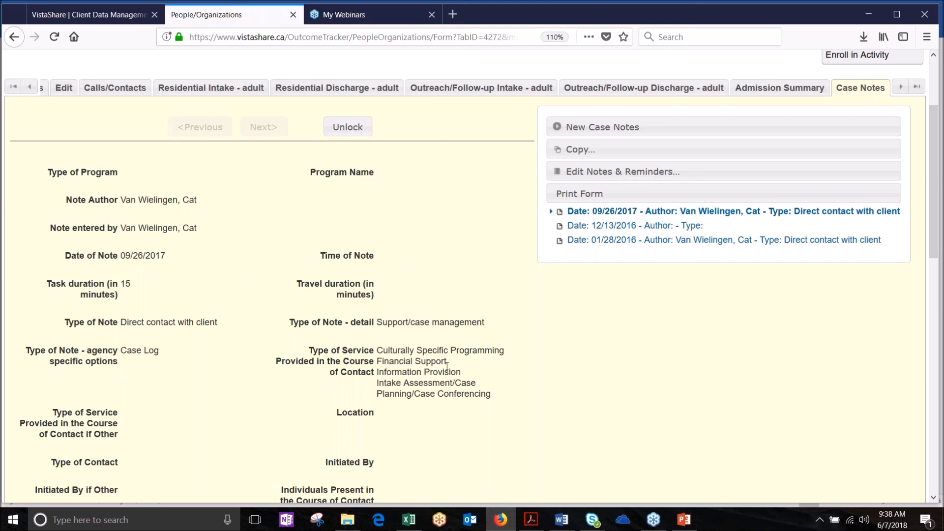
drag(444, 350, 305, 379)
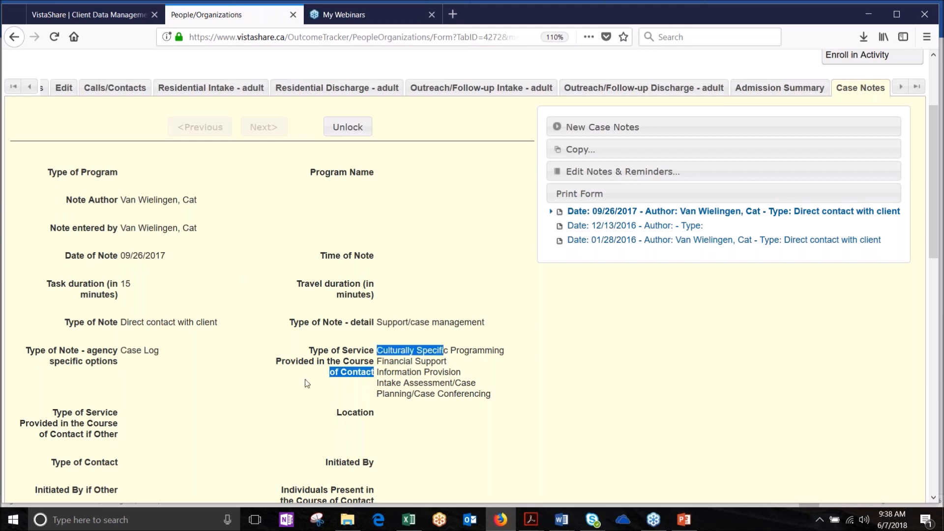
double_click(425, 394)
click(158, 390)
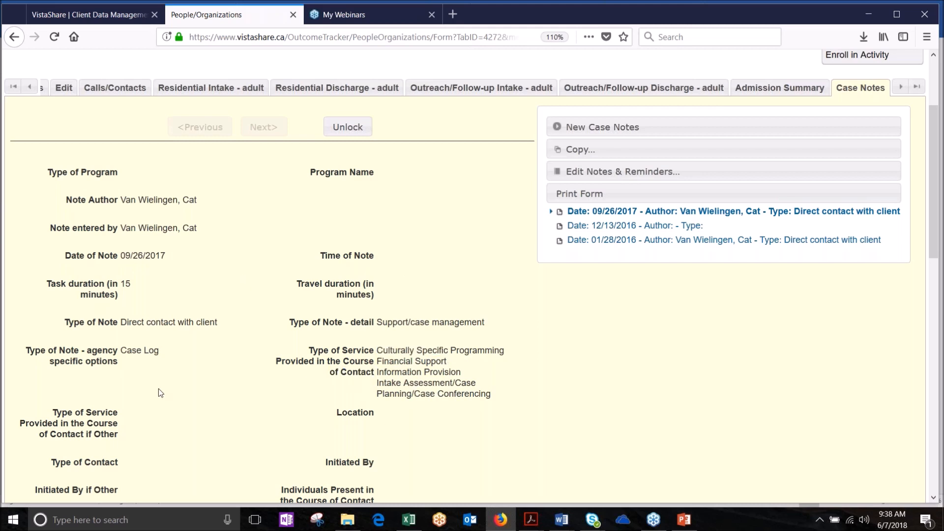
Step: Start a blank New Case Notes form with Date of Note 06/07/2018
scroll(252, 475, down, 2)
scroll(252, 472, down, 10)
scroll(252, 475, up, 10)
scroll(253, 475, up, 2)
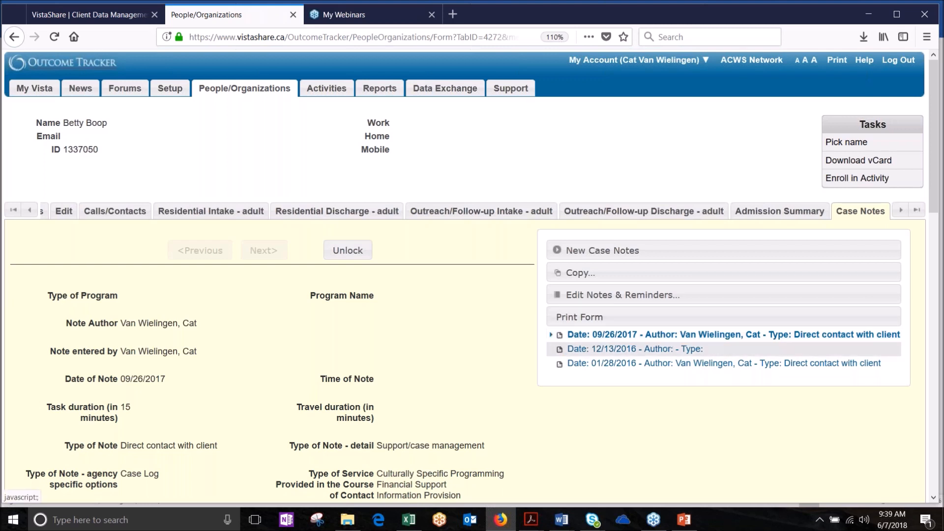
click(610, 250)
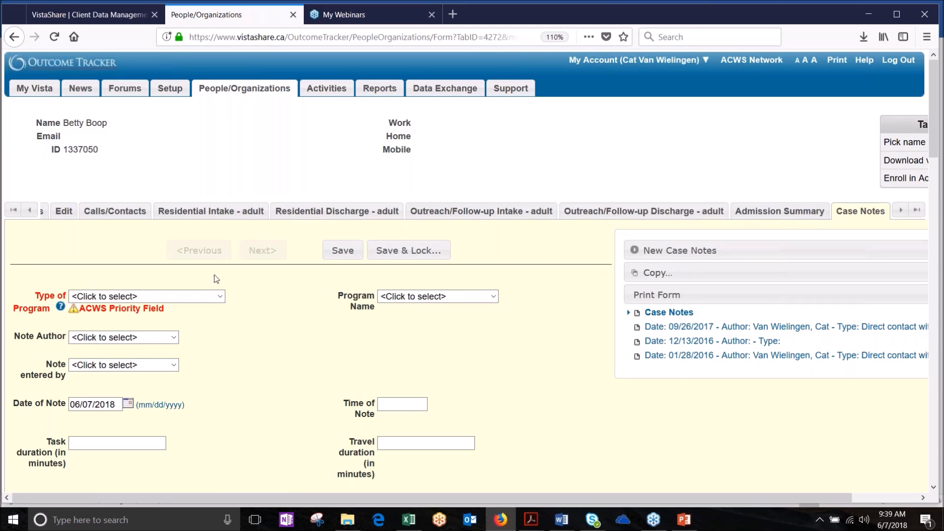
click(220, 296)
click(222, 298)
click(493, 296)
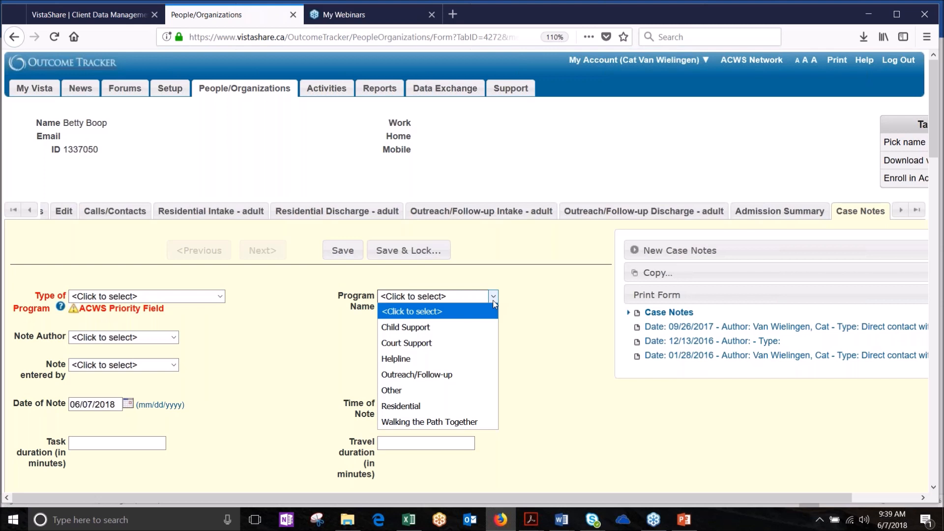
click(493, 301)
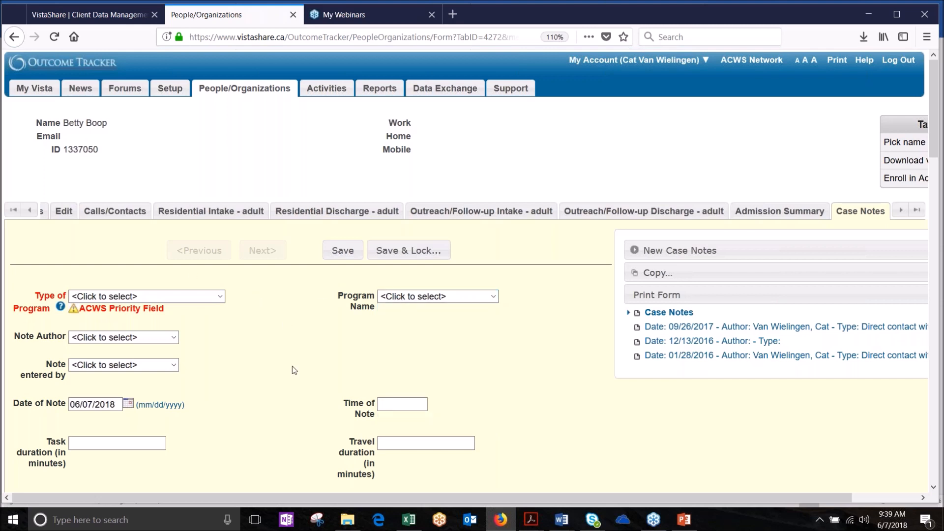
scroll(292, 366, down, 1)
scroll(292, 366, down, 2)
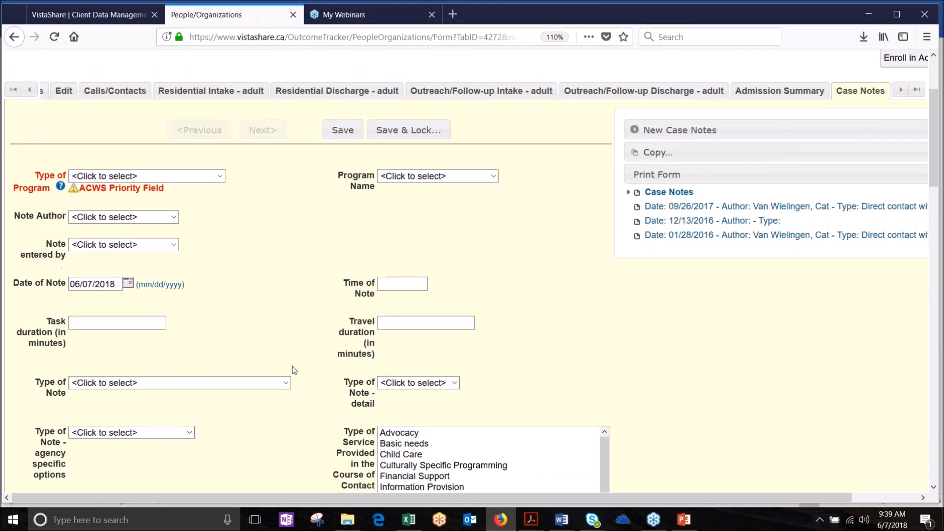
scroll(292, 369, down, 5)
scroll(293, 370, up, 5)
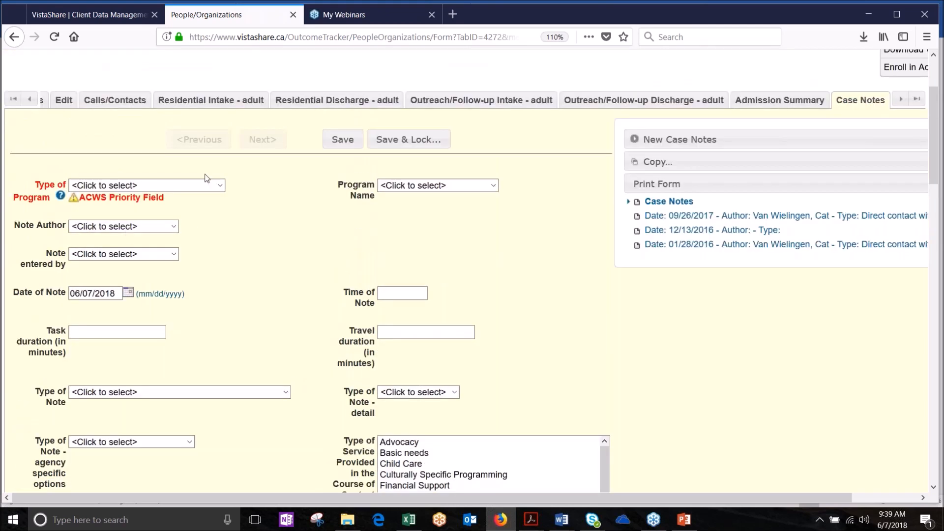
click(221, 185)
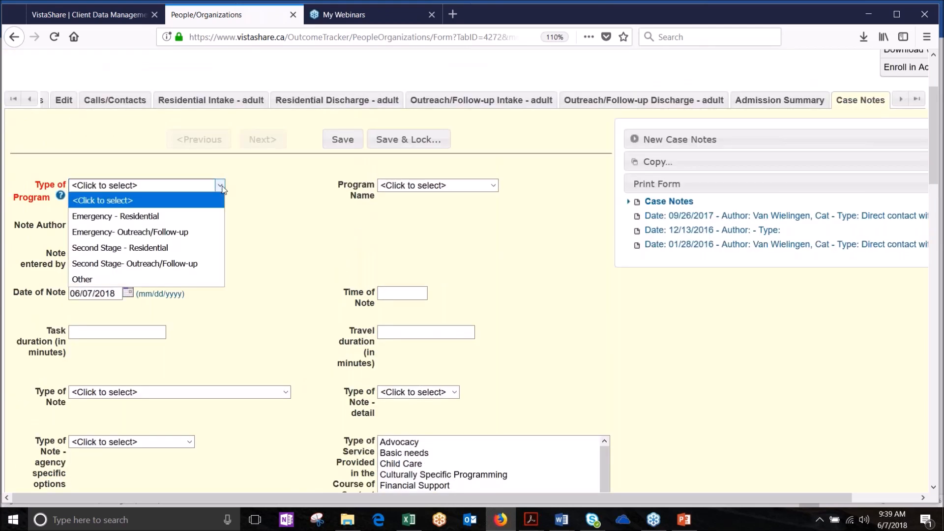
click(36, 201)
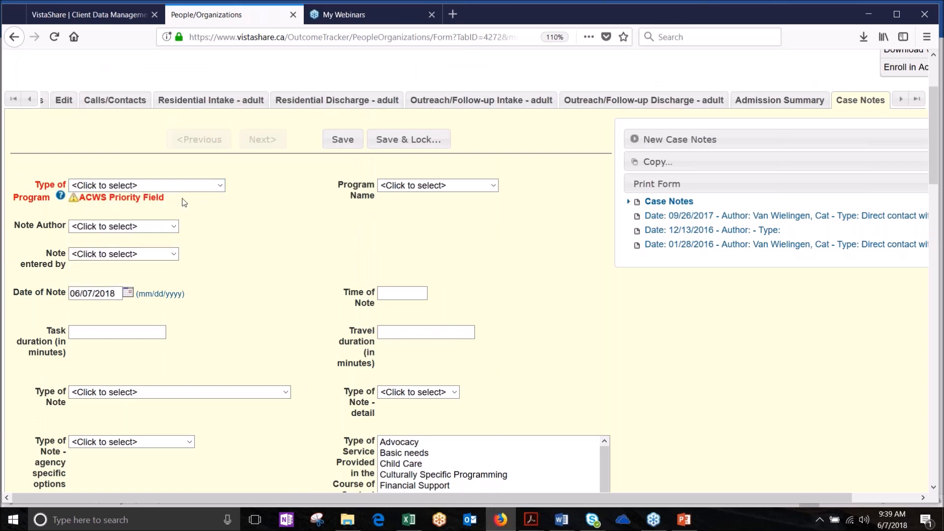
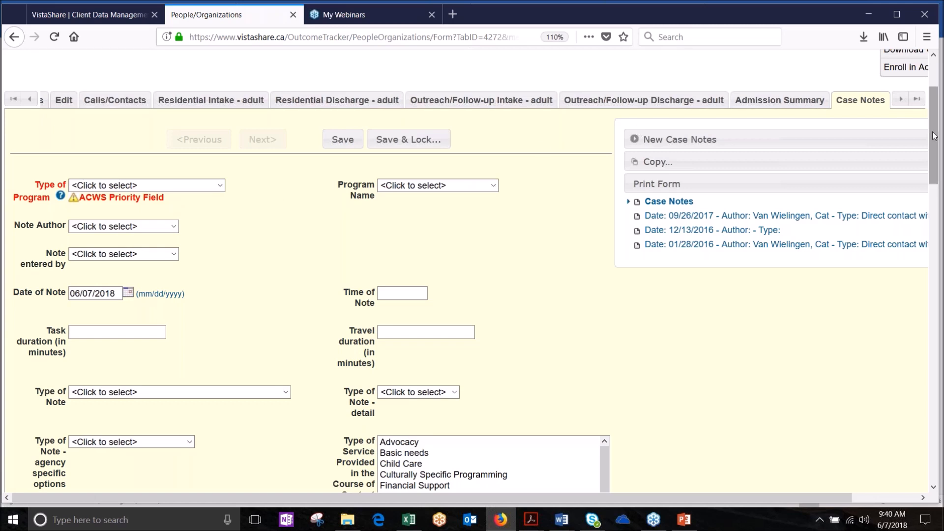
Step: Open the Type of Program dropdown list on the new case note
drag(930, 140, 930, 145)
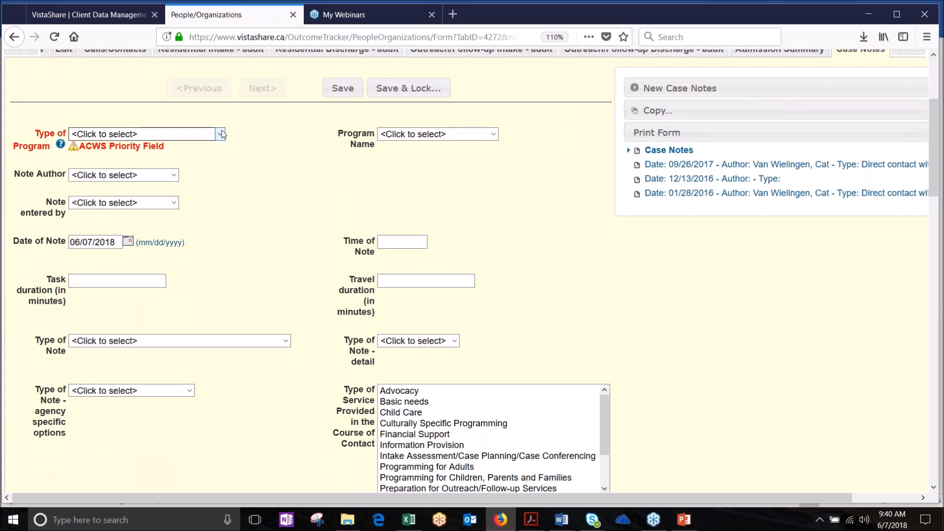
click(220, 133)
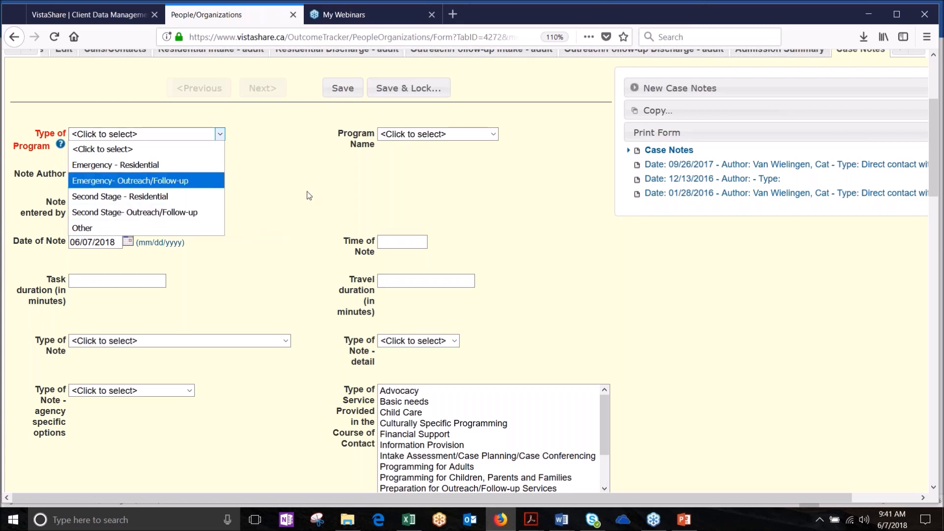
Step: Set Type of Program to Emergency - Residential and Program Name to Residential
click(154, 164)
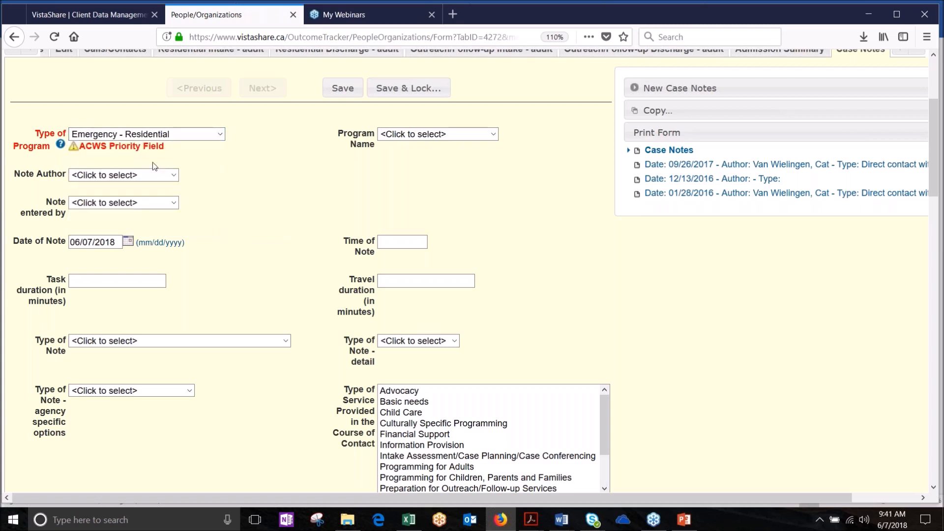
click(494, 136)
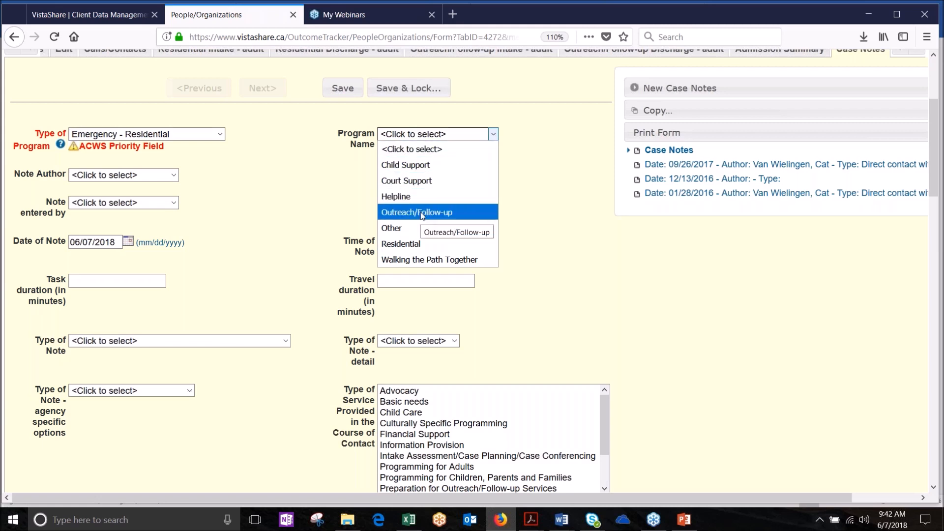
click(417, 242)
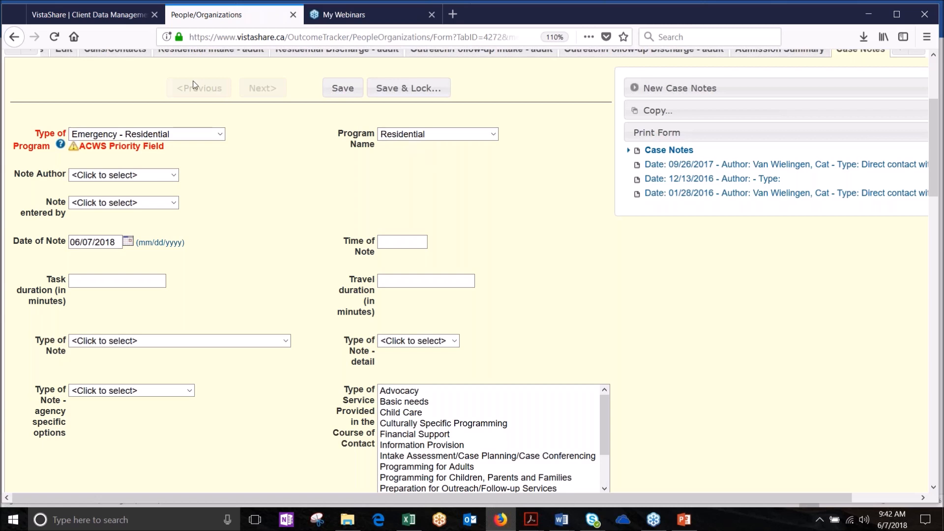
Step: Pick a staff member from the Note Author dropdown, then check the Note entered by choices
click(174, 176)
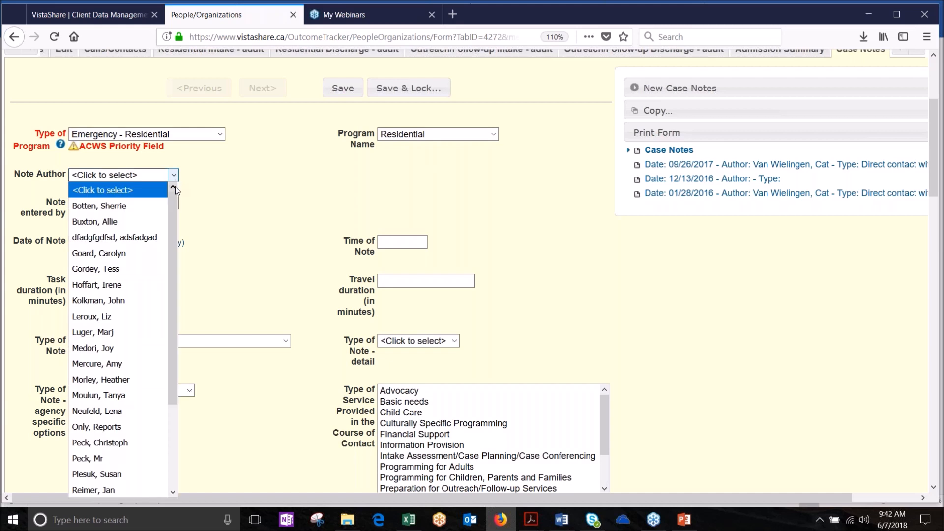
click(112, 224)
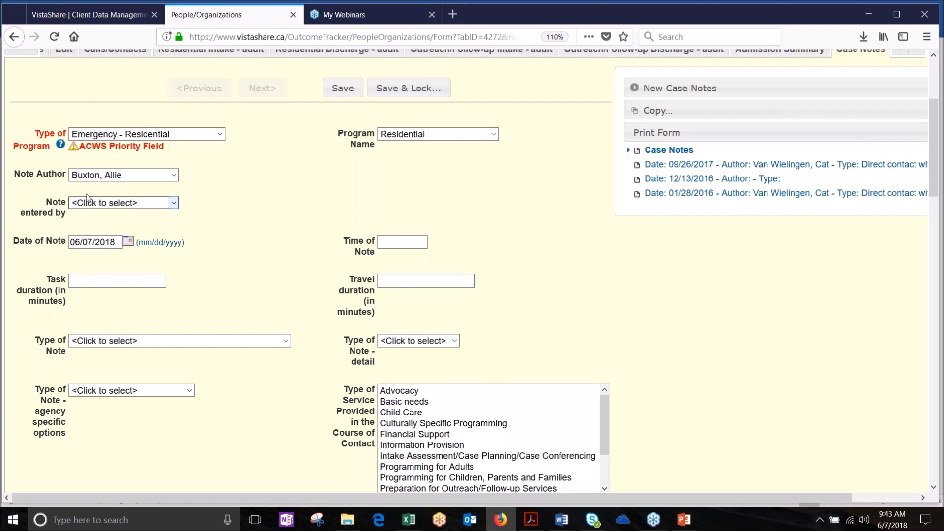
click(174, 203)
click(174, 203)
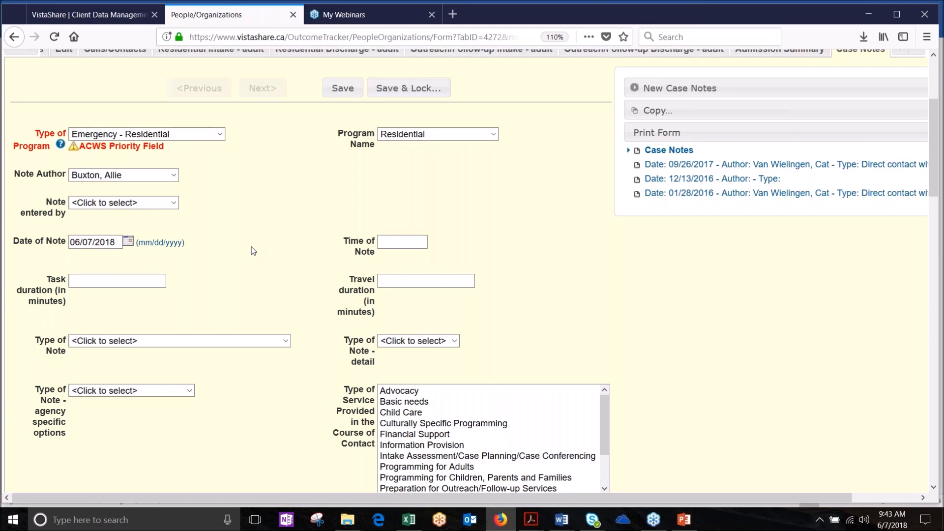
click(121, 246)
drag(121, 242, 72, 243)
click(210, 267)
click(110, 240)
drag(118, 244, 68, 241)
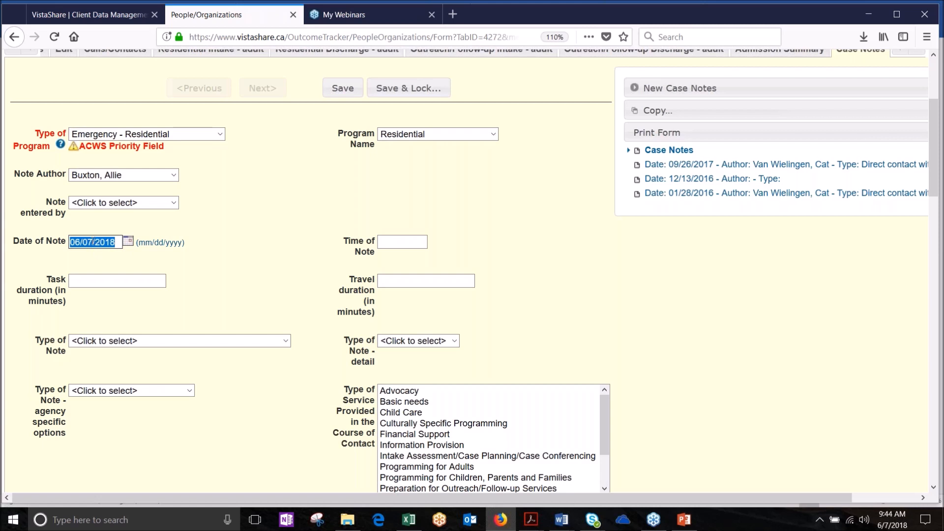
Step: Edit the Date of Note day from 7 to 1 so it reads 06/01/2018
click(92, 242)
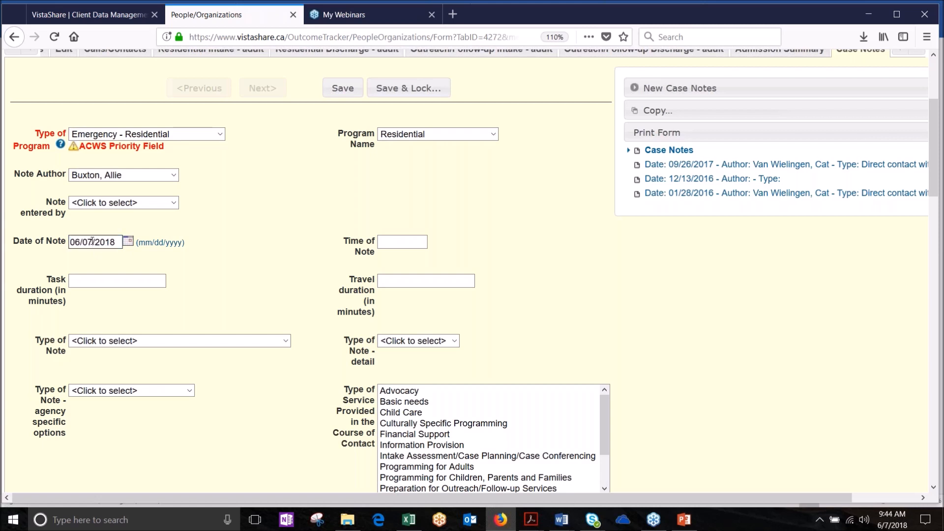
key(BackSpace)
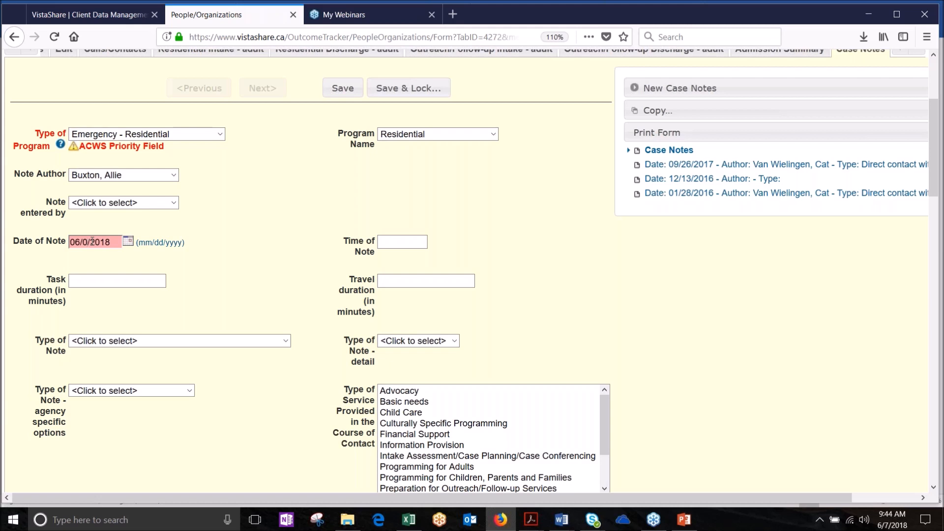
text(1)
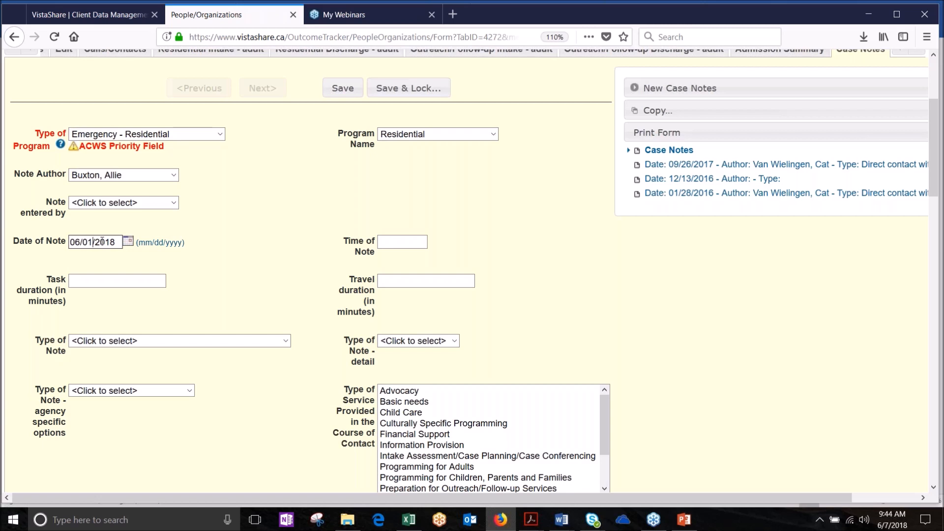
drag(117, 241, 69, 245)
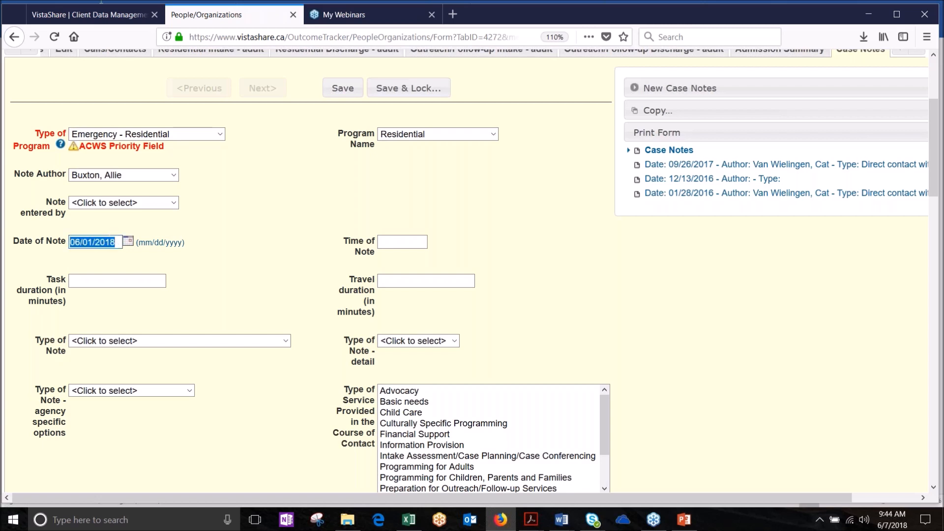
scroll(98, 246, up, 3)
drag(88, 404, 65, 404)
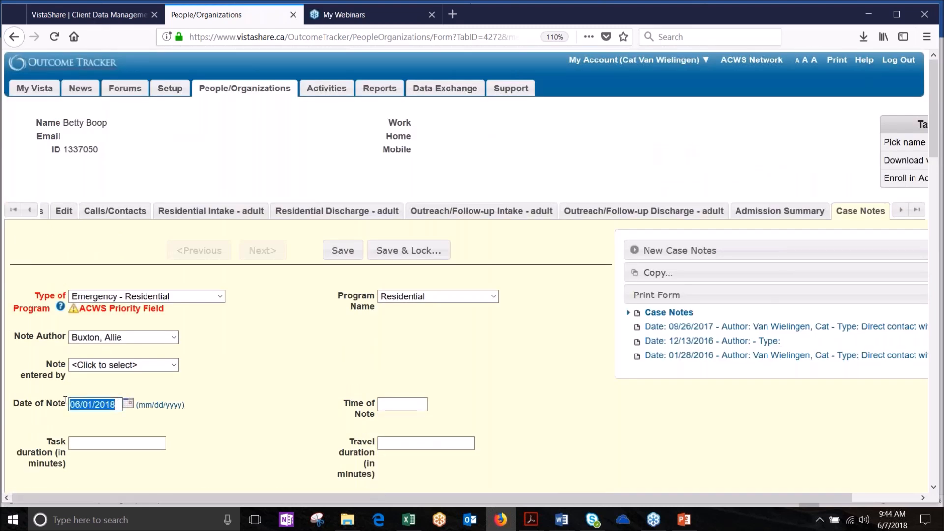
Step: Browse the date calendar, try Today, then pick June 1, 2018 as the note date
click(128, 404)
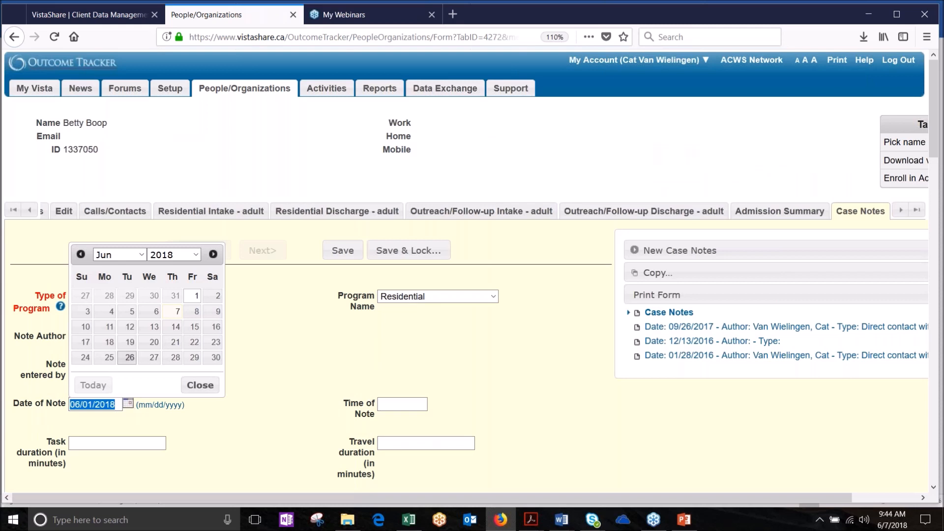
click(80, 254)
click(81, 254)
click(80, 254)
click(80, 254)
click(81, 254)
click(81, 254)
click(81, 255)
click(80, 254)
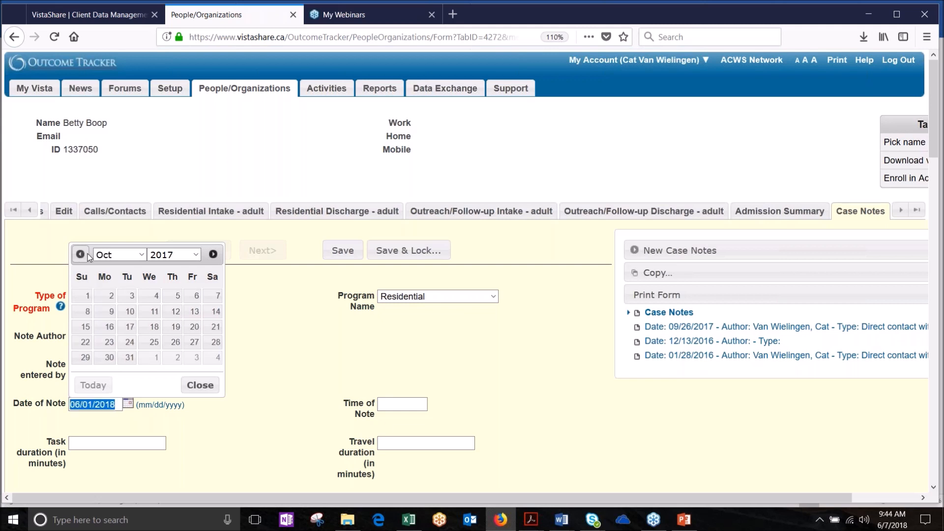
click(196, 254)
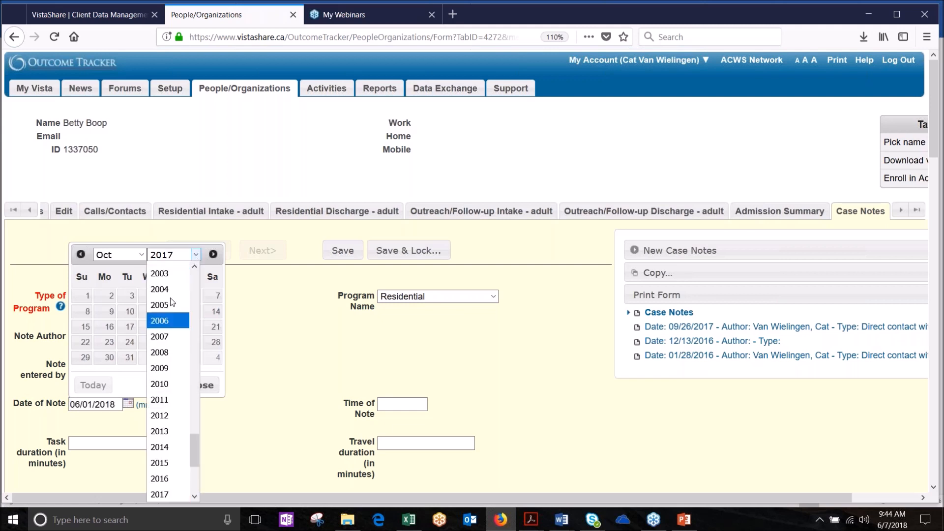
click(195, 256)
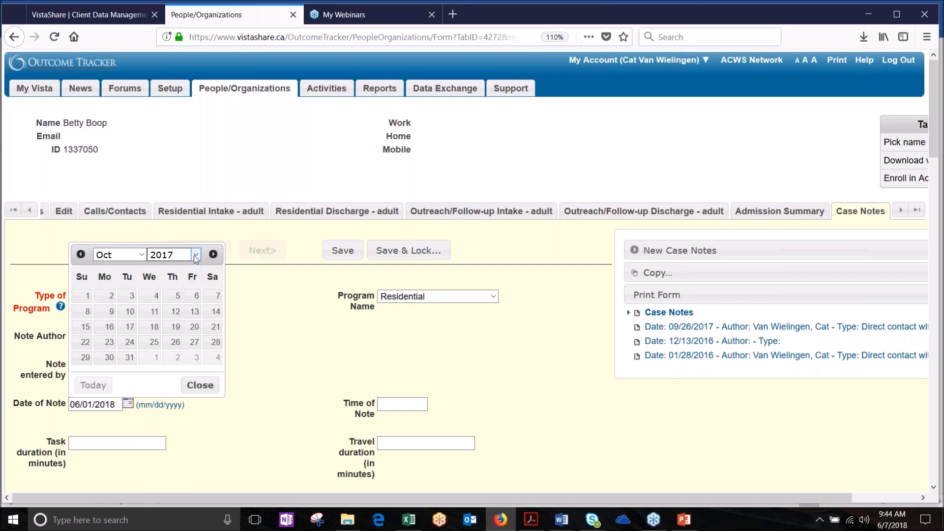
click(142, 255)
click(143, 255)
click(94, 385)
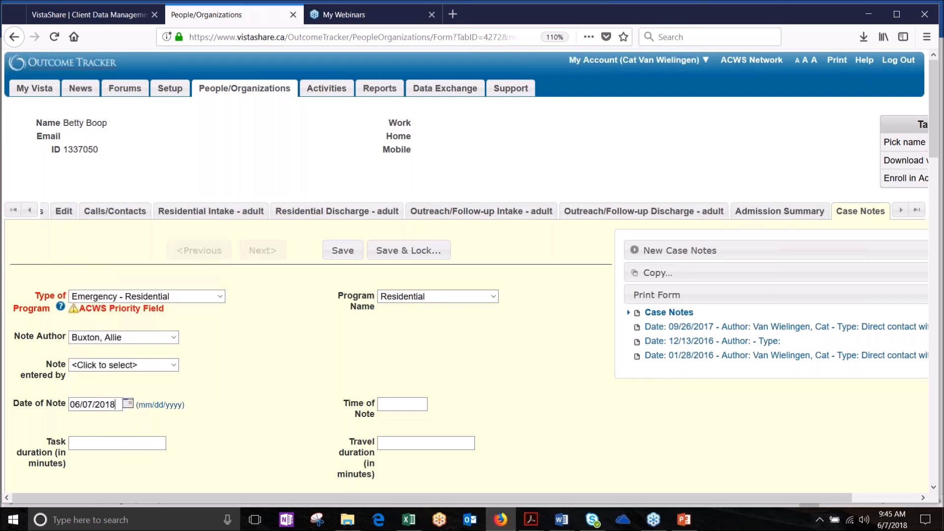
click(127, 403)
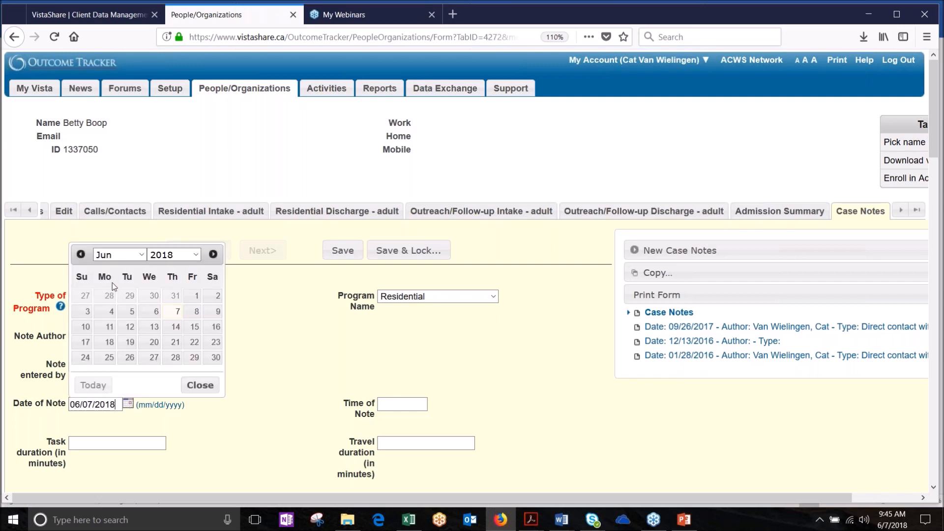
click(196, 296)
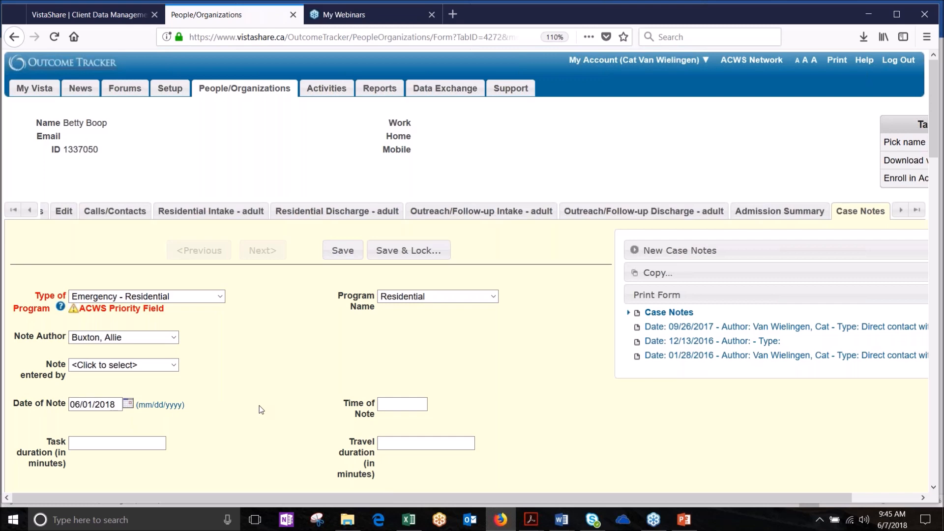
Step: Review the Task and Travel duration fields, both in minutes, then open the Type of Note list
scroll(261, 410, down, 5)
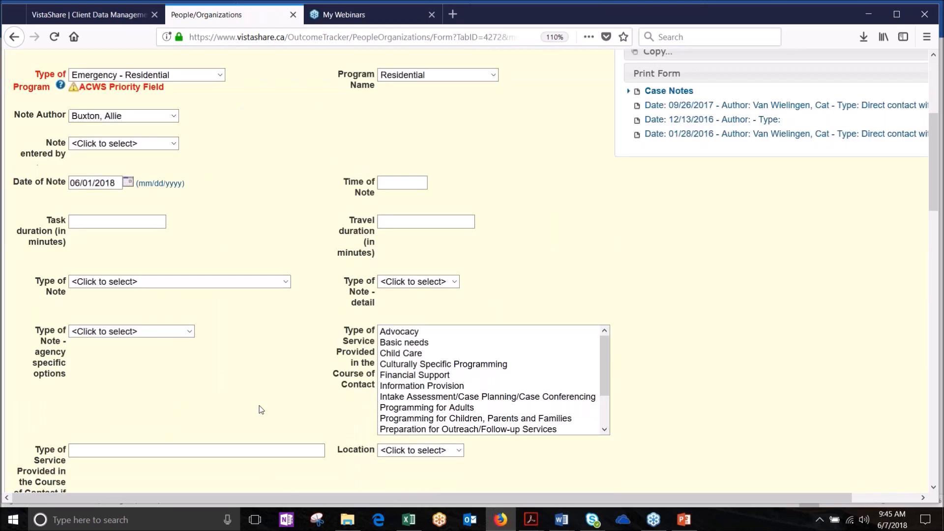
scroll(261, 410, down, 1)
scroll(261, 410, down, 1)
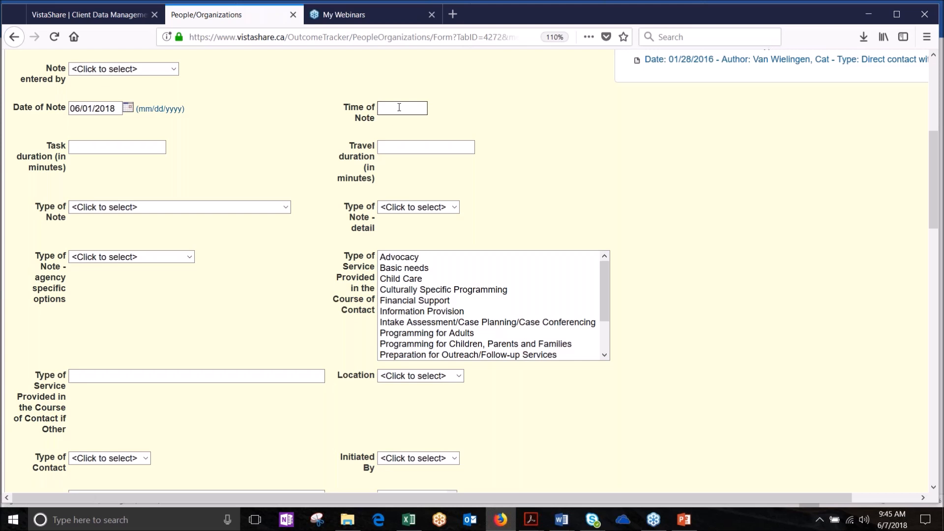
click(399, 146)
click(154, 143)
drag(55, 157, 66, 167)
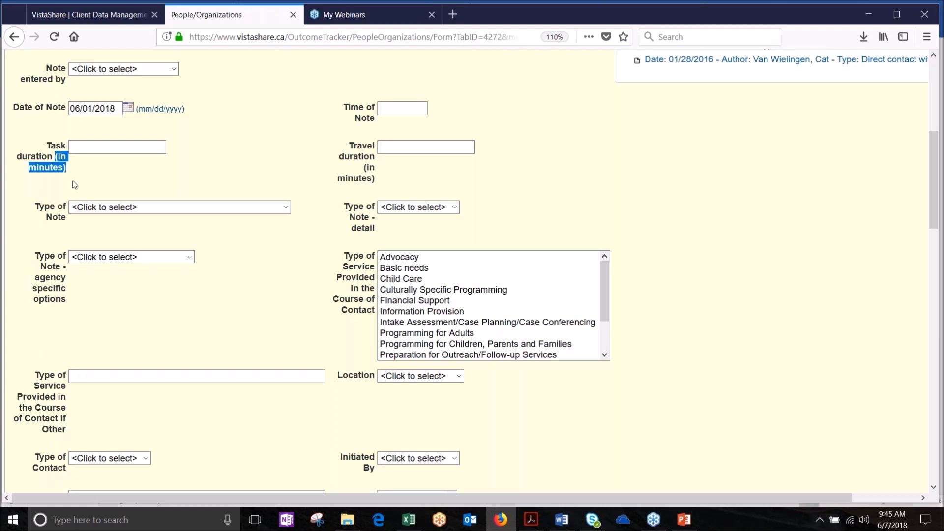
drag(364, 168, 382, 191)
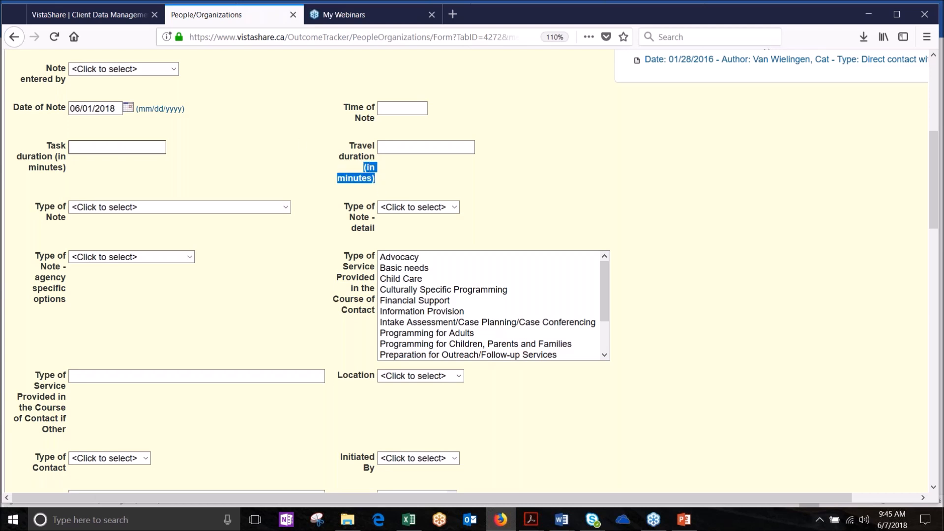
click(113, 147)
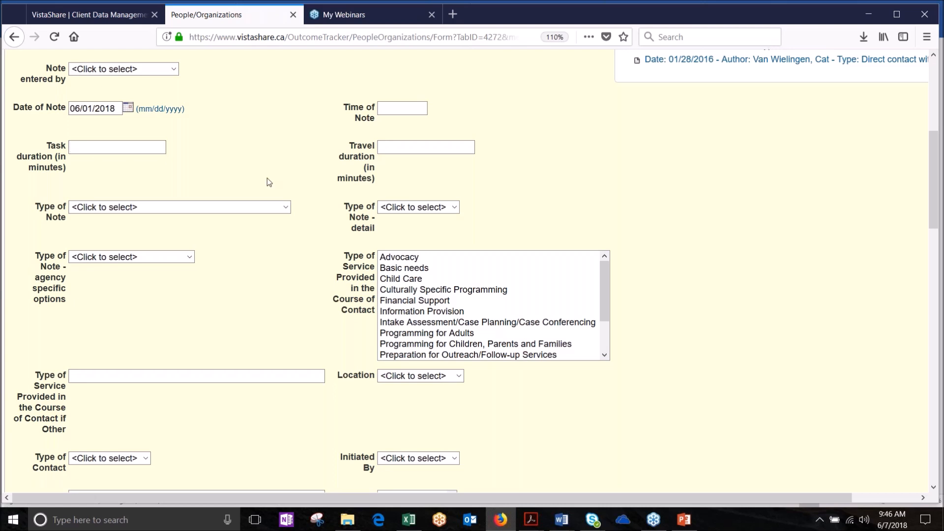
click(286, 208)
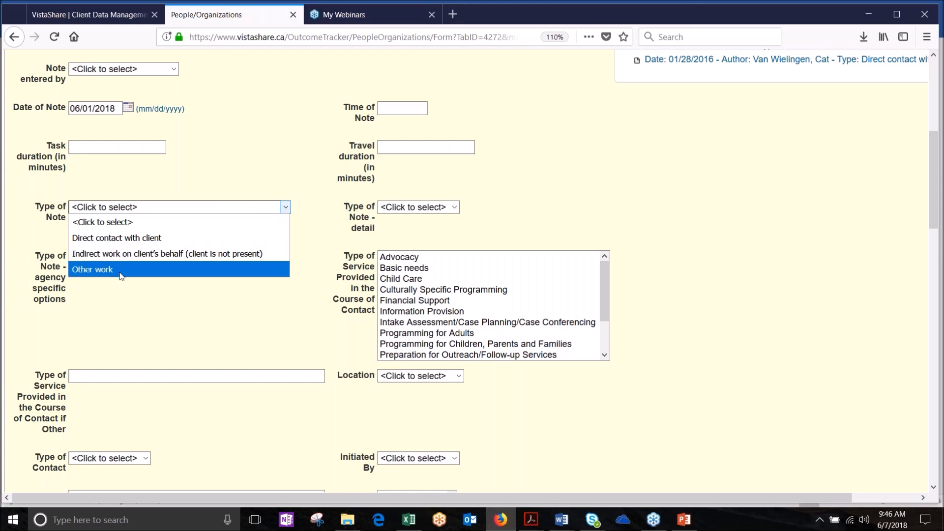
Step: Compare the detail options for Direct contact and indirect work, choosing Case conference as the detail
click(148, 241)
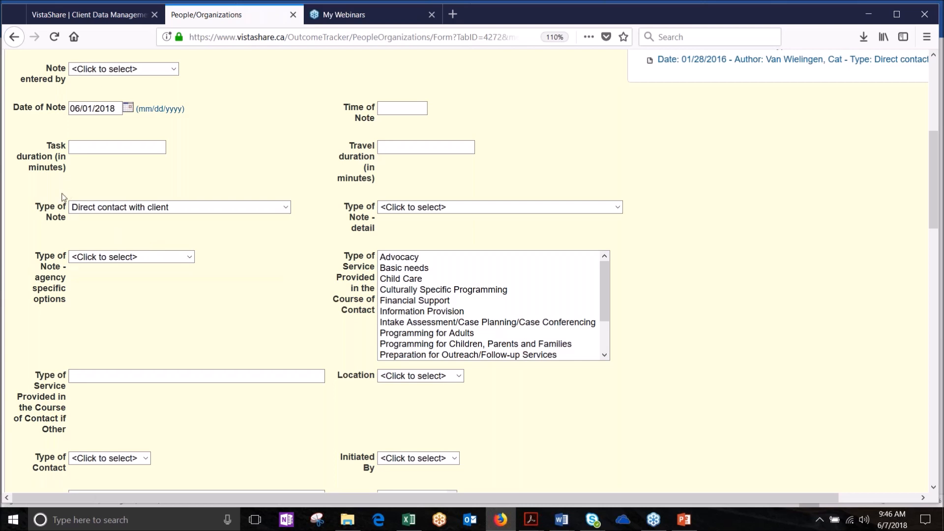
click(232, 207)
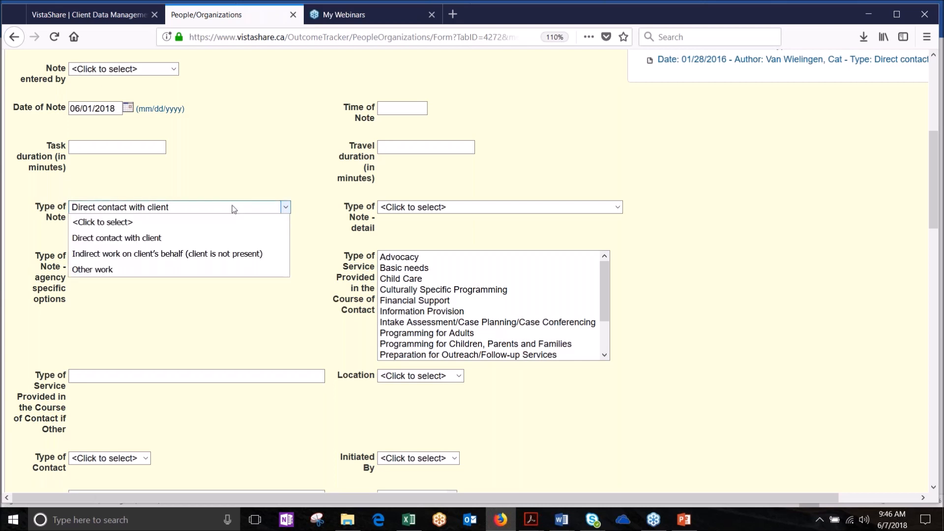
click(235, 208)
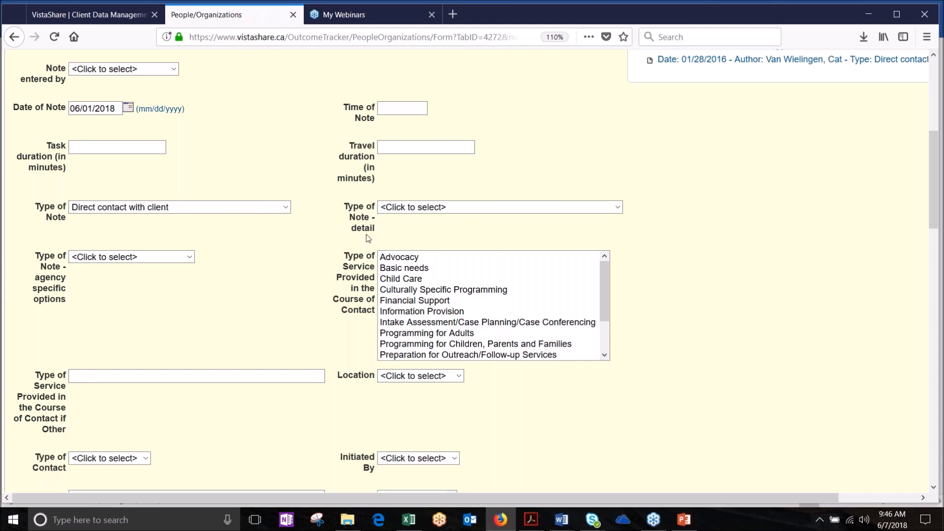
click(617, 207)
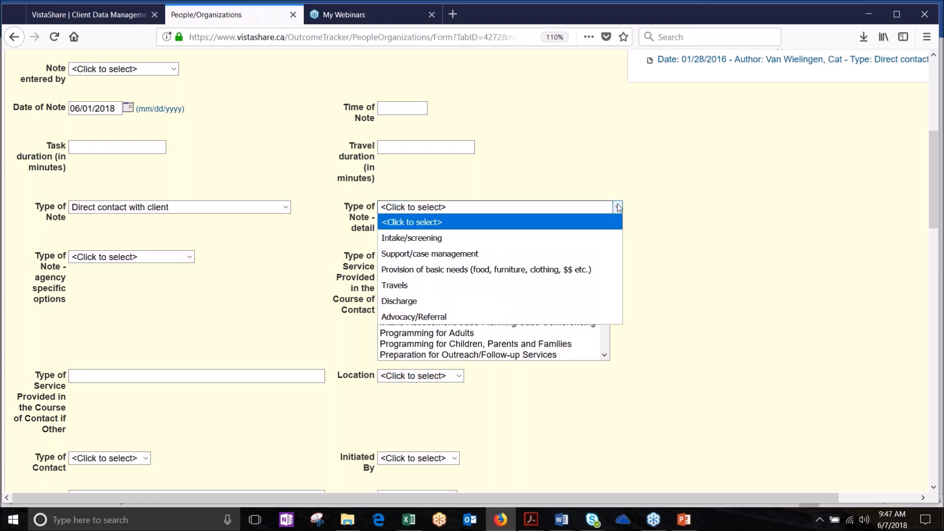
click(248, 211)
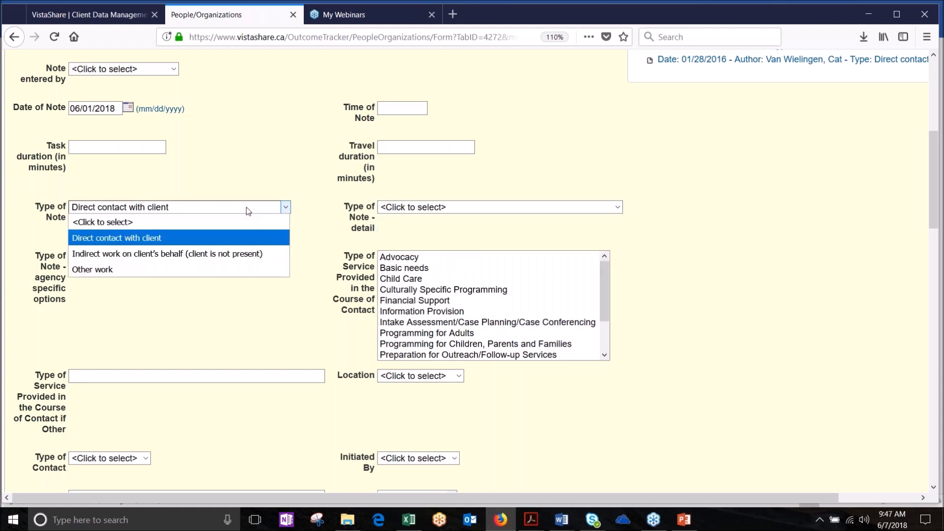
click(236, 255)
click(464, 208)
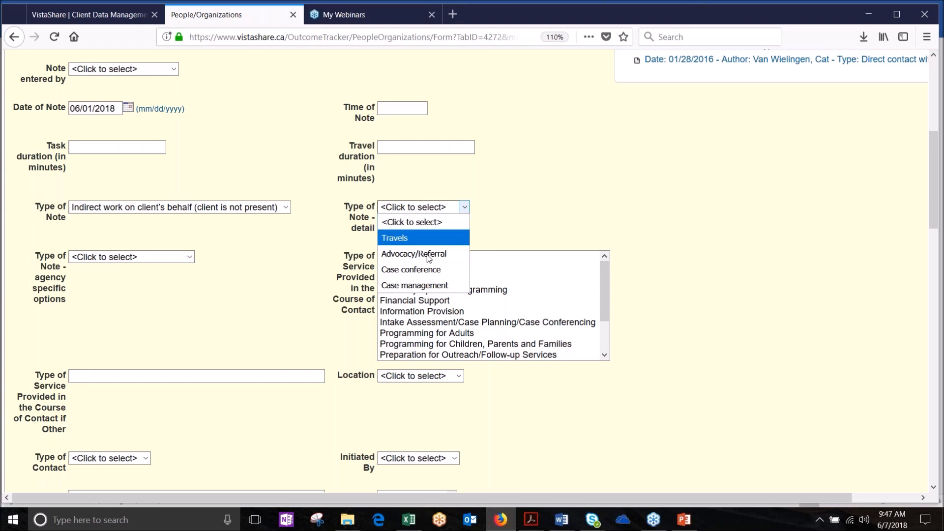
click(399, 270)
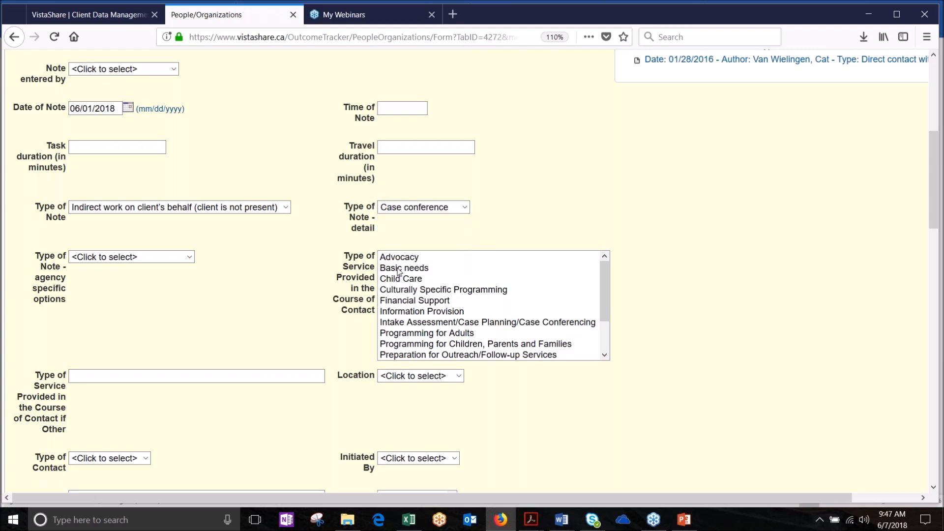
Step: Clear the note detail and switch Type of Note back to Direct contact with client
click(463, 208)
click(456, 221)
click(286, 208)
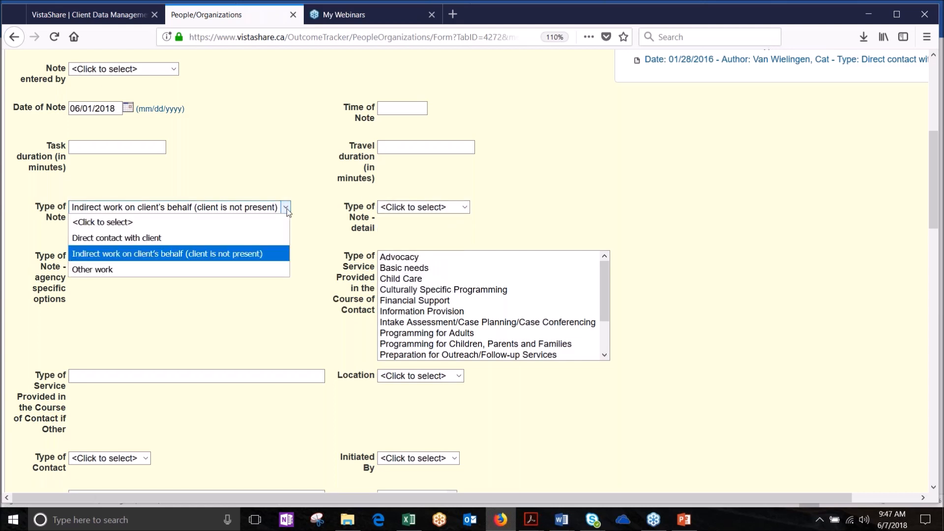
click(276, 239)
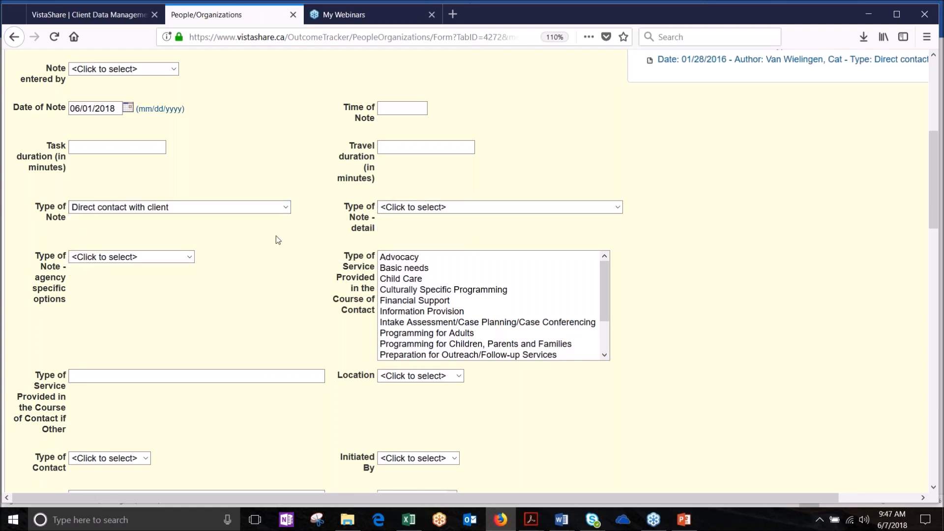
click(617, 207)
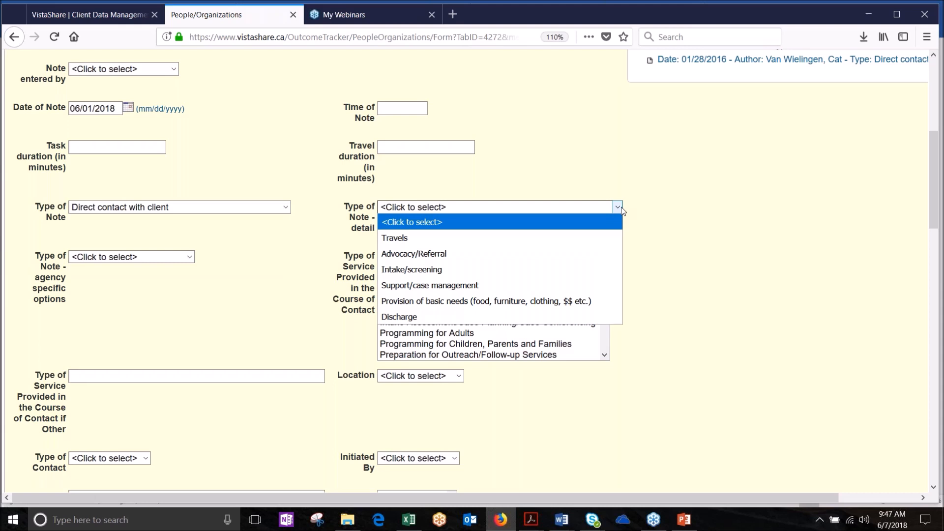
click(296, 302)
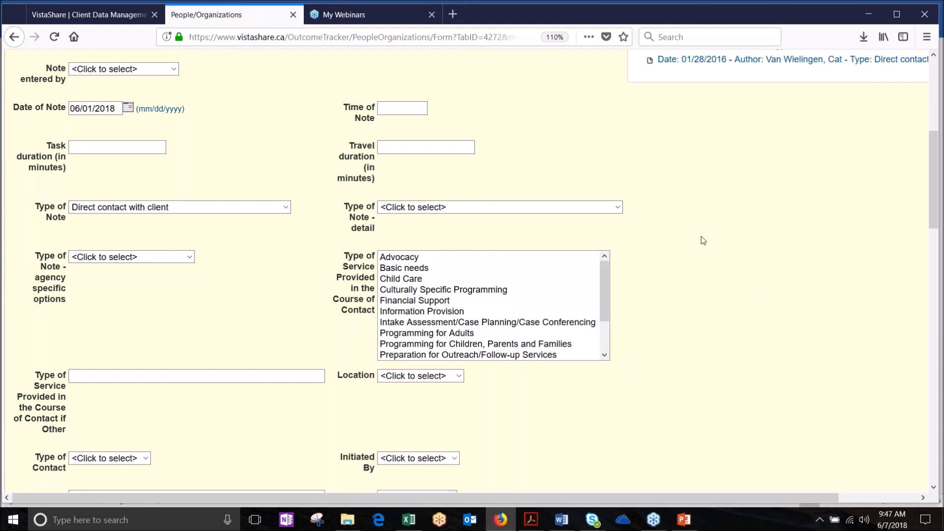
scroll(703, 260, down, 3)
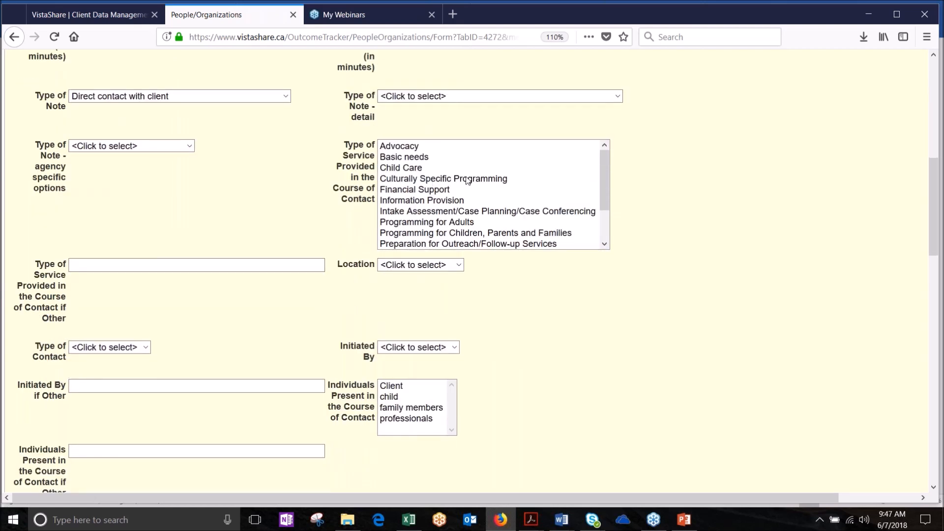
click(607, 182)
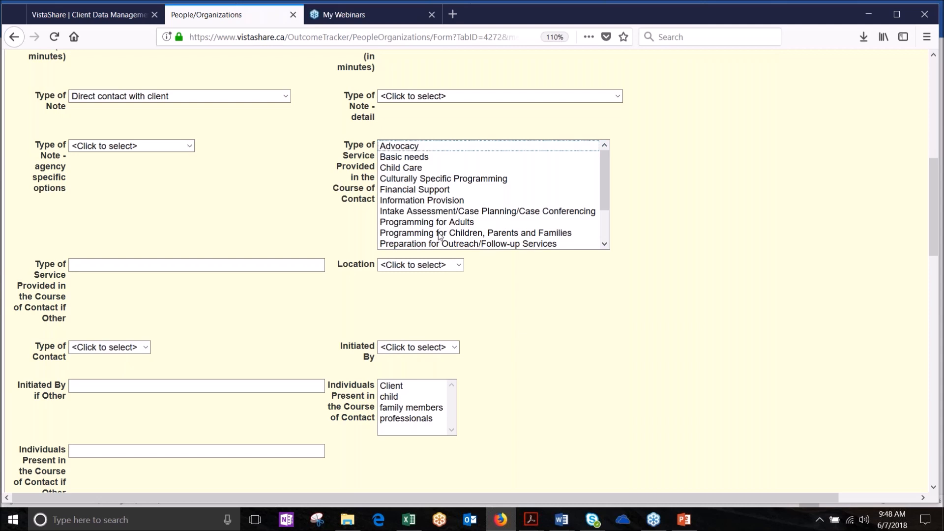
drag(605, 166, 614, 196)
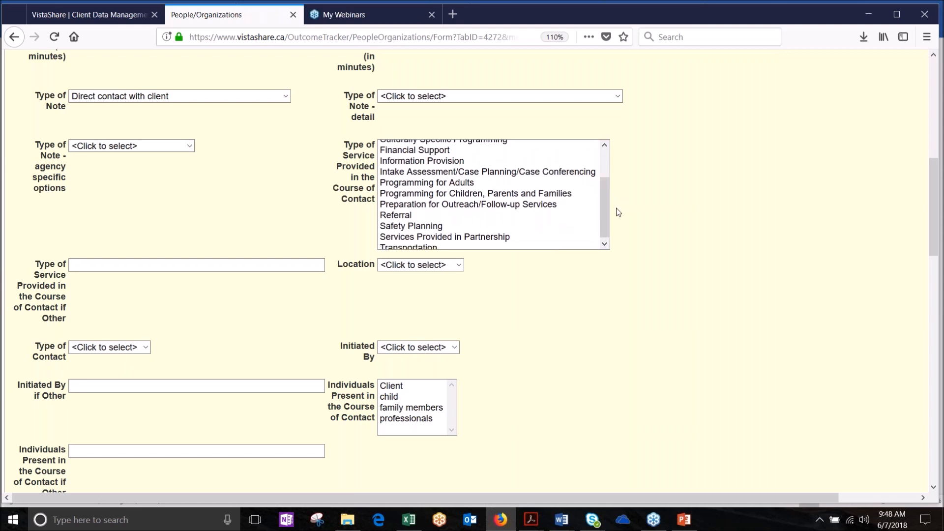
drag(607, 206, 606, 231)
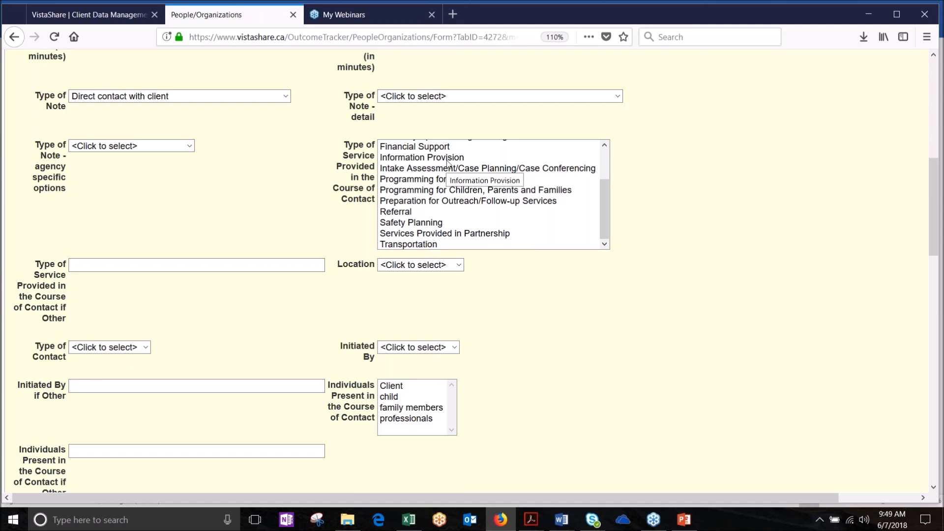
Step: Confirm Direct contact with client and select the four services, Information Provision through Safety Planning
click(286, 97)
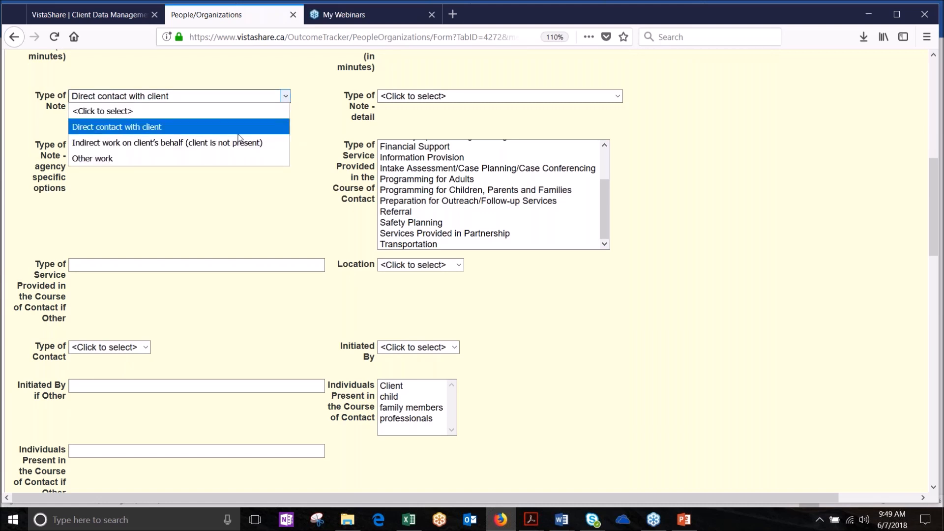
click(193, 129)
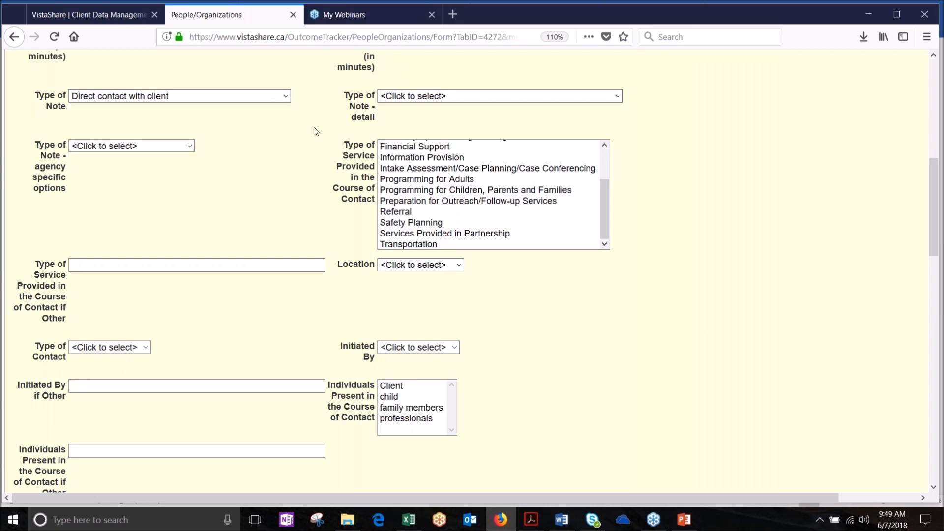
click(409, 159)
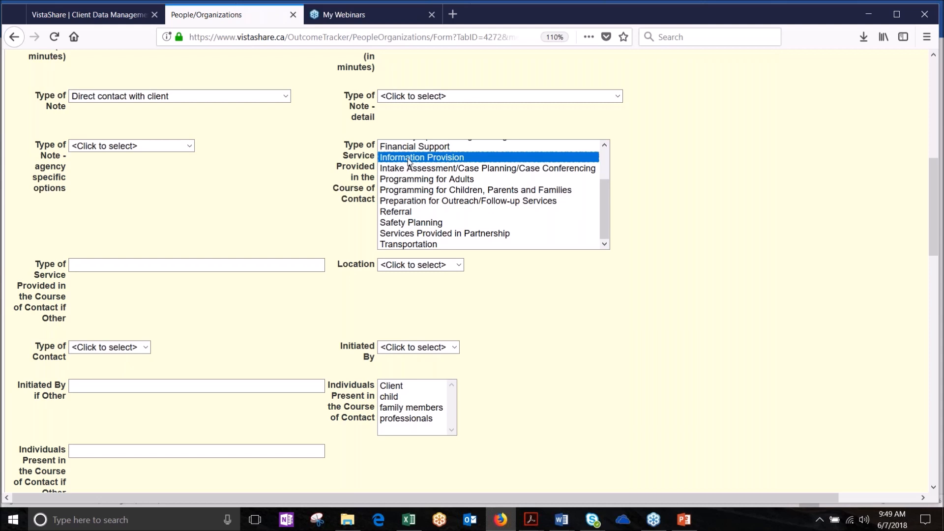
ctrl+click(417, 180)
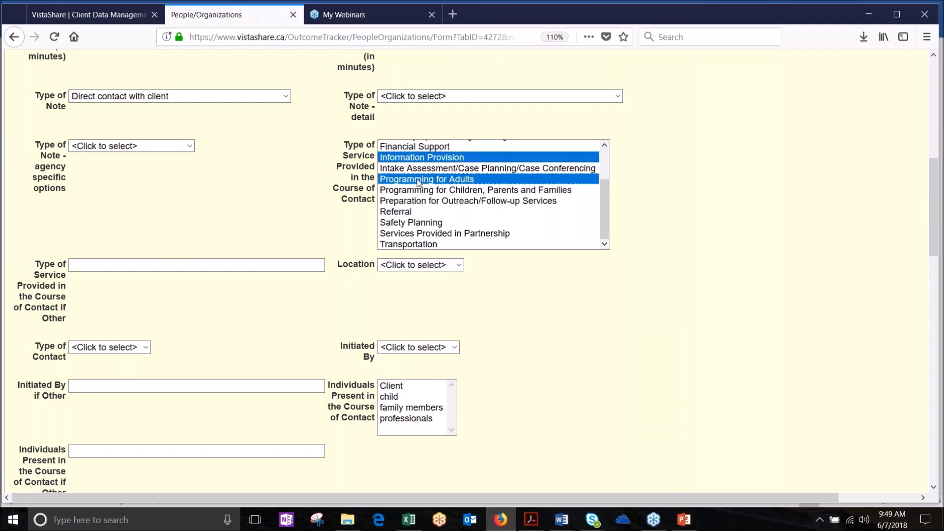
ctrl+click(416, 203)
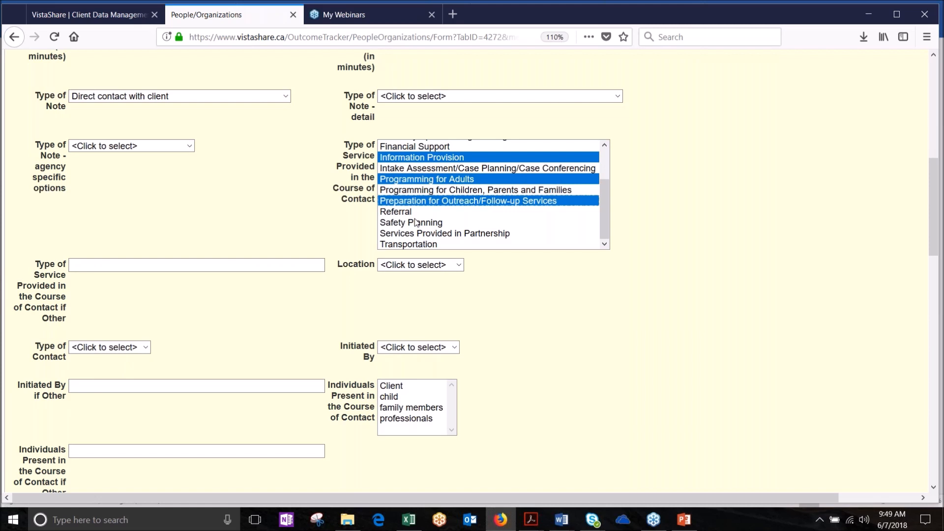
ctrl+click(413, 224)
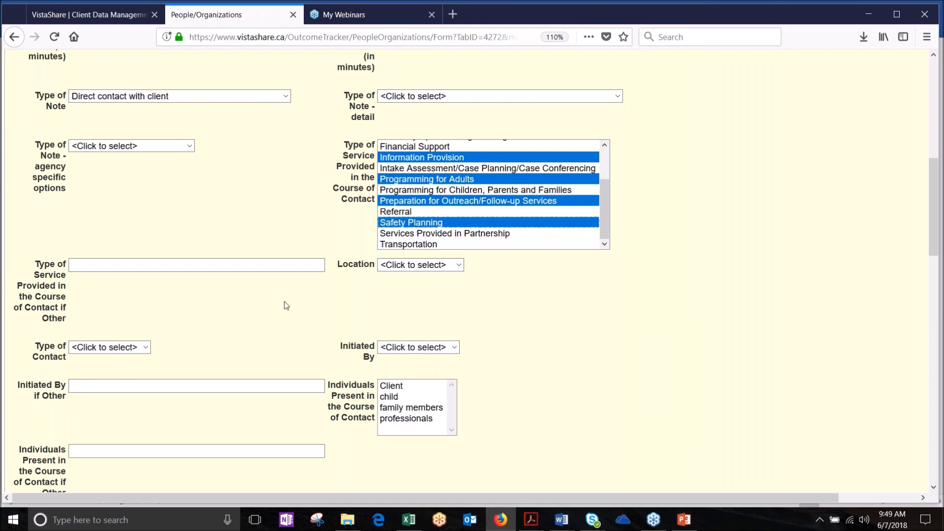
scroll(284, 305, down, 5)
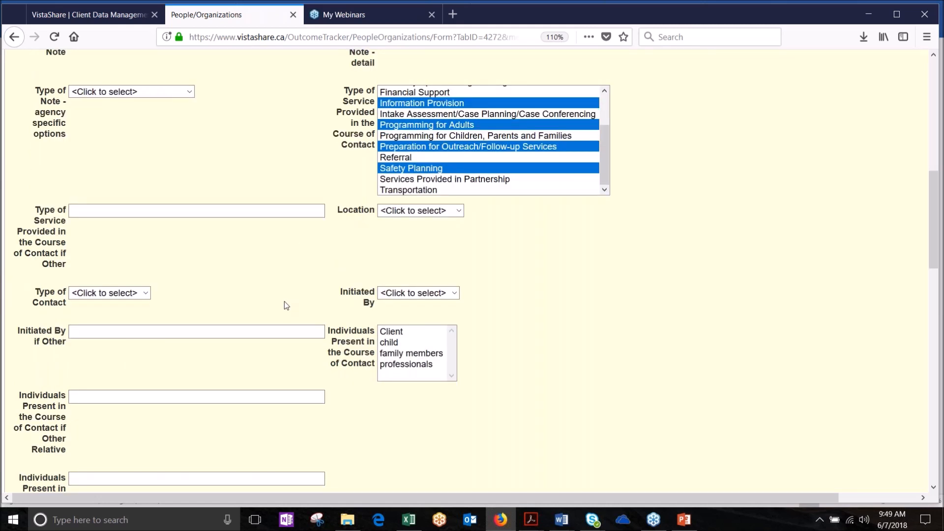
click(146, 125)
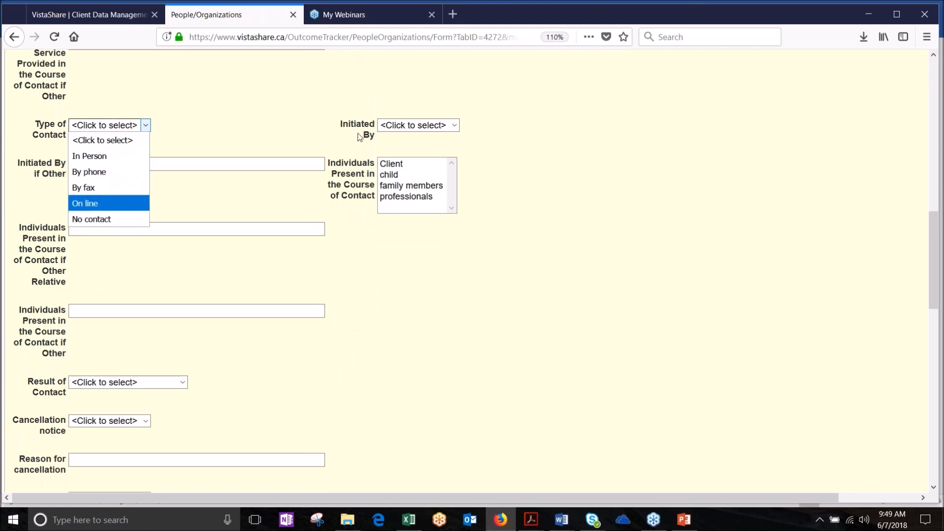
click(516, 153)
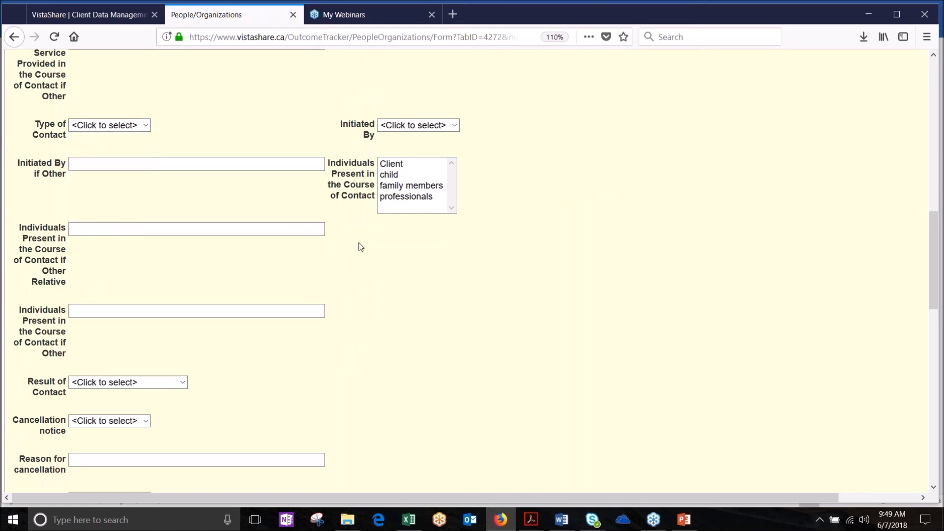
scroll(360, 247, down, 6)
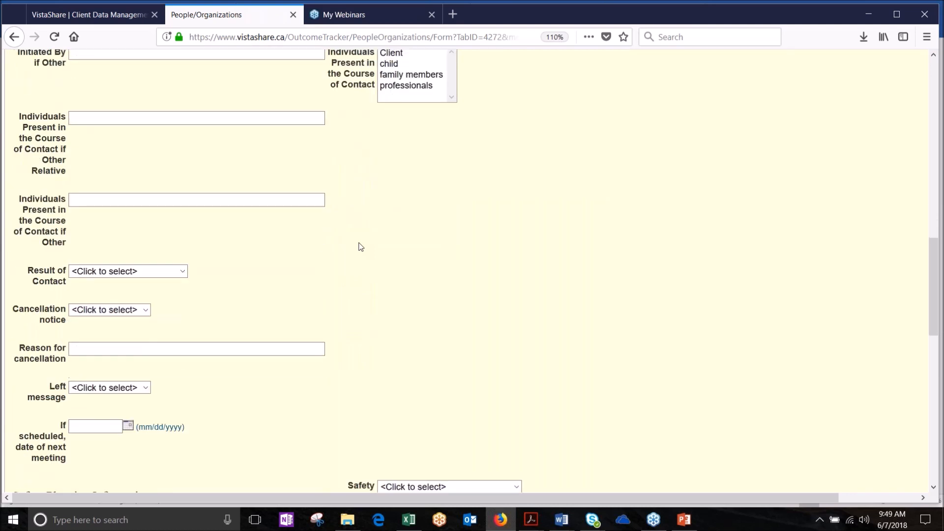
scroll(361, 247, down, 2)
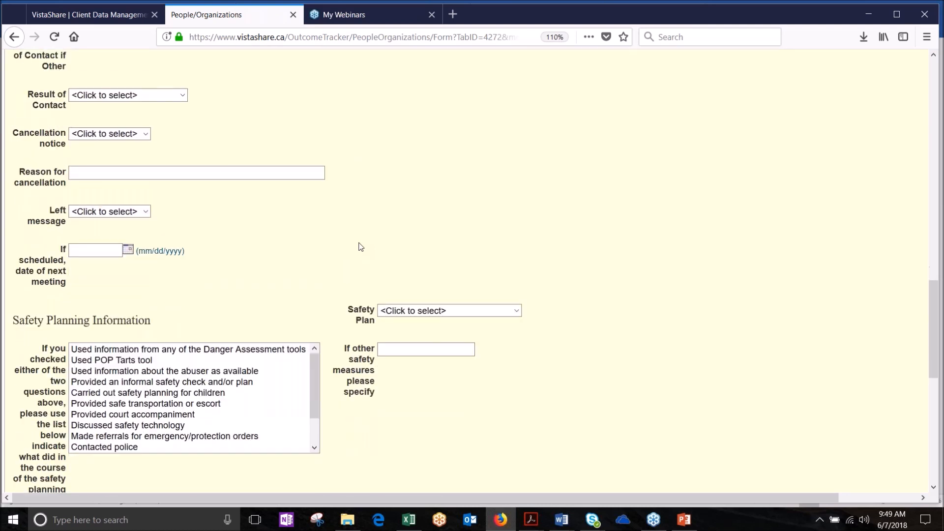
click(183, 87)
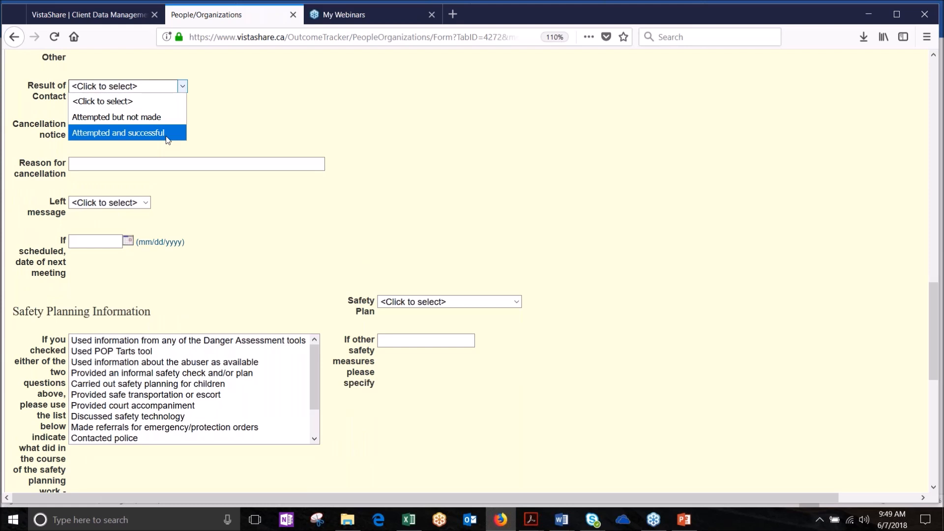
click(201, 138)
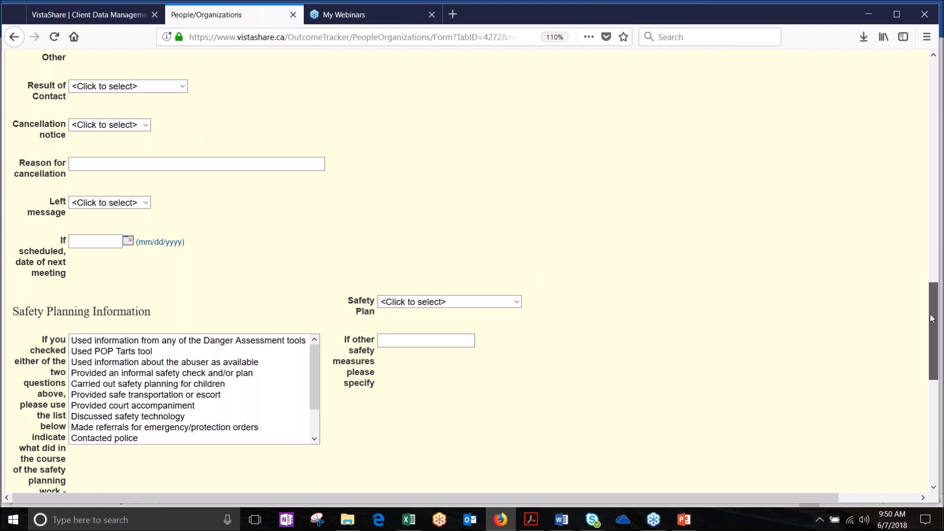
scroll(931, 318, down, 3)
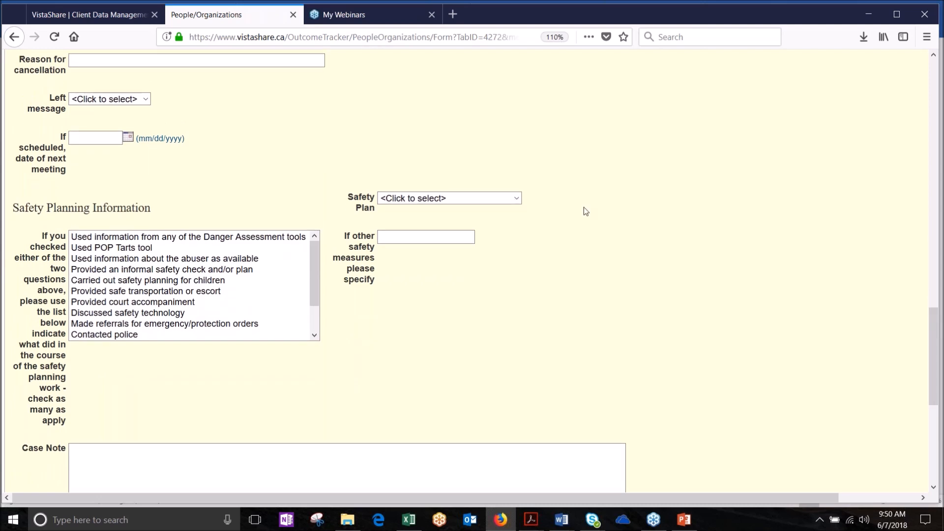
Step: Choose 'Changed an existing safety plan' from the Safety Plan dropdown
click(515, 199)
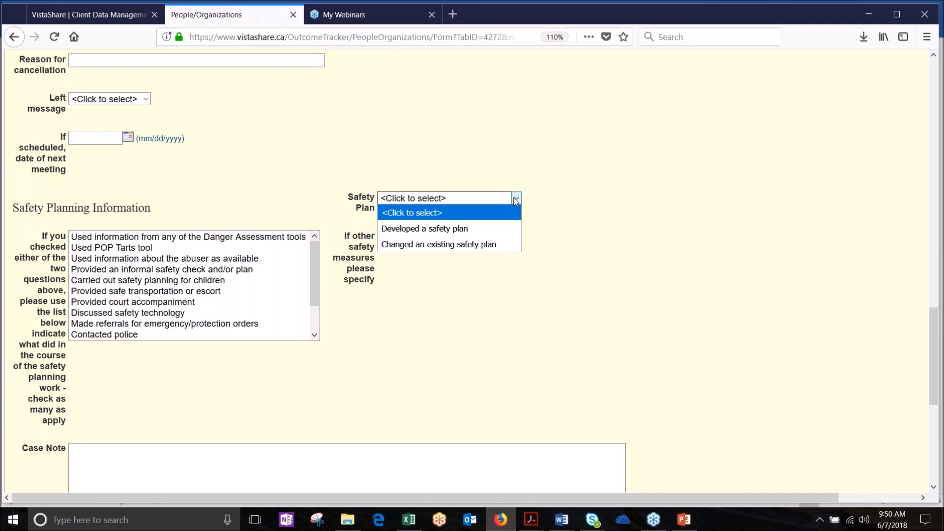
click(462, 244)
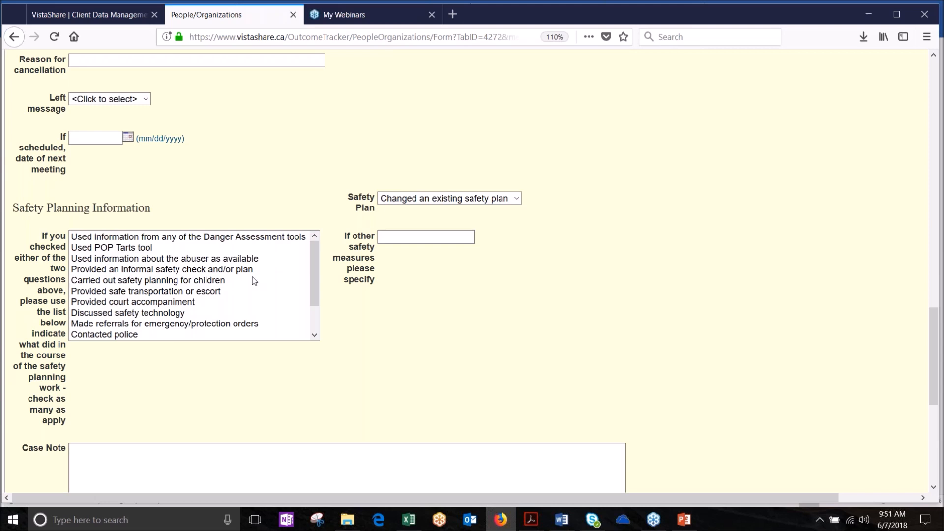
mouse_move(313, 256)
mouse_down()
mouse_move(305, 295)
mouse_move(315, 247)
mouse_move(308, 288)
mouse_move(316, 257)
mouse_up()
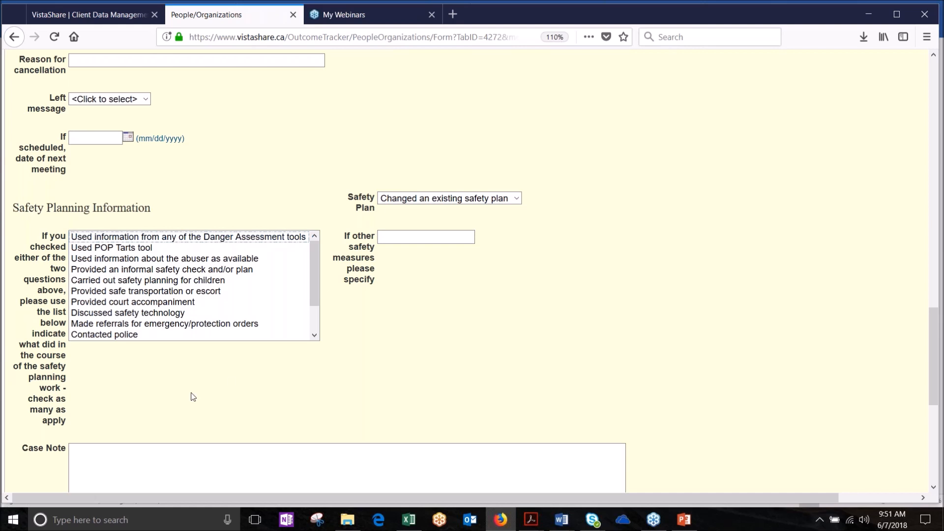
Step: Try other safety measures, then keep only Provided court accompaniment selected
scroll(317, 258, down, 1)
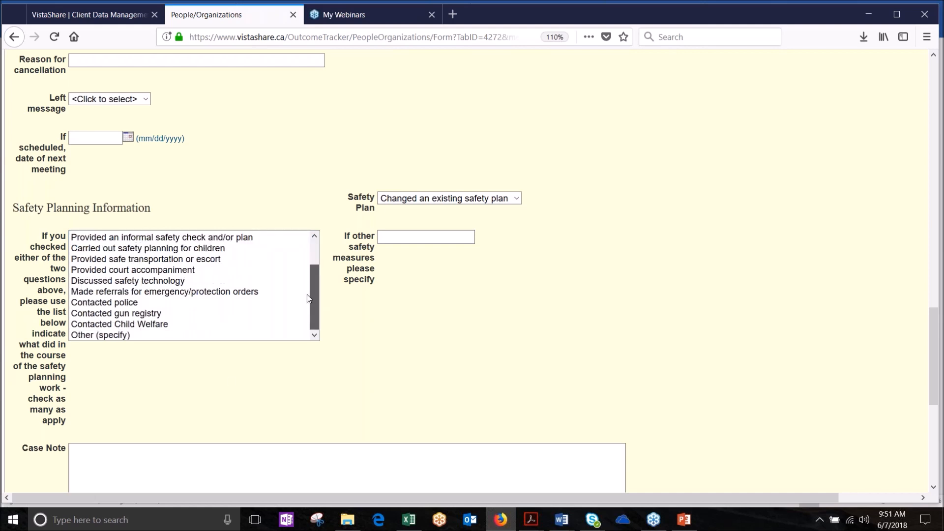
scroll(317, 278, up, 1)
drag(319, 268, 320, 241)
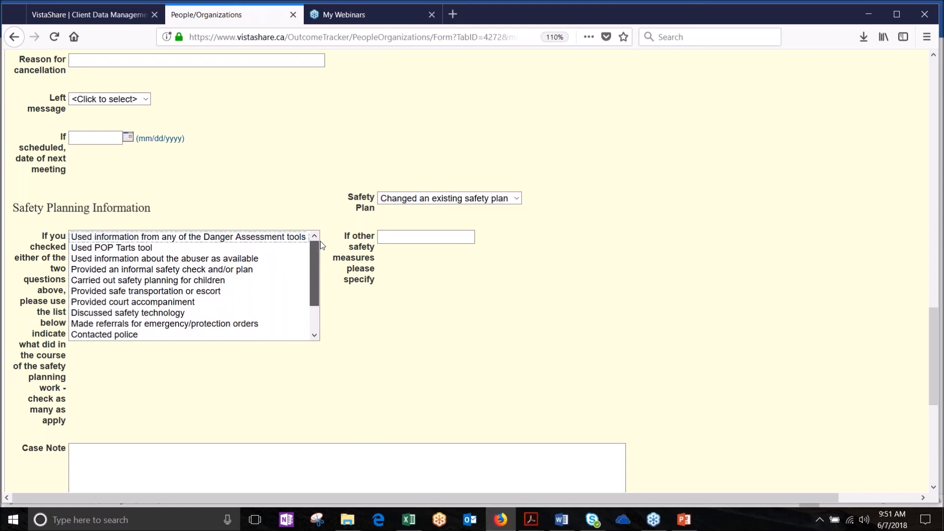
click(165, 252)
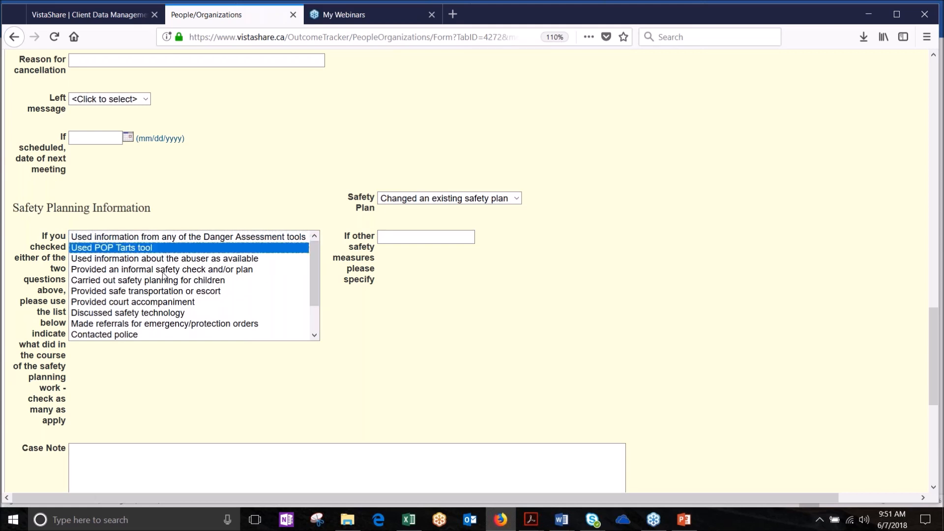
shift+click(162, 270)
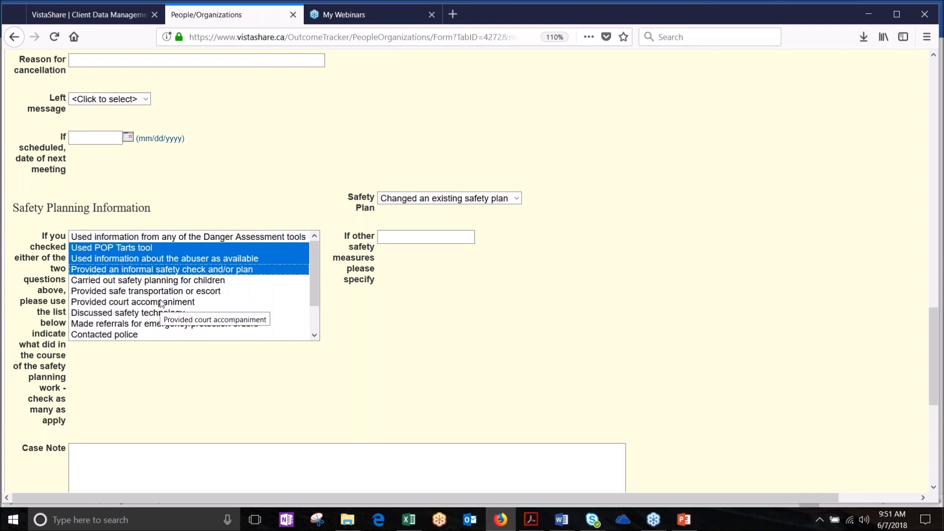
click(161, 302)
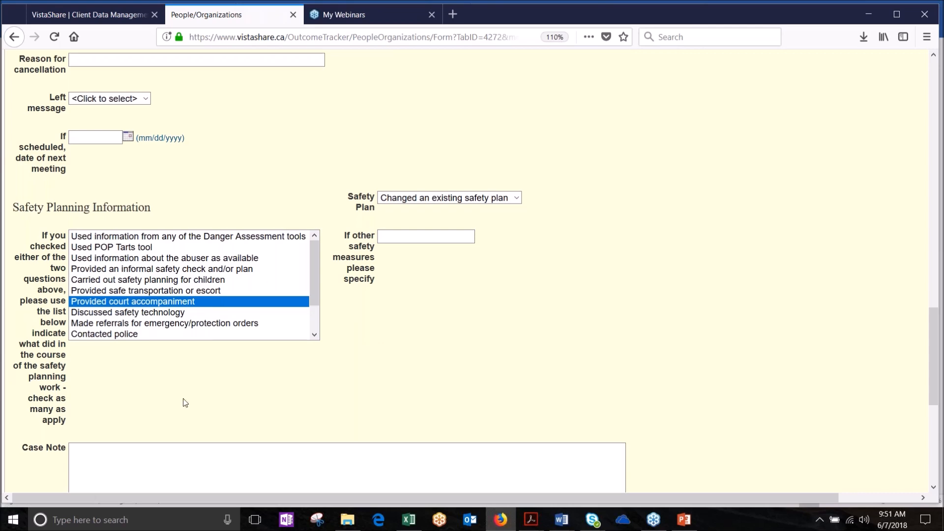
scroll(185, 403, down, 4)
scroll(474, 283, down, 2)
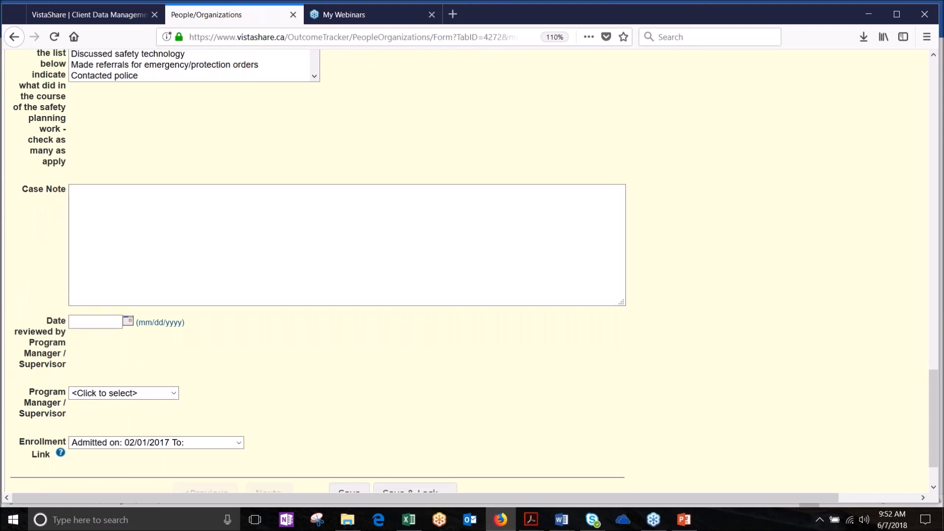
click(102, 200)
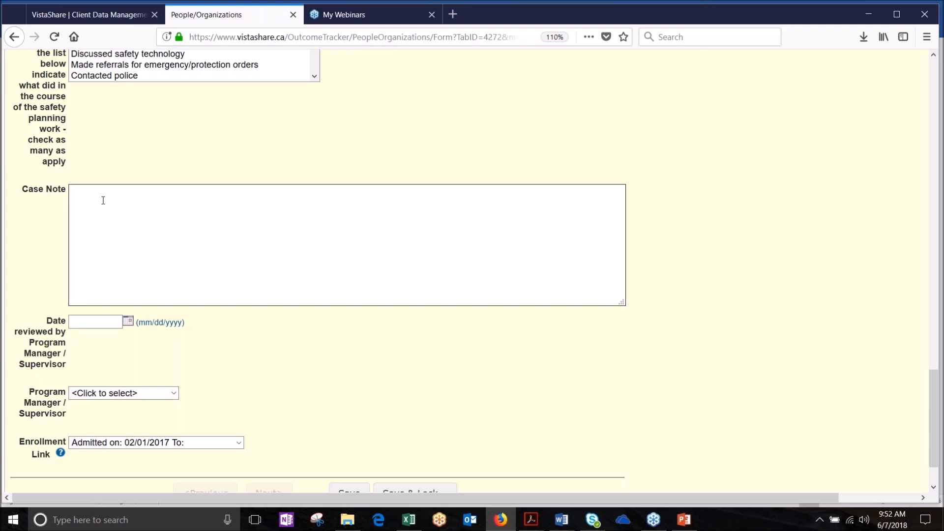
click(103, 200)
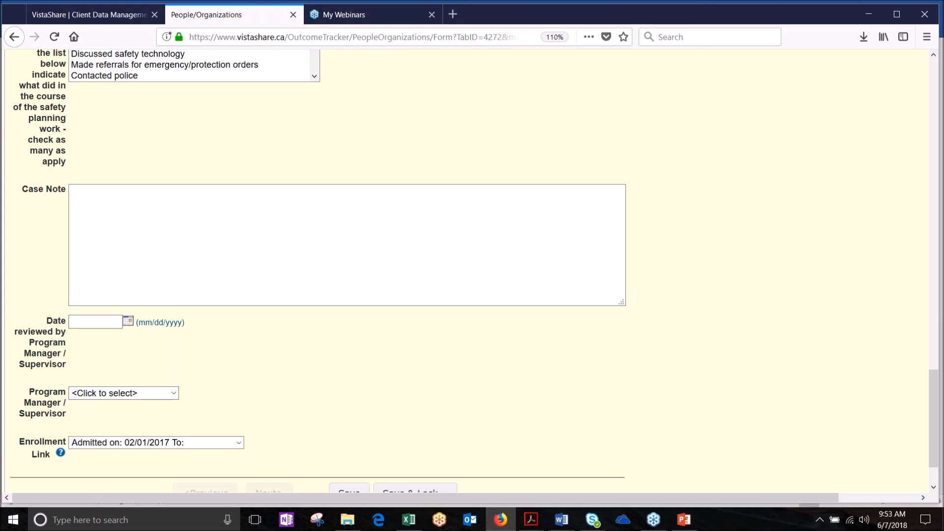
Step: Assign a program manager/supervisor to the case note
click(98, 396)
click(98, 396)
click(98, 397)
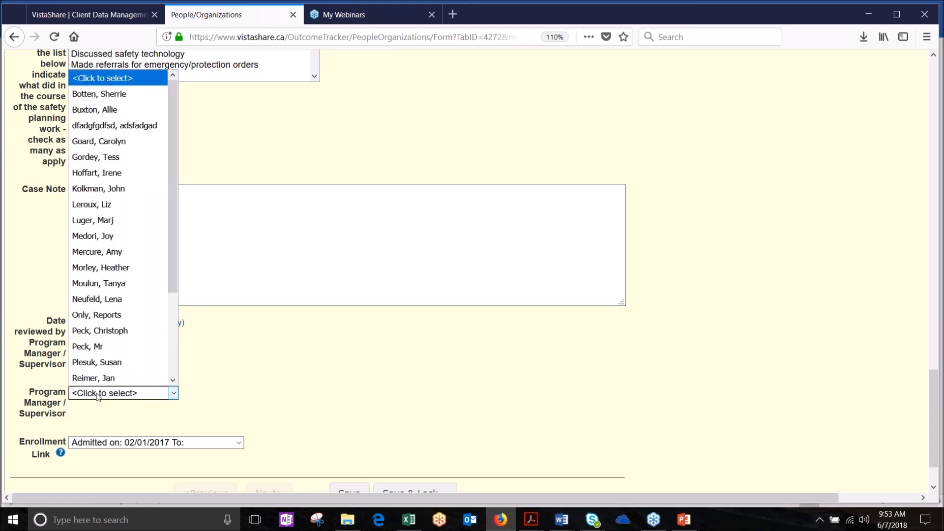
click(95, 378)
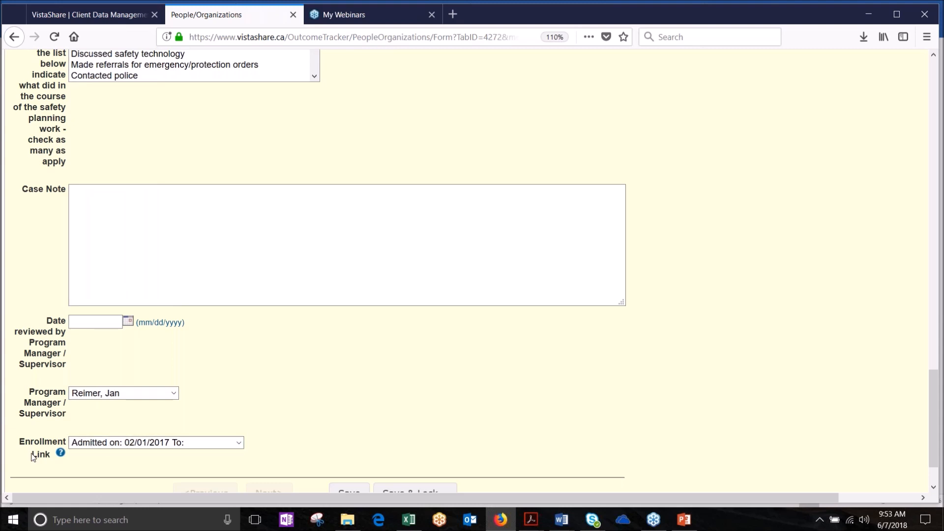
Step: Set Enrollment Link to 'Admitted on: 04/14/2016 To: Residential'
mouse_move(59, 453)
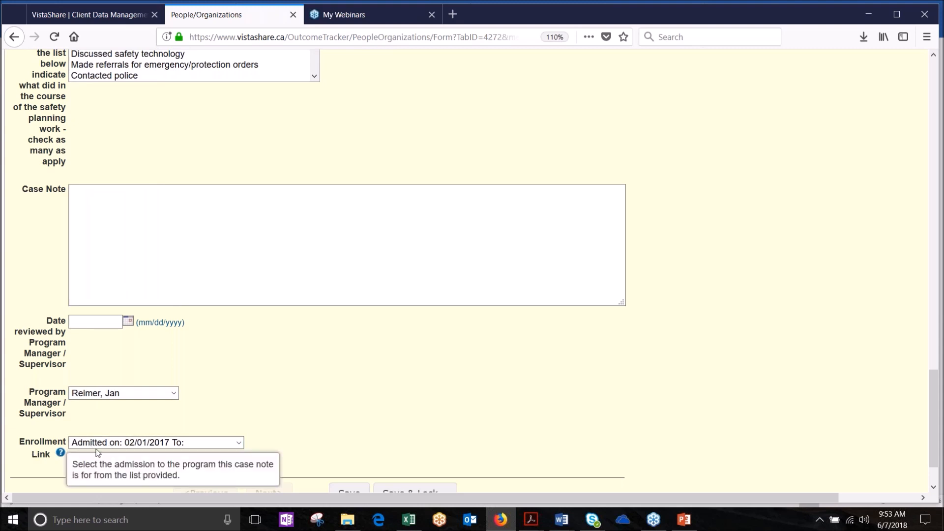
click(239, 443)
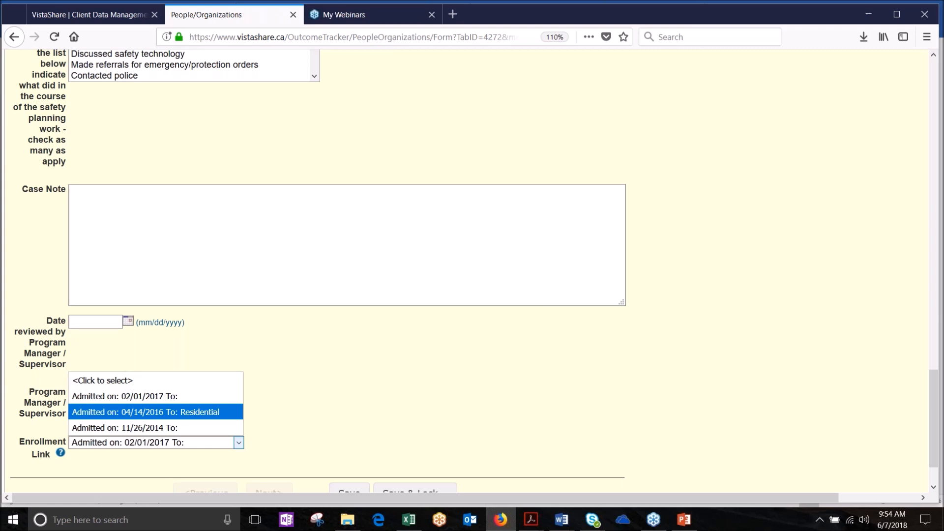
click(143, 413)
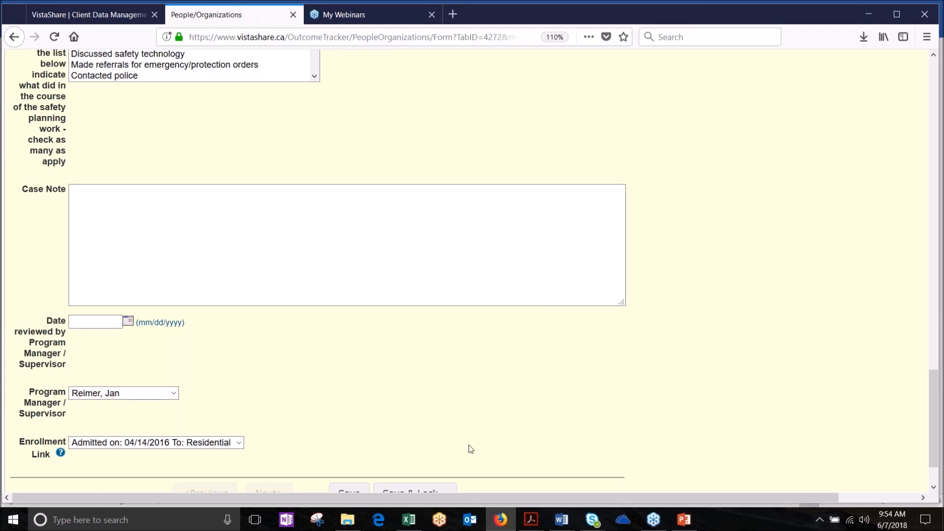
Step: Save the case note from the bottom of the form so 'Case Notes saved.' appears
scroll(473, 446, down, 3)
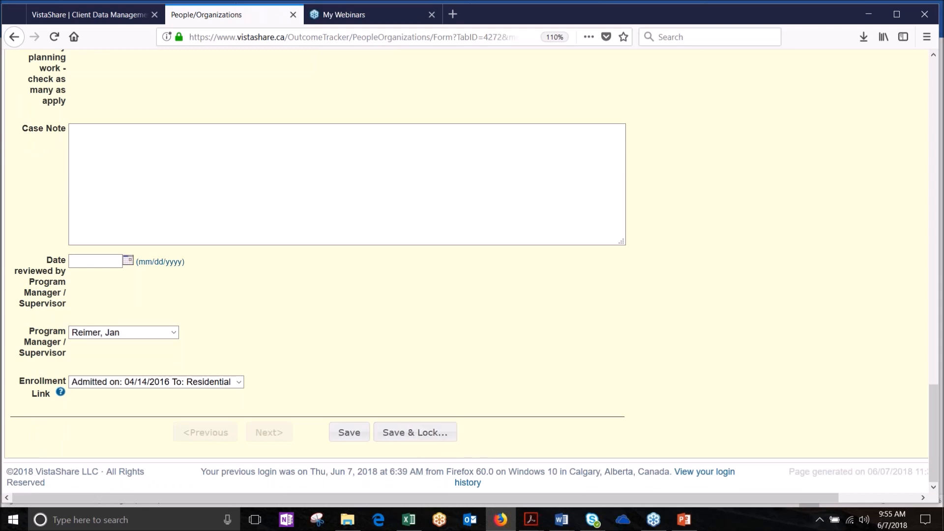
click(349, 433)
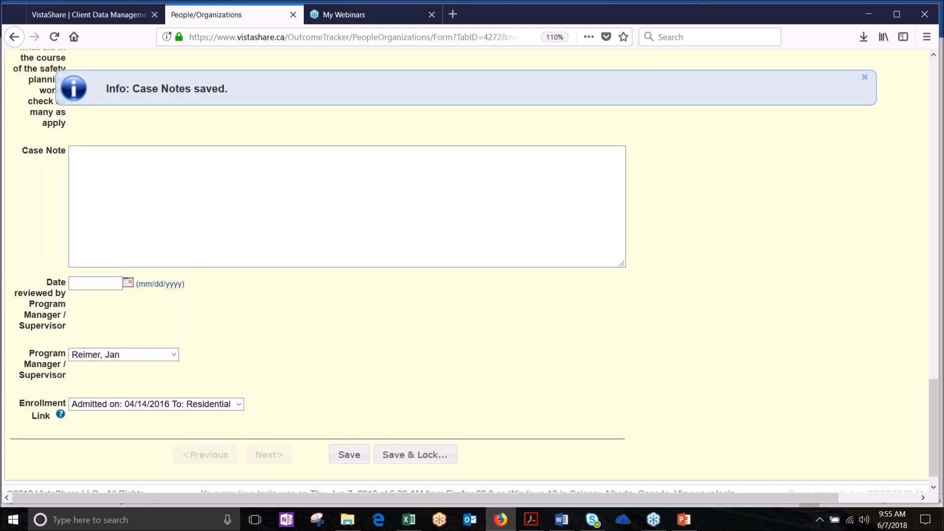
Step: Enter placeholder text as the case note, set Date reviewed to 05/28/2018, and choose Save & Lock
click(152, 155)
text(kdsfjlkdjfdslkfds=)
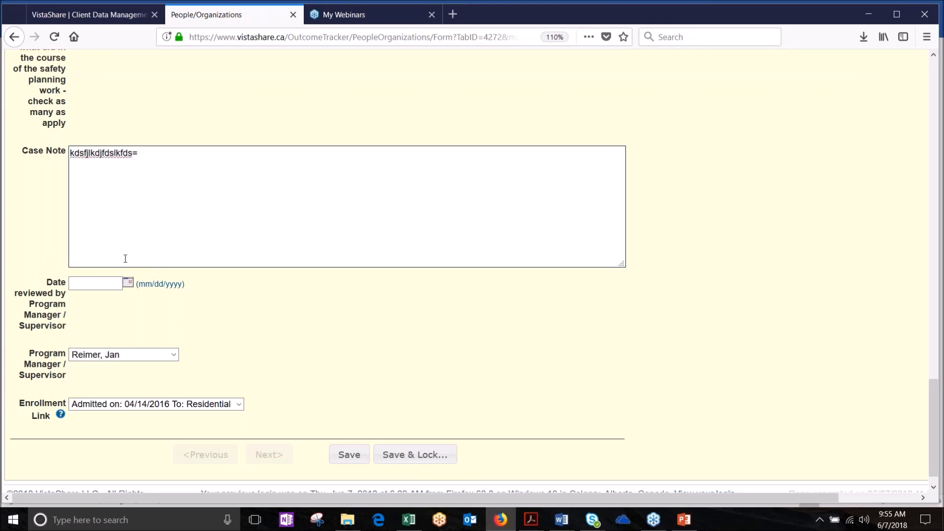
click(127, 284)
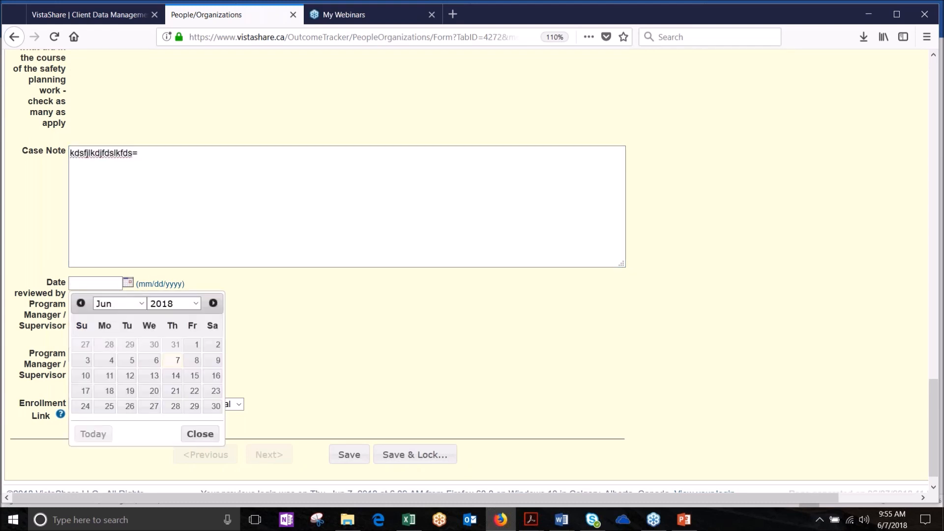
click(109, 344)
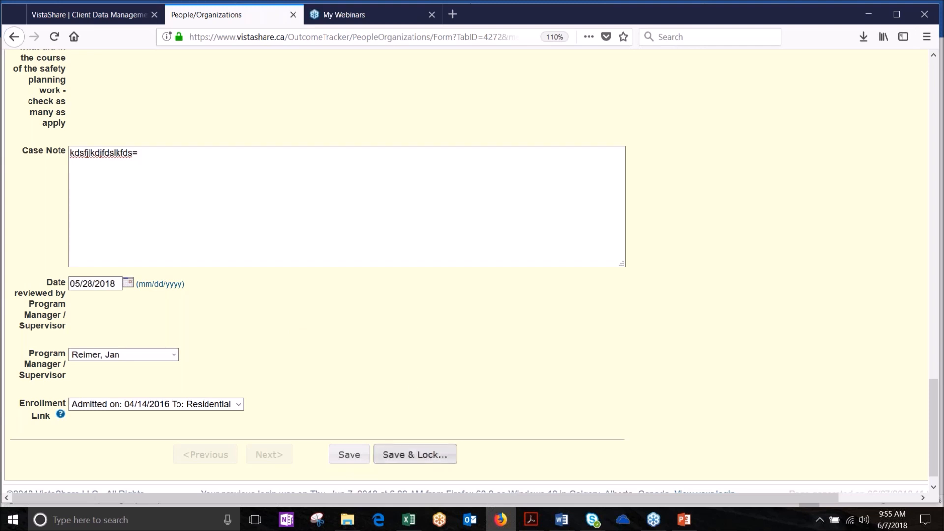
click(415, 454)
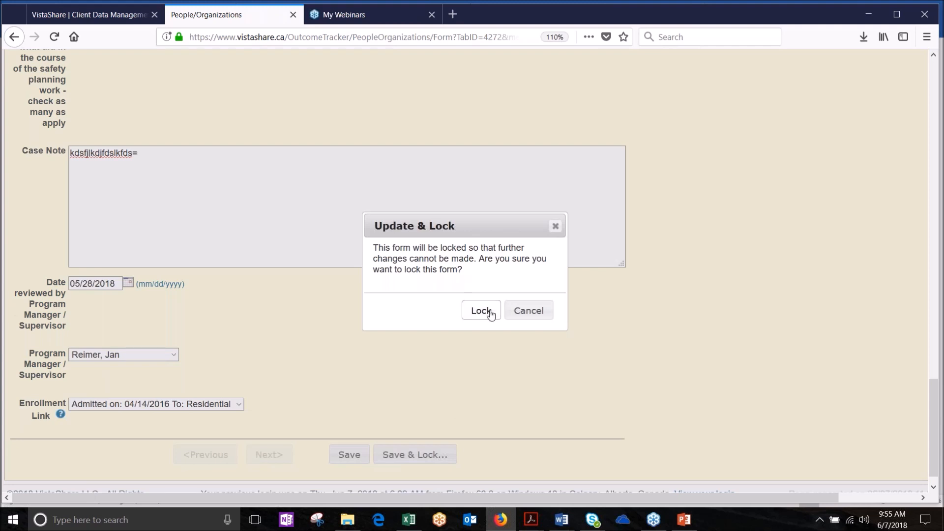
Step: Lock the 06/01/2018 case note and return to the top of the Case Notes form
click(481, 310)
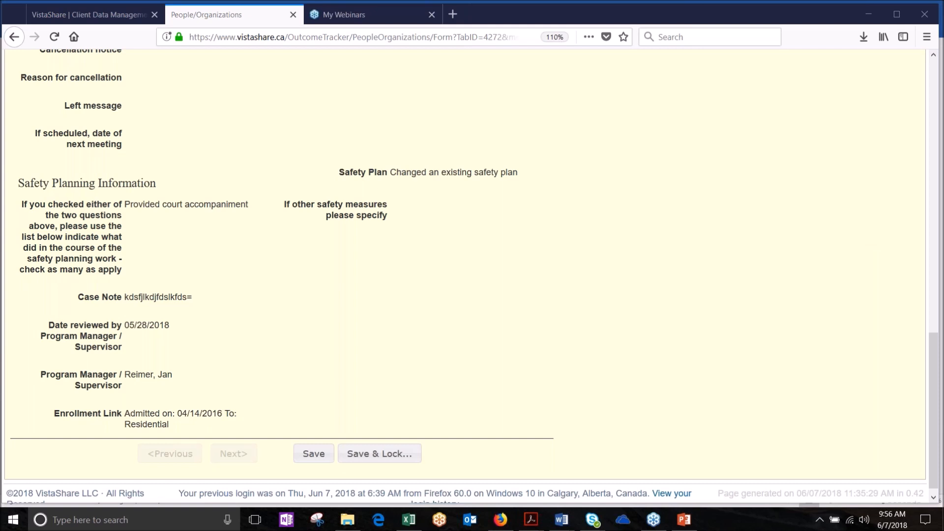
drag(934, 364, 905, 195)
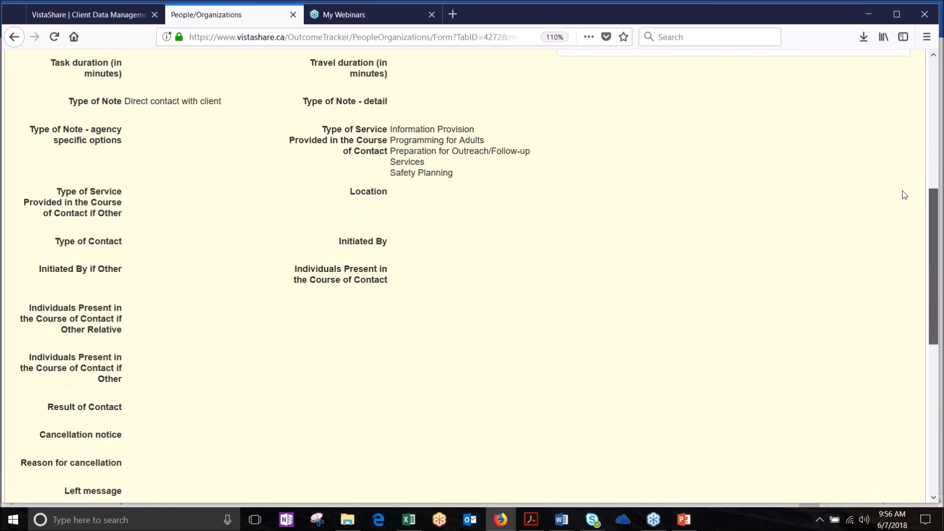
scroll(902, 192, up, 4)
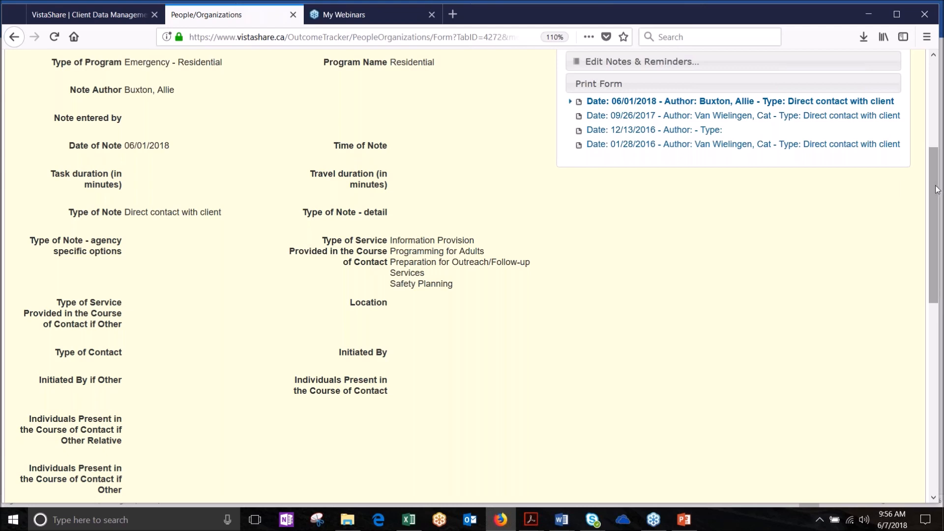
drag(936, 189, 936, 130)
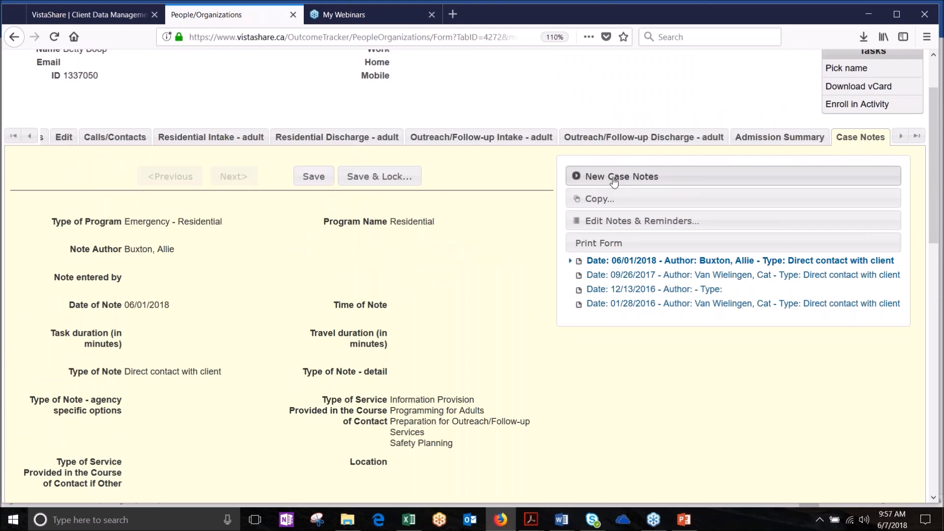
Step: Start a new case note with task duration 90 and travel duration 40
click(612, 178)
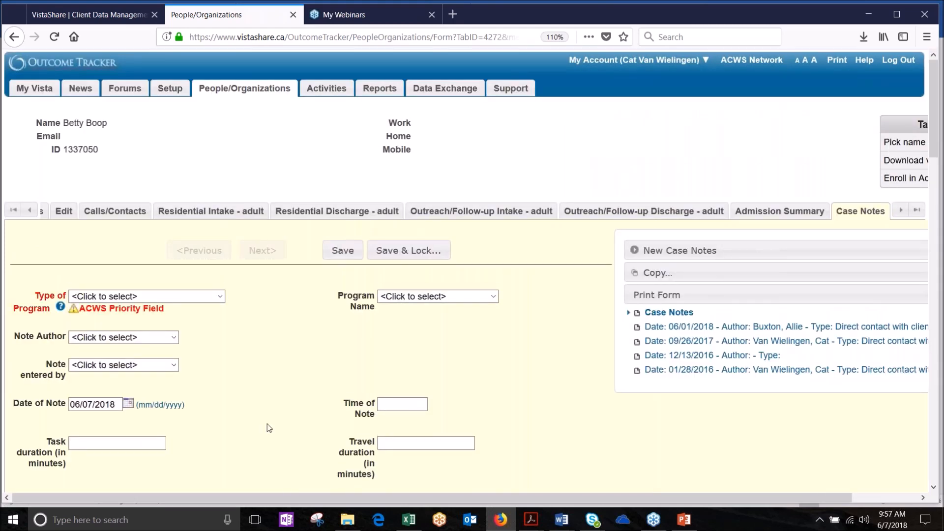
scroll(270, 428, down, 5)
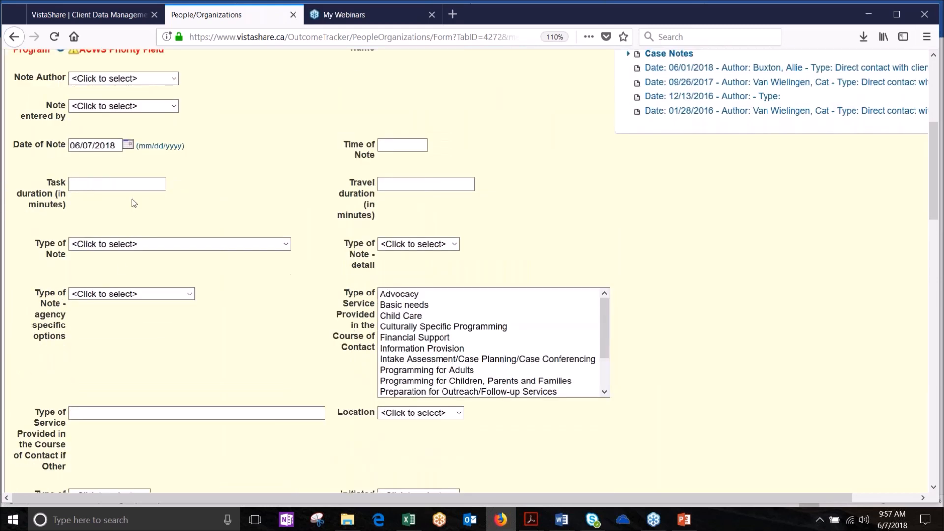
click(94, 183)
text(90)
click(396, 184)
text(40)
Step: Set type Direct contact with client; select Transportation, Outreach/Follow-up Preparation, and Programming for Adults services
click(286, 244)
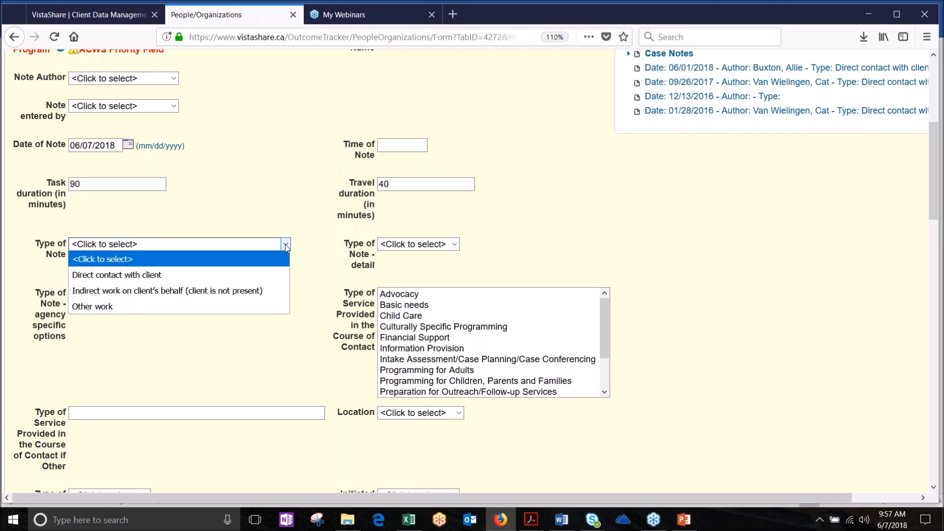
click(245, 274)
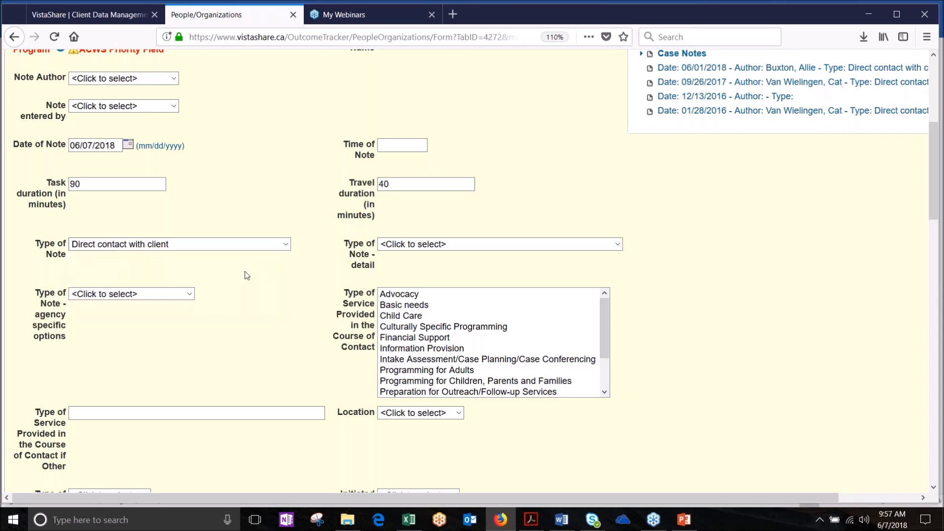
click(452, 248)
click(452, 249)
drag(612, 349, 613, 364)
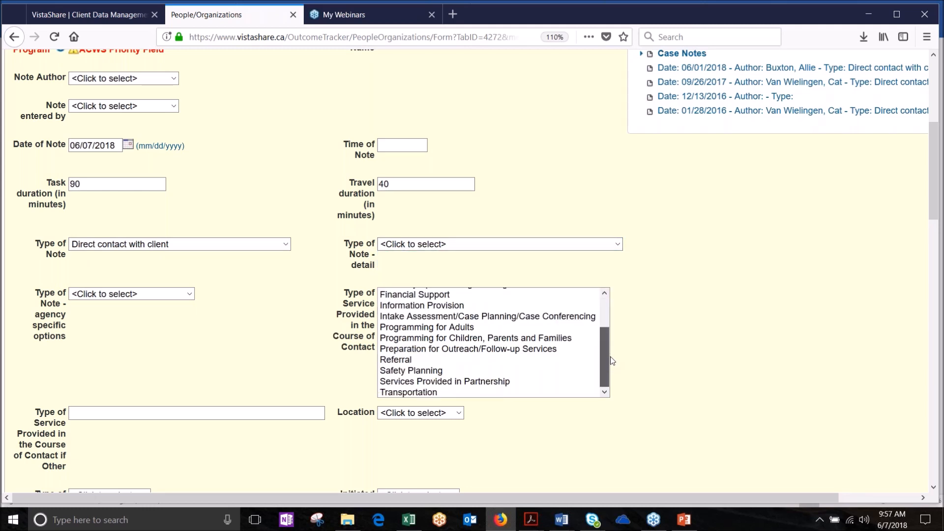
drag(610, 356, 609, 379)
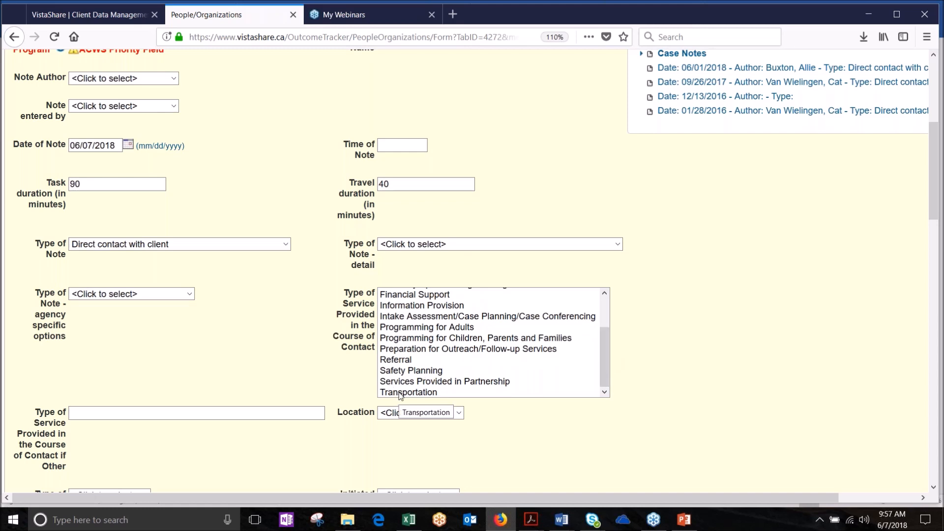
click(401, 392)
ctrl+click(409, 348)
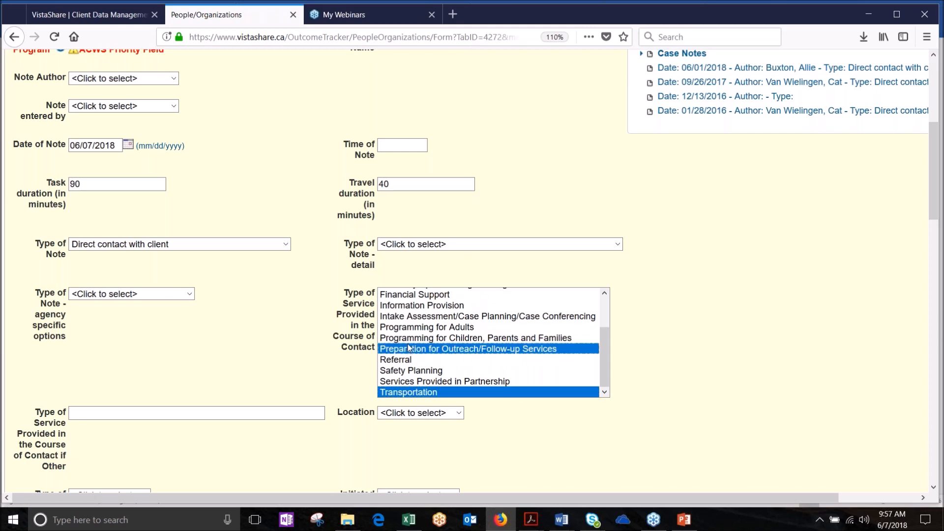
ctrl+click(410, 327)
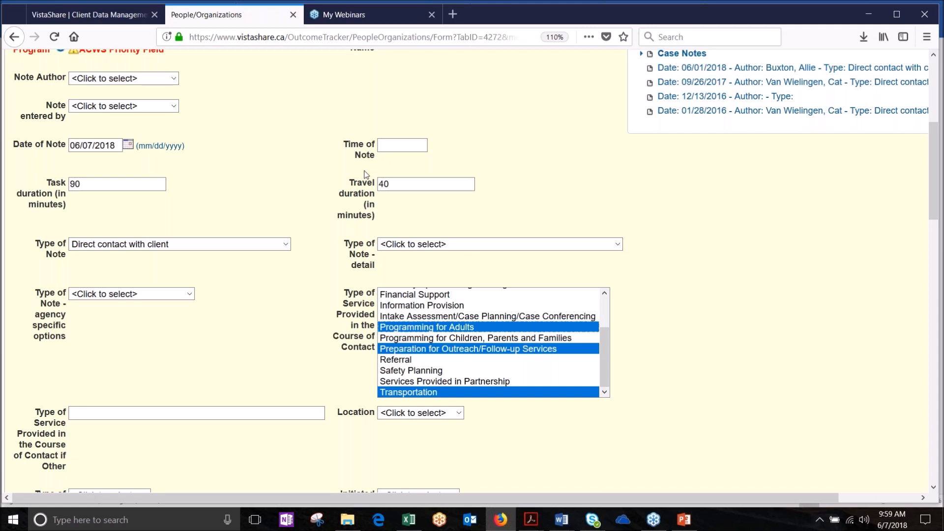
Step: Deselect Transportation, leaving Programming for Adults and Preparation for Outreach/Follow-up Services
ctrl+click(445, 396)
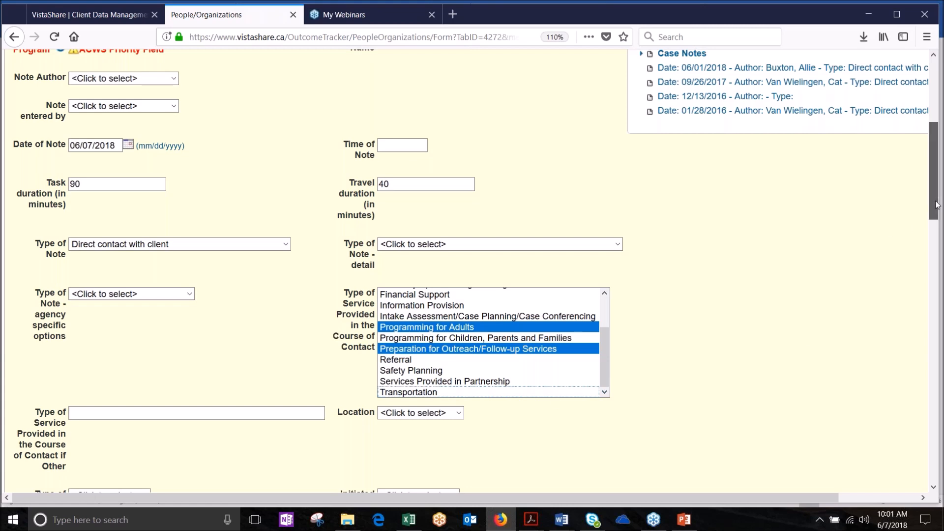
Step: Leave the unsaved case note and browse the client's Activity List of 73 activities
drag(936, 205, 938, 136)
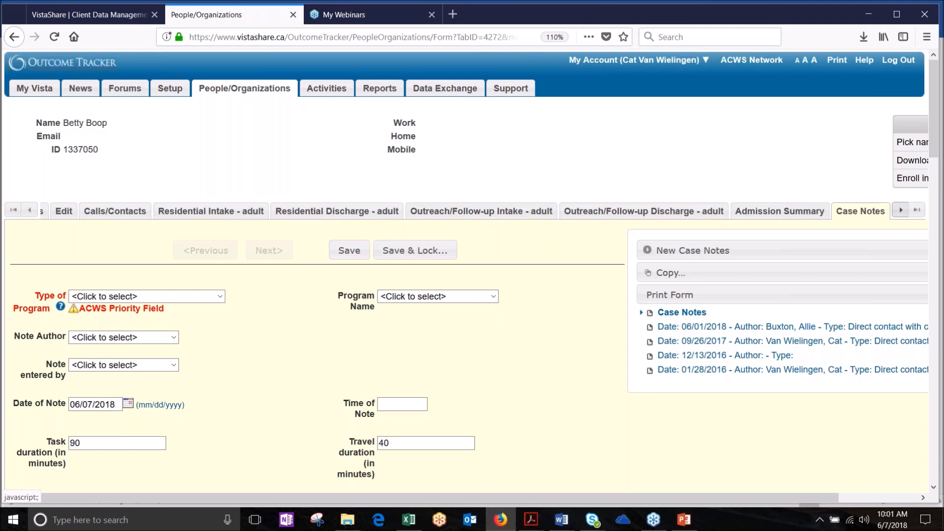
click(899, 211)
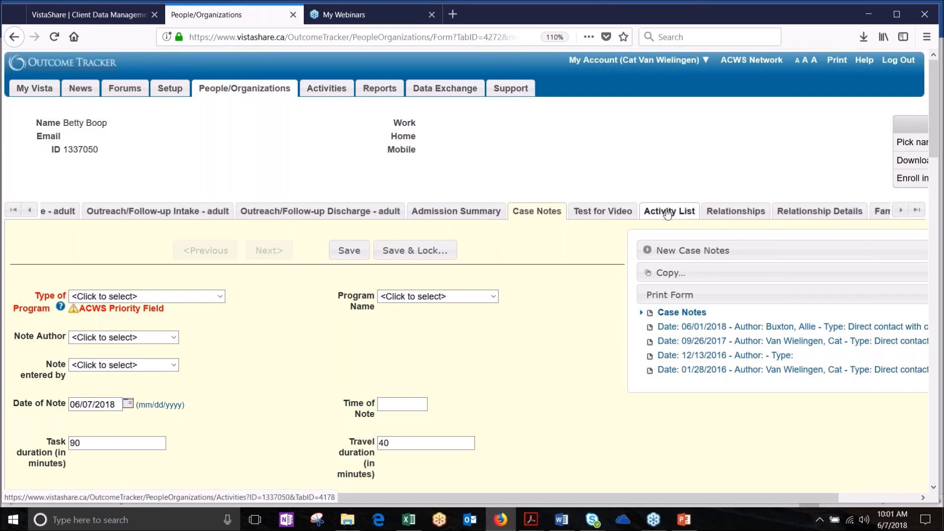
click(668, 212)
click(545, 240)
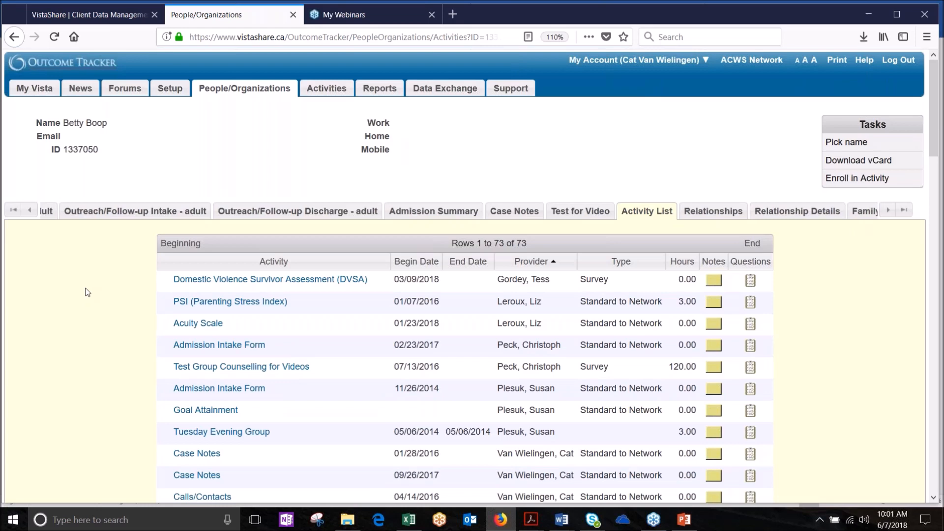
scroll(87, 292, down, 2)
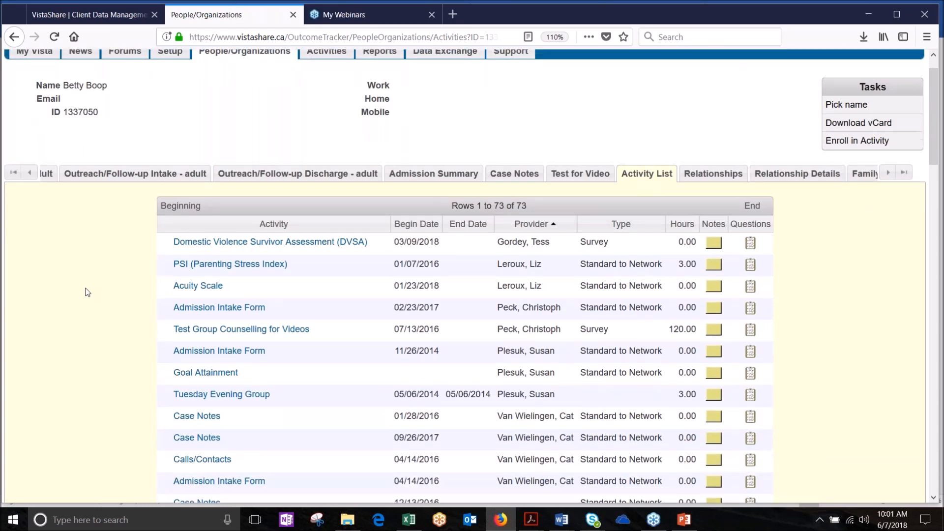
scroll(87, 292, down, 5)
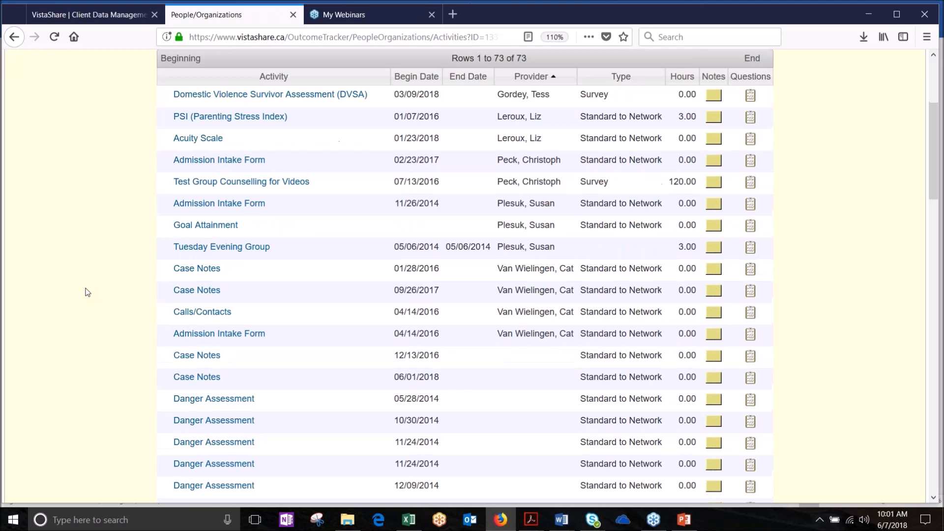
scroll(87, 292, down, 5)
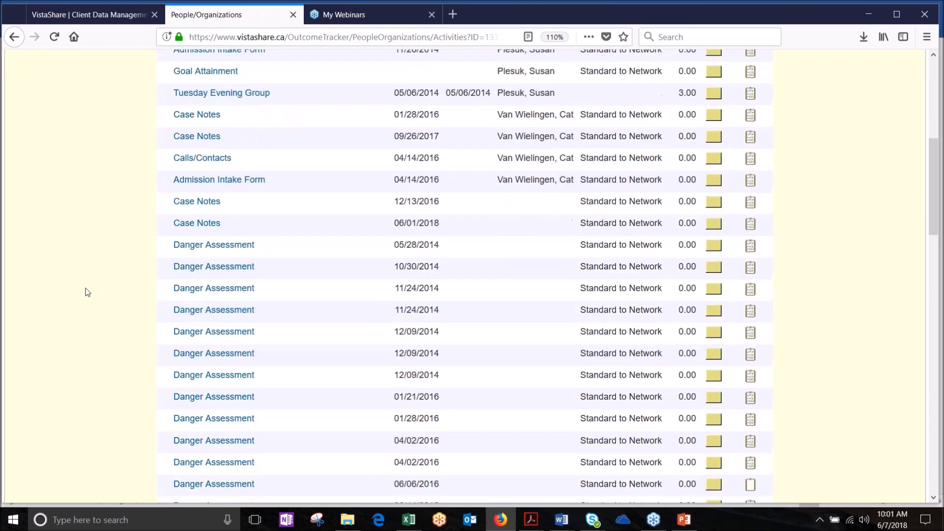
scroll(87, 293, up, 10)
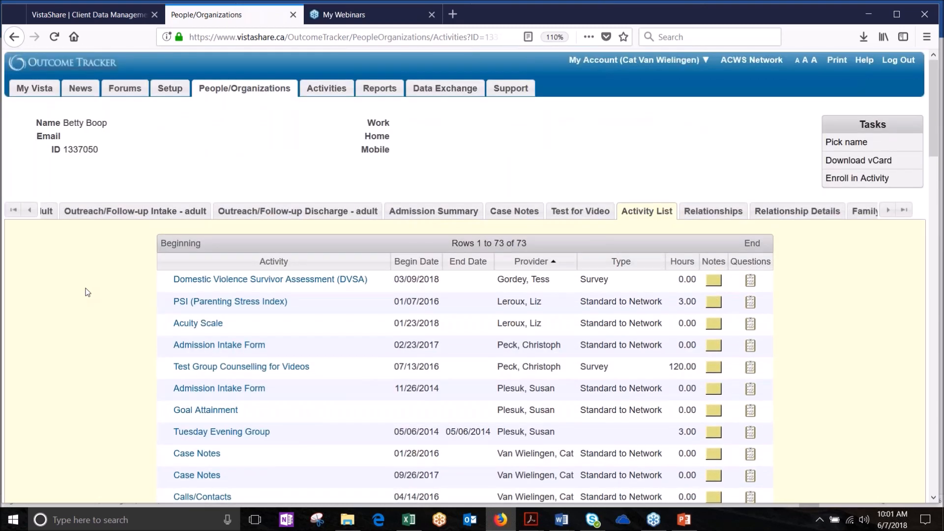
scroll(87, 292, down, 1)
scroll(87, 292, down, 7)
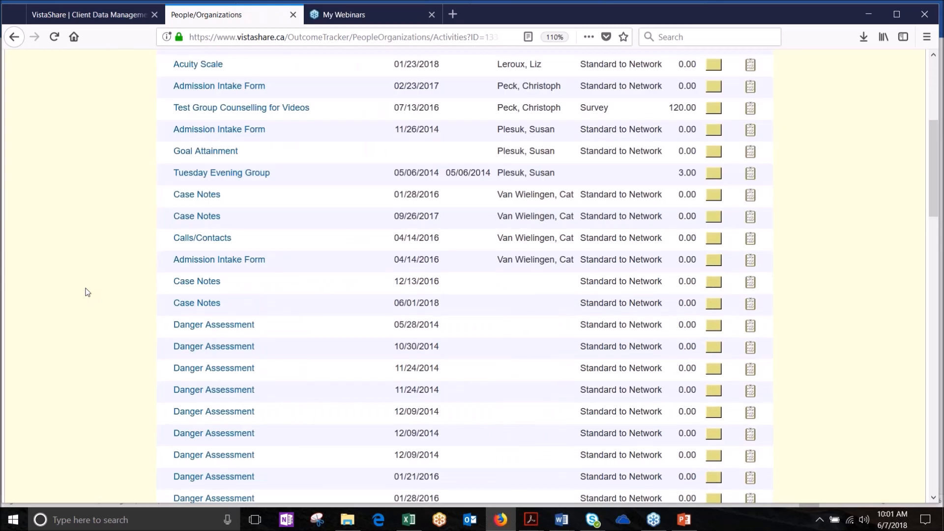
scroll(87, 292, down, 1)
scroll(87, 292, down, 10)
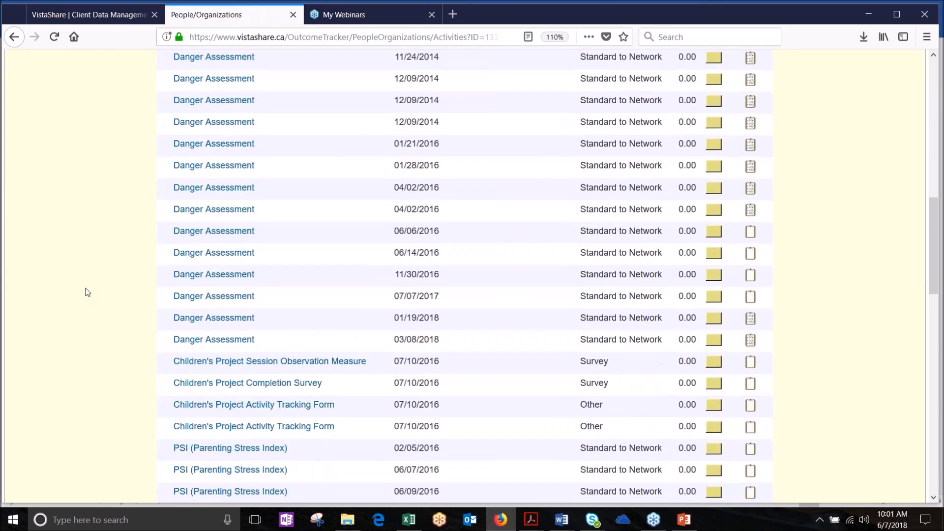
scroll(87, 292, down, 4)
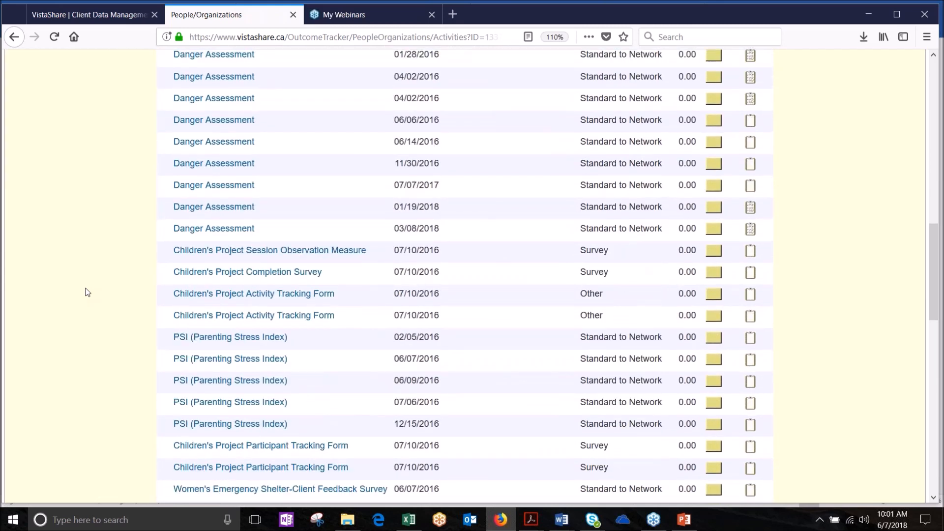
scroll(87, 292, down, 20)
scroll(87, 292, up, 9)
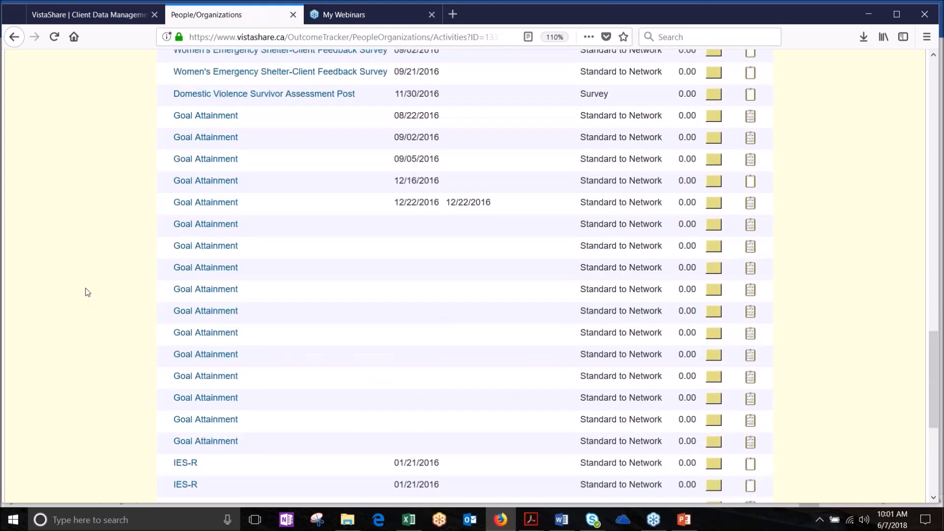
scroll(87, 292, up, 20)
scroll(87, 292, up, 14)
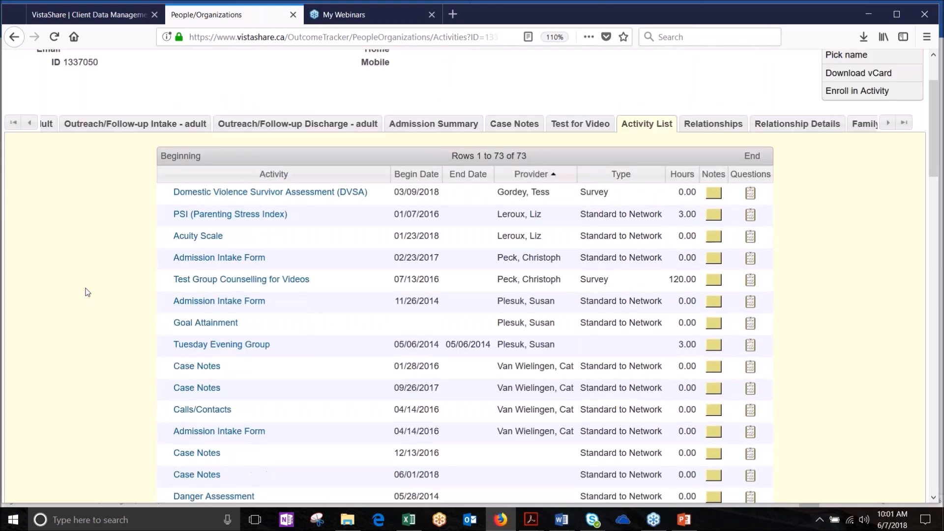
scroll(87, 292, up, 1)
Step: Sort the Activity List by Begin Date with the newest entries first
click(275, 186)
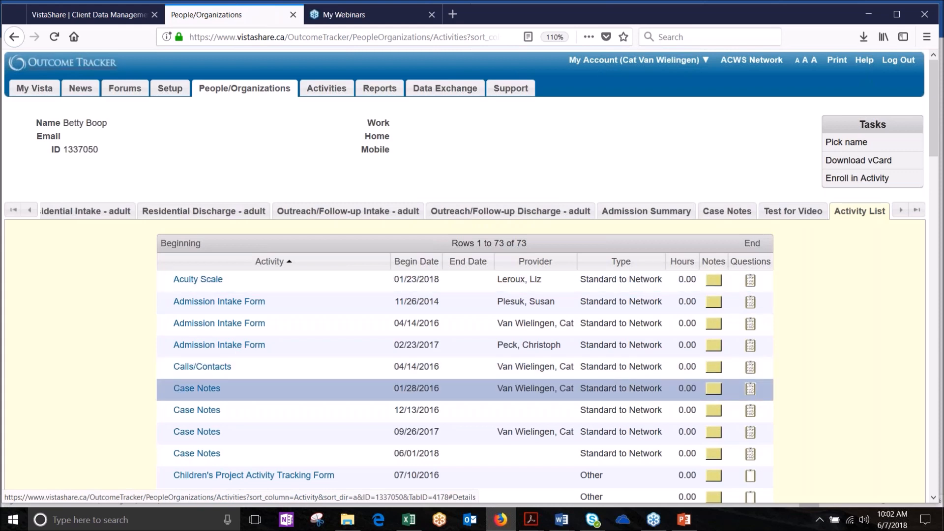
click(423, 265)
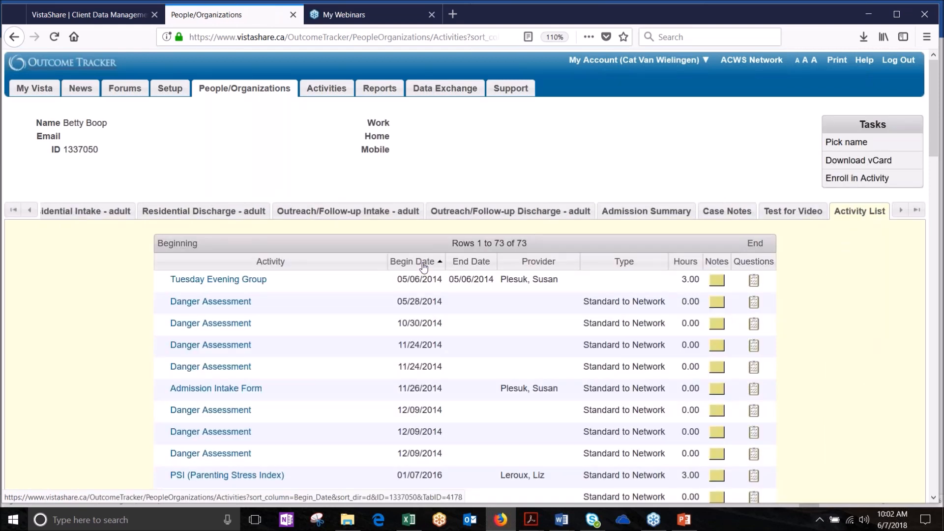
click(423, 266)
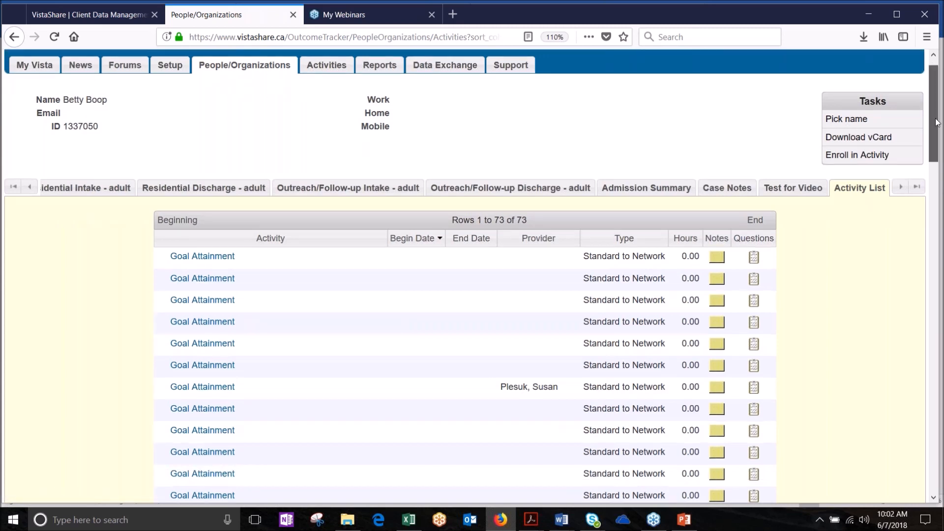
drag(936, 121, 917, 172)
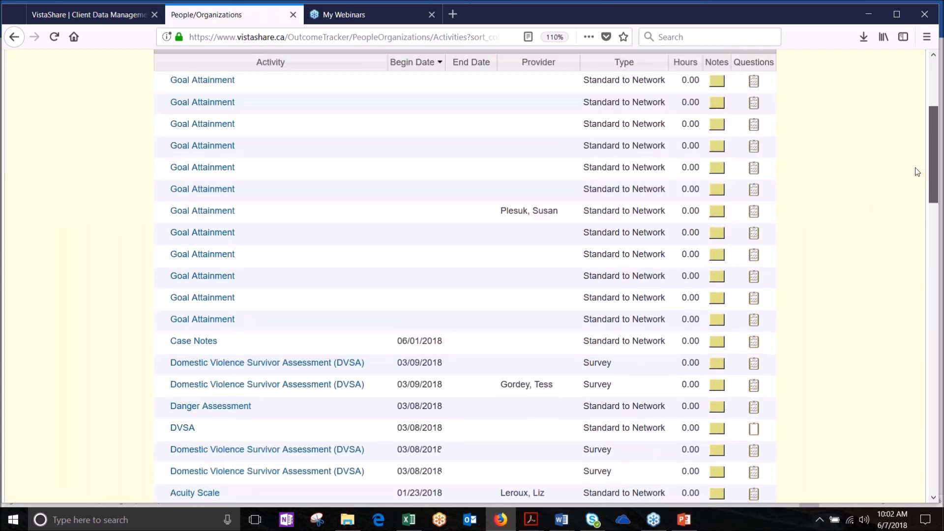
scroll(916, 172, up, 5)
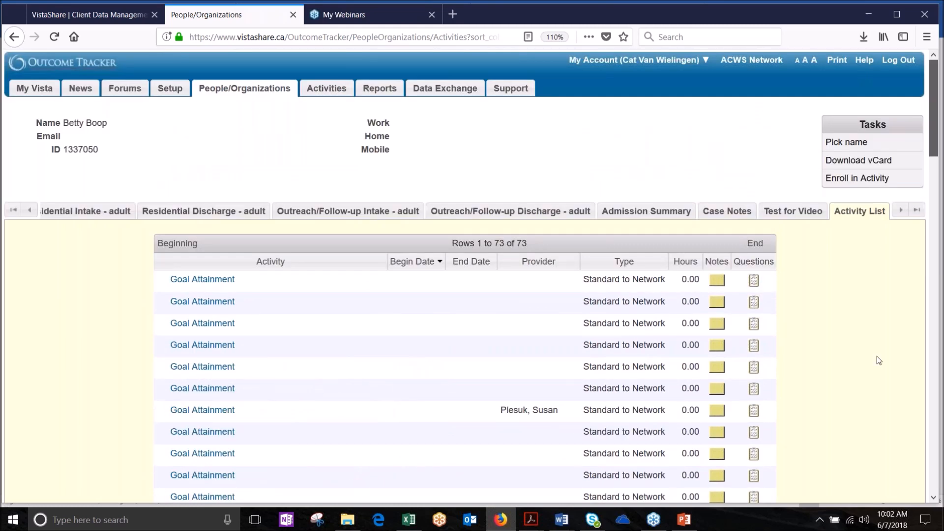
scroll(880, 373, down, 20)
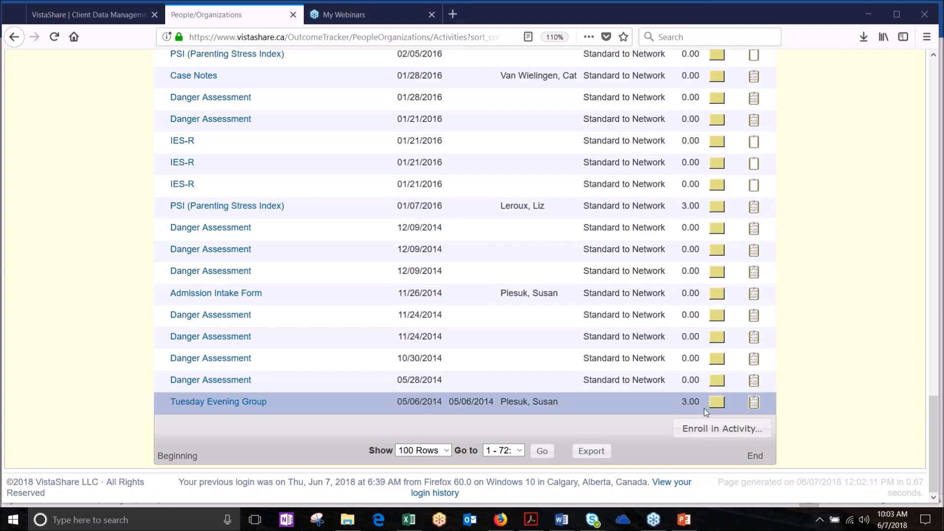
Step: Search activities for 'psi' and enroll the client in PSI (Parenting Stress Index)
click(726, 431)
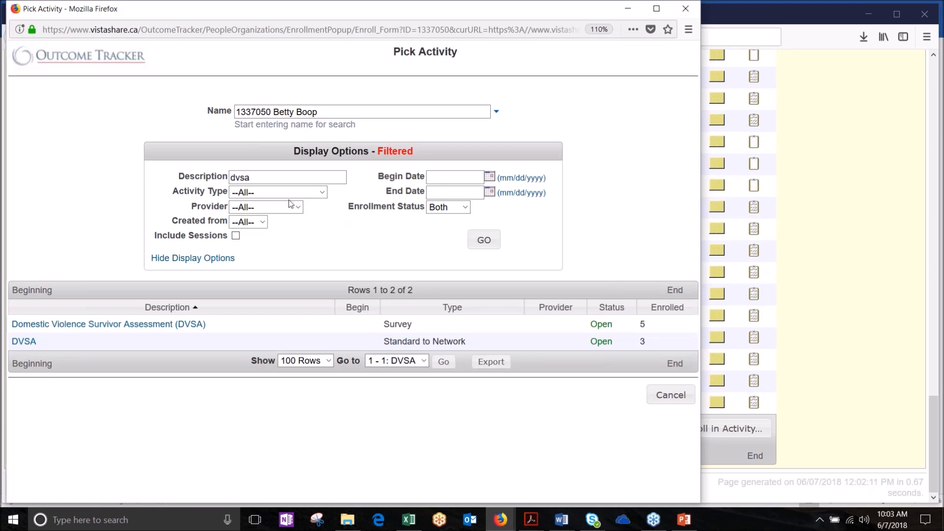
drag(269, 177, 168, 179)
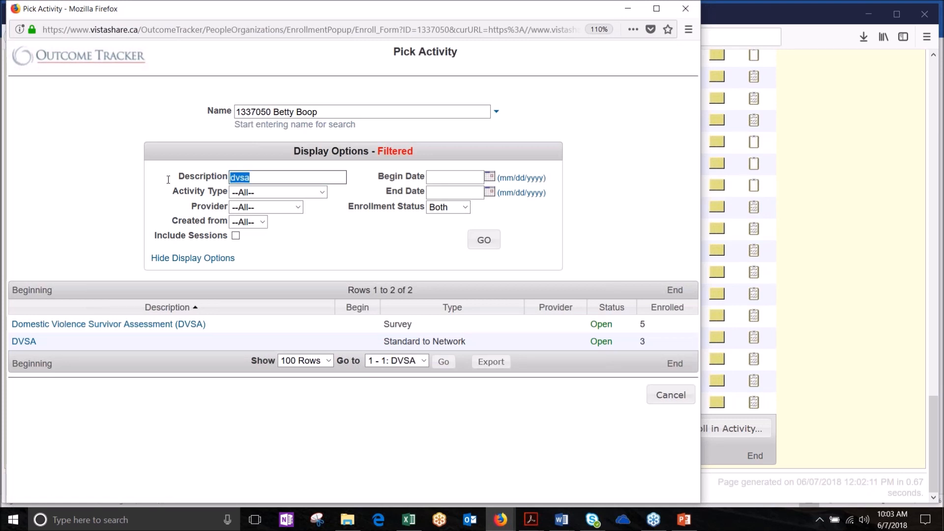
text(psi)
key(Return)
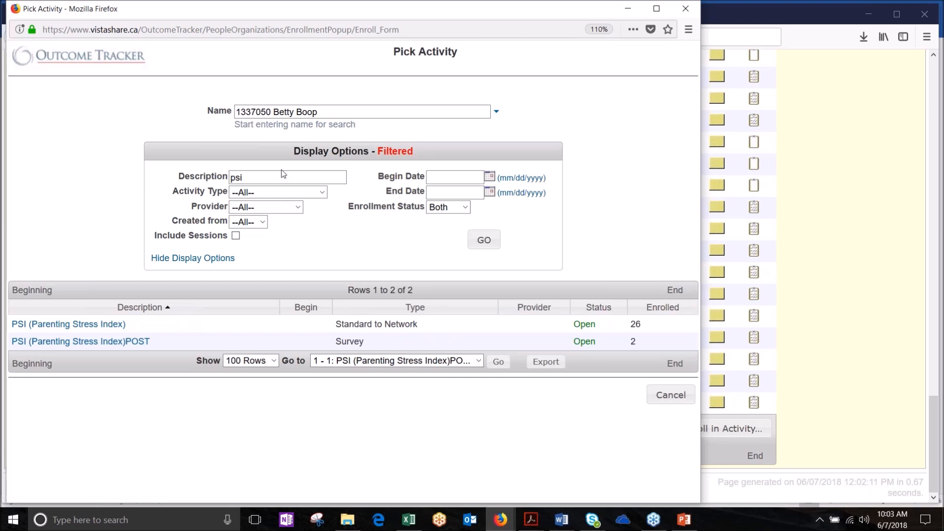
click(80, 329)
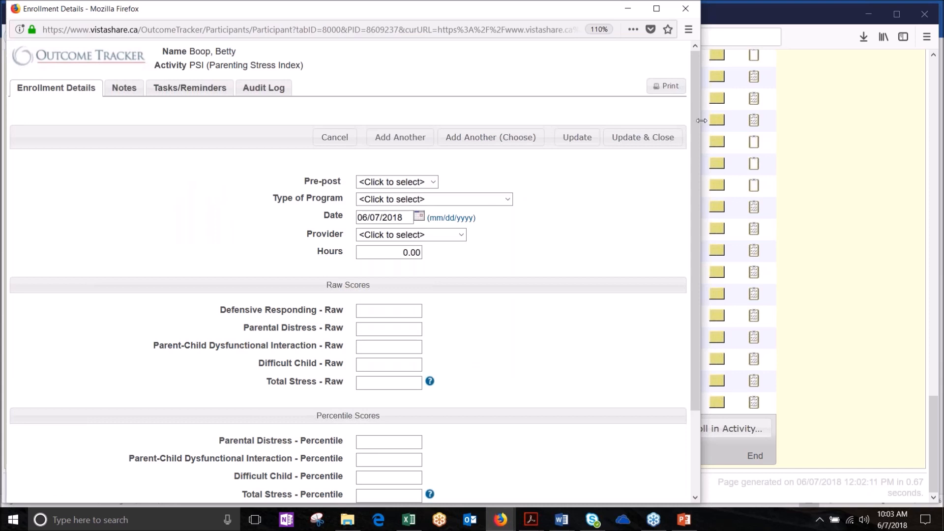
Step: Set Pre-post to Pre, Type of Program to Emergency - Residential, and assign a provider
mouse_move(695, 120)
mouse_down()
mouse_move(712, 238)
mouse_move(677, 118)
mouse_up()
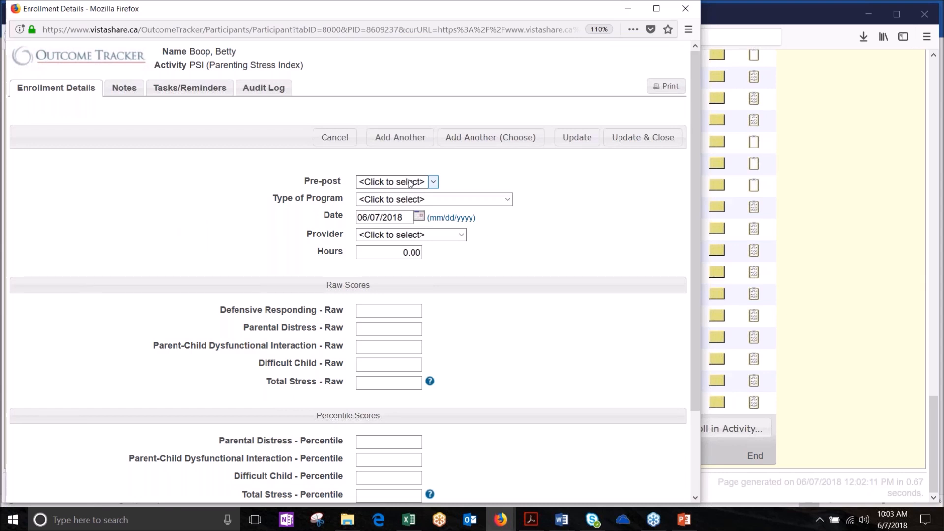
click(434, 183)
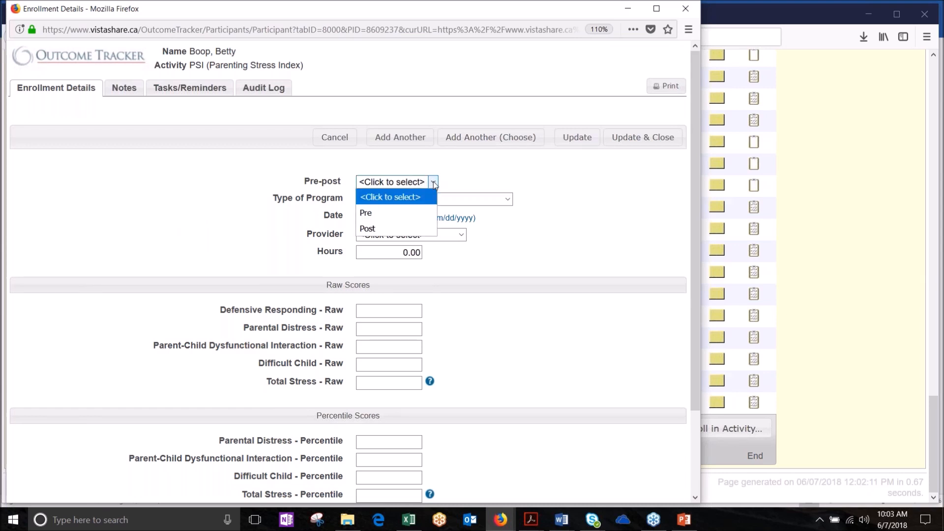
click(379, 212)
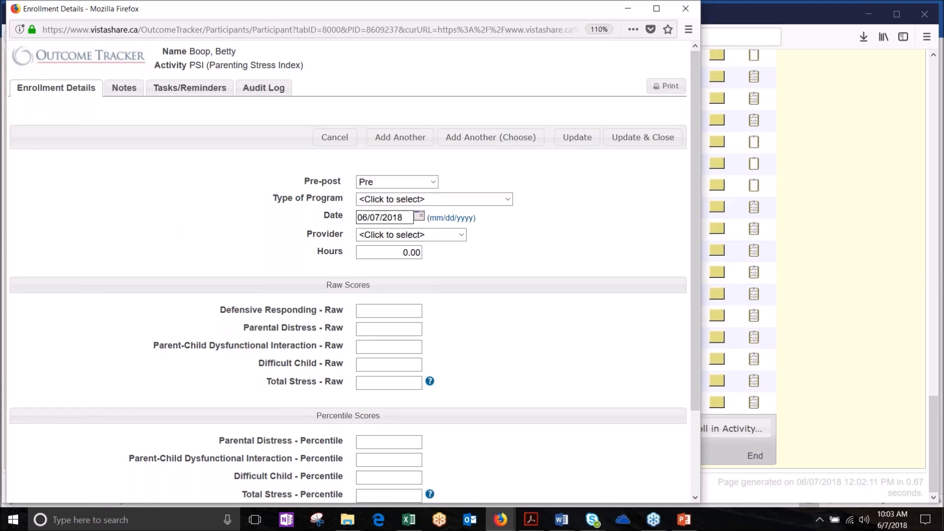
click(507, 200)
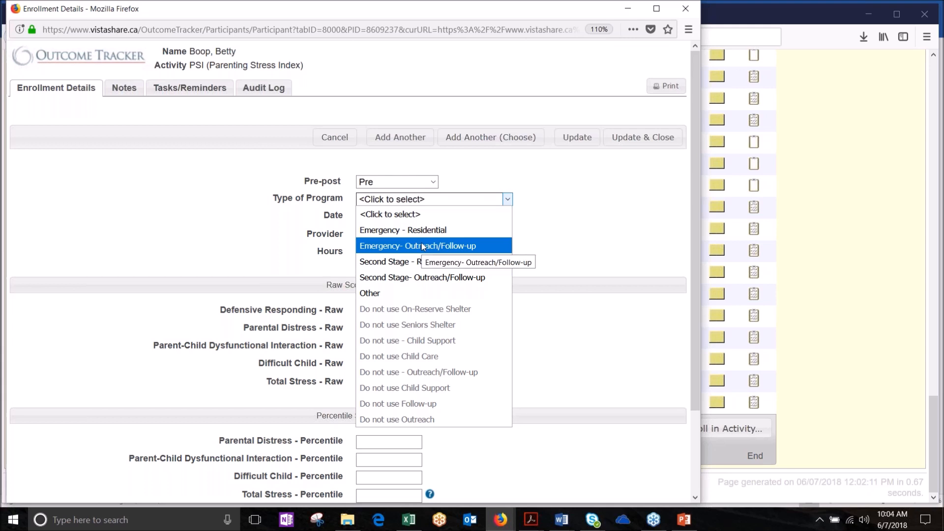
click(415, 229)
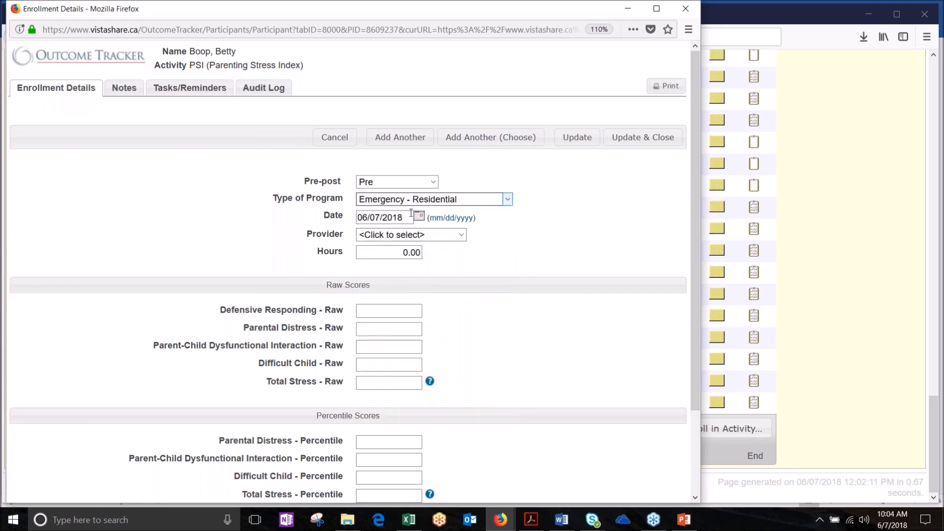
click(462, 235)
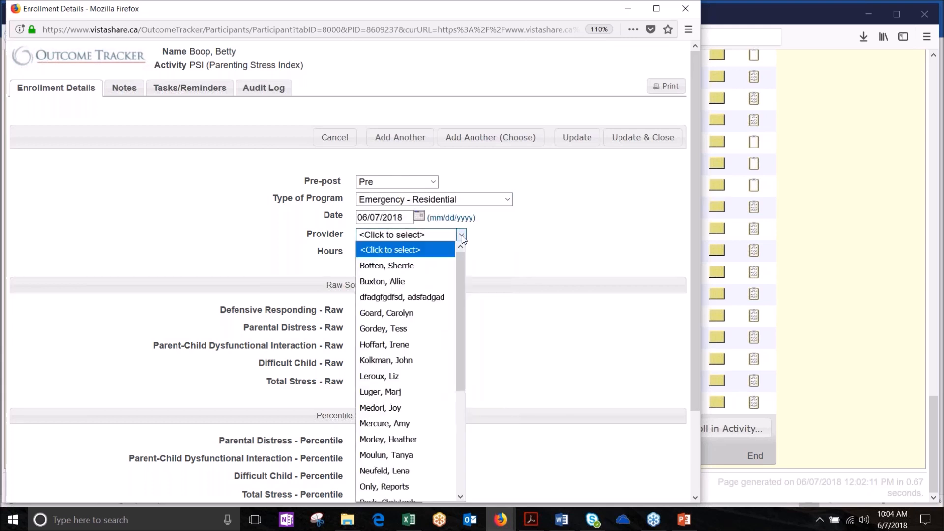
click(388, 286)
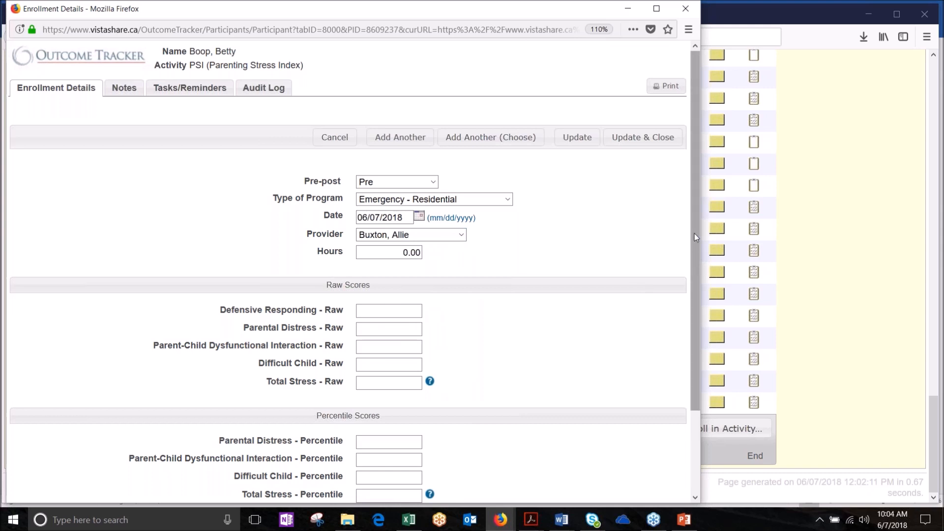
drag(694, 233, 721, 327)
click(391, 214)
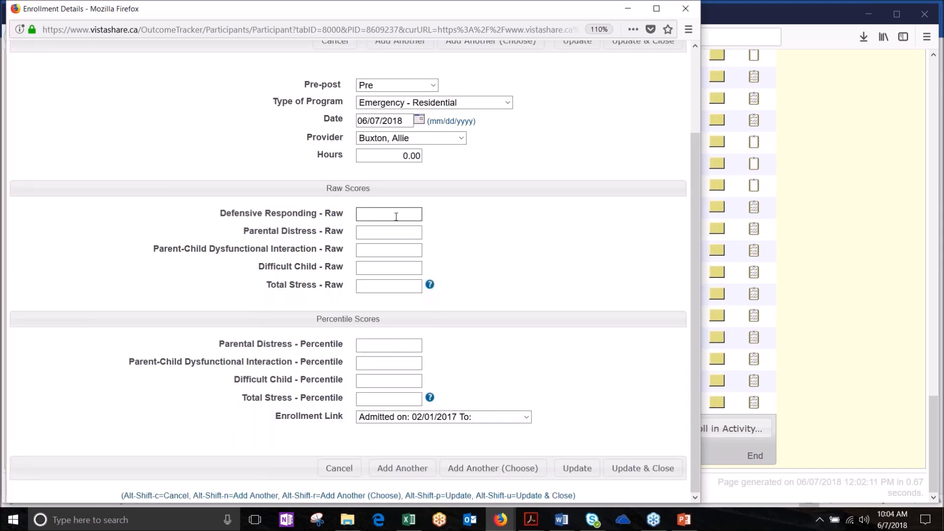
Step: Enter PSI raw scores 26, 24, 8 and 15 for the four subscales
text(26)
key(Tab)
text(24)
key(Tab)
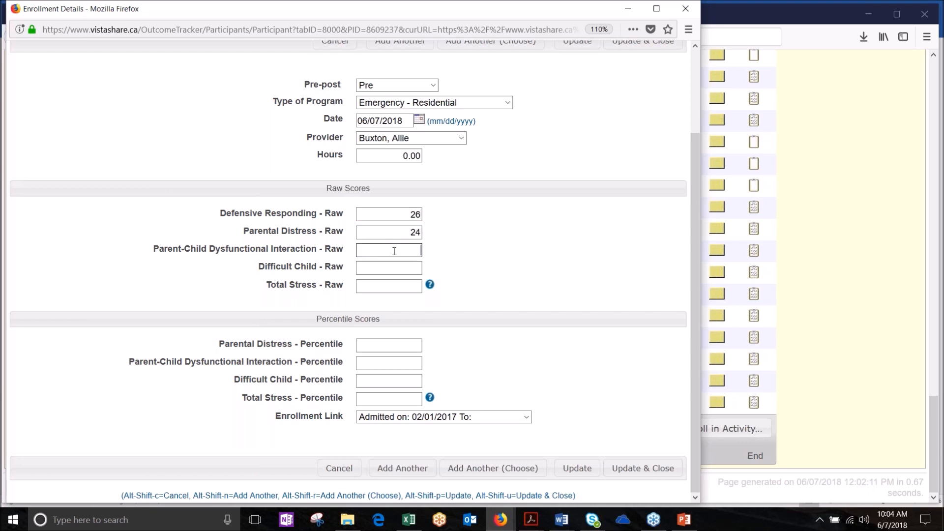
text(8)
text(15)
click(418, 287)
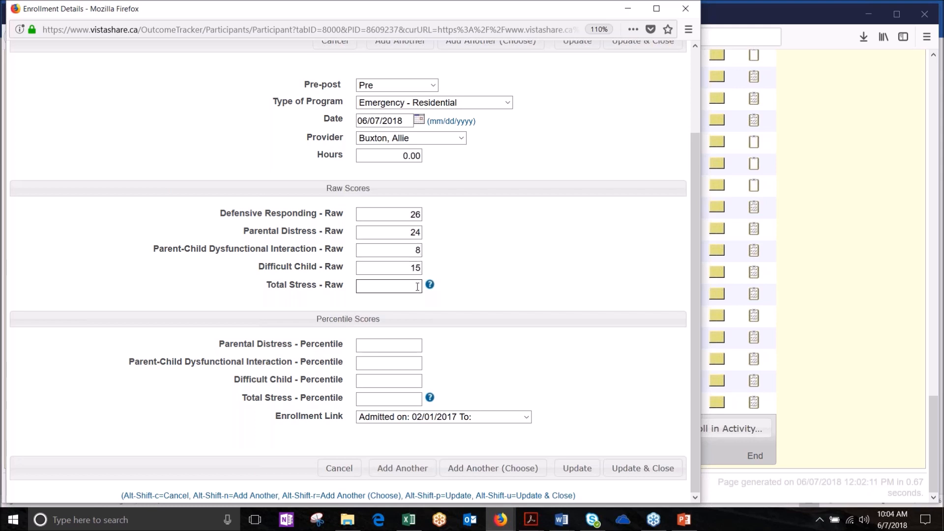
mouse_move(437, 293)
Step: Link the enrollment to the 04/14/2016 Residential admission and save it with Update & Close
click(529, 417)
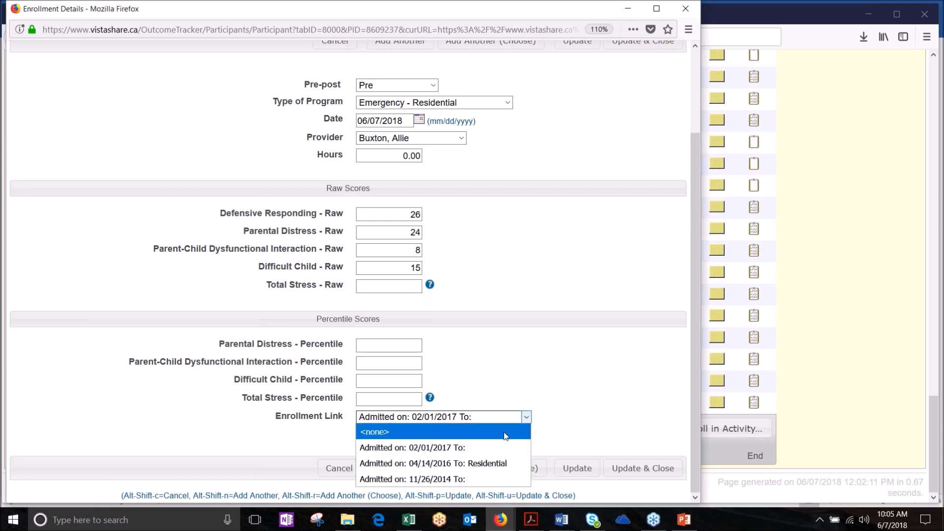
click(470, 463)
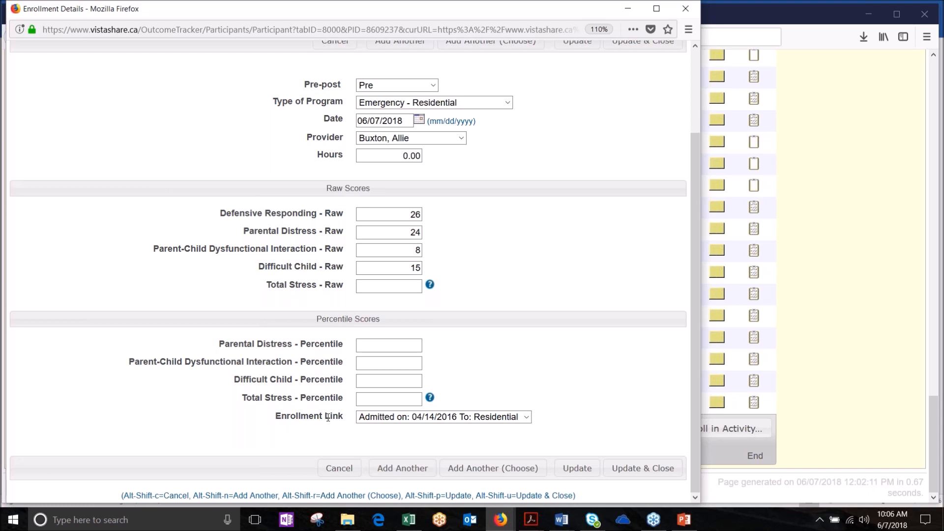
click(629, 470)
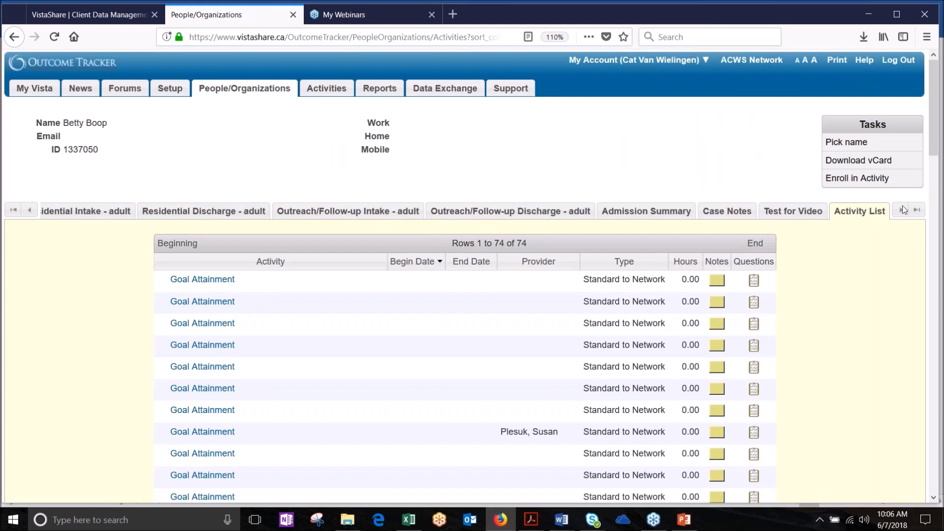
click(898, 58)
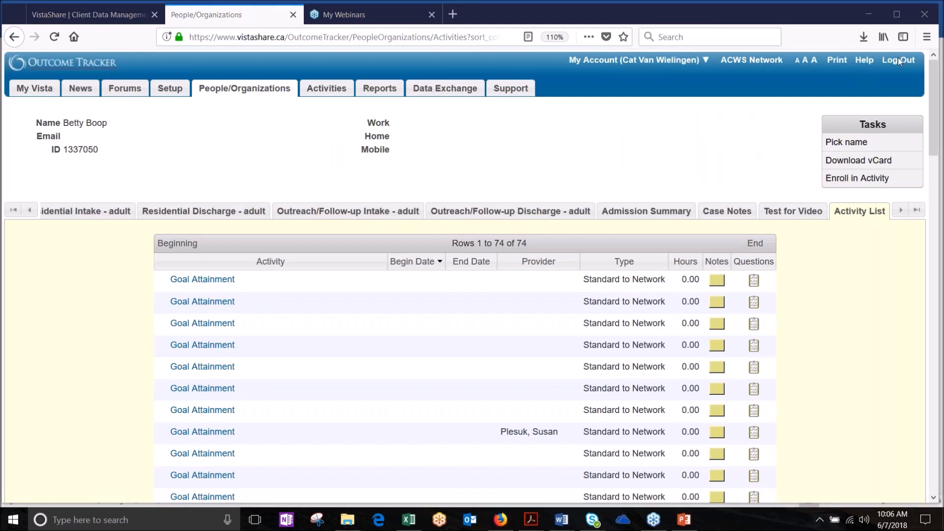
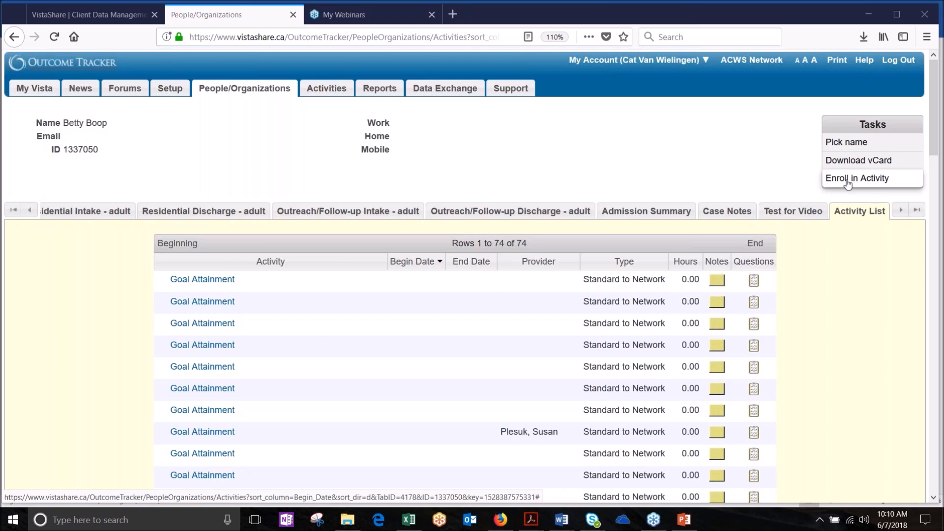
Step: Scroll the record's section tabs to the end and open Danger Assessment
click(901, 211)
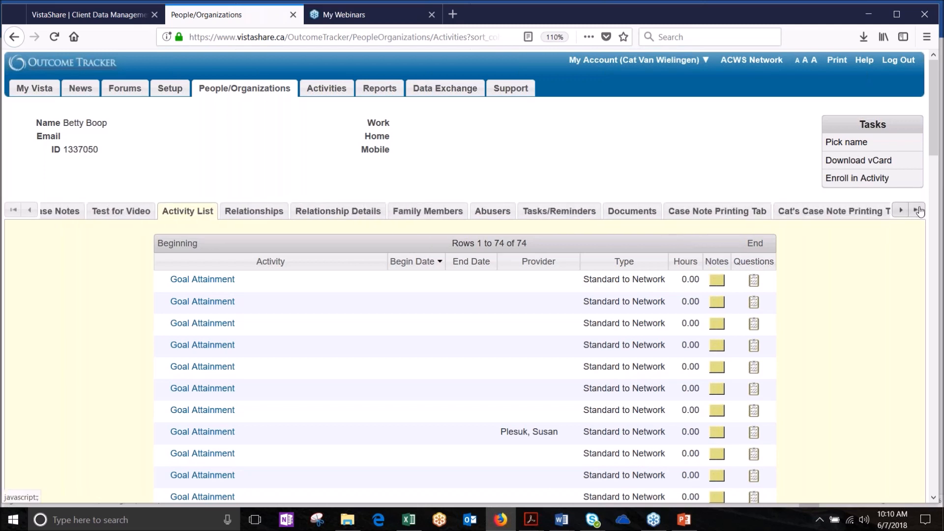
click(918, 211)
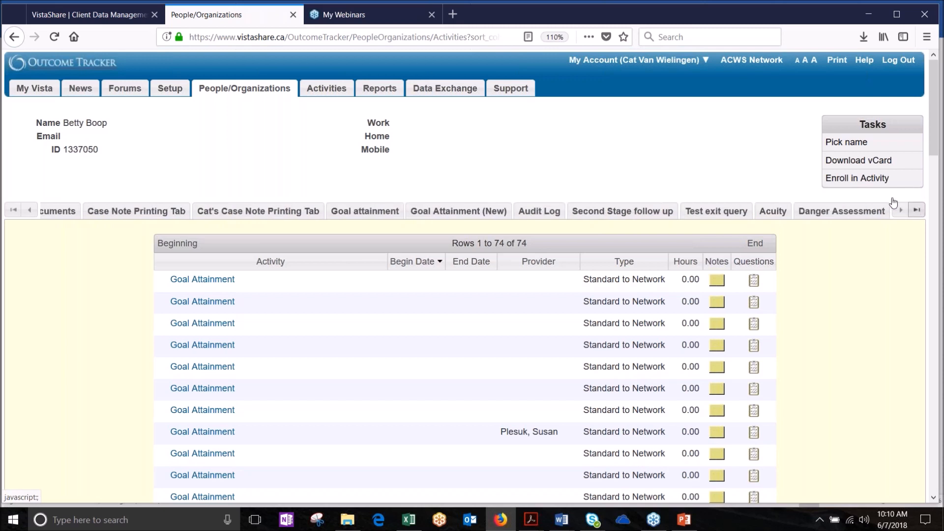
click(836, 216)
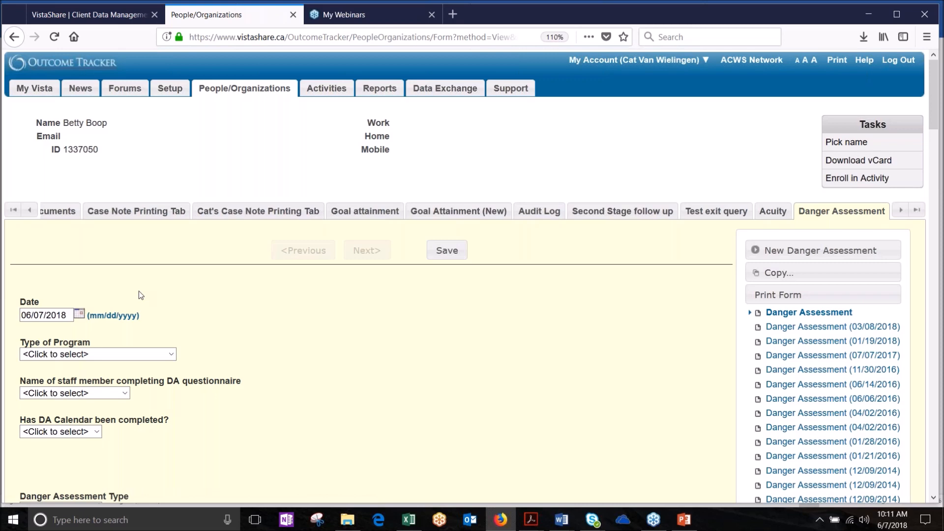
Step: Set the Danger Assessment's Type of Program to Emergency - Residential
scroll(308, 280, down, 2)
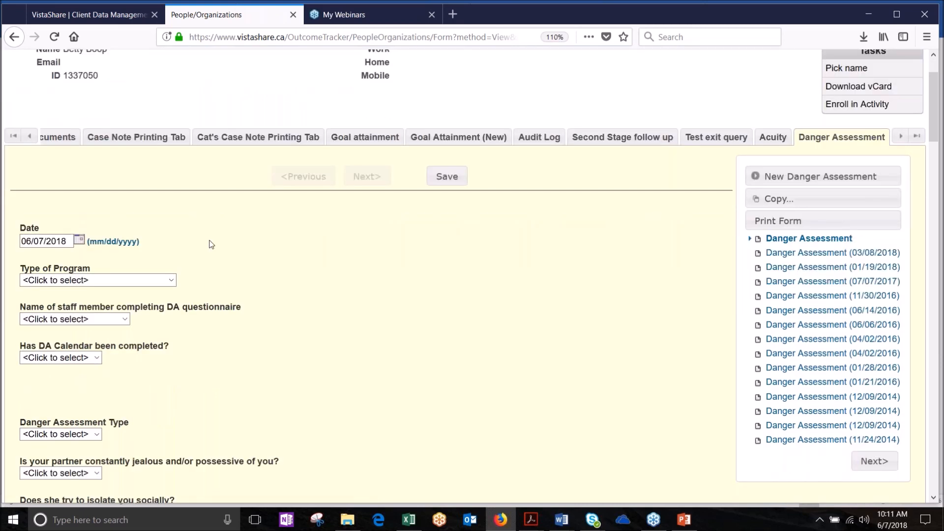
scroll(212, 244, down, 1)
scroll(211, 245, down, 1)
click(171, 207)
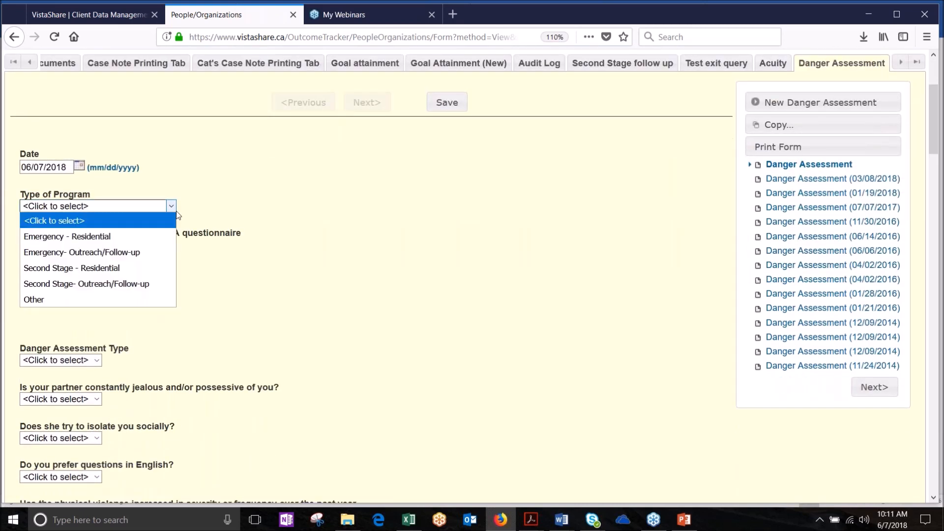
click(154, 234)
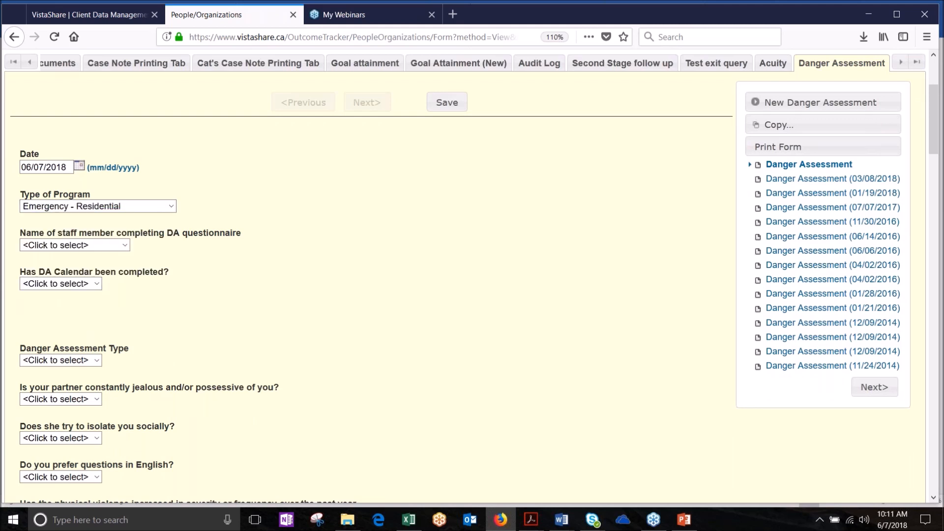
Step: Choose the staff member completing the questionnaire
drag(153, 250, 122, 238)
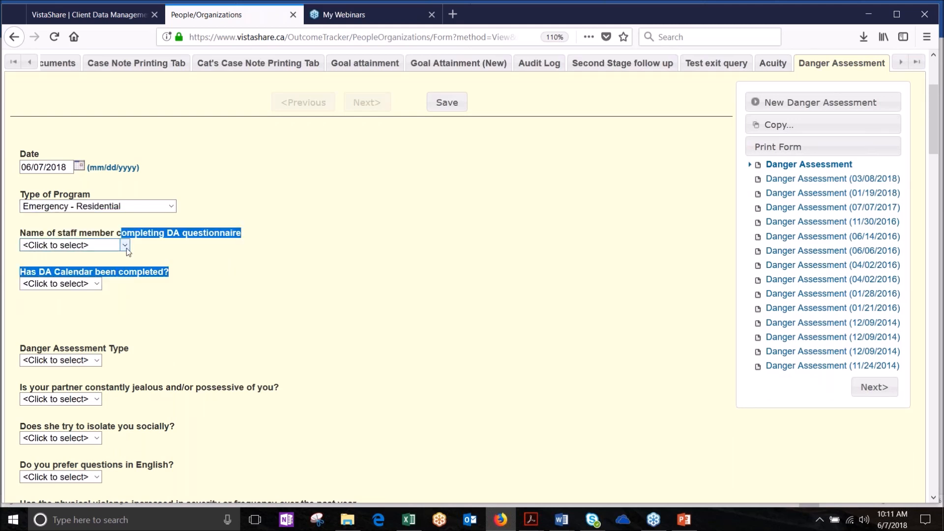
click(125, 246)
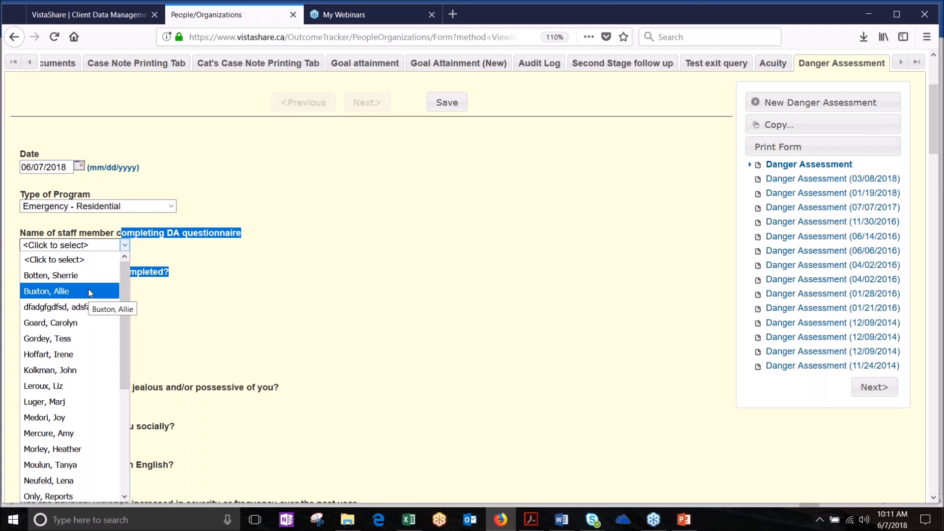
click(89, 291)
click(194, 284)
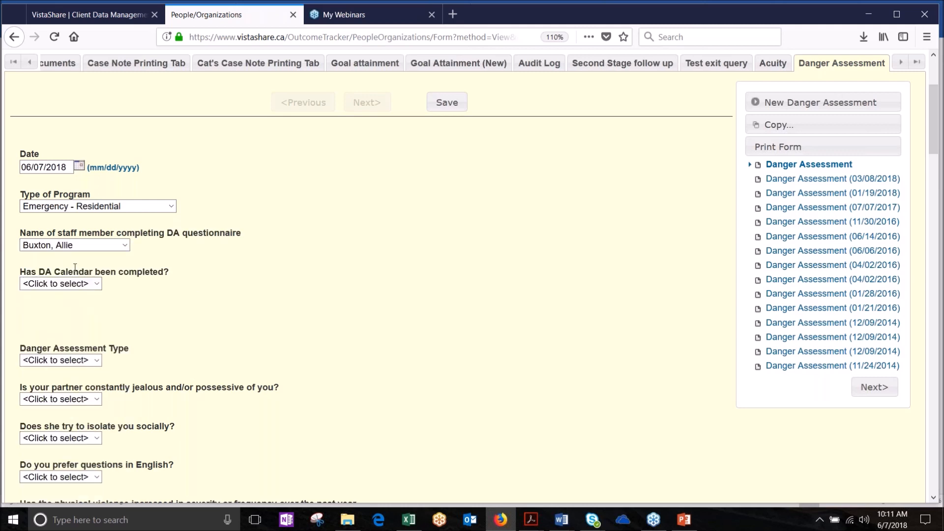
click(97, 286)
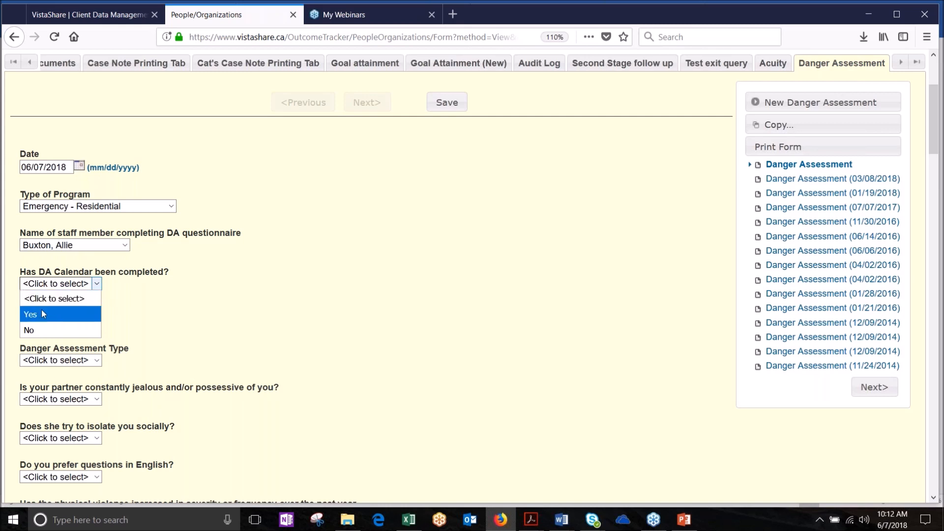
Step: Answer Yes to 'Has DA Calendar been completed?' and pick the staff member who completed it
click(36, 329)
click(96, 284)
click(58, 314)
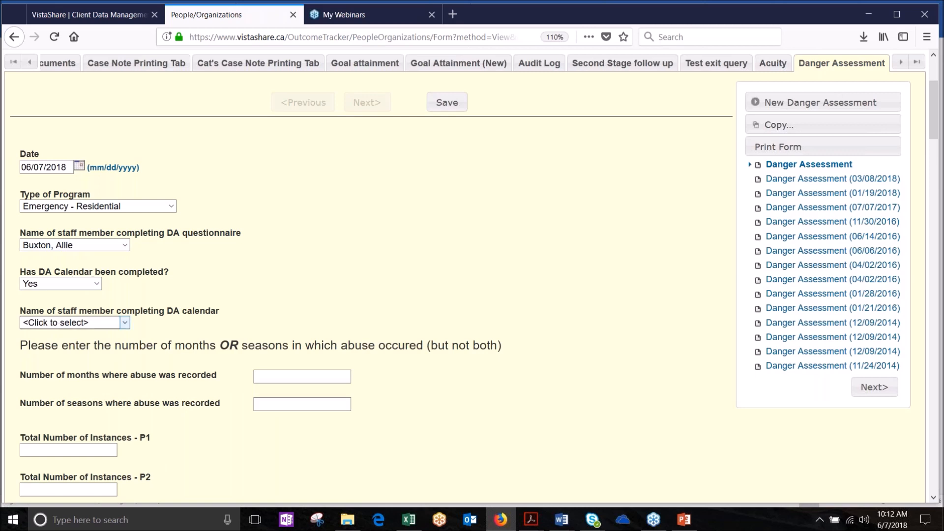
click(125, 323)
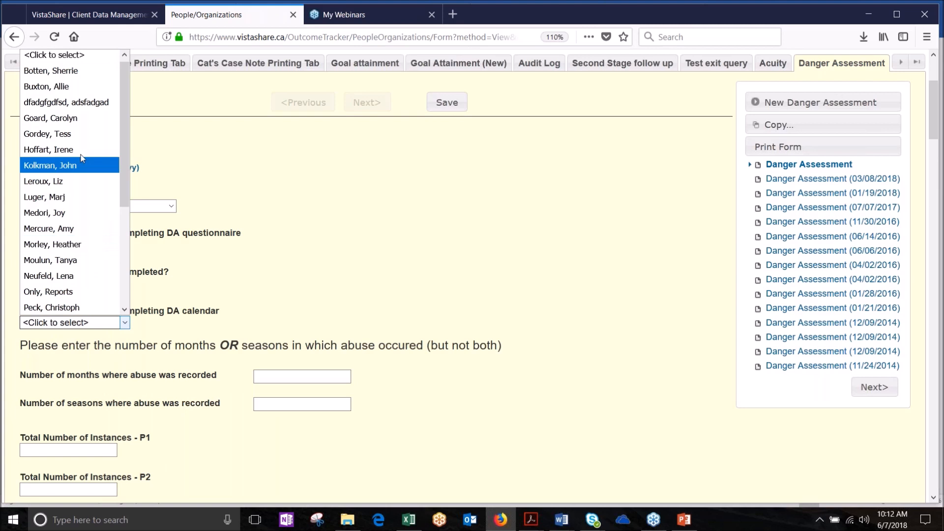
click(58, 213)
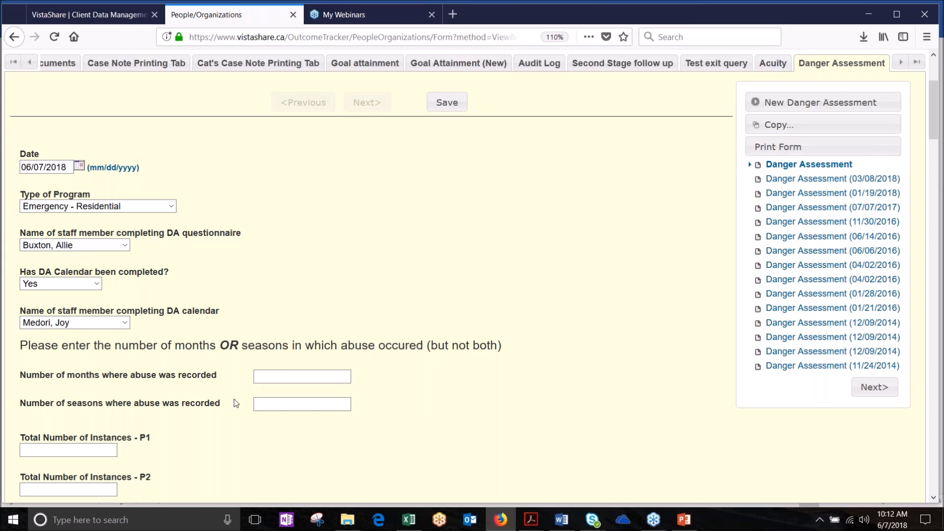
scroll(234, 403, down, 2)
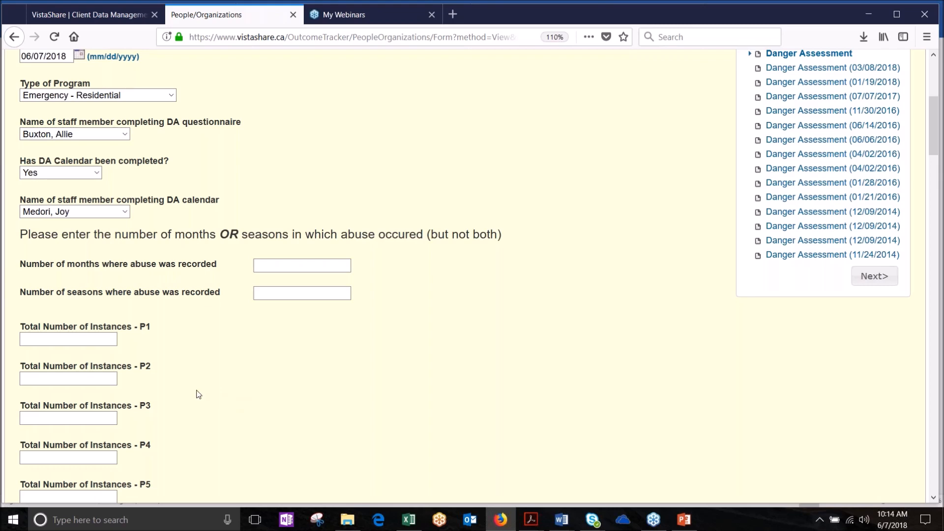
Step: Set the Danger Assessment Type to DA to show its question set
scroll(198, 394, down, 5)
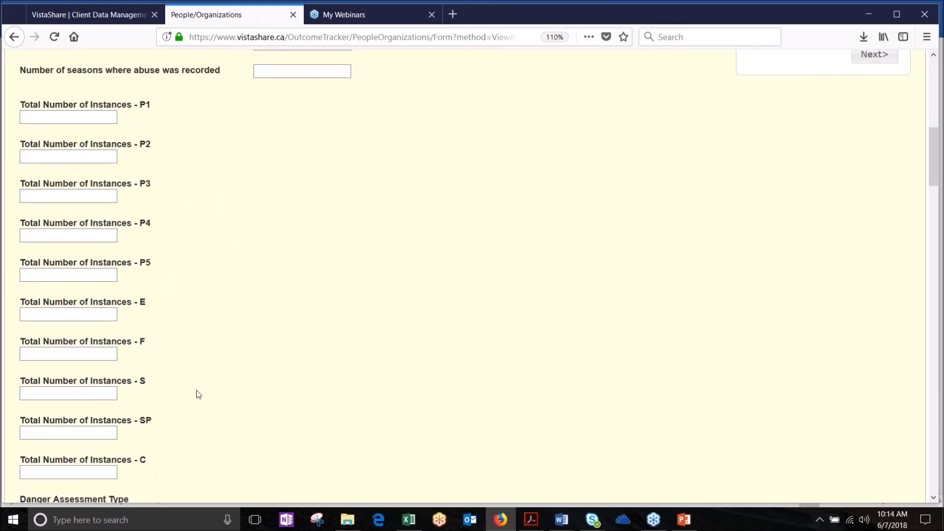
scroll(198, 394, down, 1)
scroll(198, 394, down, 3)
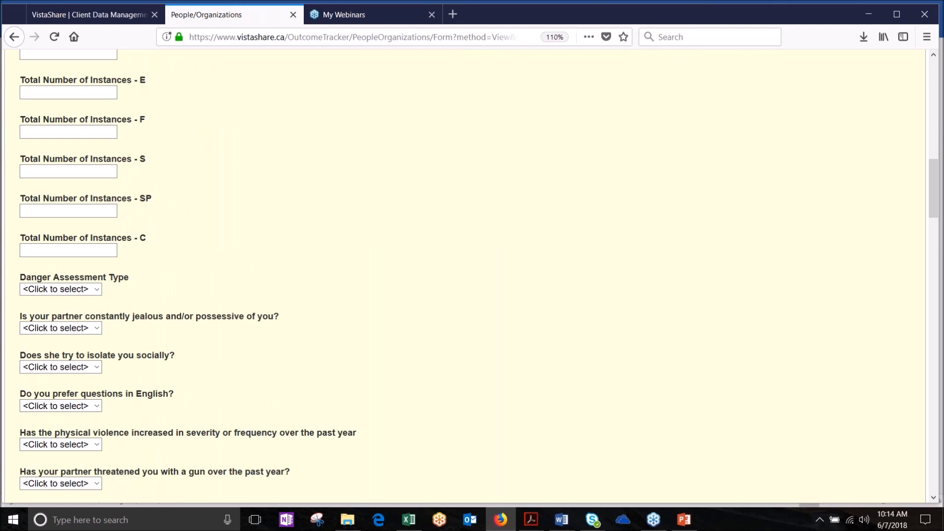
click(98, 290)
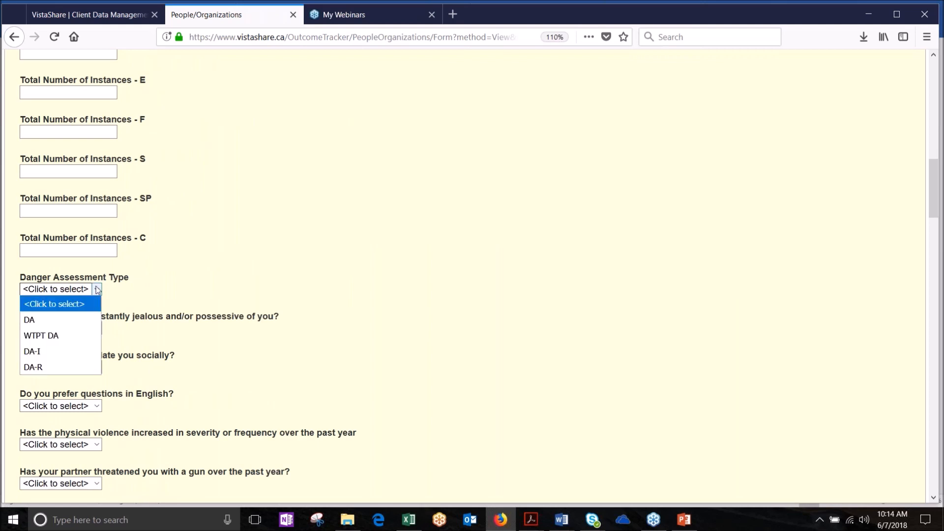
click(36, 318)
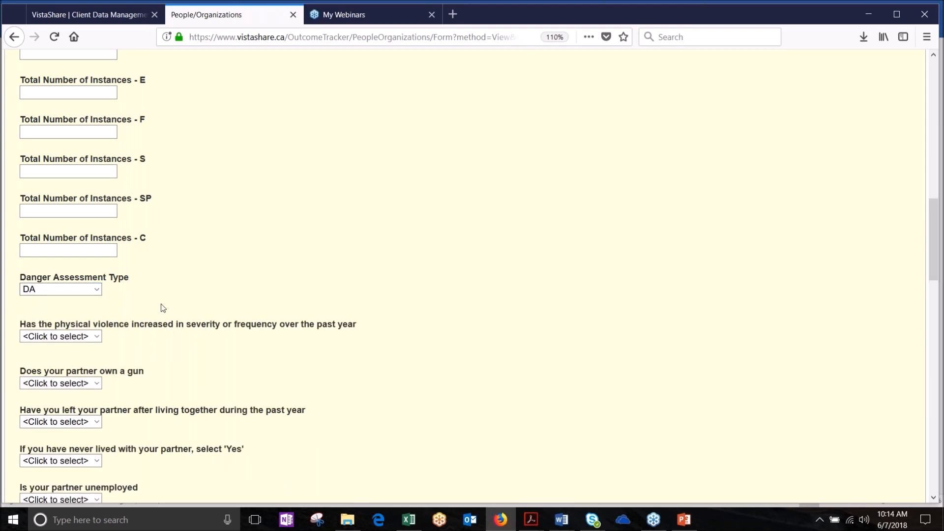
scroll(162, 308, down, 3)
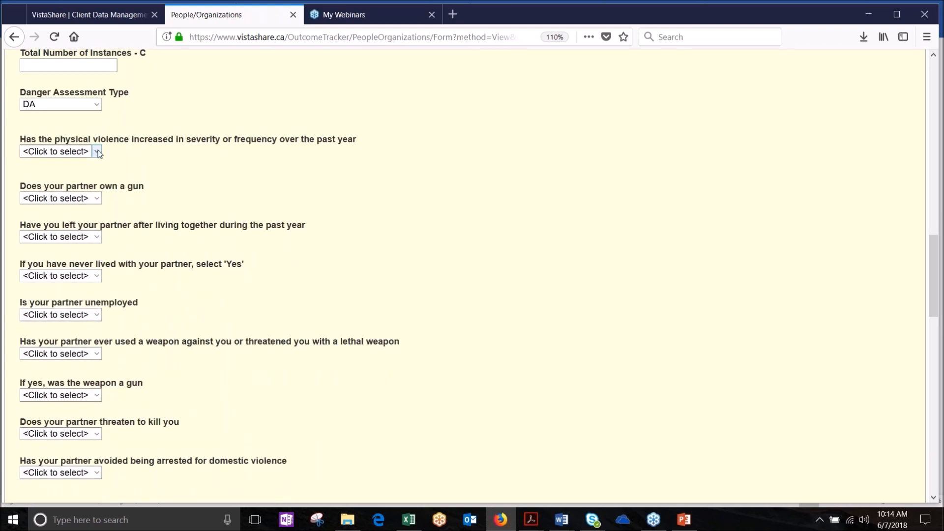
Step: Answer No to increased physical violence, and Yes to partner owning a gun and having left
click(97, 151)
click(49, 178)
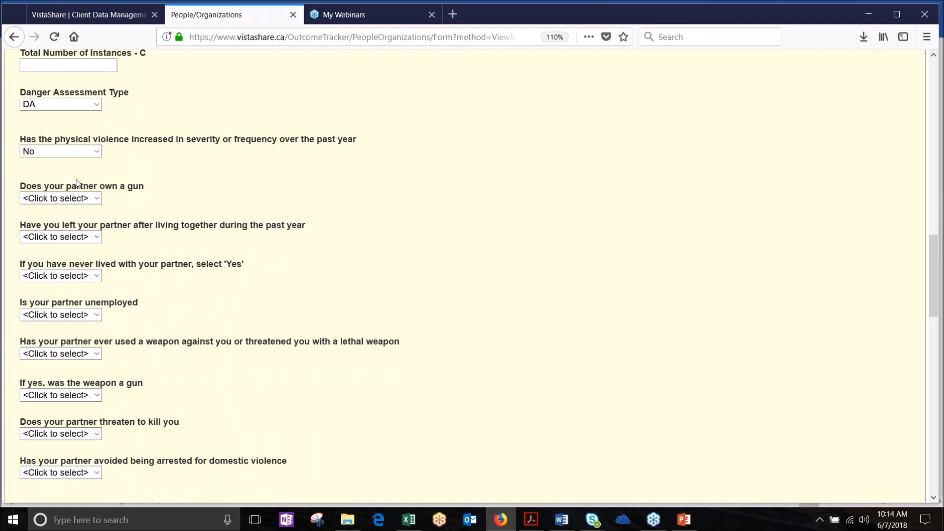
click(98, 199)
click(53, 243)
click(78, 240)
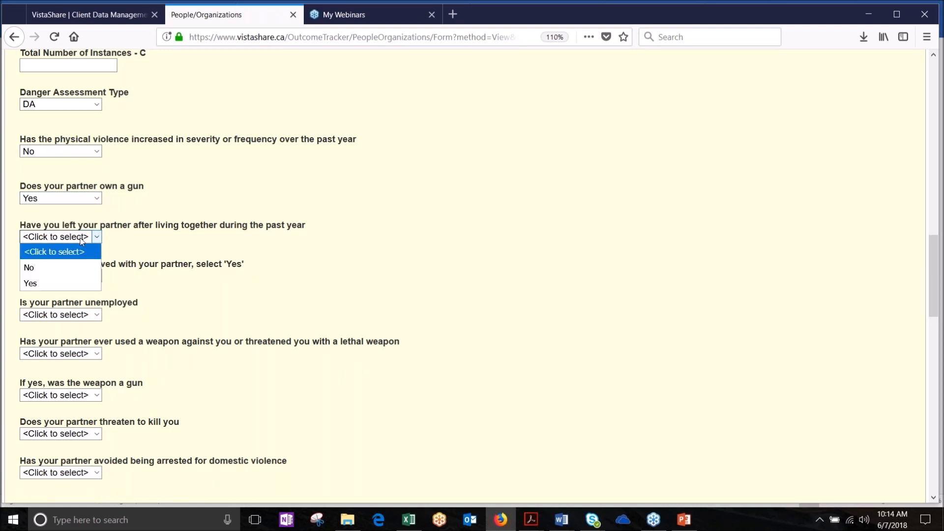
click(77, 283)
Step: Answer Yes to partner unemployed and weapon threats, giving total score 16, Severe Danger
click(95, 279)
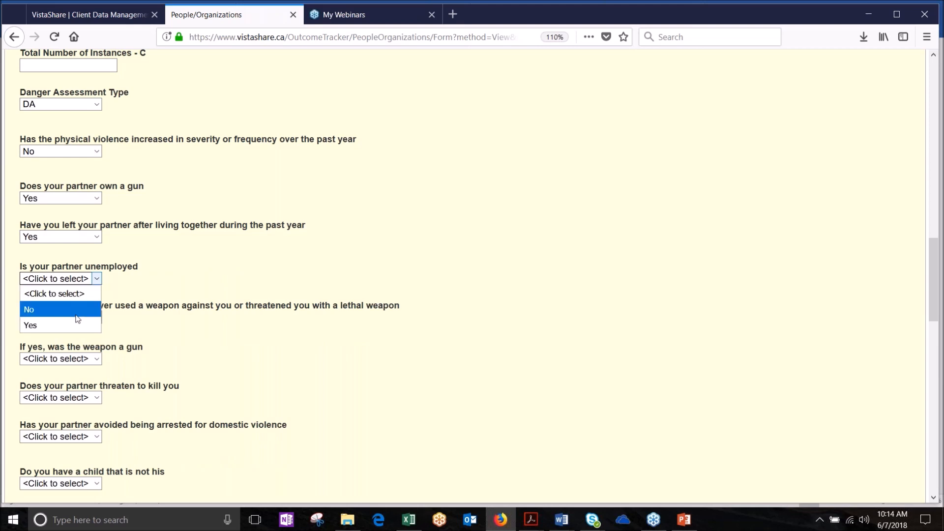
click(73, 326)
click(97, 318)
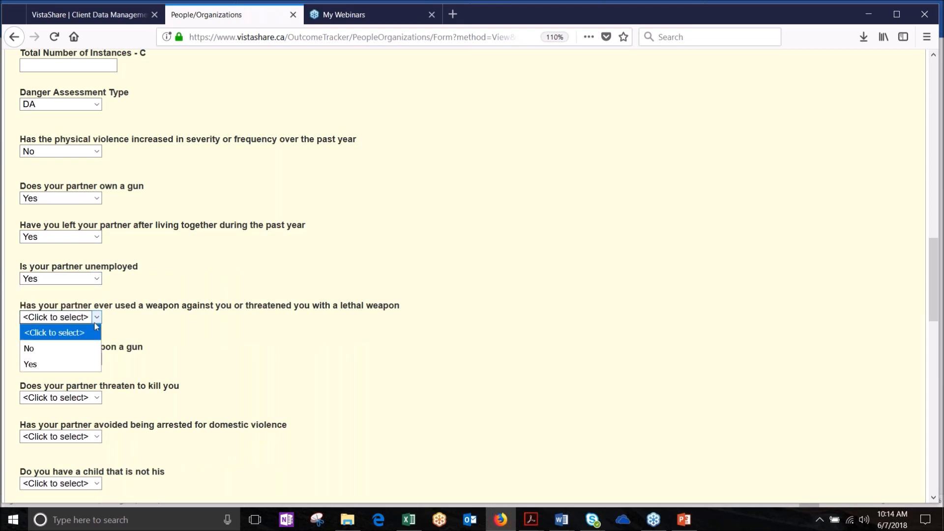
click(79, 362)
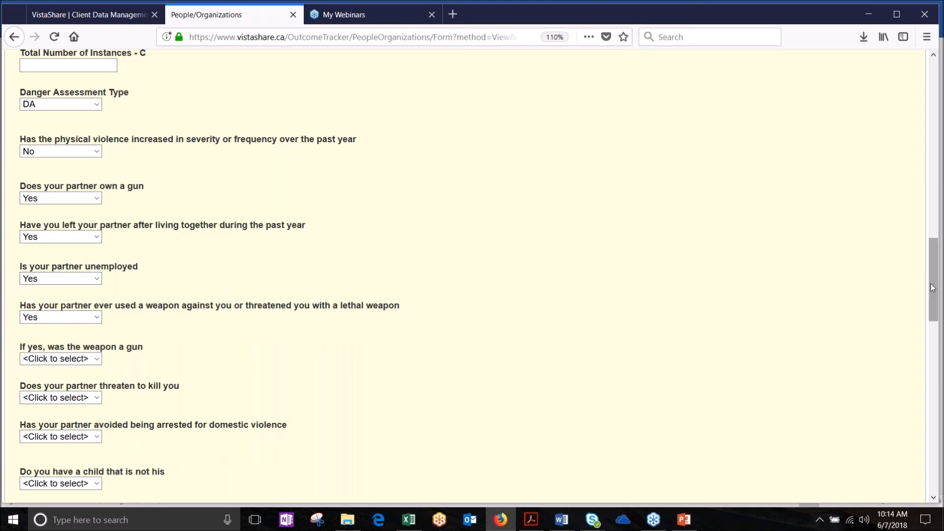
drag(933, 288, 933, 459)
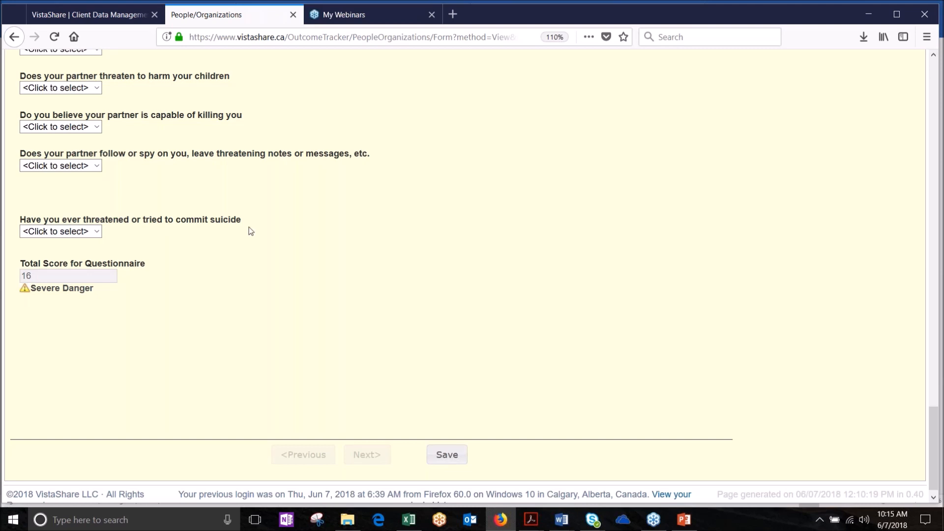
scroll(251, 231, up, 15)
scroll(100, 167, up, 4)
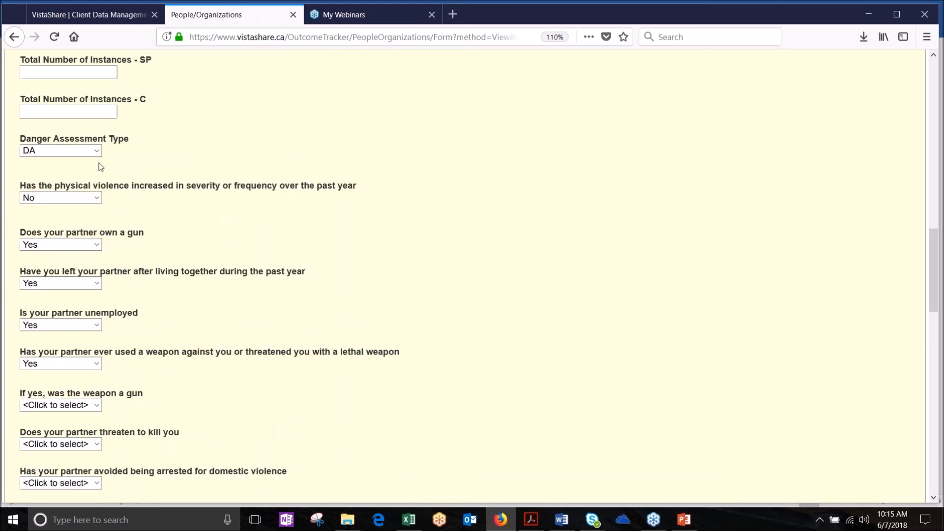
scroll(100, 167, up, 1)
Step: Change the Danger Assessment Type to DA-I
click(96, 189)
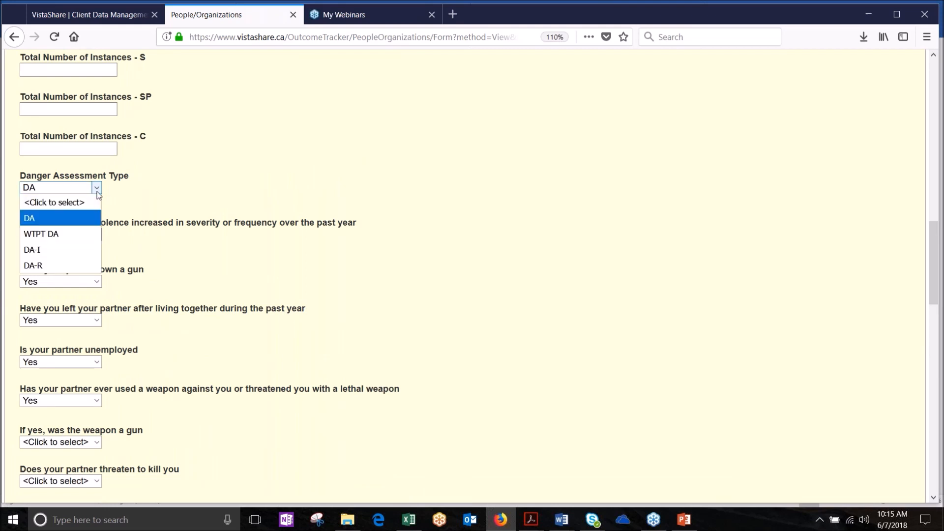
click(141, 212)
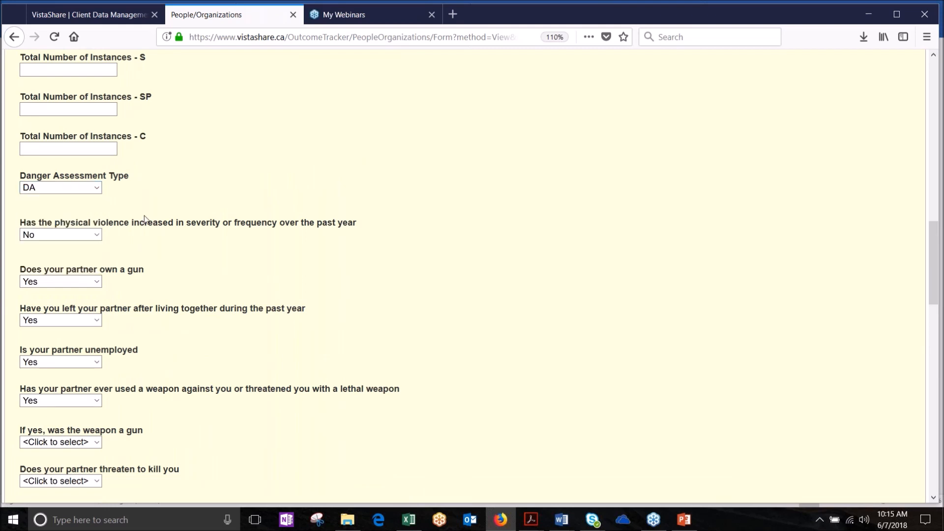
click(97, 189)
click(91, 250)
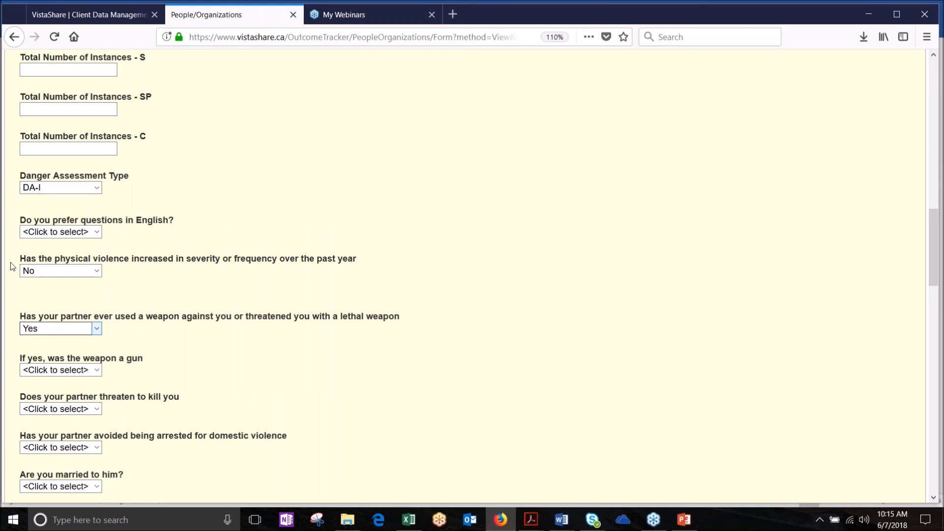
Step: Review the DA-I questions, leaving the children question unanswered, down to total score 6, Variable Danger
scroll(472, 275, down, 10)
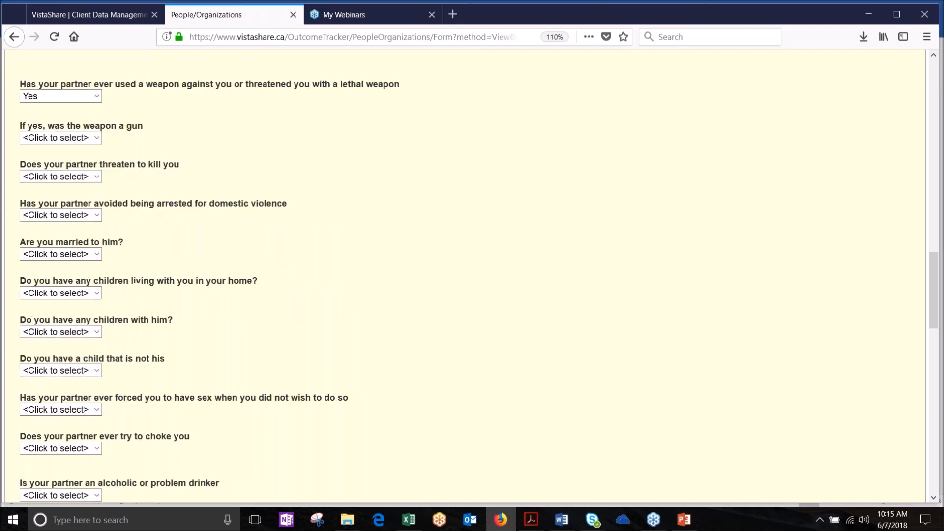
scroll(472, 276, down, 10)
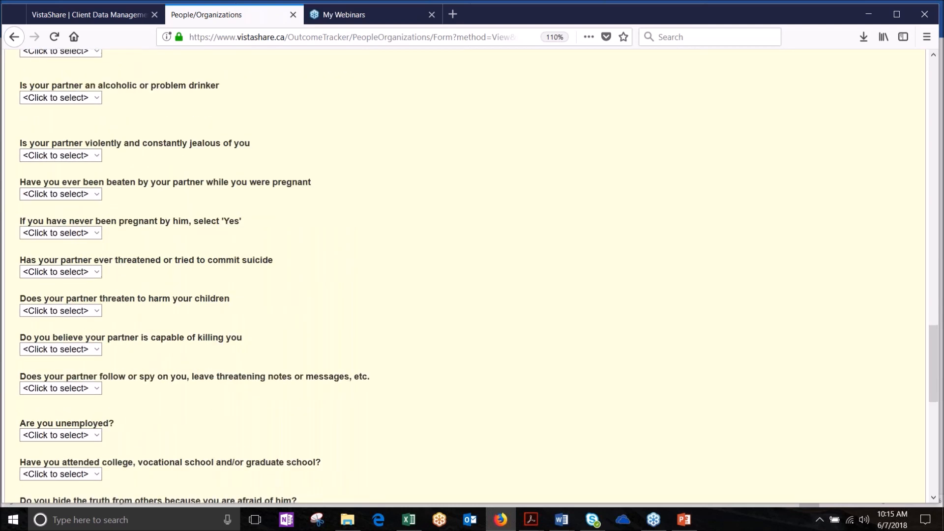
scroll(132, 278, up, 15)
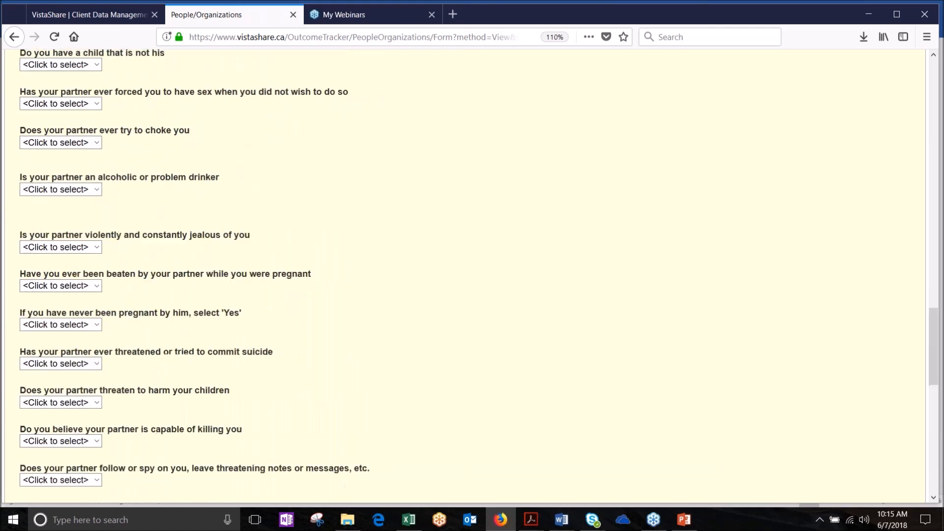
scroll(132, 277, up, 3)
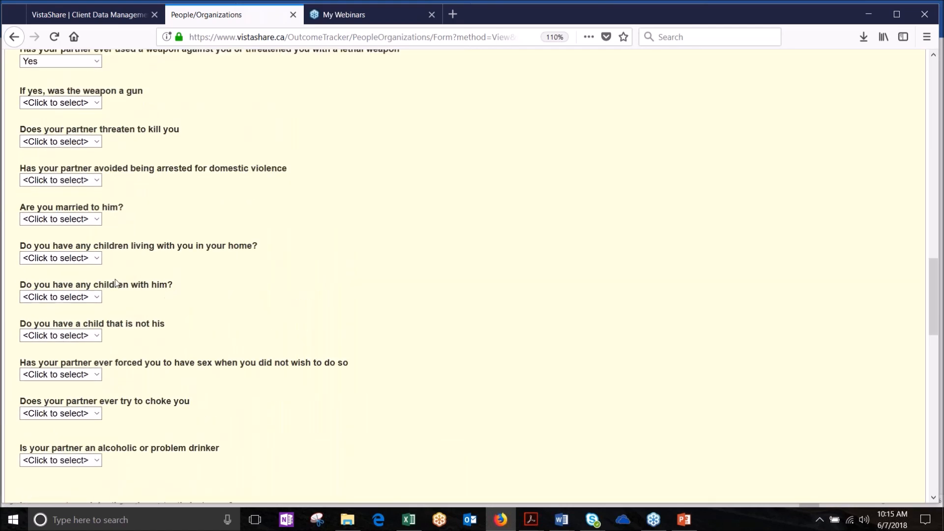
click(96, 259)
click(232, 268)
scroll(231, 269, down, 12)
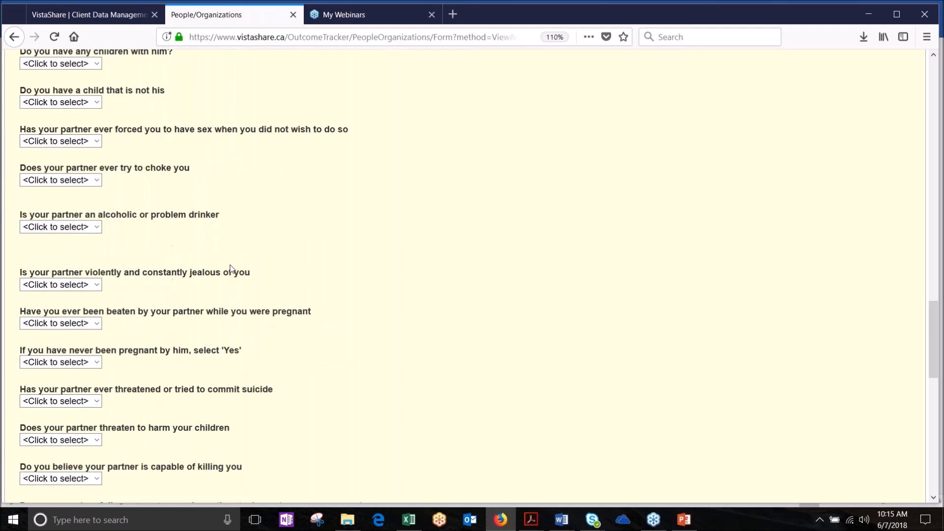
scroll(230, 269, down, 2)
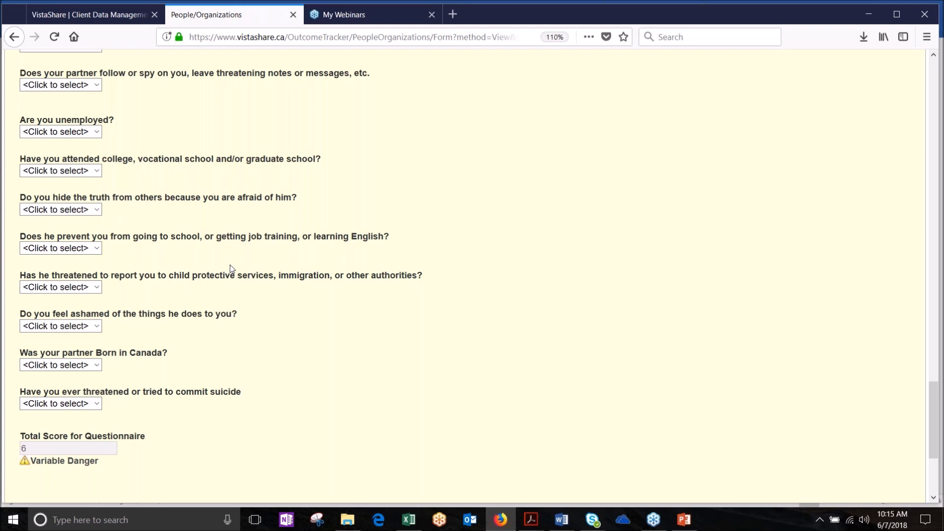
drag(935, 389, 934, 79)
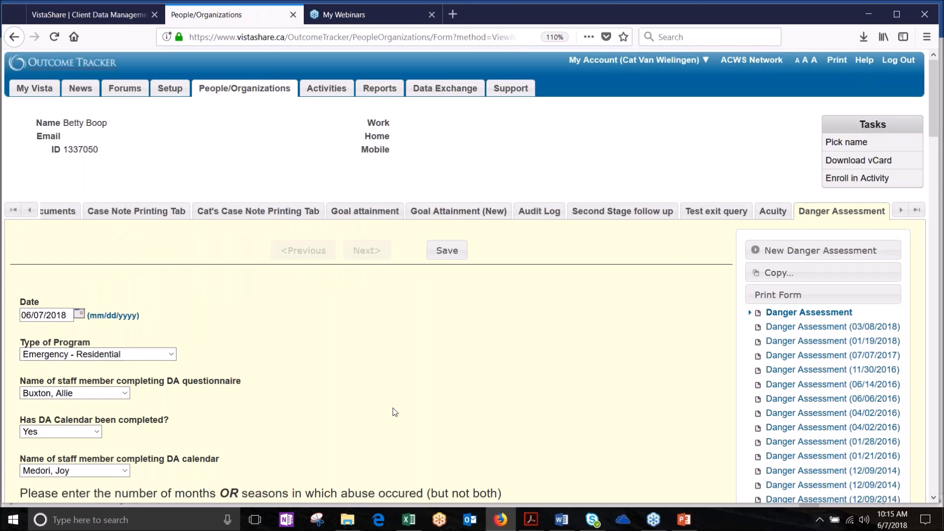
scroll(393, 412, down, 6)
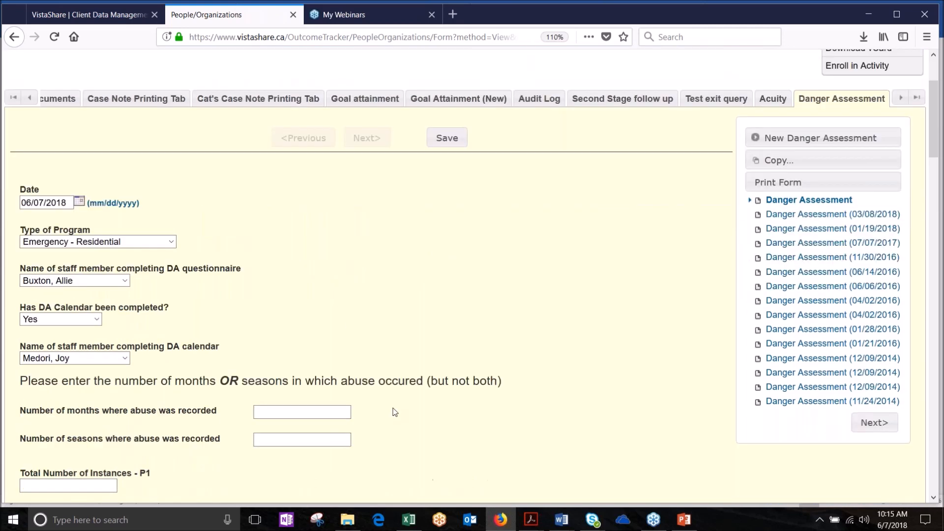
scroll(306, 360, down, 1)
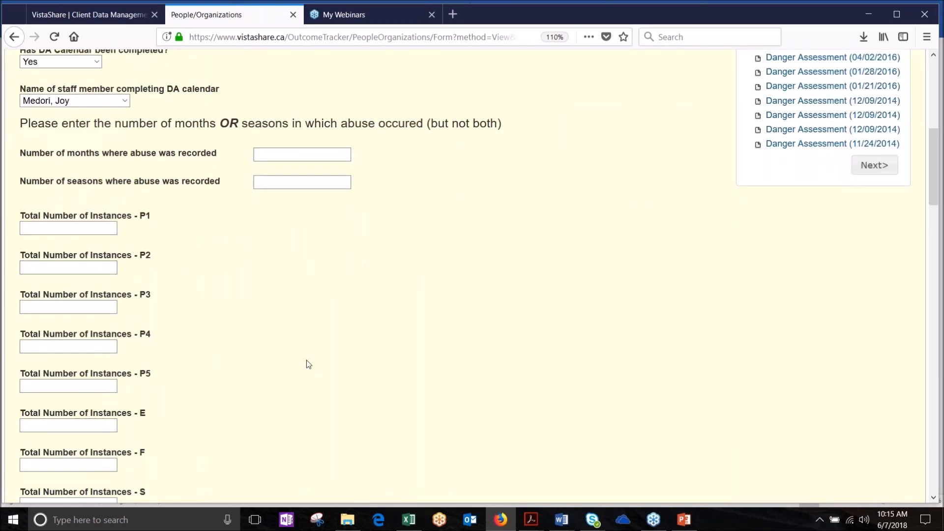
scroll(306, 360, down, 6)
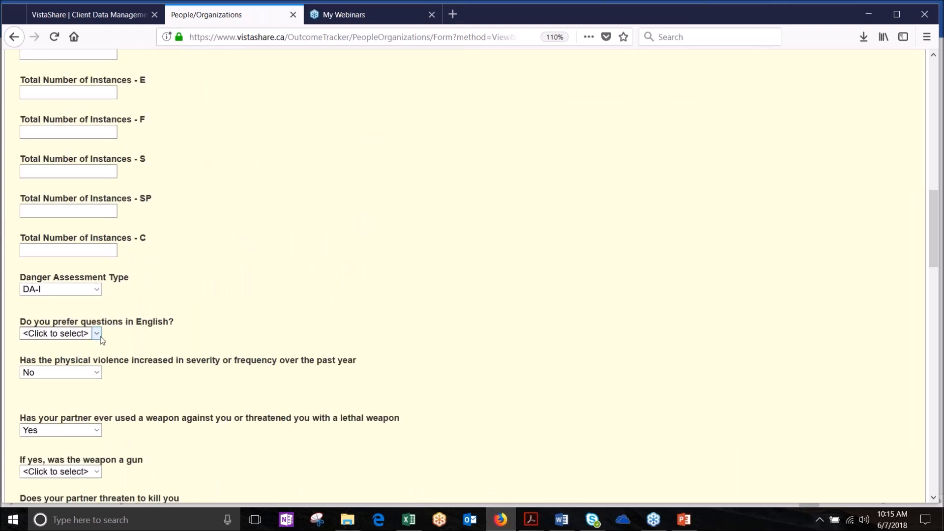
scroll(241, 462, down, 1)
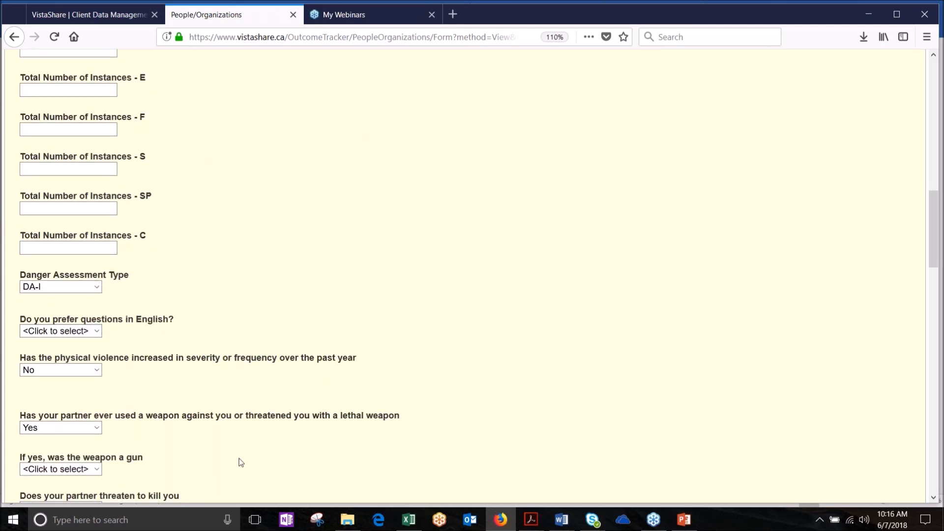
scroll(241, 462, down, 5)
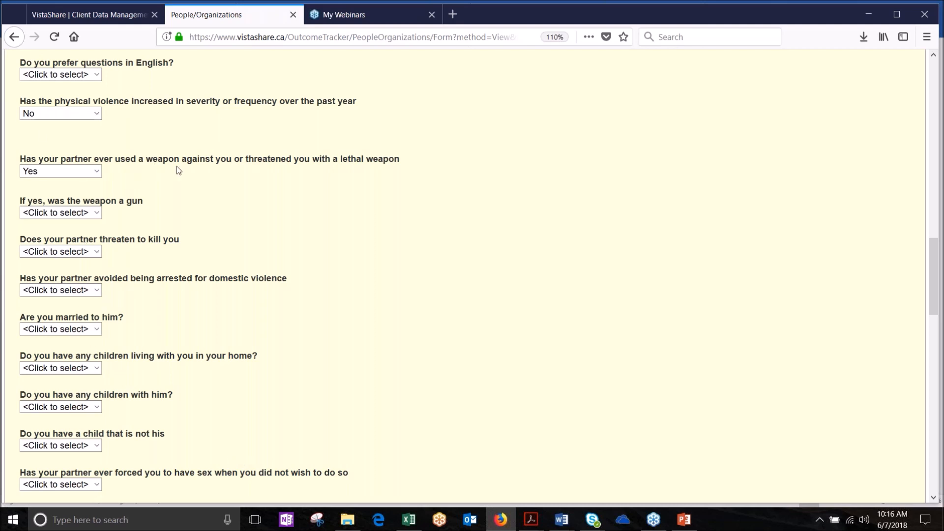
scroll(178, 170, up, 2)
scroll(179, 170, up, 3)
Step: Reset the weapon question to <Click to select>, keeping the type on DA-I
click(97, 178)
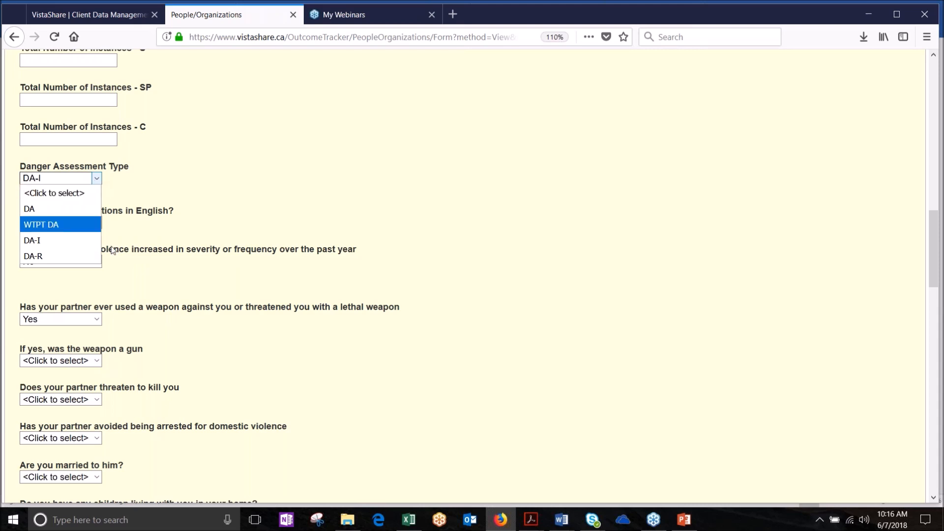
click(194, 243)
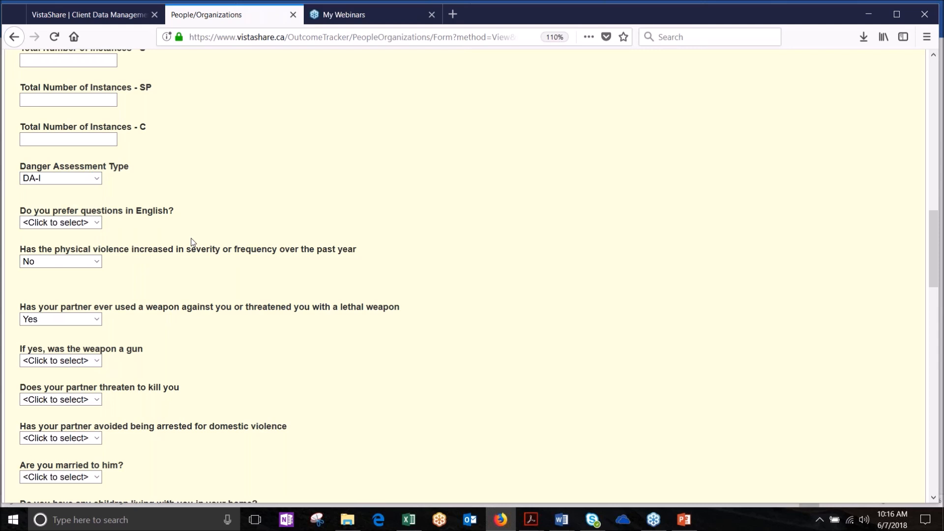
click(97, 322)
click(80, 334)
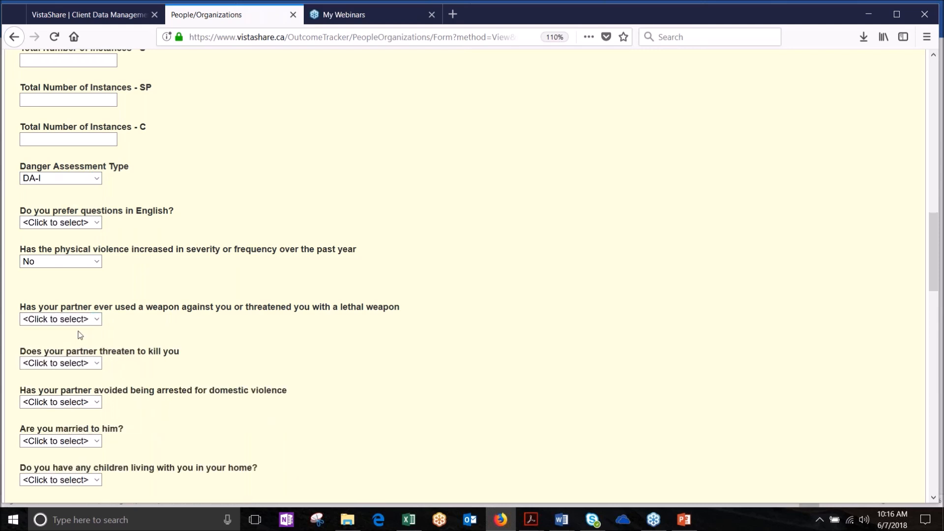
scroll(170, 344, down, 7)
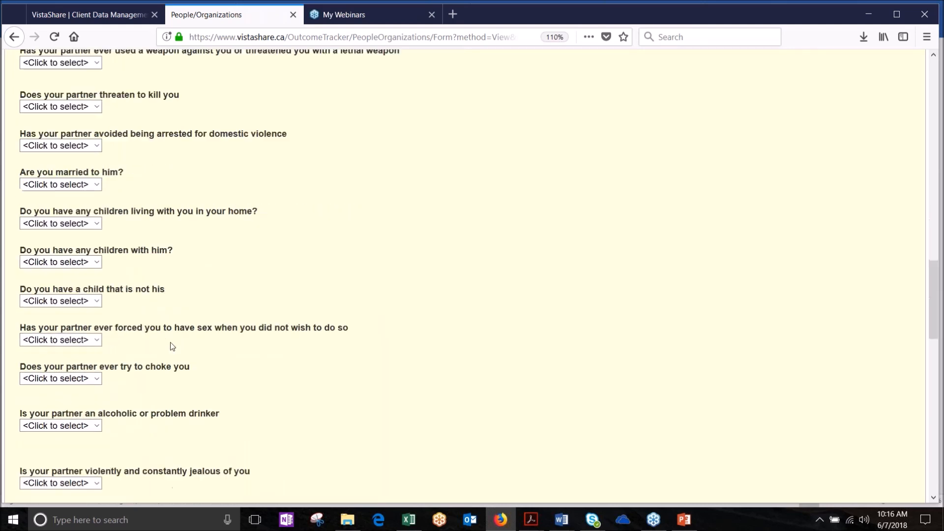
scroll(170, 346, up, 6)
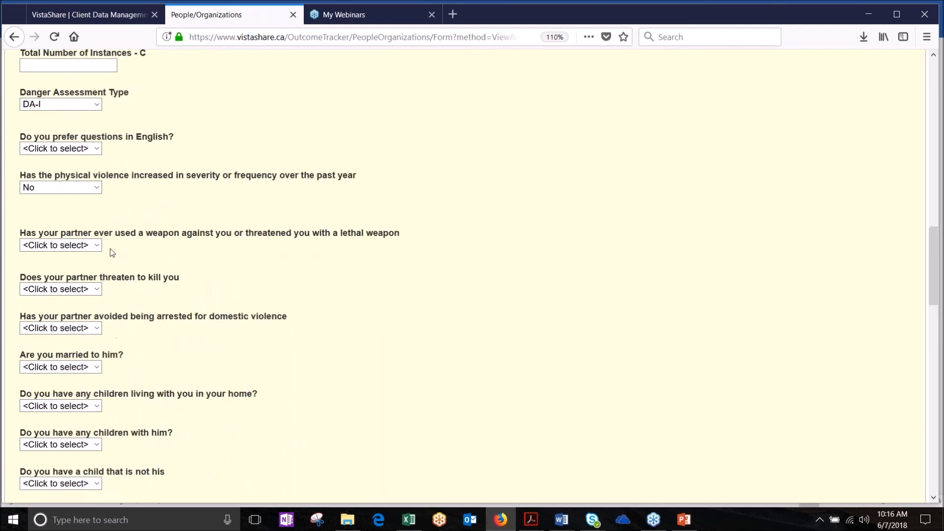
Step: Confirm the Danger Assessment Type stays DA-I and review the form
click(97, 104)
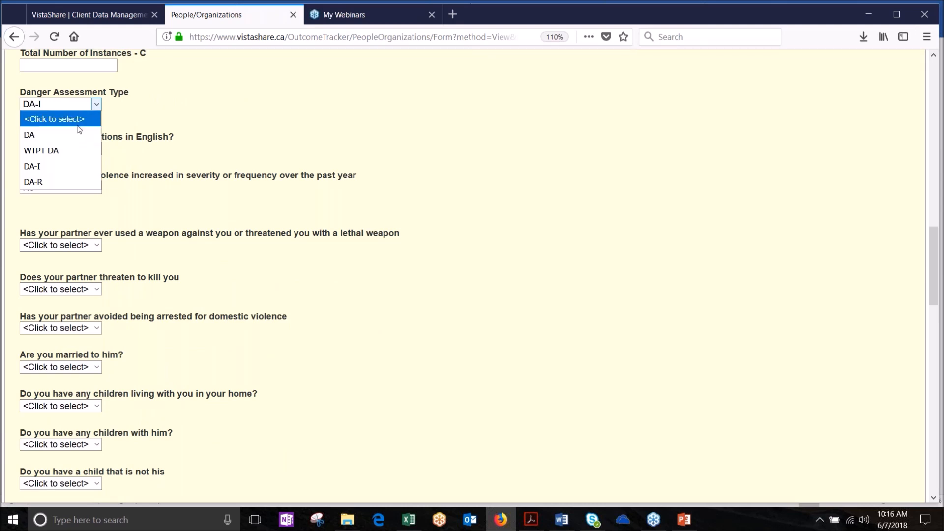
click(201, 285)
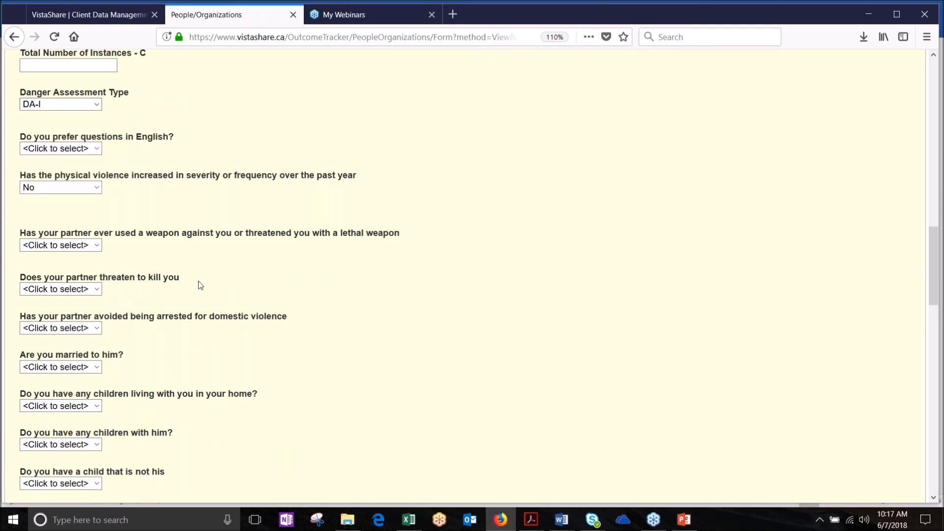
scroll(105, 117, up, 4)
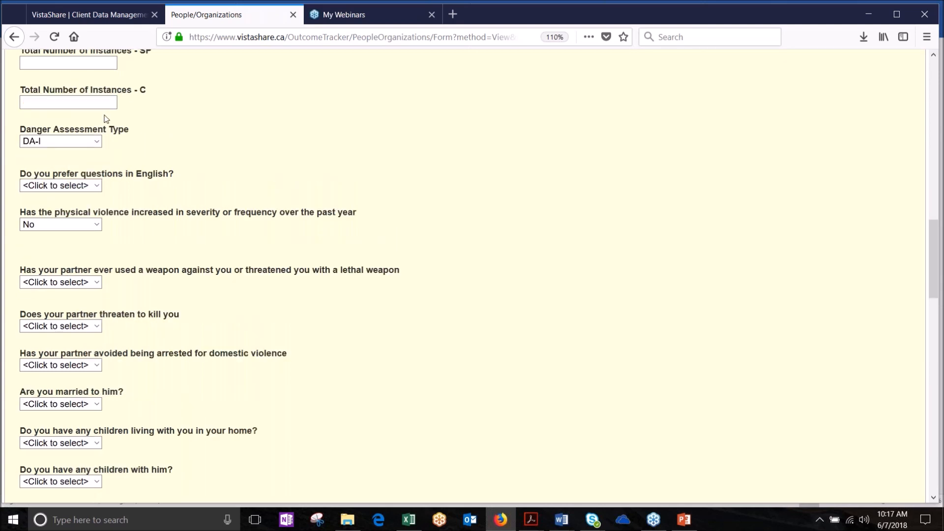
scroll(329, 440, down, 10)
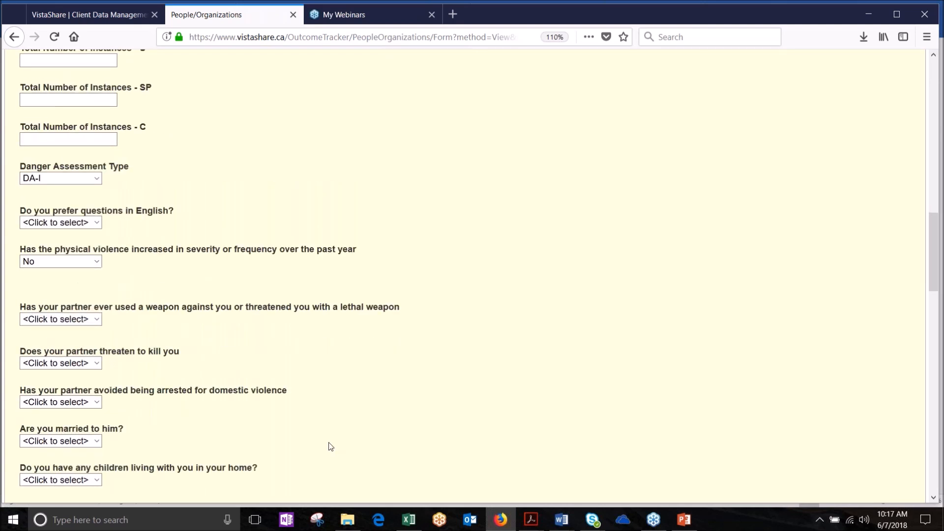
scroll(127, 444, down, 5)
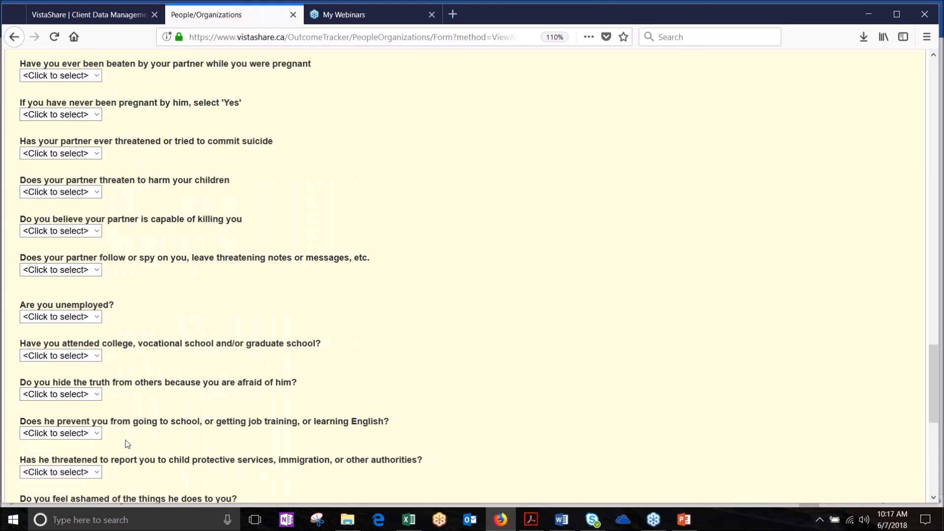
scroll(72, 137, up, 7)
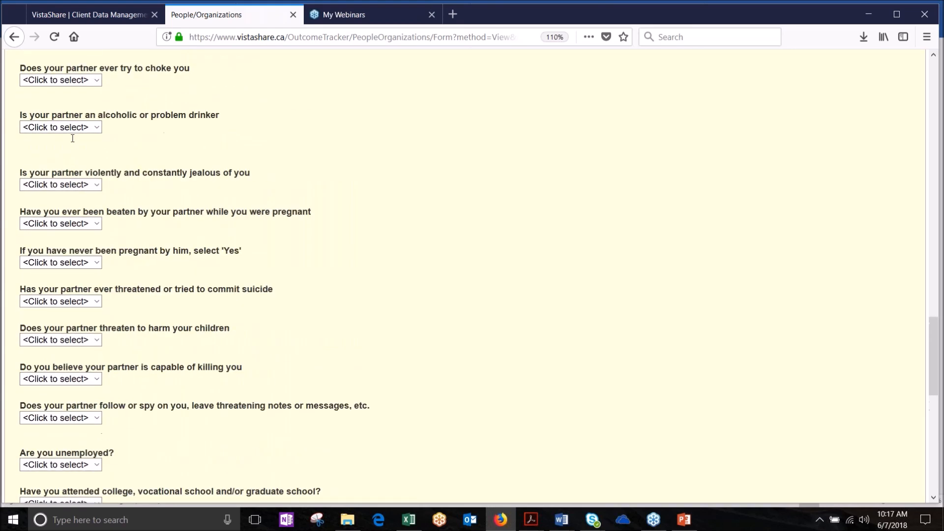
scroll(72, 138, up, 12)
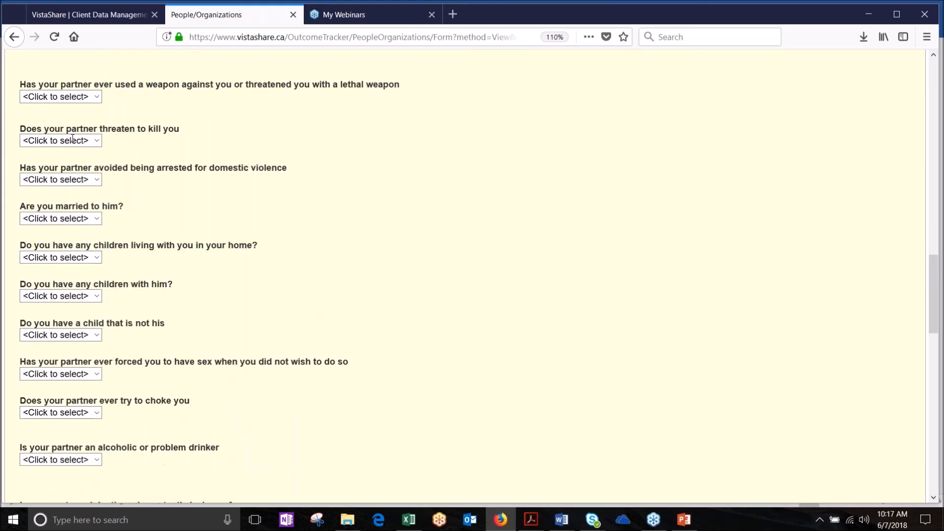
scroll(72, 137, up, 7)
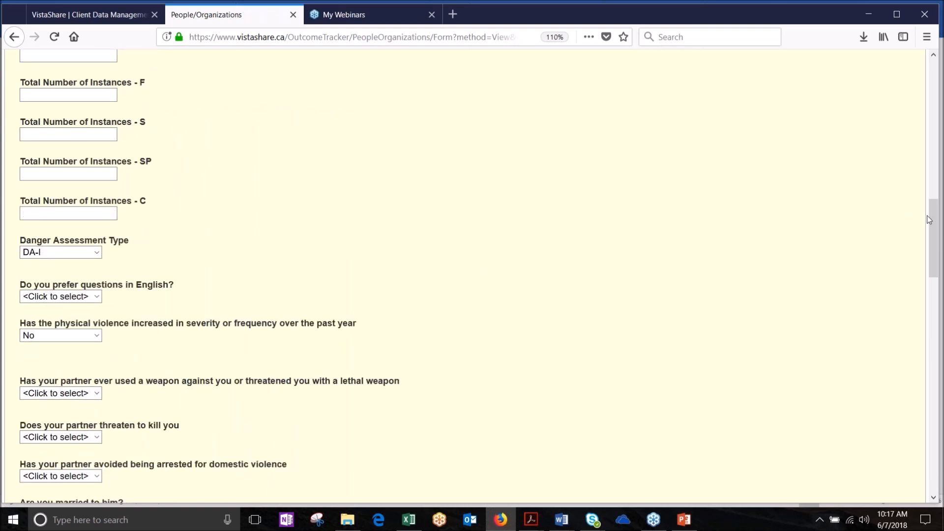
drag(933, 220, 869, 72)
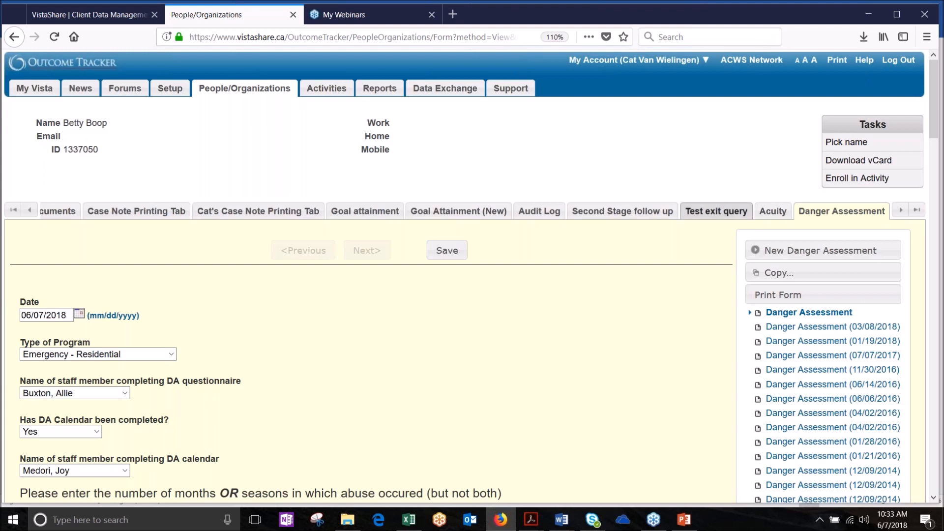
Step: Leave the unsaved form for People/Organizations and clear the previous name from the filter
click(235, 93)
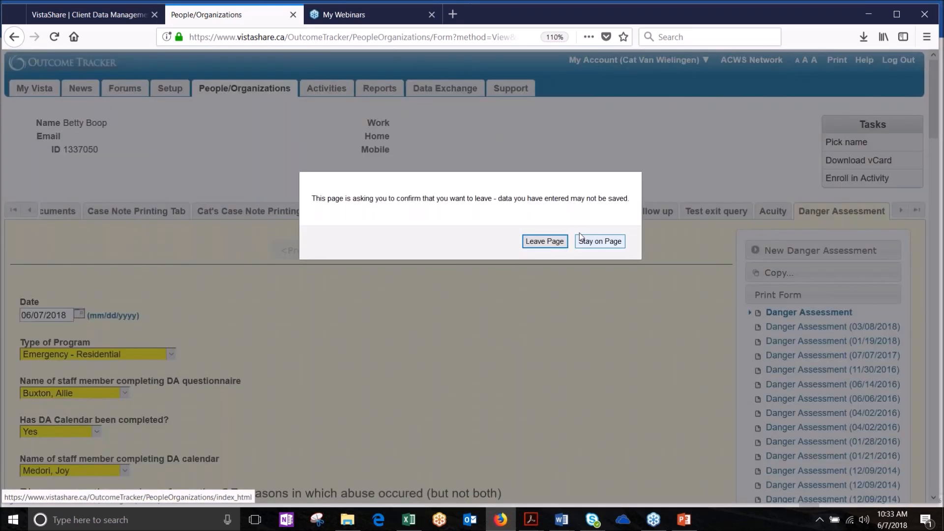
click(553, 241)
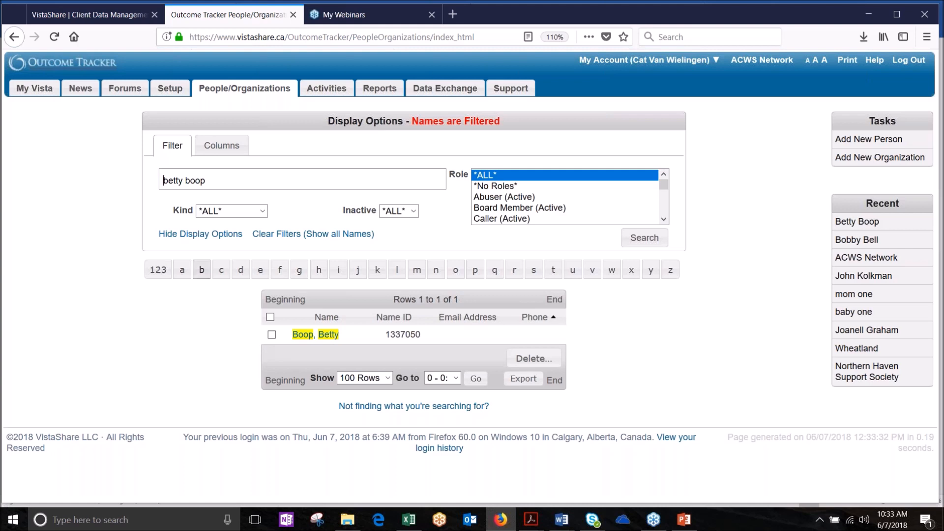
click(184, 178)
triple_click(184, 178)
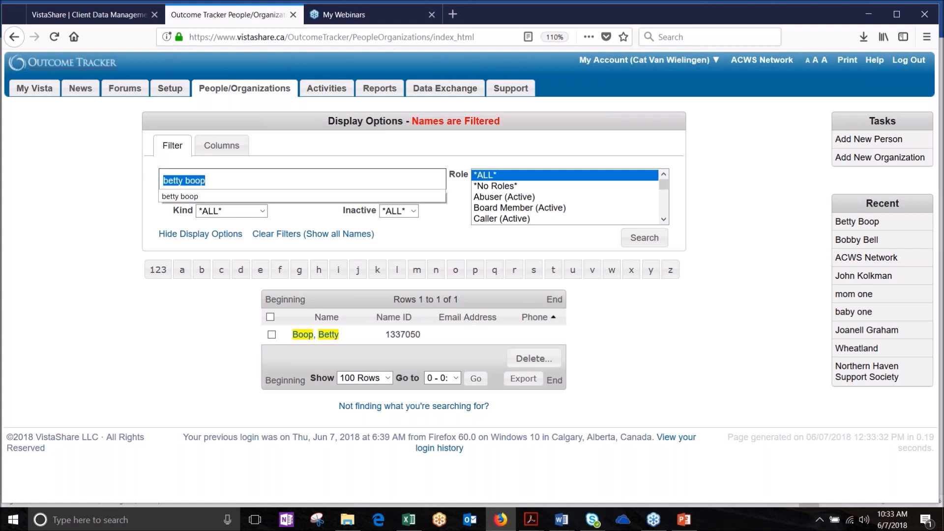
key(BackSpace)
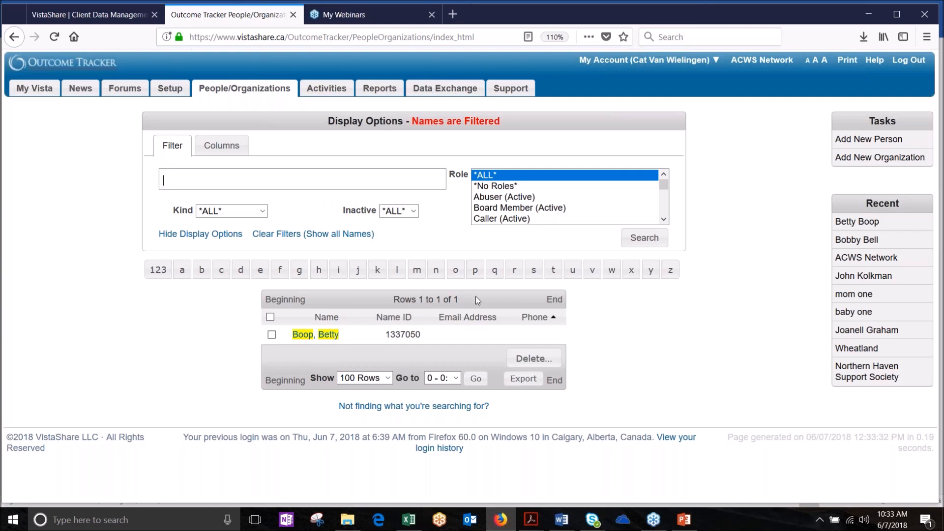
click(930, 8)
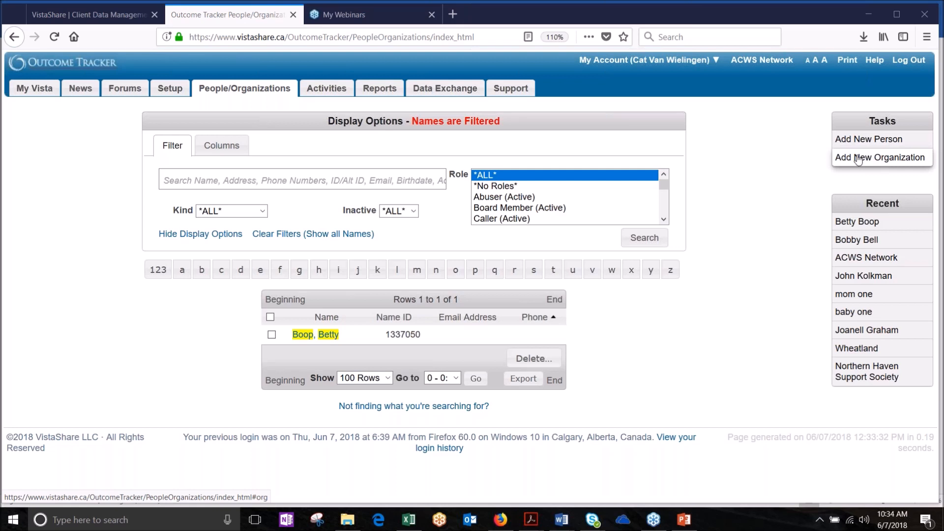
click(179, 177)
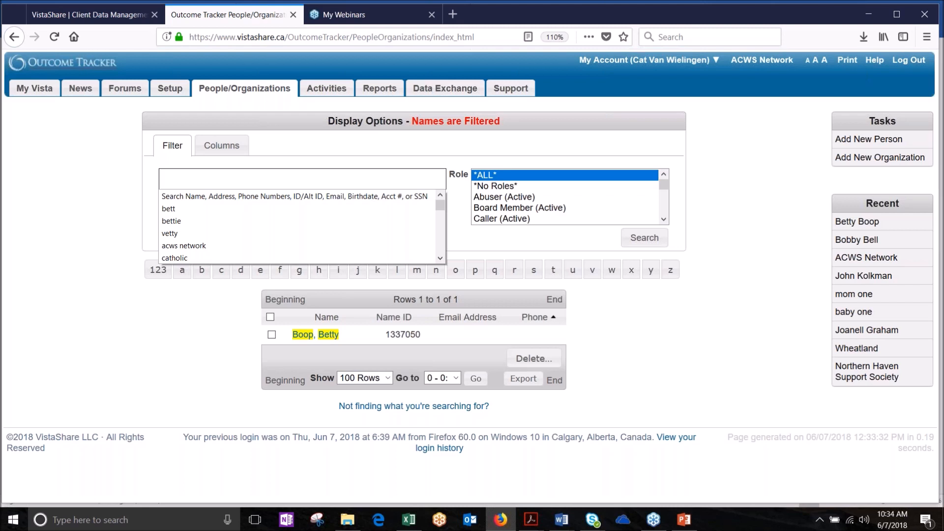
Step: Search People/Organizations for the client's name, adjusting both initials, and get No Rows Found
text(joan)
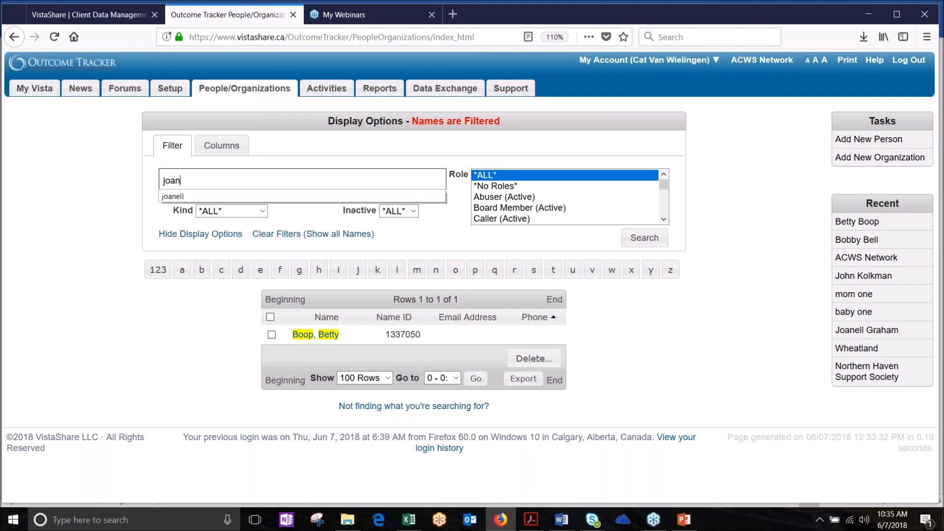
text(ell)
key(Return)
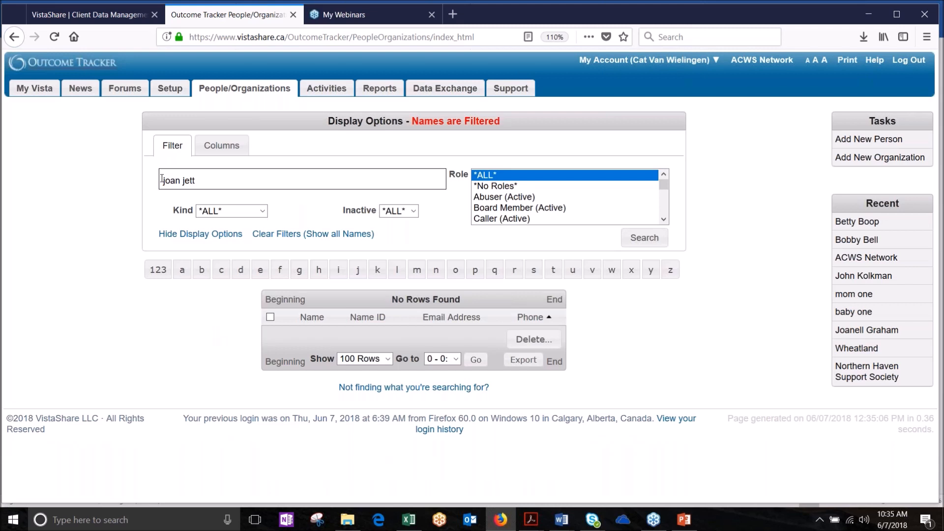
click(166, 182)
key(BackSpace)
text(g)
click(190, 181)
key(BackSpace)
text(g)
key(Return)
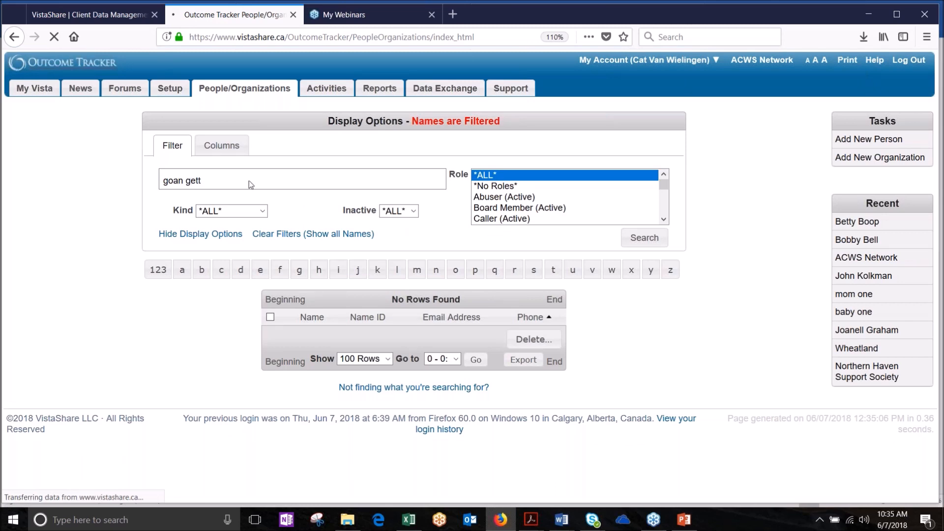
click(230, 180)
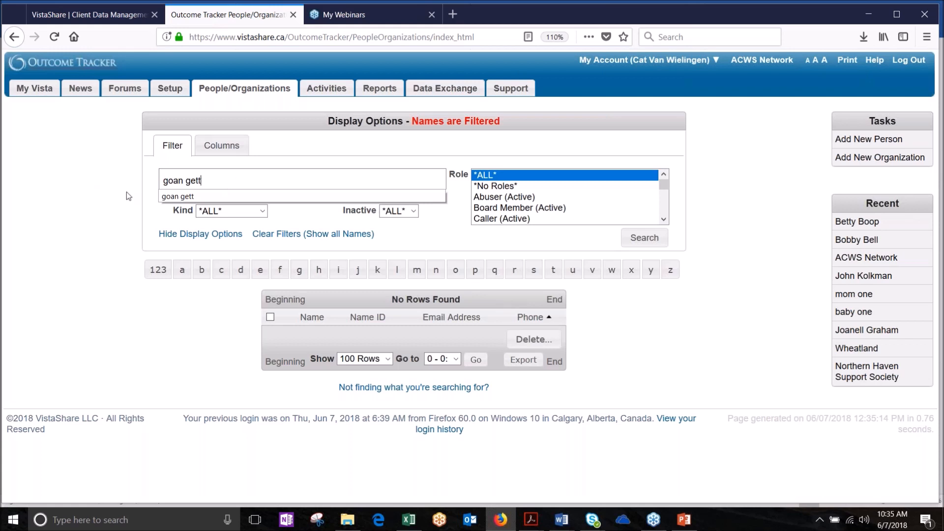
key(Escape)
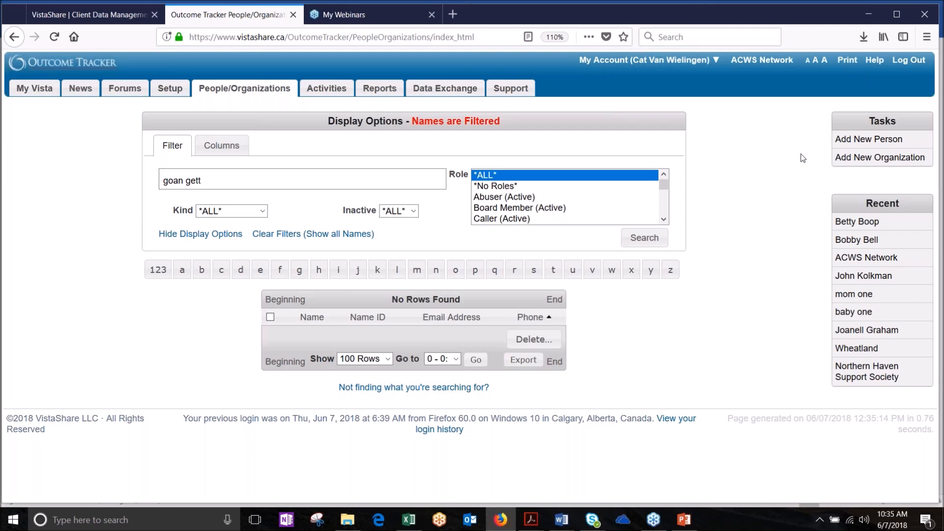
click(881, 143)
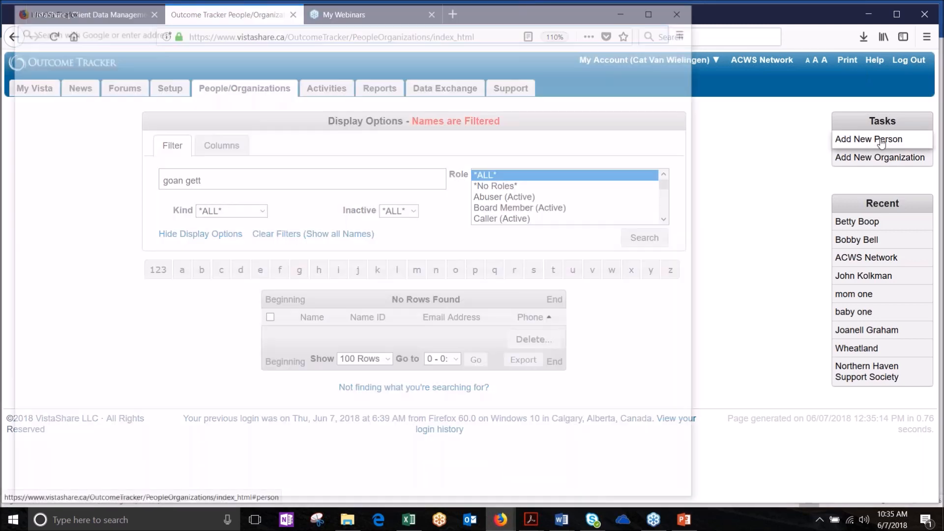
Step: Enter the client's first and last name, choose the Potential Client role, and add the person
click(106, 132)
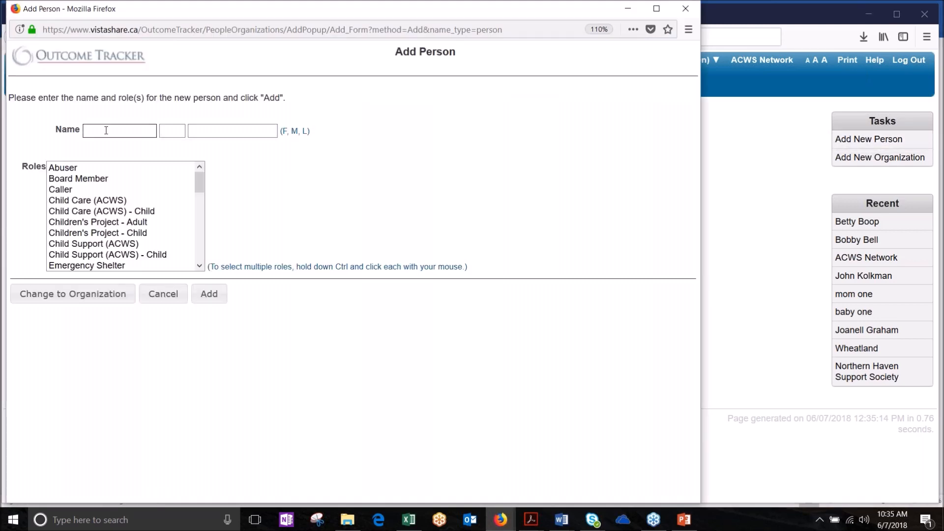
key(Tab)
key(Tab)
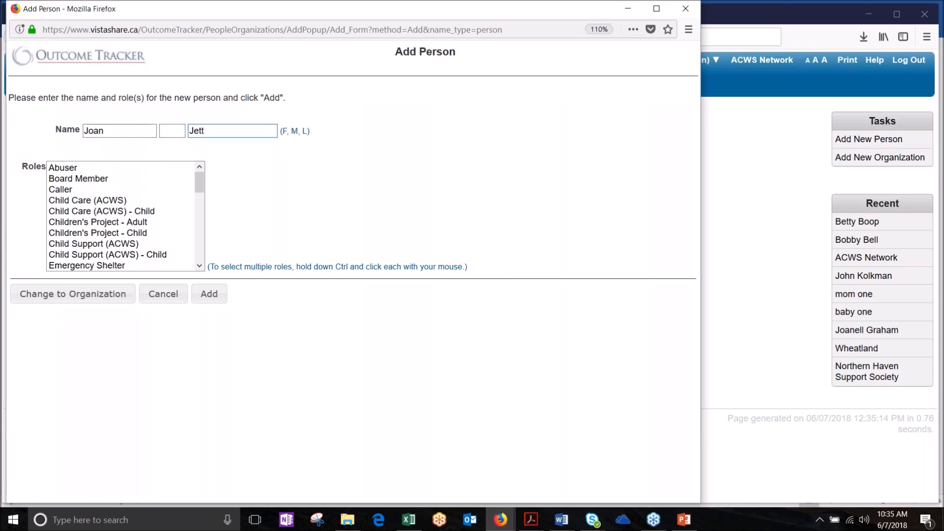
mouse_move(202, 181)
mouse_down()
mouse_move(202, 193)
mouse_move(202, 181)
mouse_up()
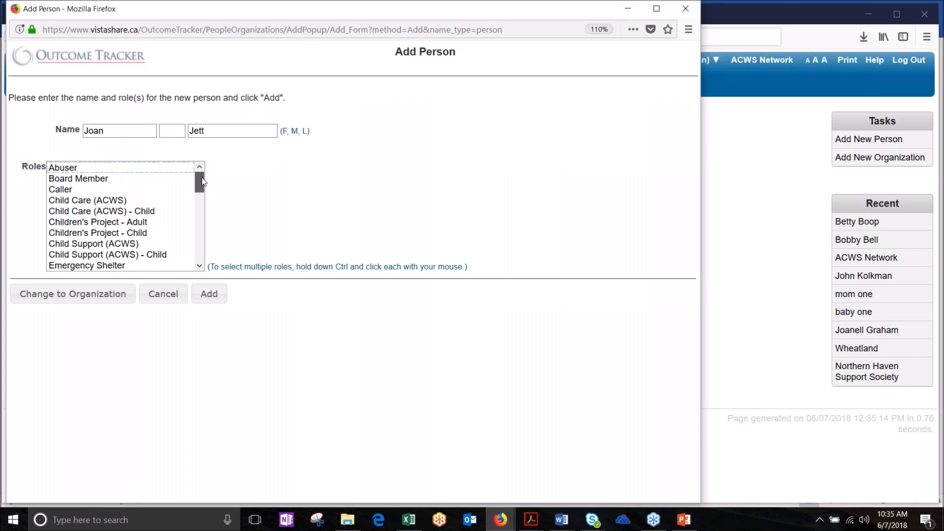
click(52, 190)
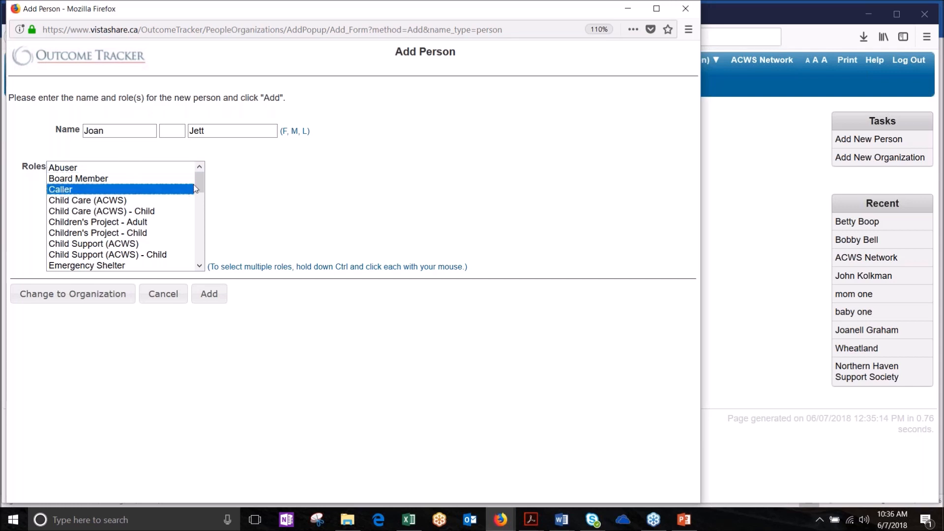
mouse_move(200, 183)
mouse_down()
mouse_move(202, 203)
mouse_move(201, 185)
mouse_up()
drag(200, 184, 200, 221)
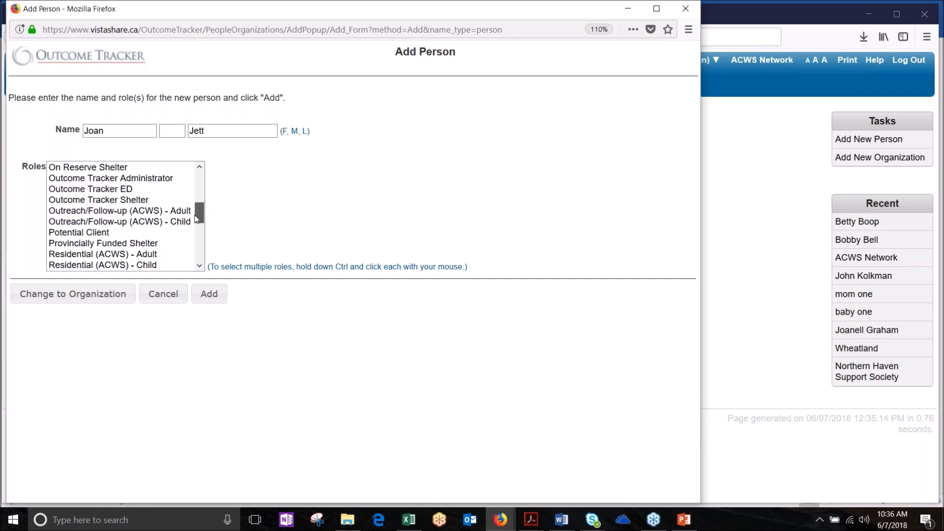
click(68, 234)
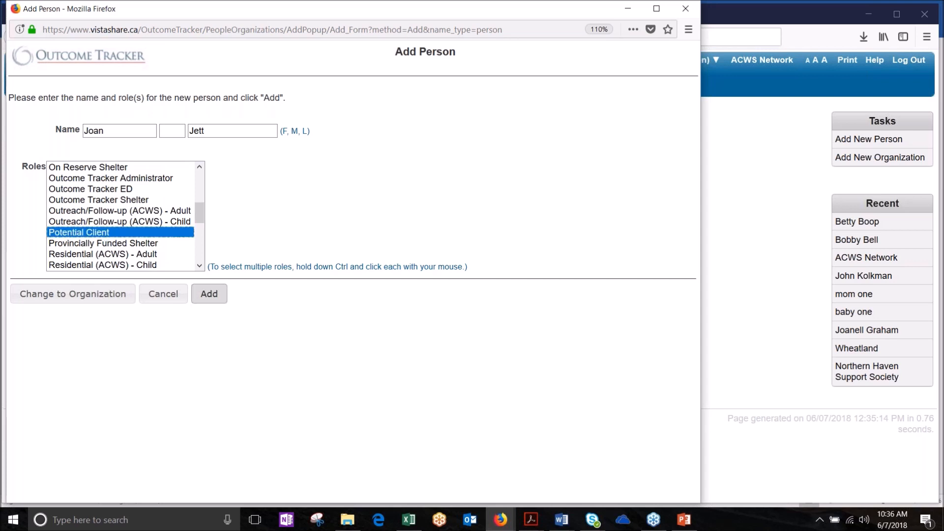
click(211, 295)
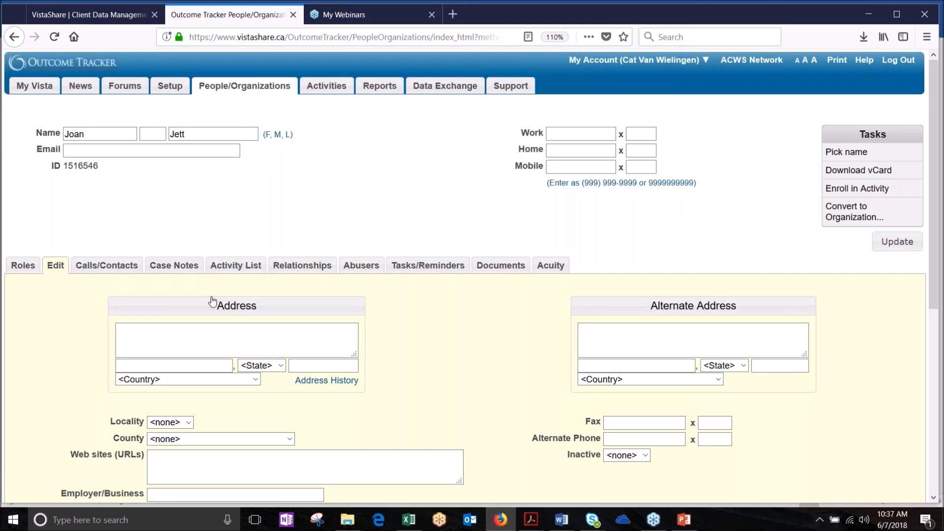
Step: Enter the client's e-mail address in the Email field, correcting its mistyped last letter
click(83, 149)
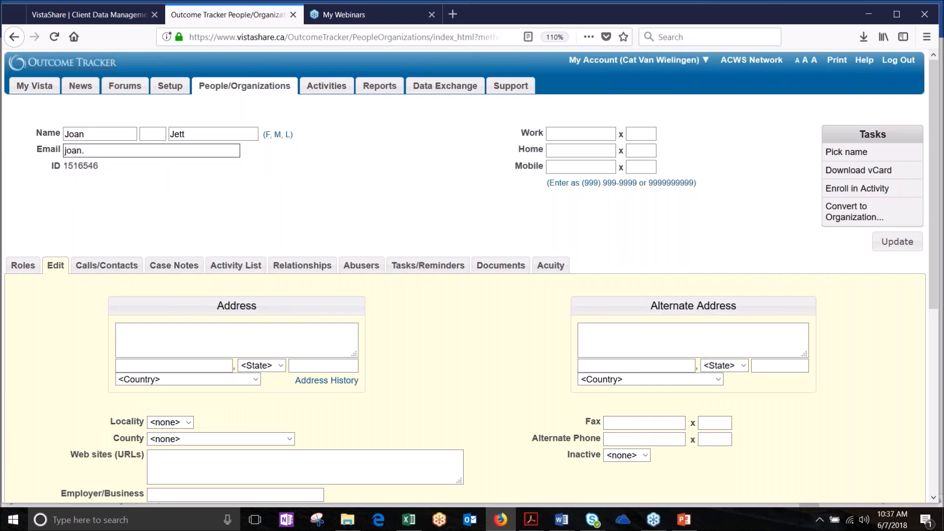
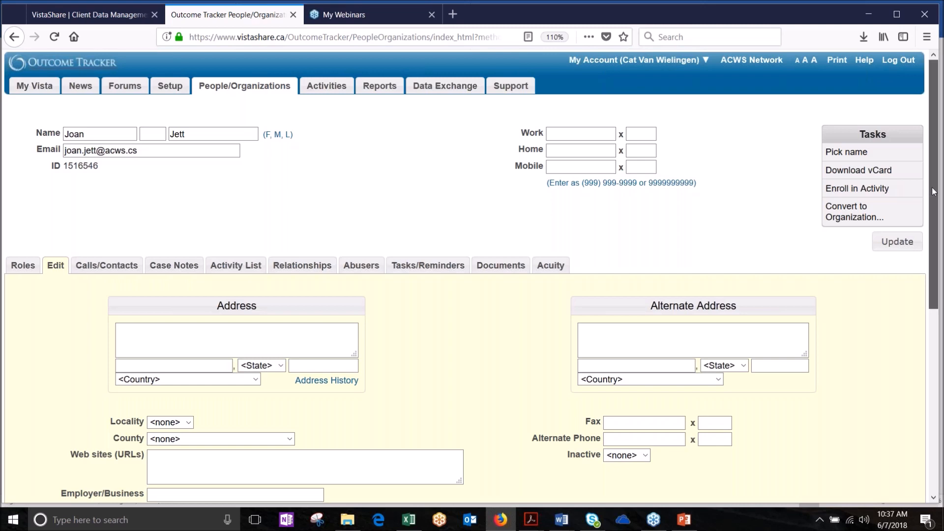
scroll(934, 192, down, 5)
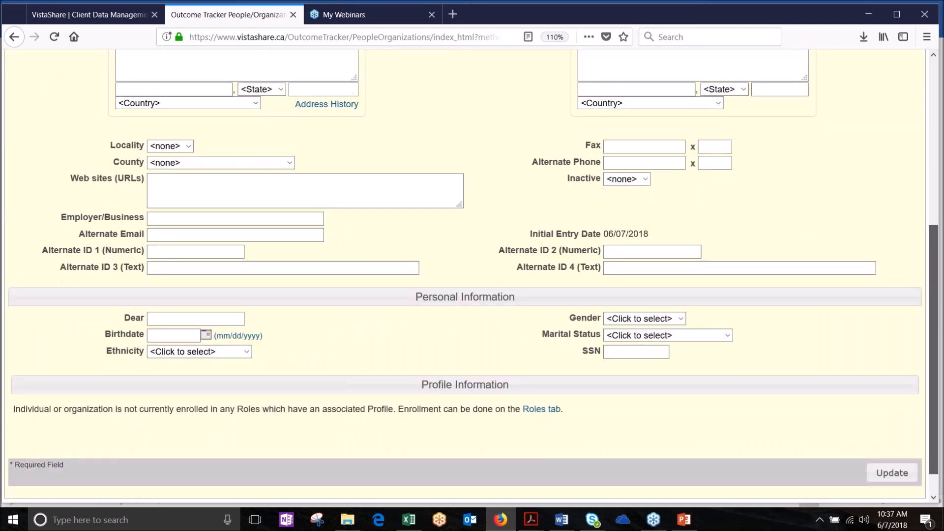
scroll(919, 310, up, 3)
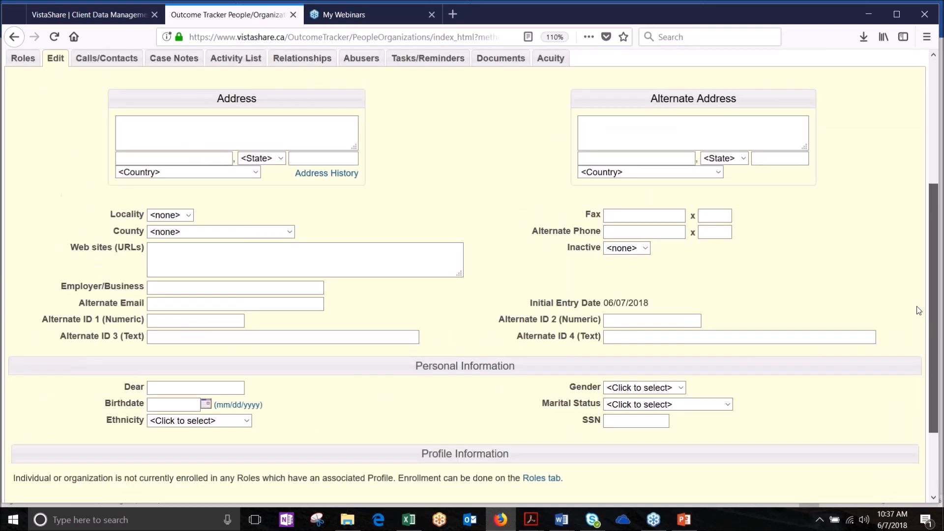
scroll(919, 310, up, 5)
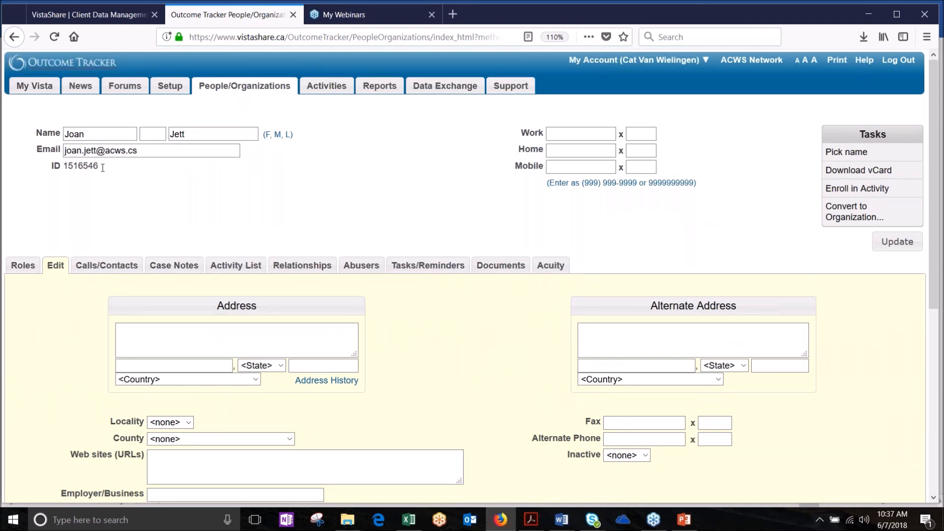
click(137, 150)
key(BackSpace)
text(a)
Step: Save the contact details and open the Potential Client role (begin 06/07/2018) for editing
click(906, 252)
click(22, 267)
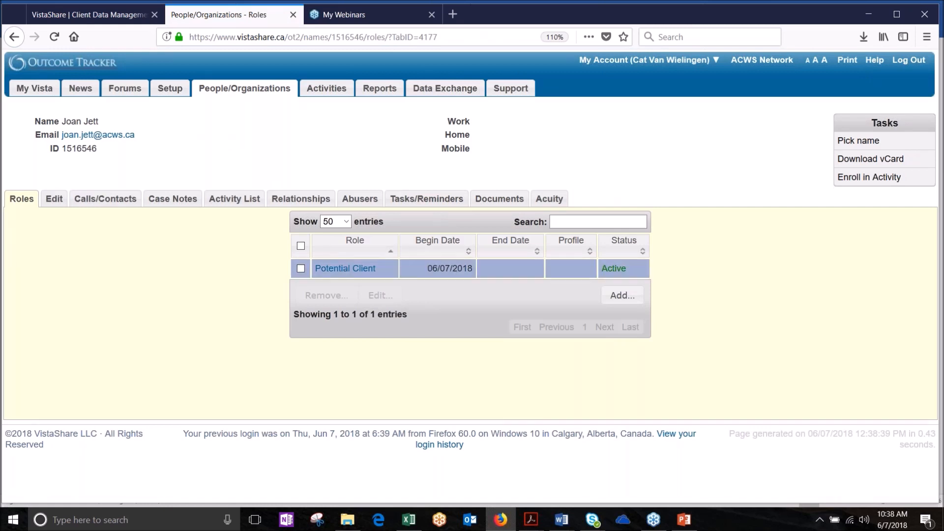
click(443, 271)
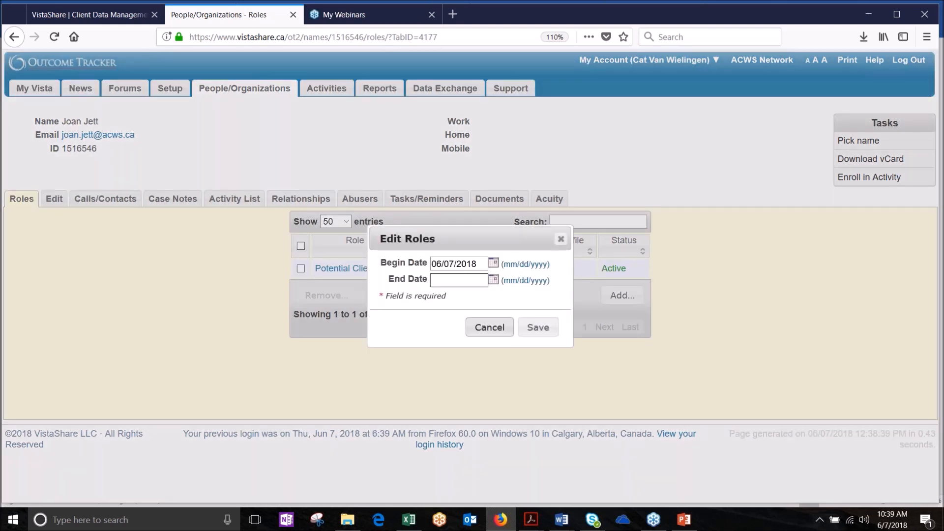
Step: Change the Potential Client role's Begin Date from 06/07/2018 to 05/31/2018 and save it
drag(454, 264, 427, 264)
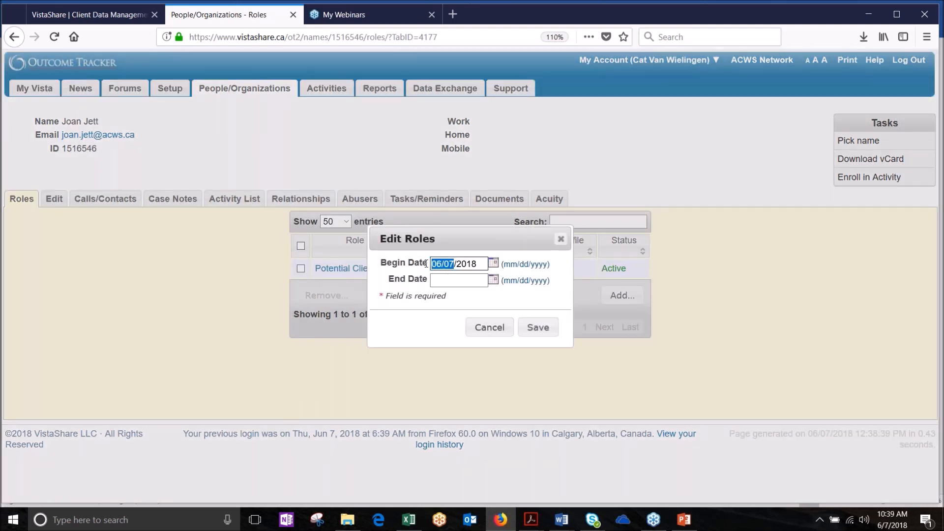
text(05/31)
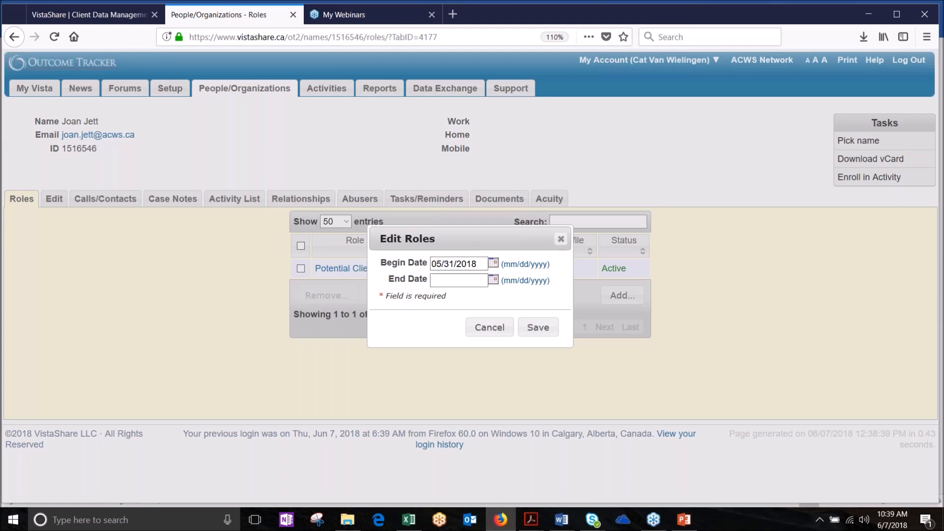
click(538, 327)
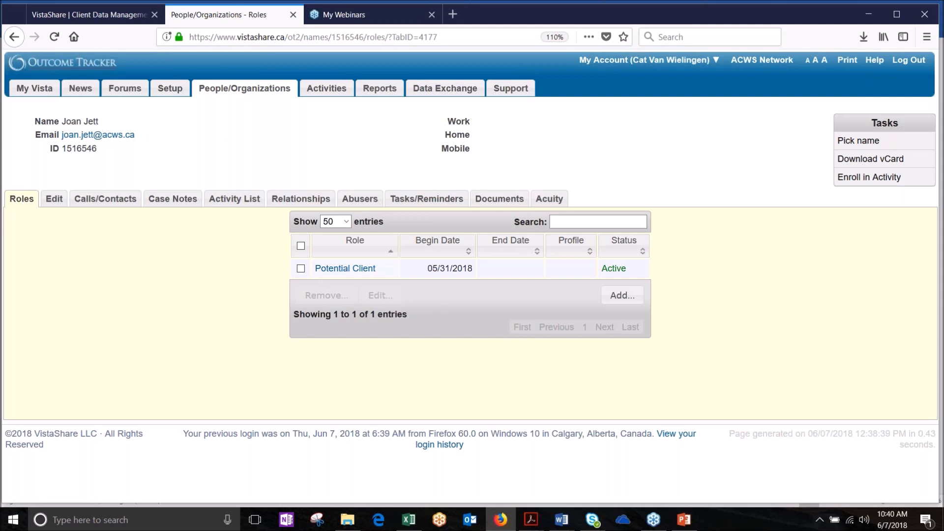
Step: Start a Calls/Contacts intake form, keeping Type of Program as Emergency - Residential
click(106, 201)
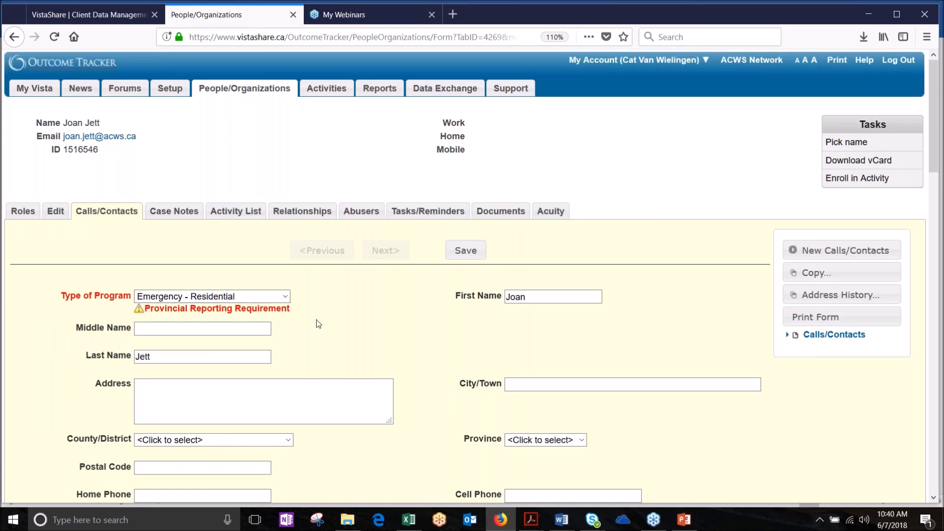
scroll(319, 323, down, 3)
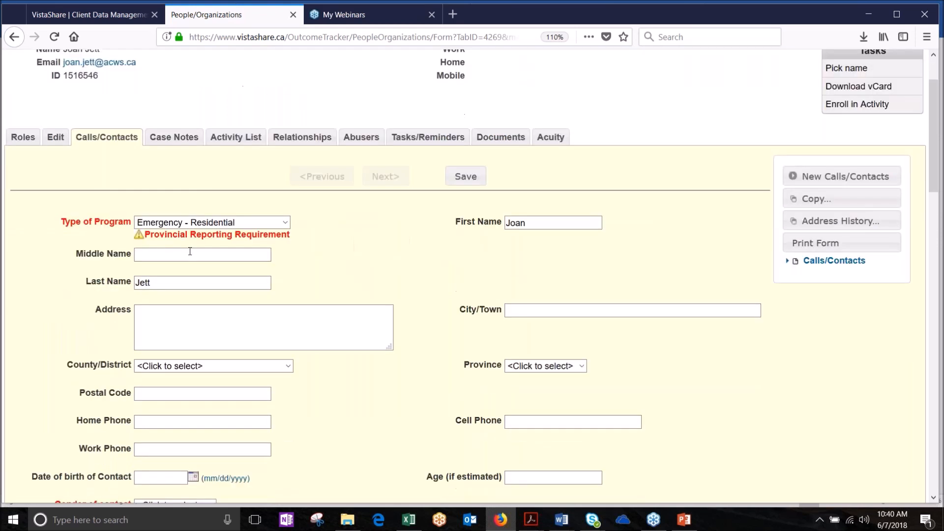
click(206, 224)
click(206, 224)
scroll(366, 264, down, 5)
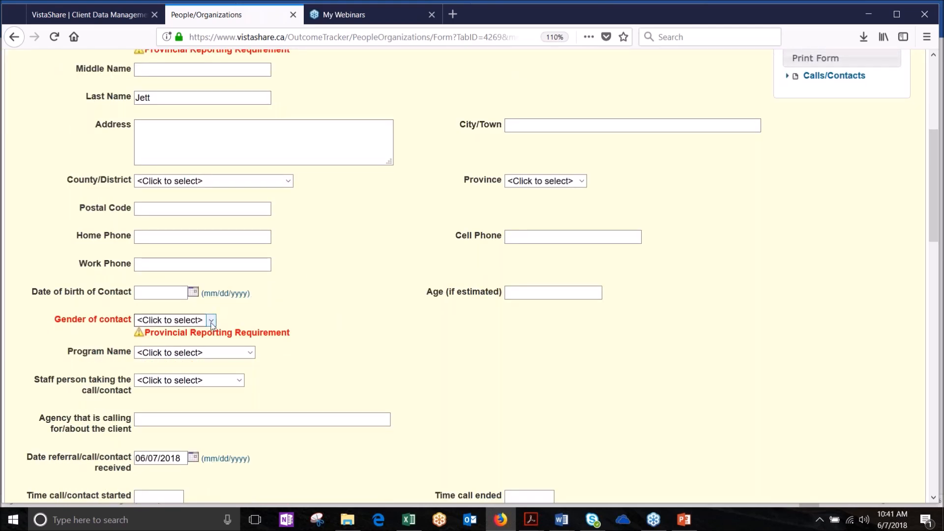
Step: Set Gender of contact to Female and Program Name to Residential on the intake form
click(212, 322)
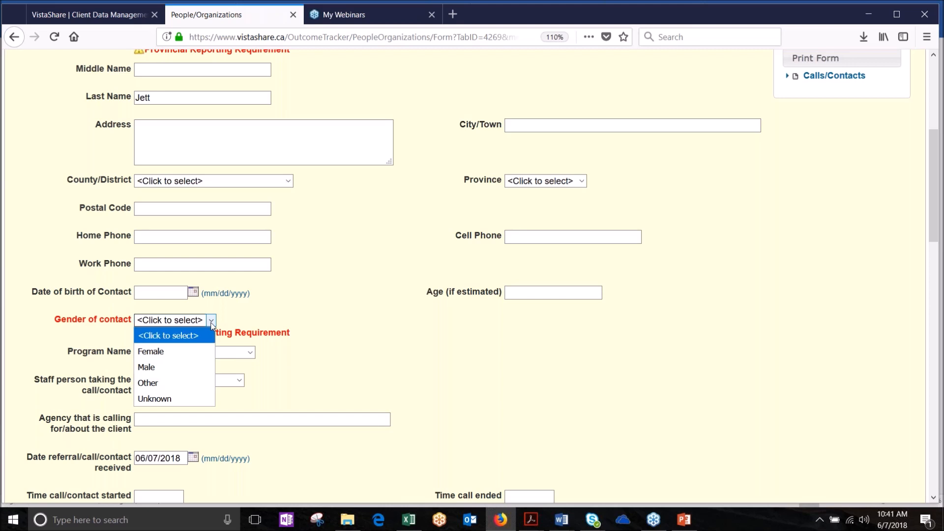
click(186, 353)
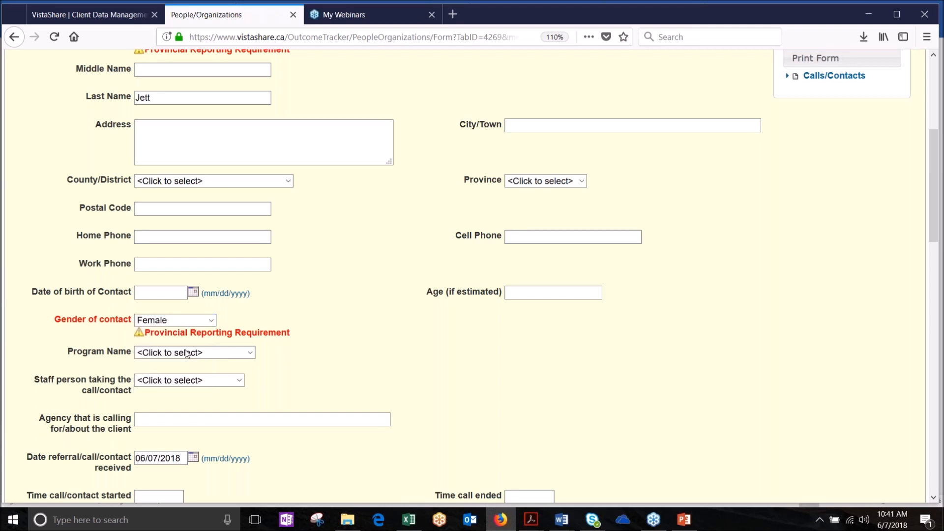
click(251, 354)
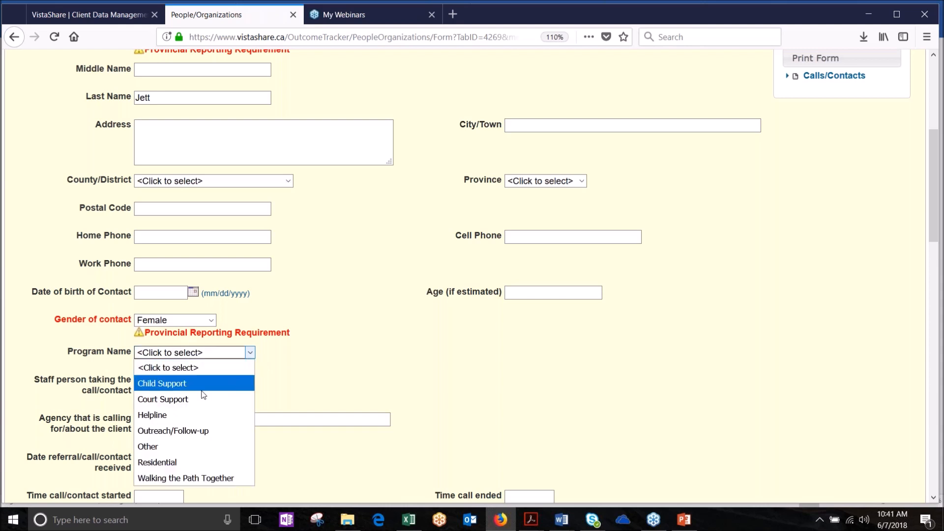
click(196, 461)
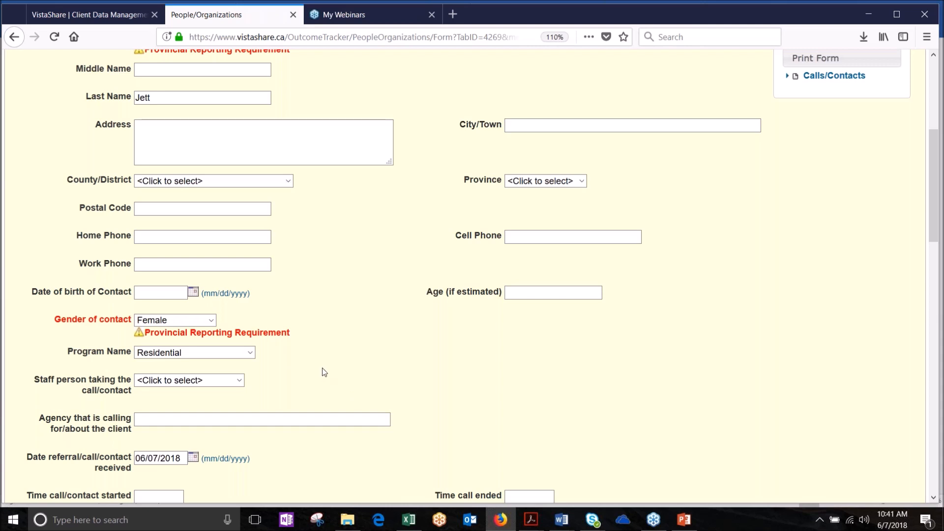
scroll(322, 368, down, 1)
scroll(323, 371, down, 1)
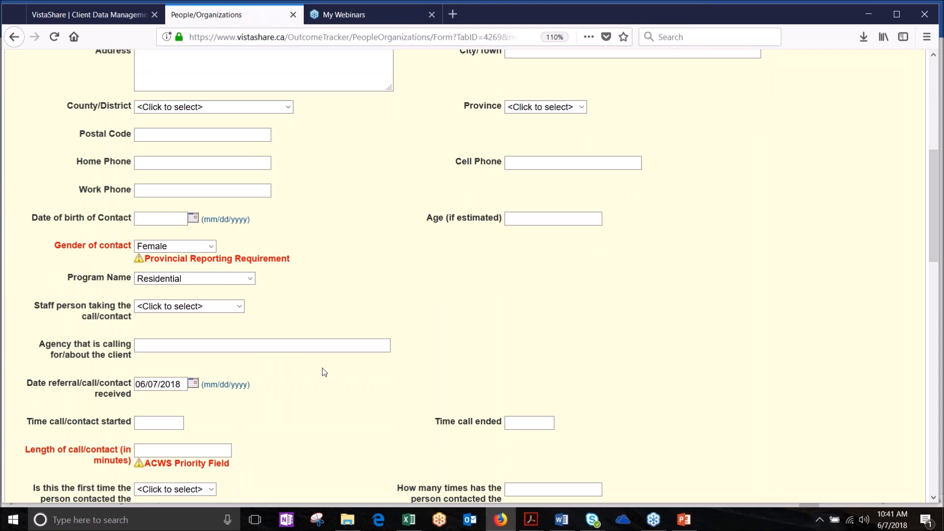
scroll(325, 372, down, 4)
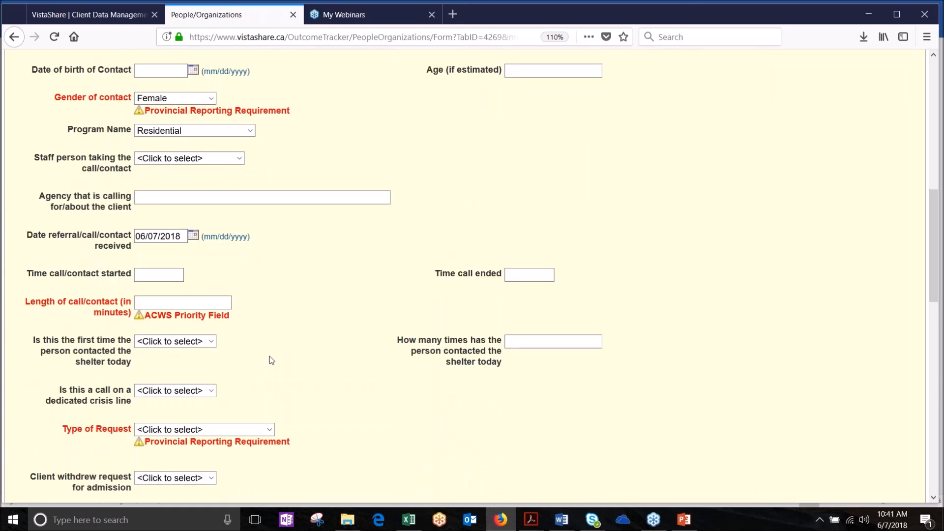
click(178, 303)
Step: Record a 90-minute call length and answer Yes to first contact with the shelter today
text(90)
scroll(244, 366, down, 3)
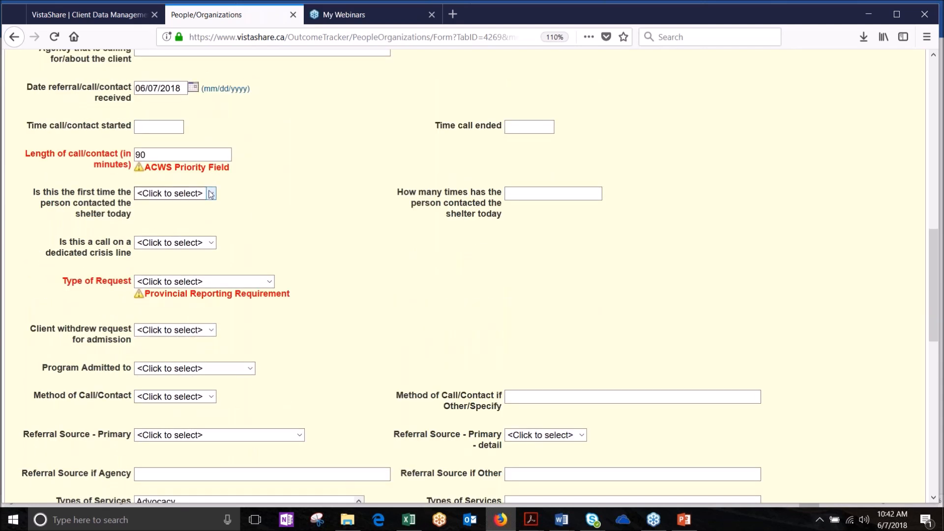
click(211, 194)
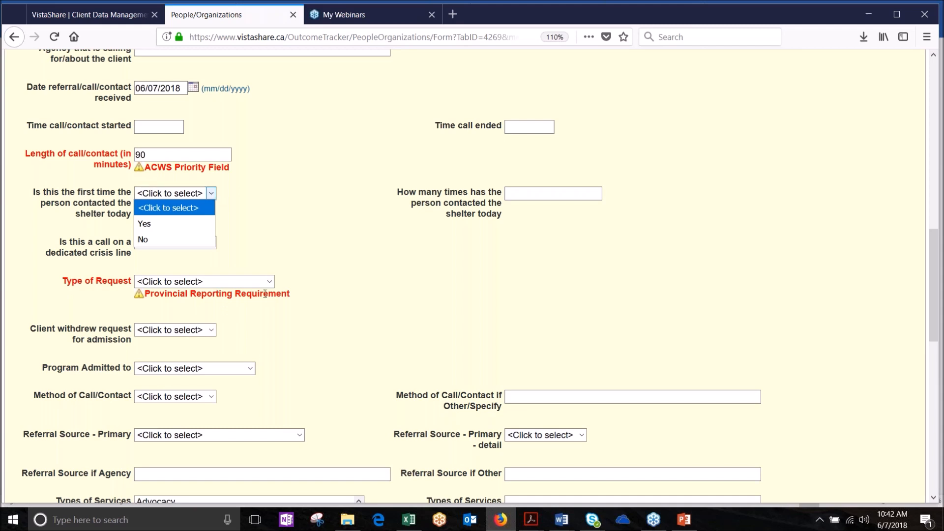
click(163, 228)
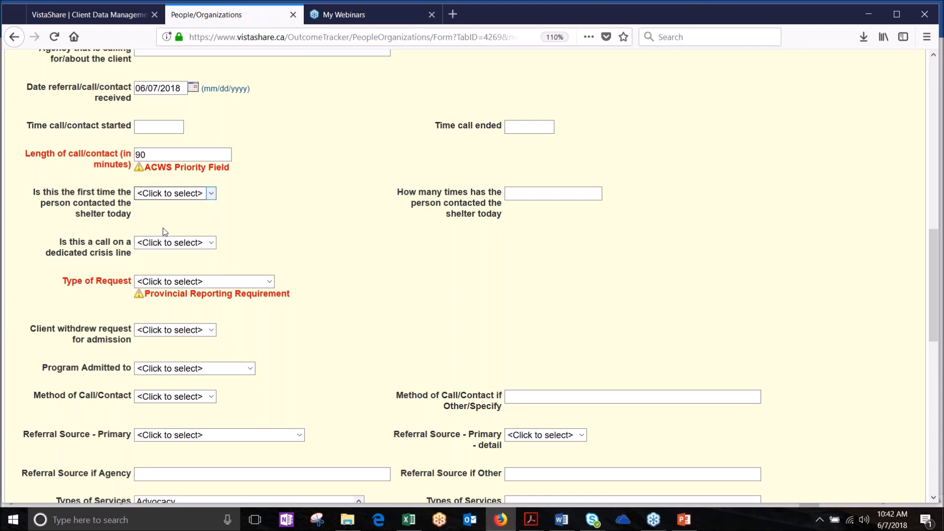
click(269, 281)
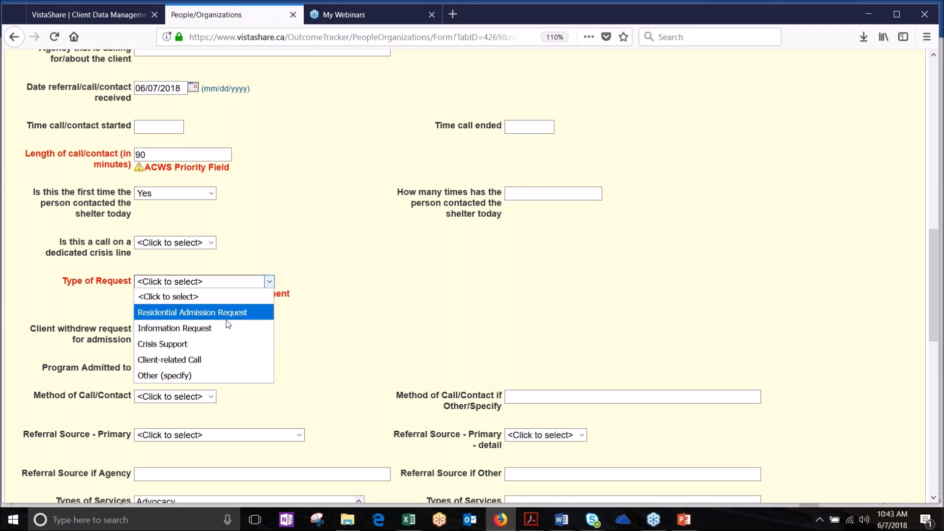
Step: Set Type of Request to Residential Admission Request
click(227, 318)
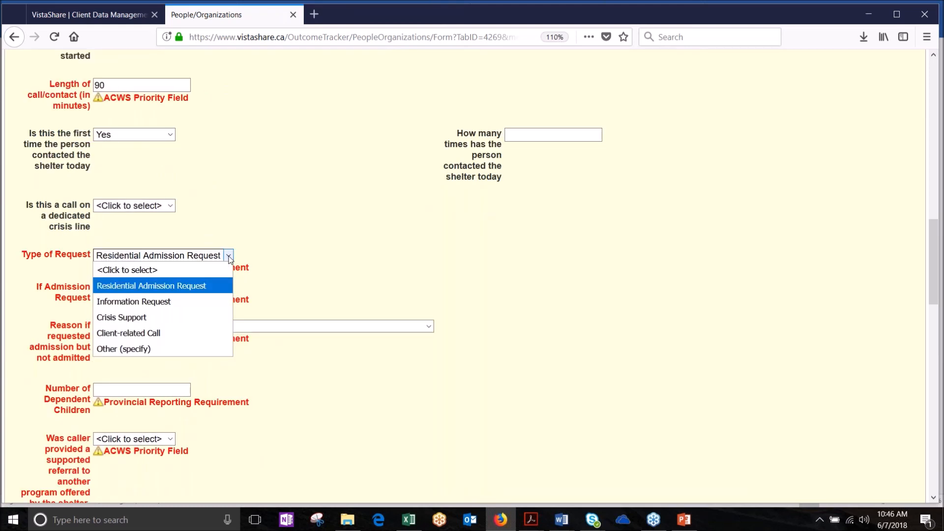
click(228, 255)
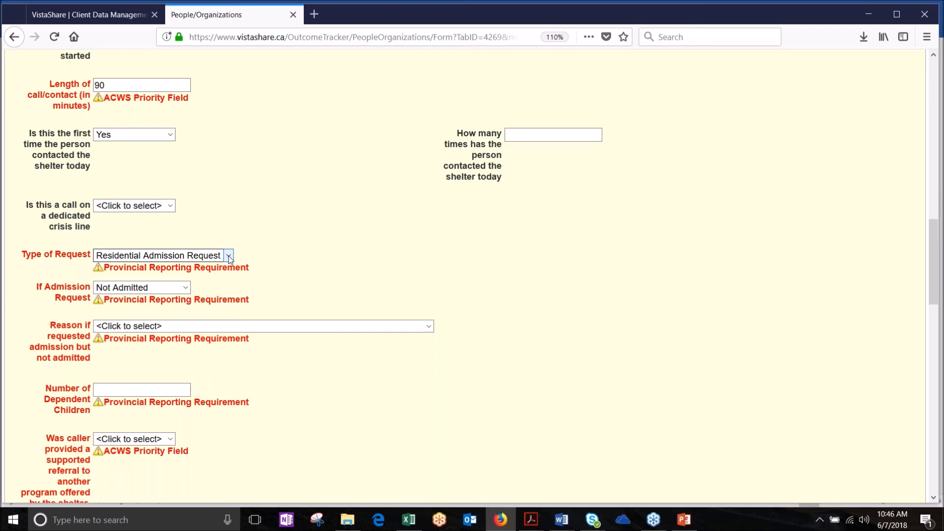
click(228, 256)
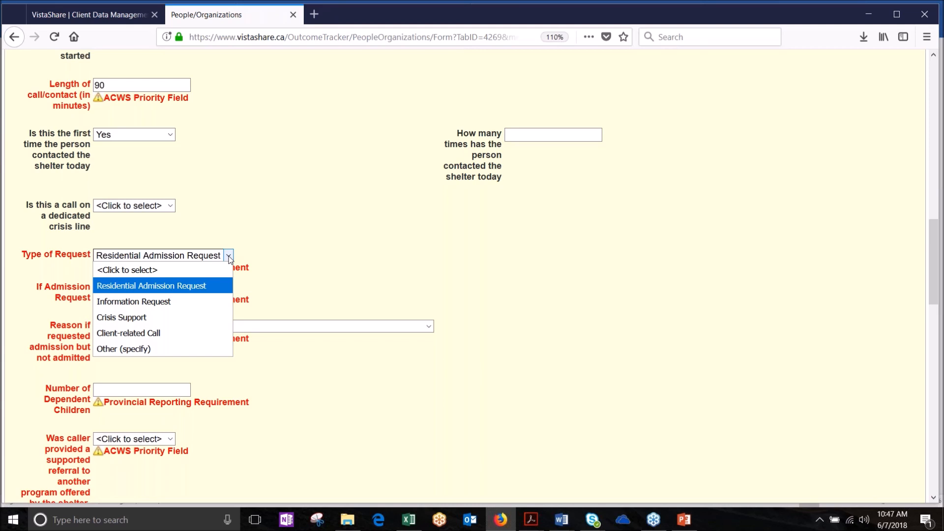
click(229, 258)
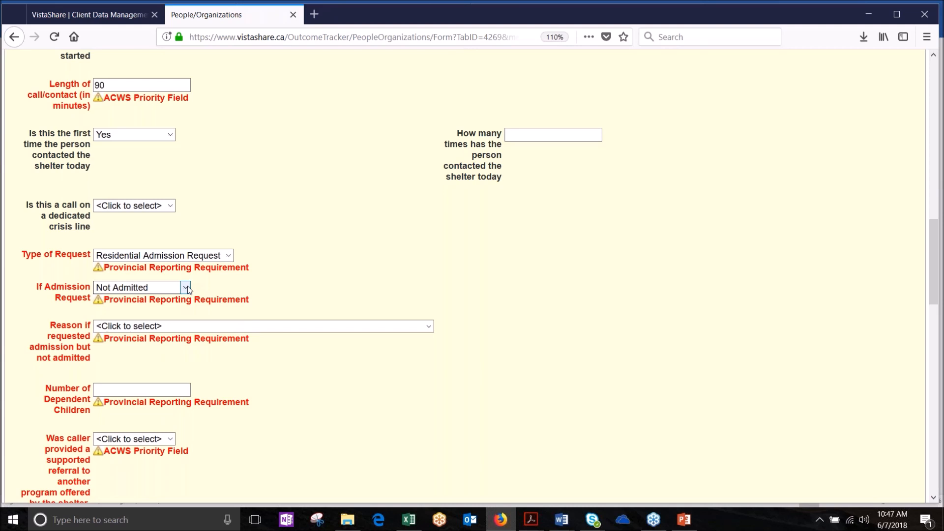
click(131, 255)
click(132, 255)
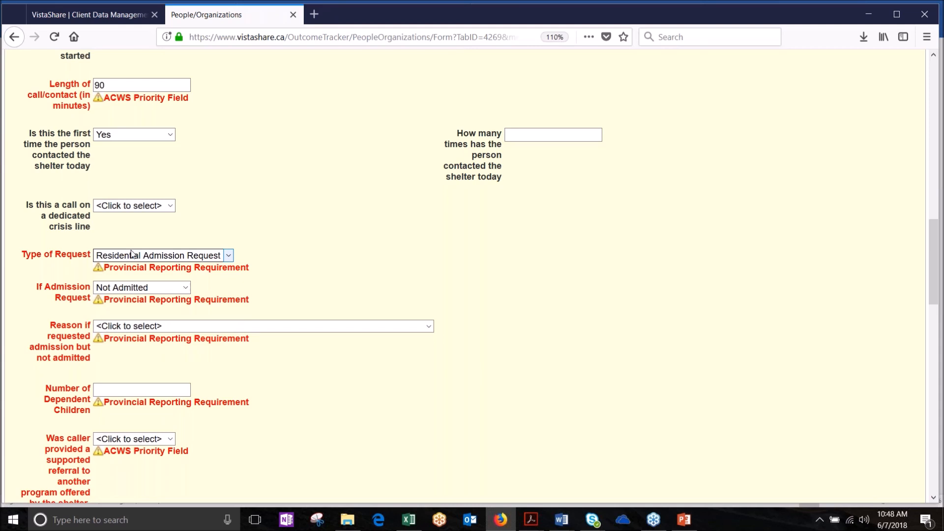
Step: Mark the admission request as Not Admitted and bring up the non-admission reasons
click(186, 289)
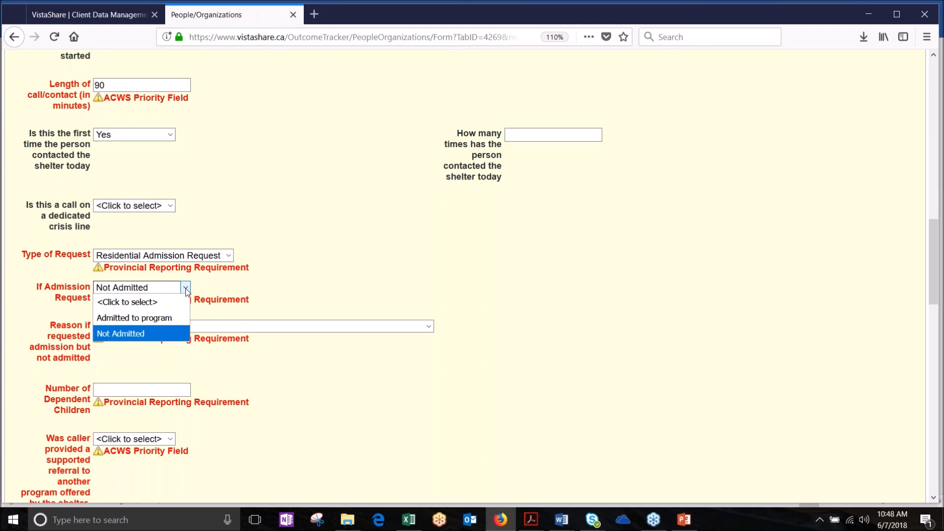
click(147, 332)
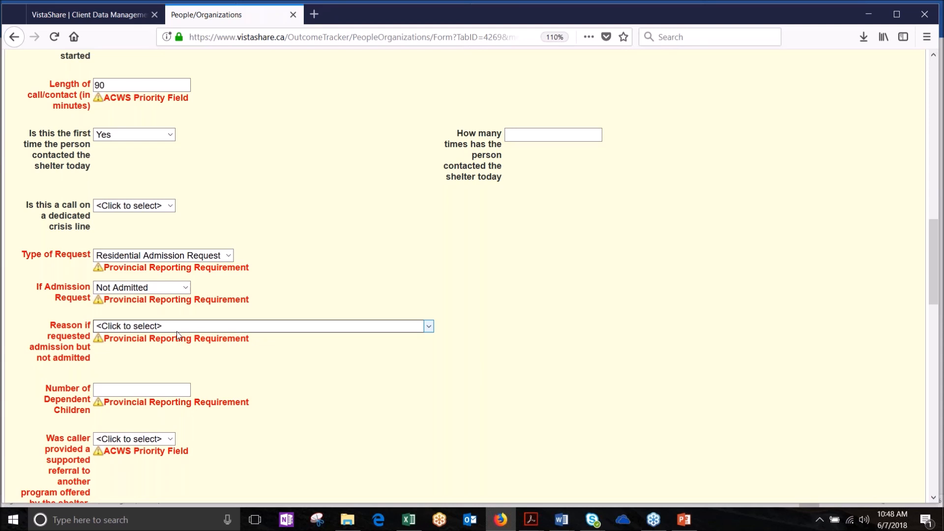
click(177, 332)
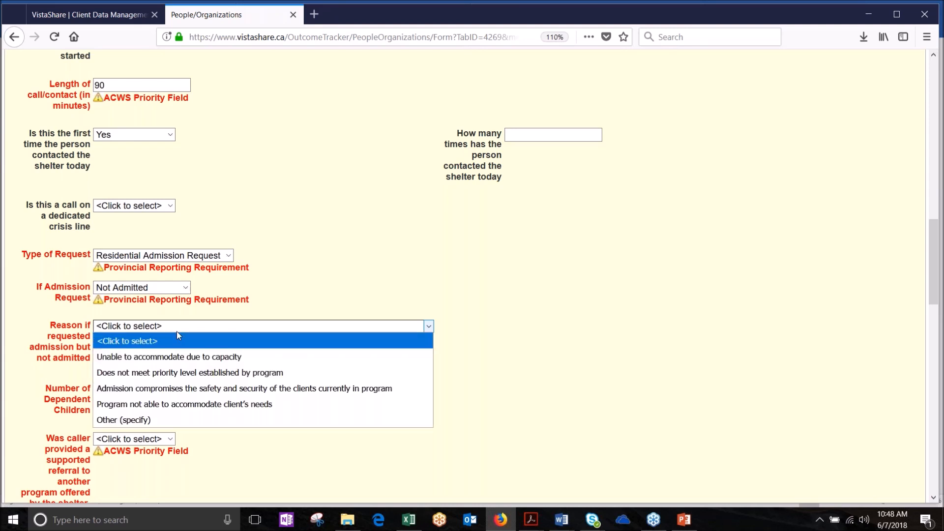
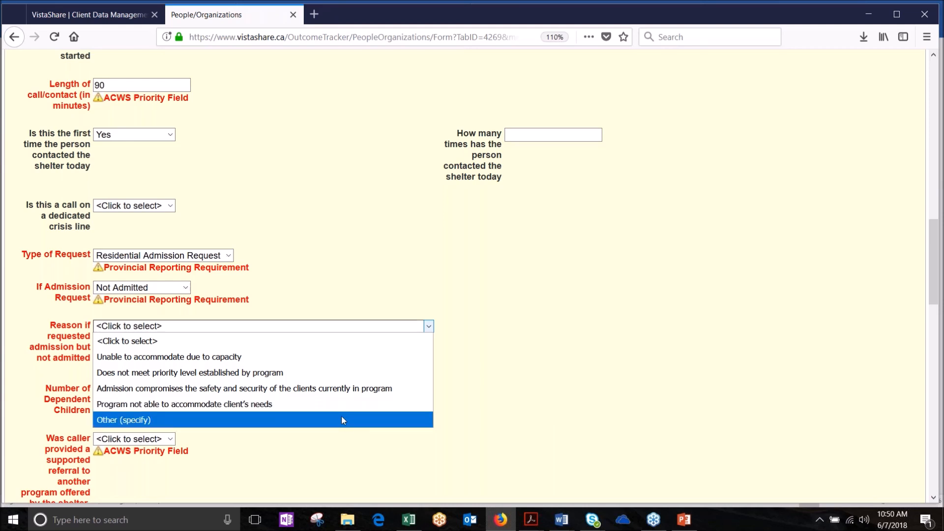
Step: Change the not-admitted reason from Other (specify) to Unable to accommodate due to capacity, leaving the detail blank
click(341, 417)
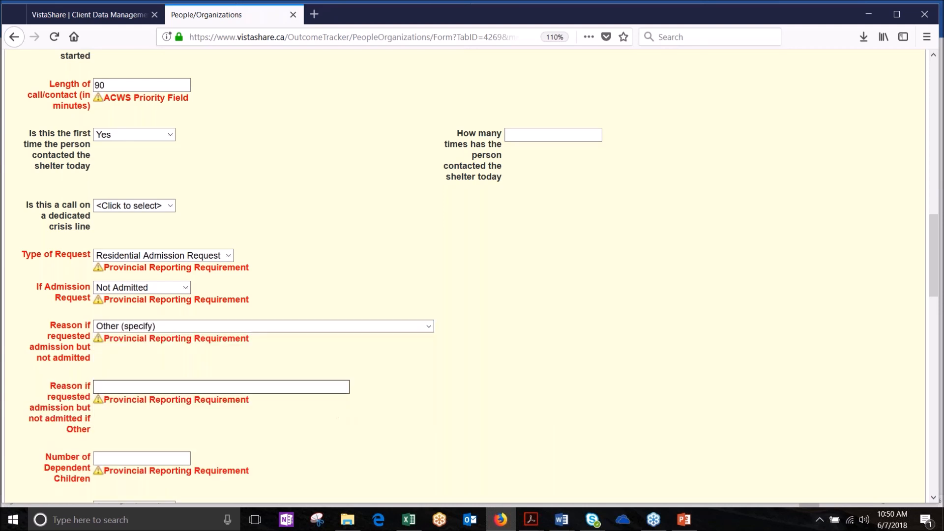
click(271, 382)
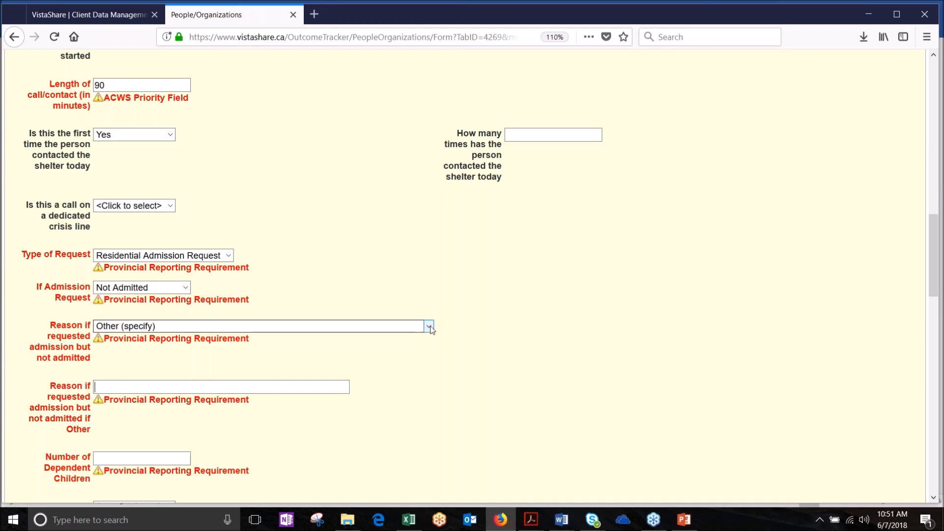
click(430, 326)
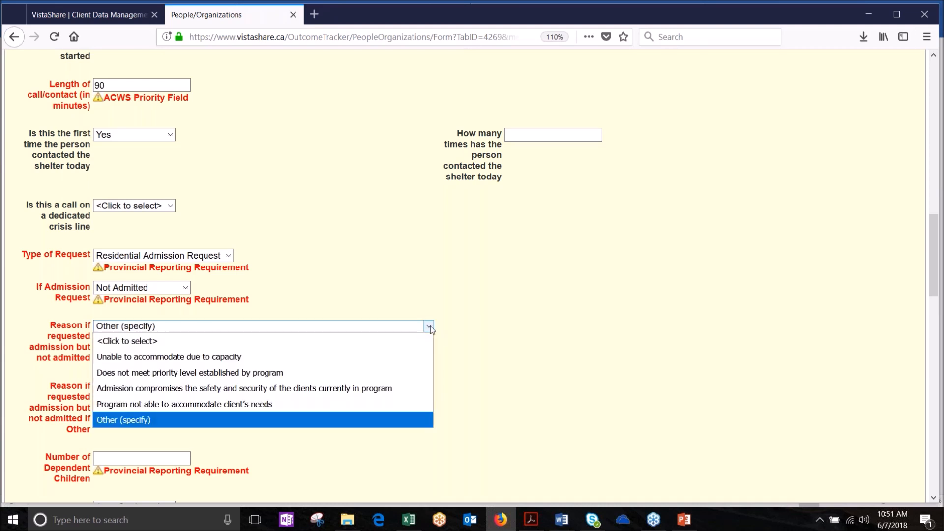
click(215, 360)
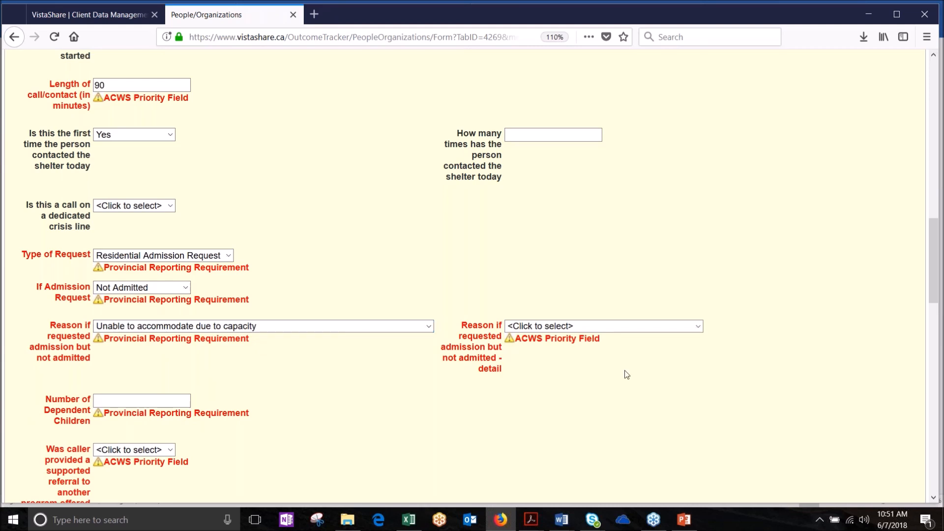
click(698, 327)
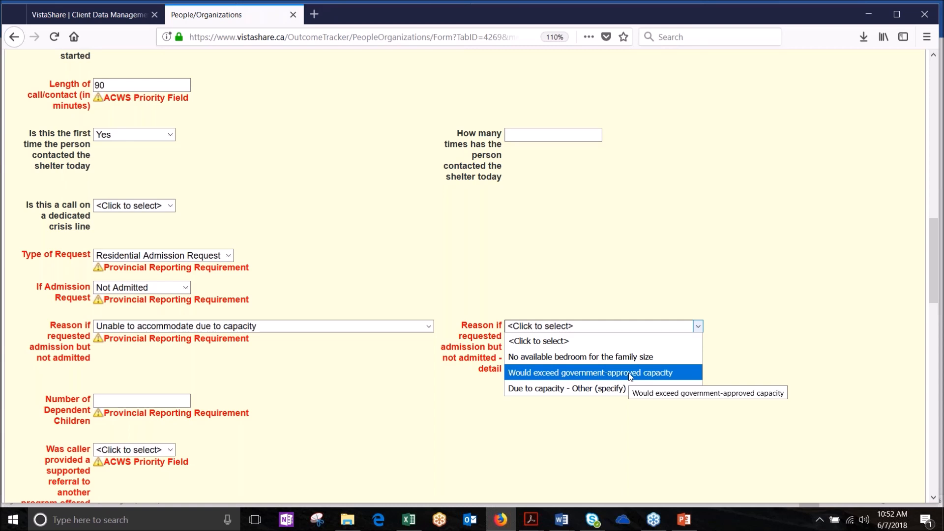
click(547, 340)
click(158, 401)
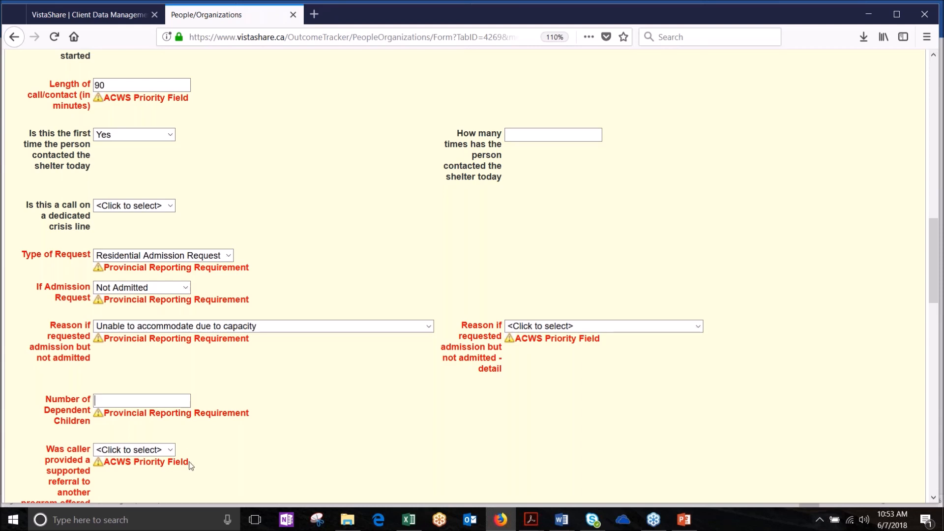
Step: Answer Yes to 'Was caller provided a supported referral' and enter 1 dependent child
scroll(191, 461, down, 5)
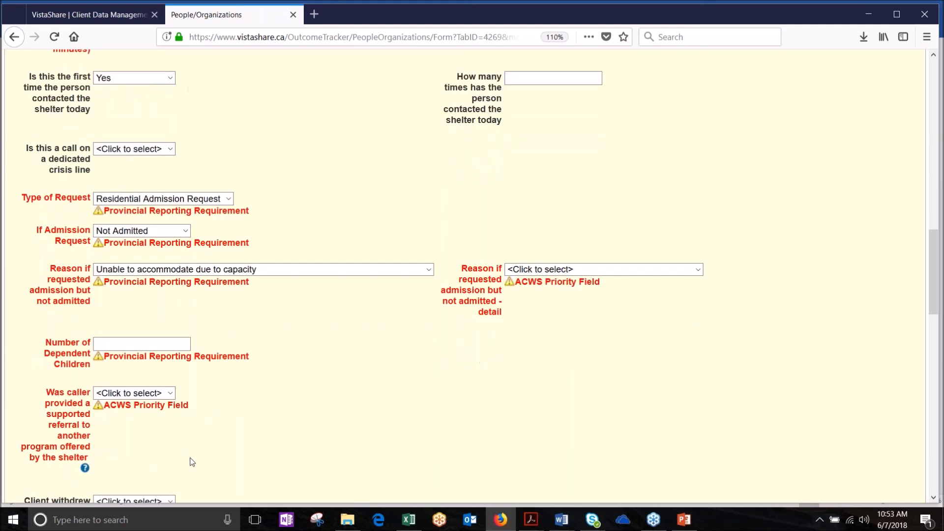
scroll(191, 462, down, 1)
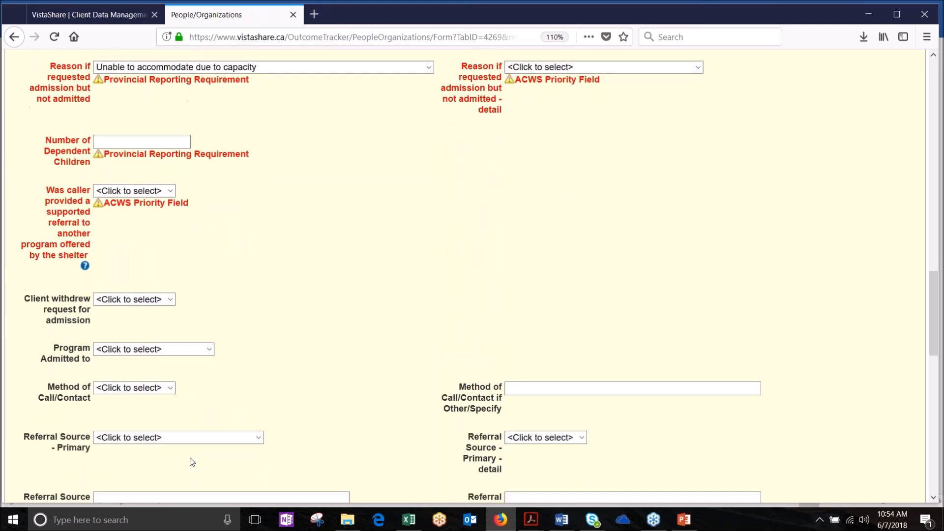
scroll(191, 462, down, 2)
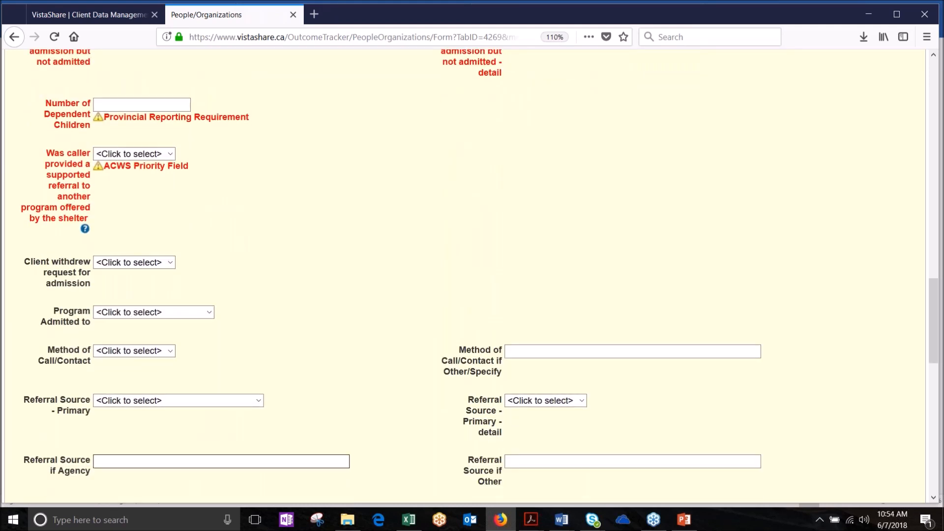
scroll(192, 463, down, 2)
scroll(191, 462, up, 2)
click(170, 154)
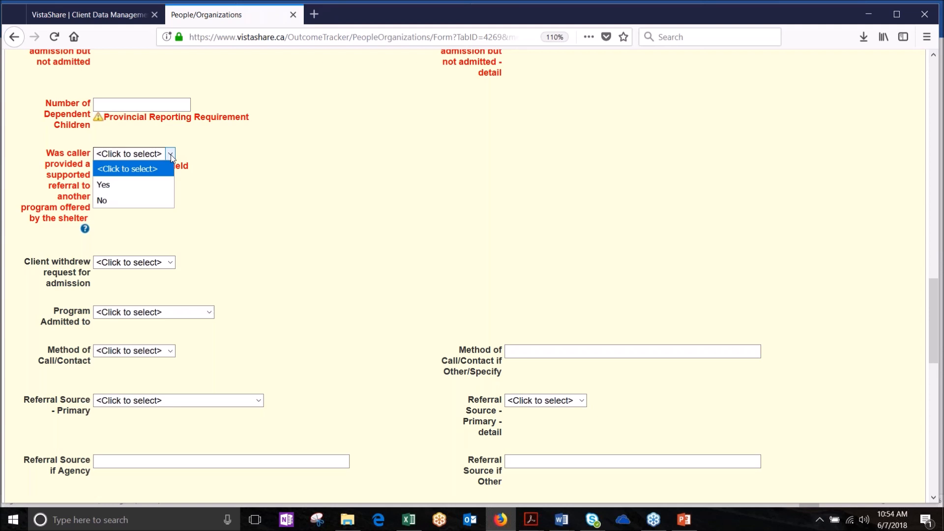
click(129, 192)
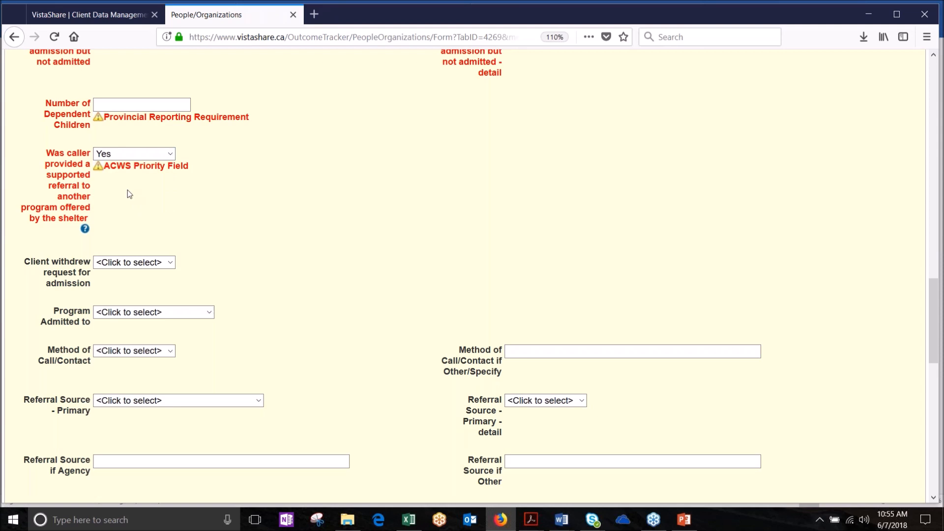
click(163, 106)
text(1)
scroll(280, 145, down, 6)
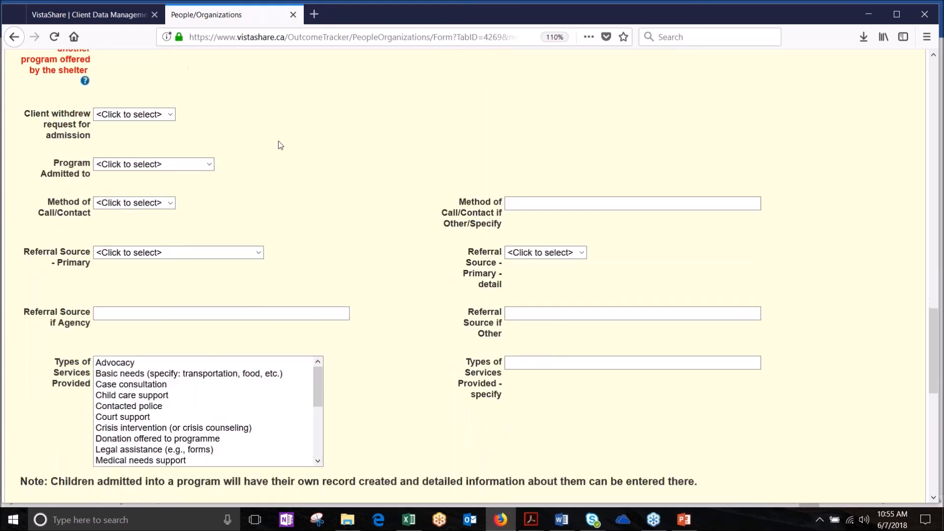
scroll(279, 145, down, 5)
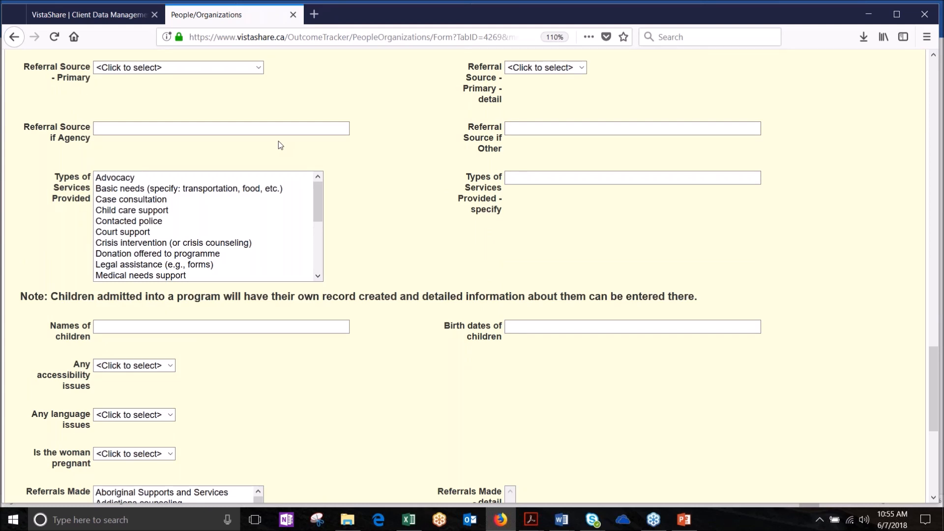
scroll(278, 141, down, 5)
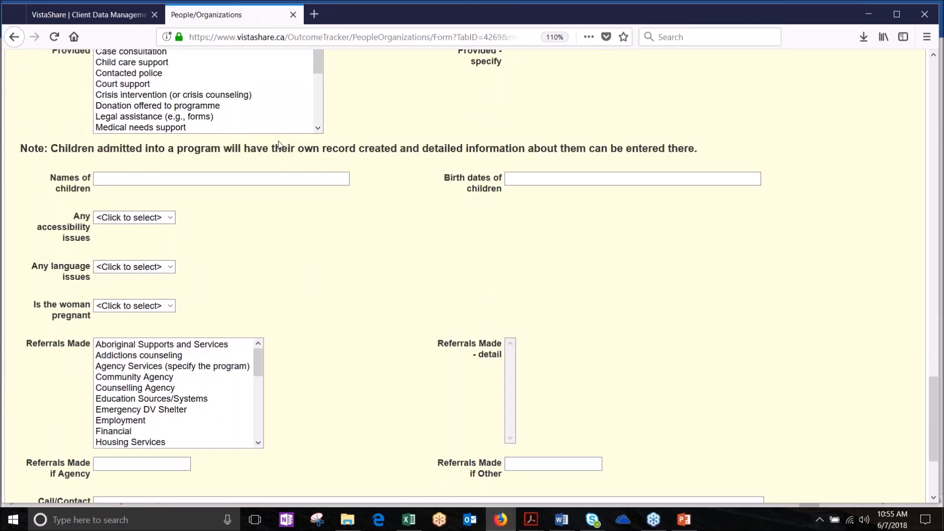
scroll(278, 144, down, 3)
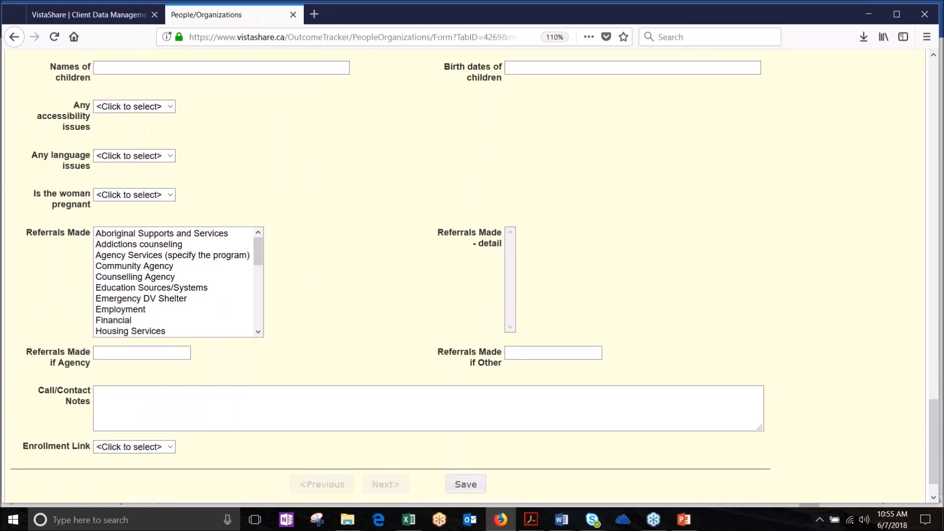
scroll(474, 280, up, 1)
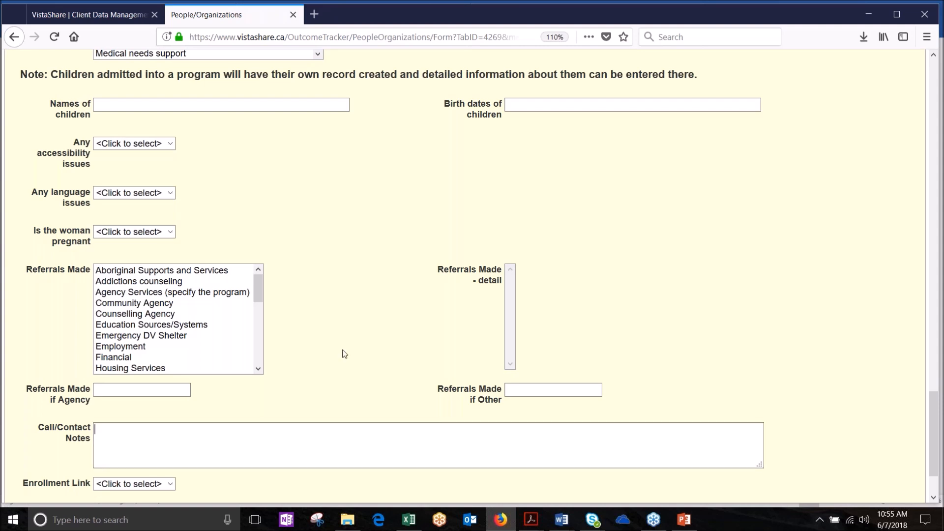
scroll(344, 354, up, 10)
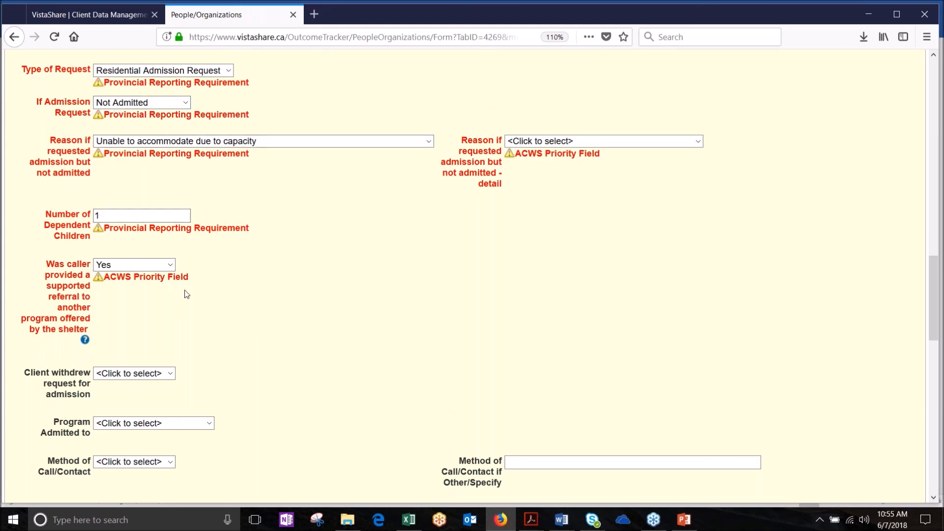
Step: Clear the supported-referral answer, the dependent-children count of 1, and the not-admitted reason
click(170, 267)
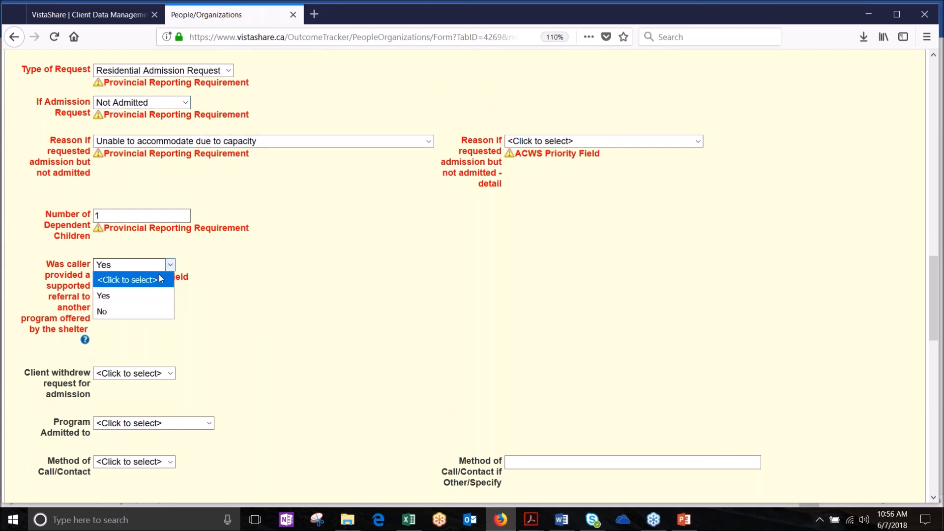
click(159, 279)
drag(126, 217, 80, 217)
key(BackSpace)
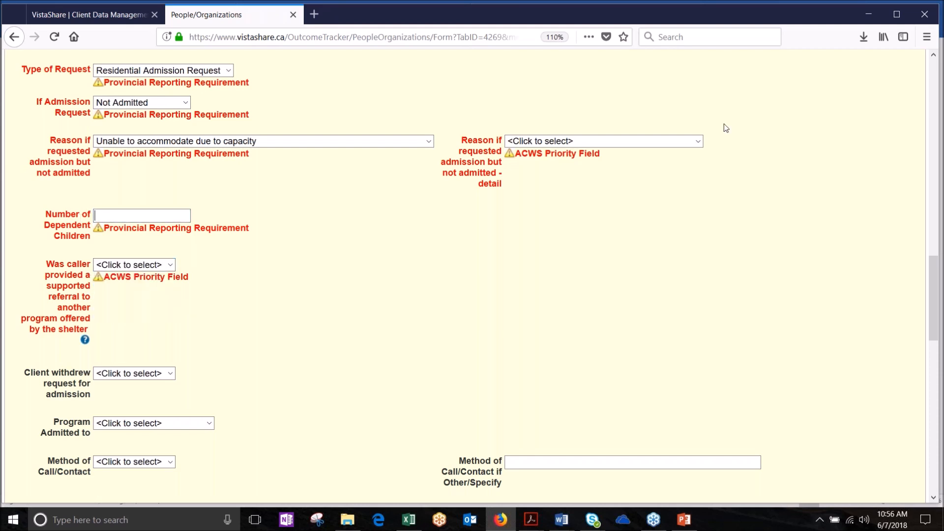
click(697, 141)
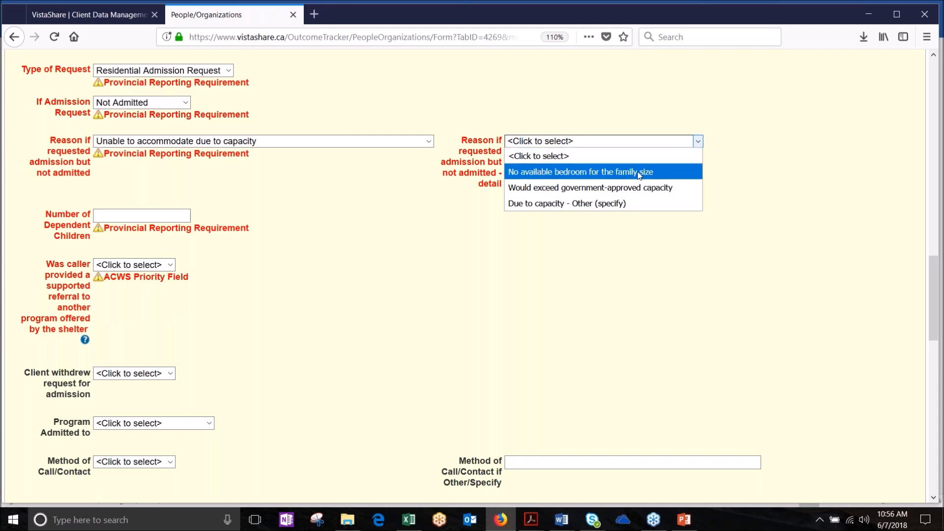
click(602, 159)
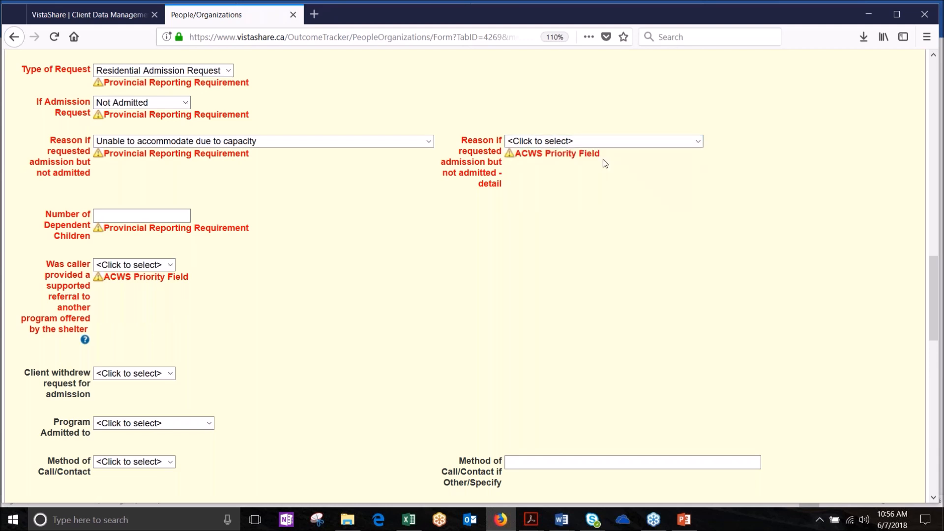
click(429, 142)
click(307, 157)
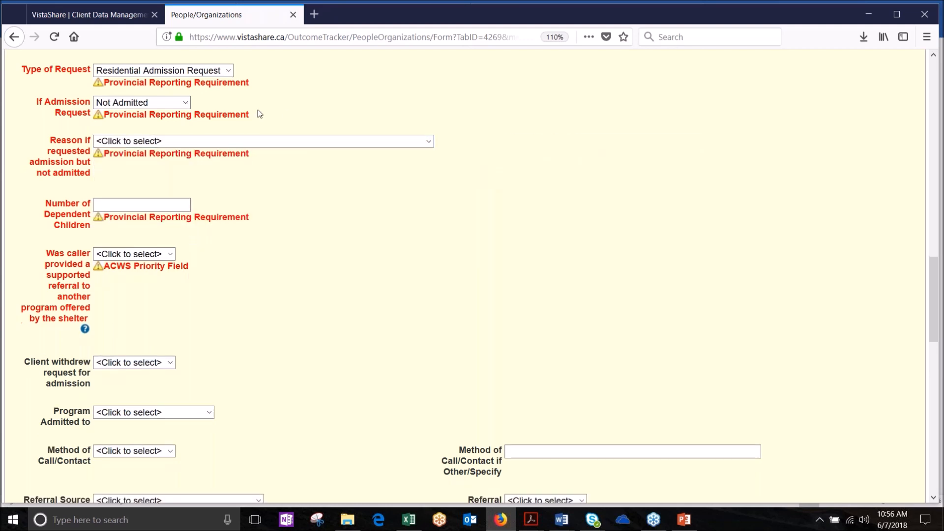
click(186, 103)
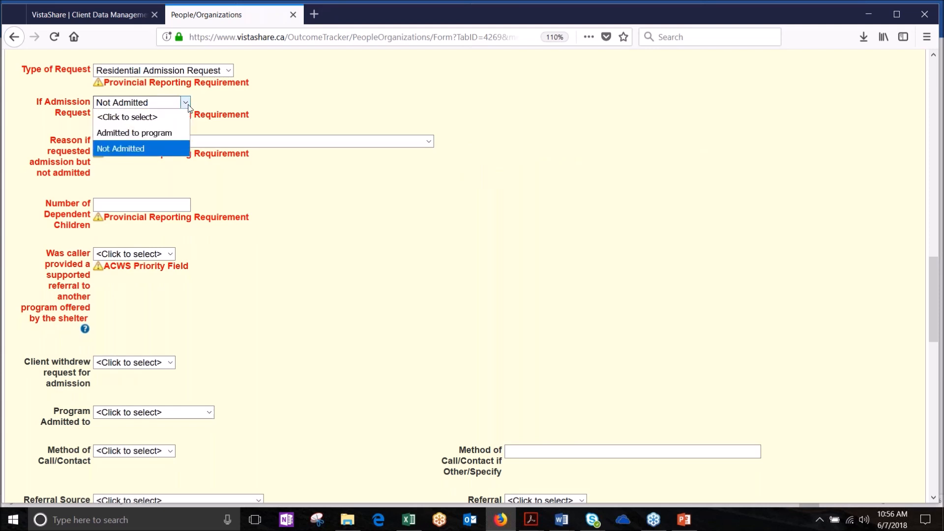
click(169, 121)
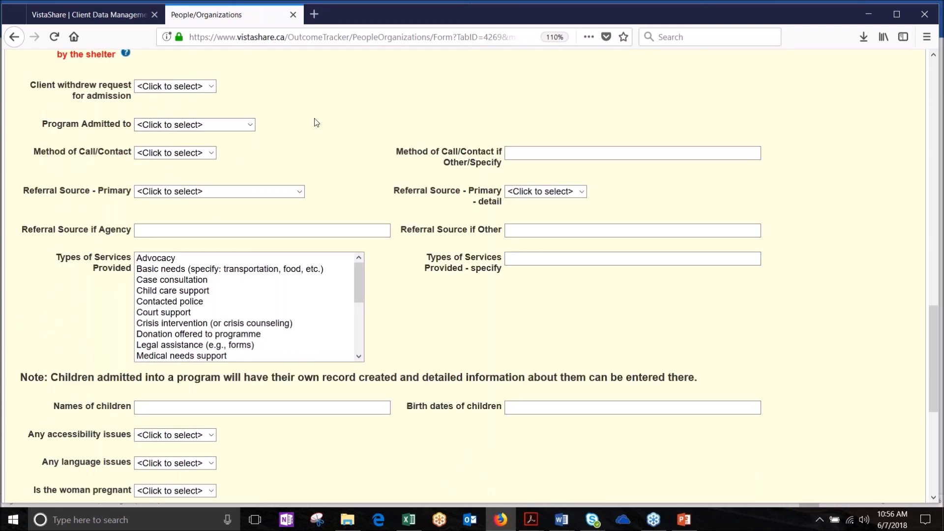
Step: Mark the admission request as Admitted to program with supported referral answered No
scroll(314, 122, up, 5)
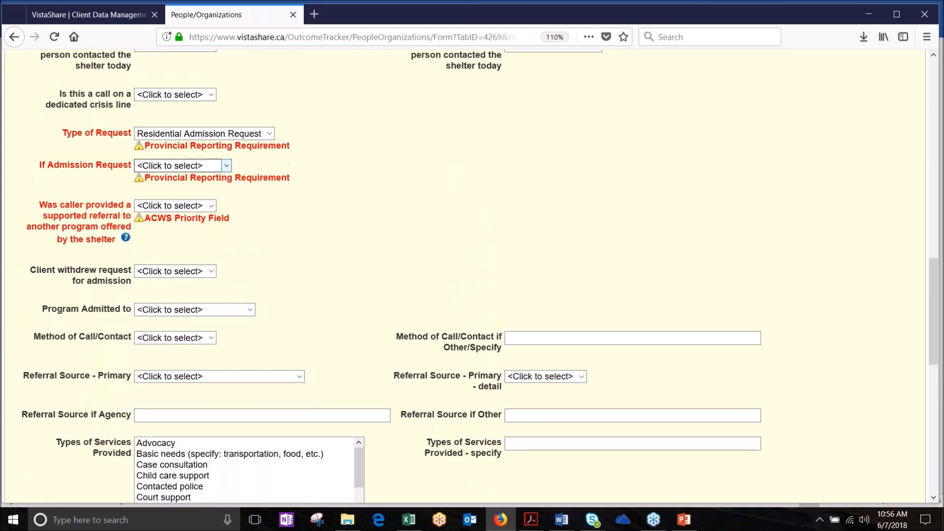
click(226, 166)
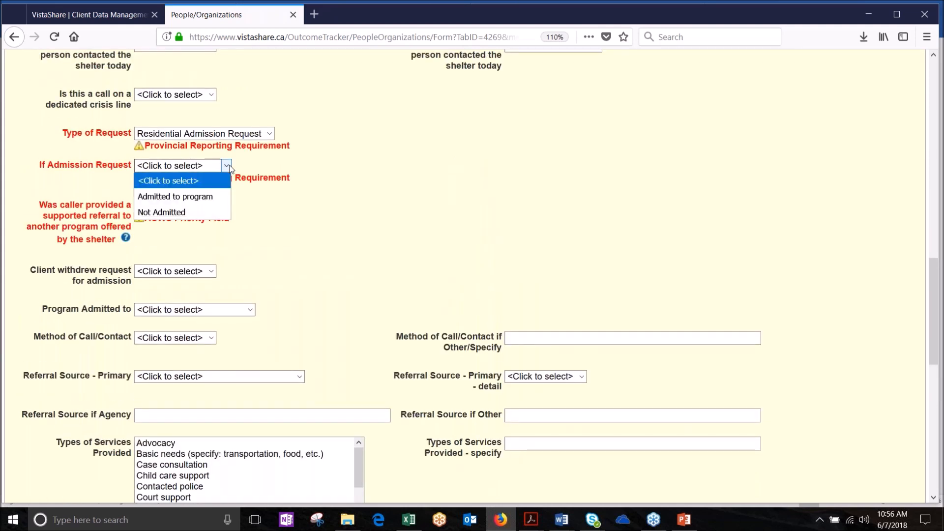
click(195, 197)
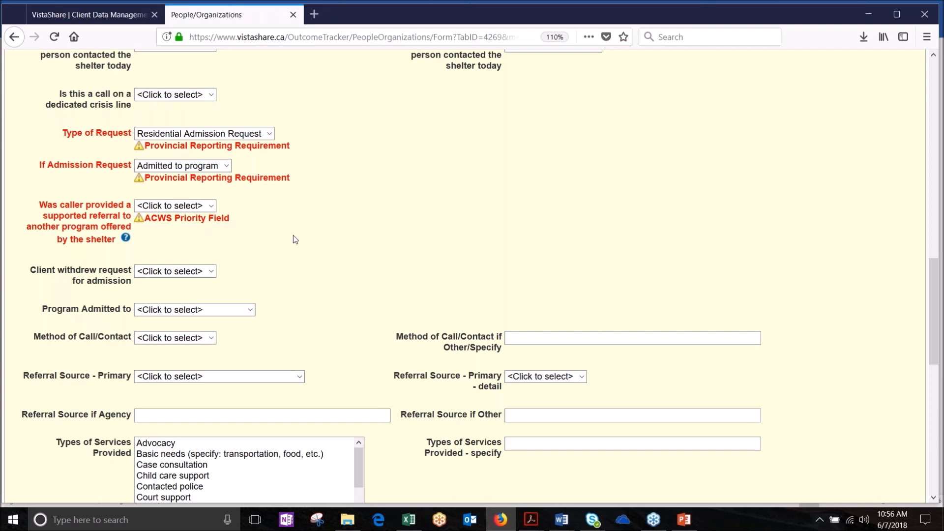
click(211, 206)
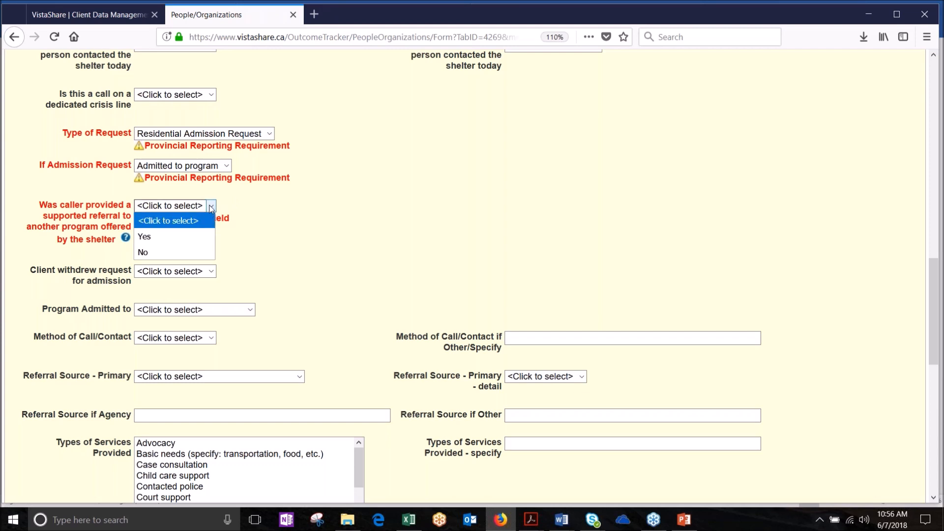
click(196, 251)
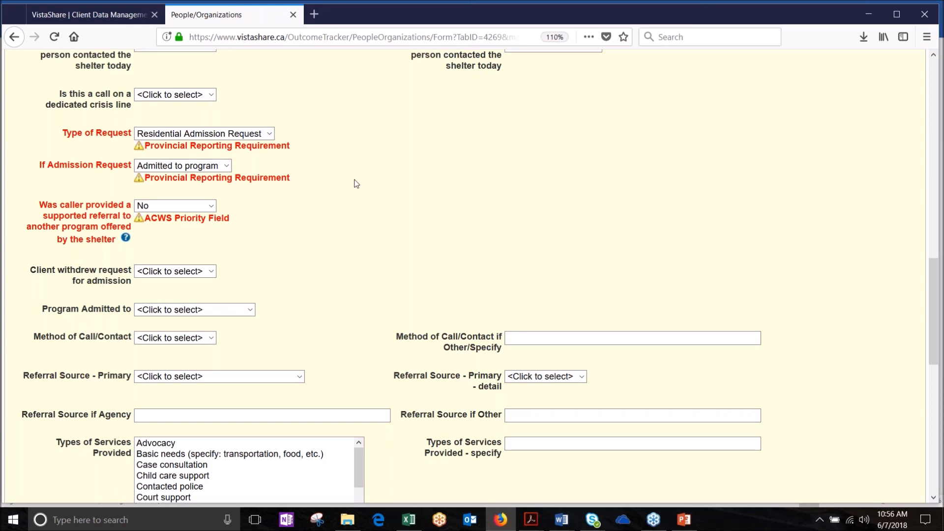
scroll(357, 184, down, 10)
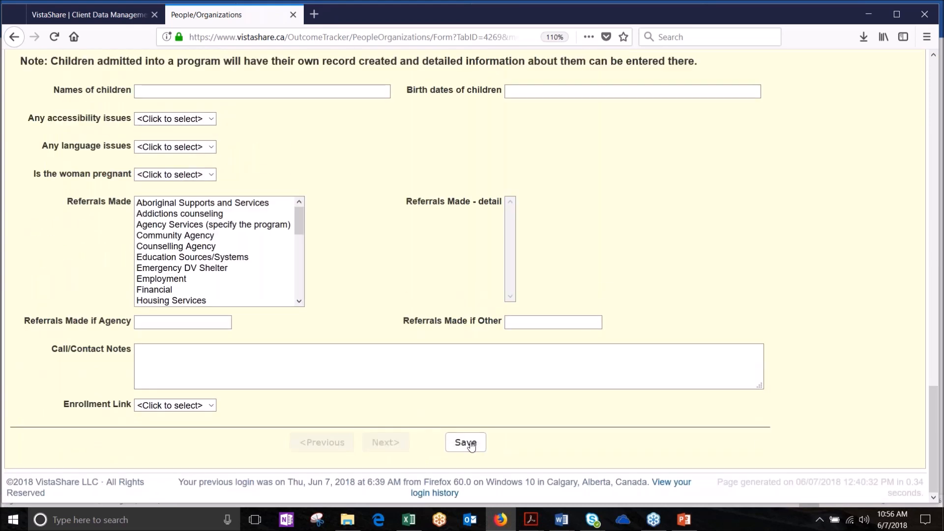
Step: Save the contact form and add the Residential (ACWS) - Adult role with begin date 06/05/2018
click(471, 445)
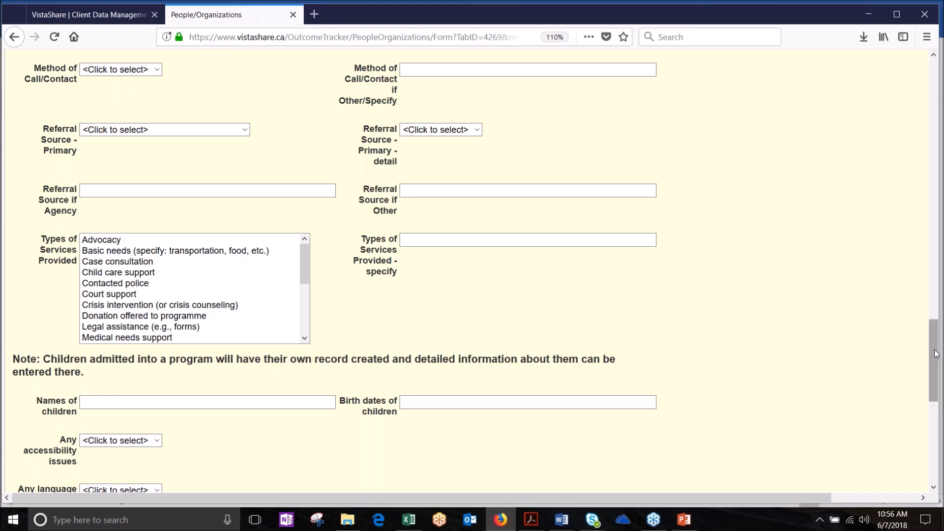
drag(935, 354, 917, 93)
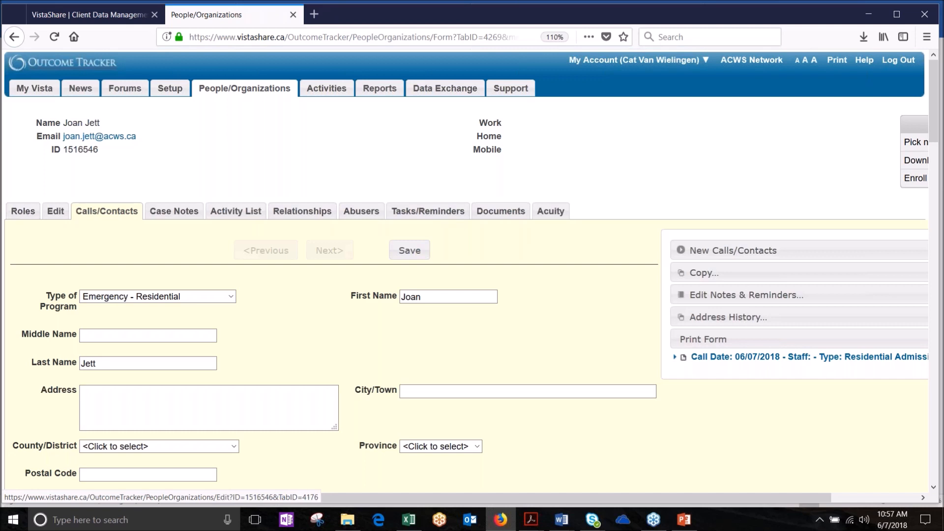
click(23, 211)
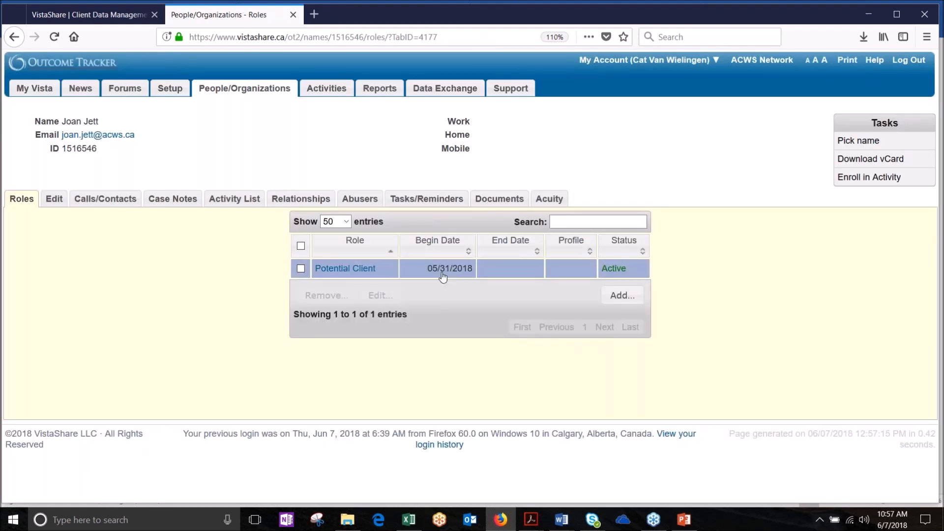
click(621, 295)
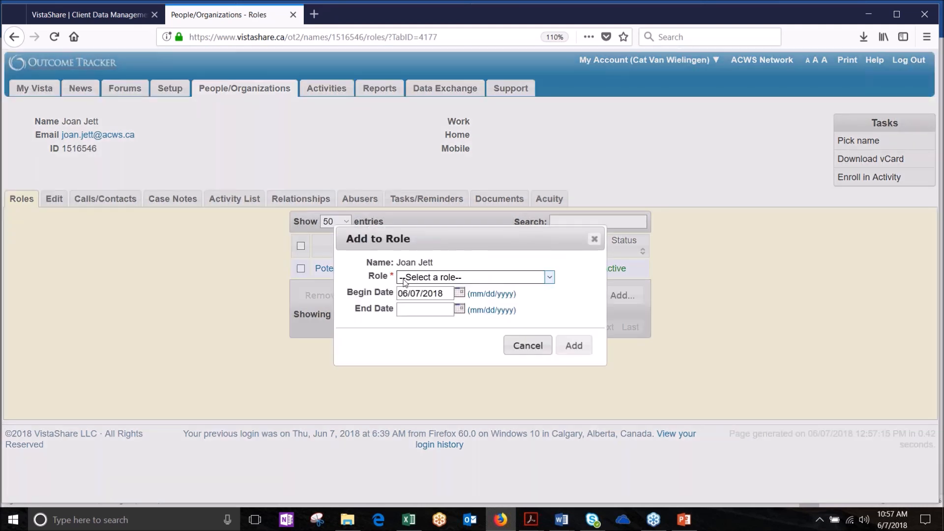
click(549, 277)
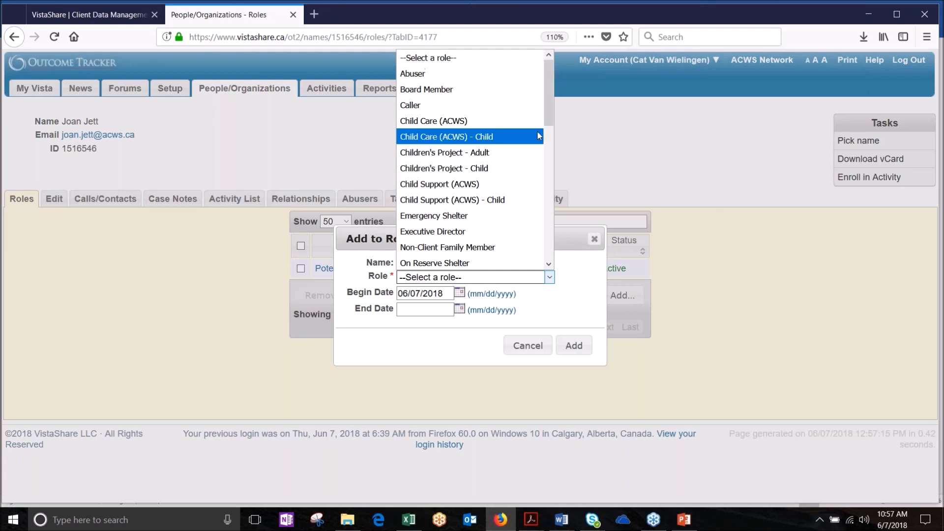
drag(553, 109, 554, 173)
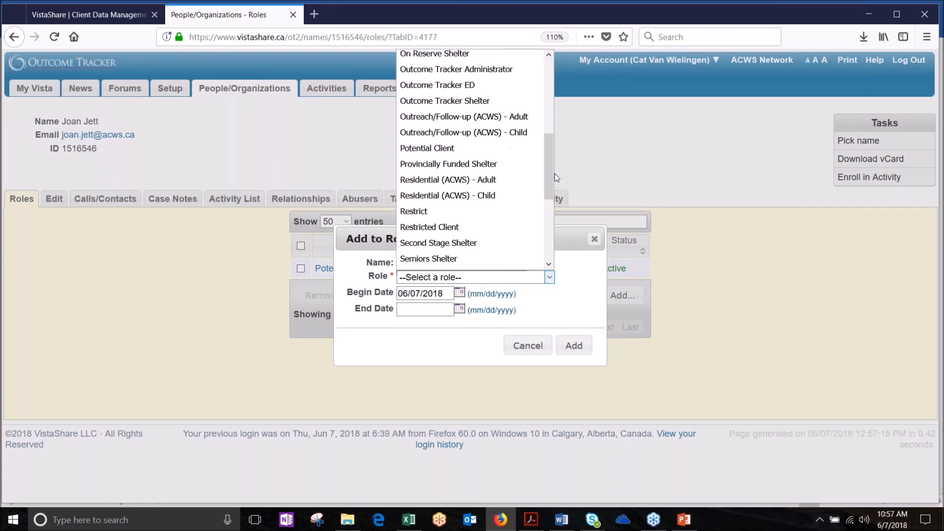
click(439, 181)
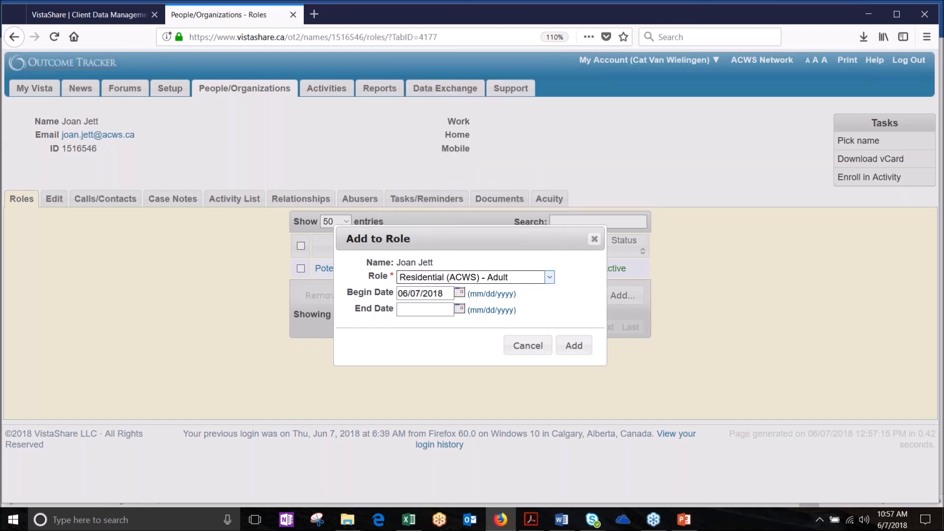
click(420, 292)
key(BackSpace)
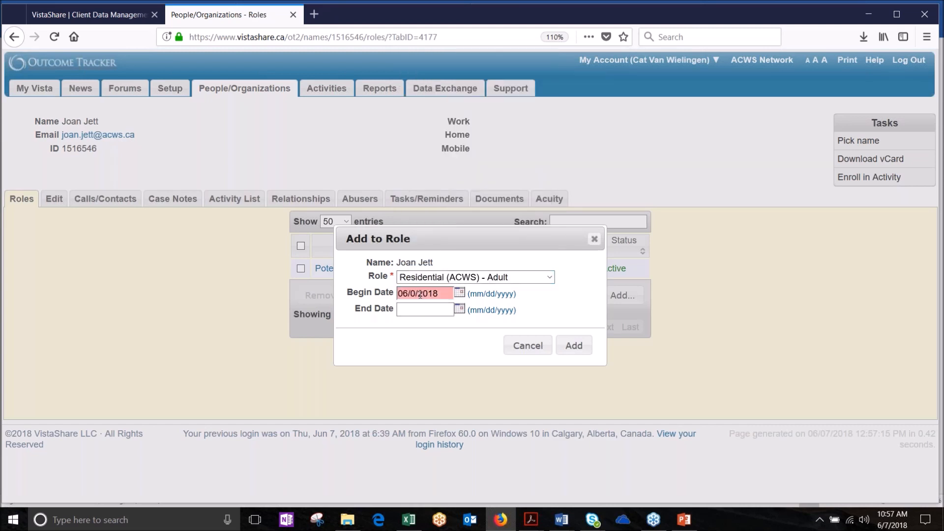
text(5)
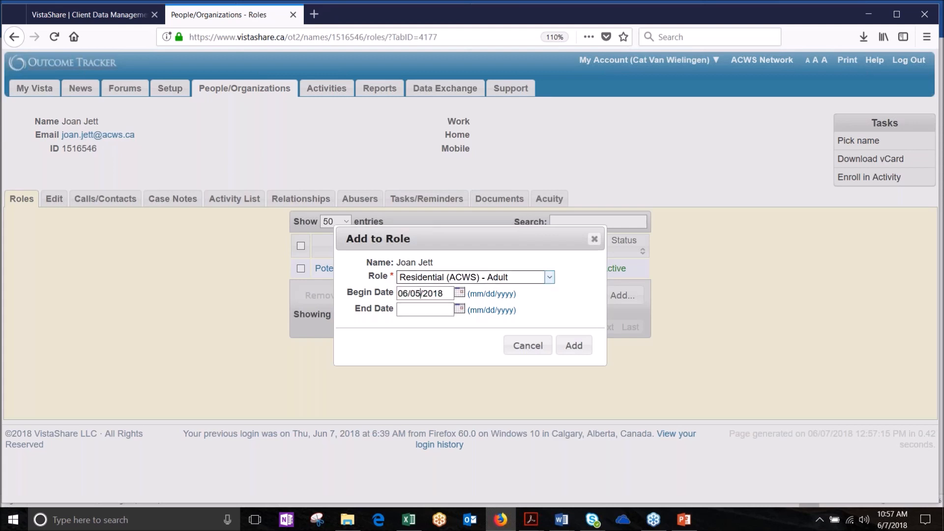
click(573, 345)
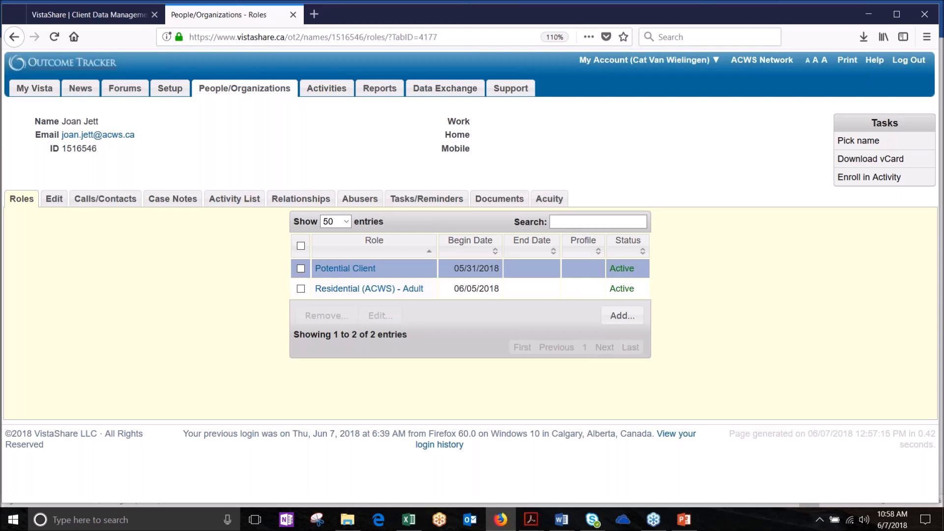
Step: View the Residential (ACWS) - Adult role's details, then bring up the Residential Intake - adult form
click(368, 289)
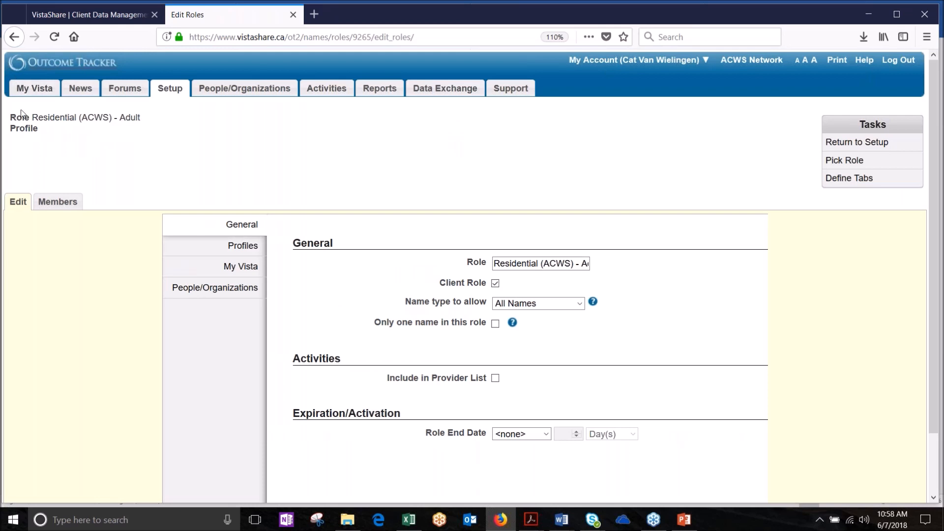
click(19, 34)
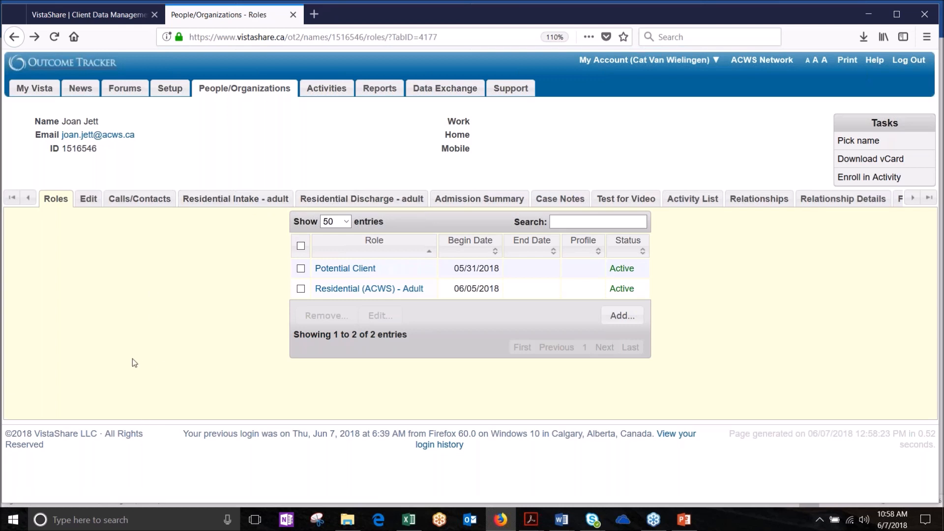
click(223, 200)
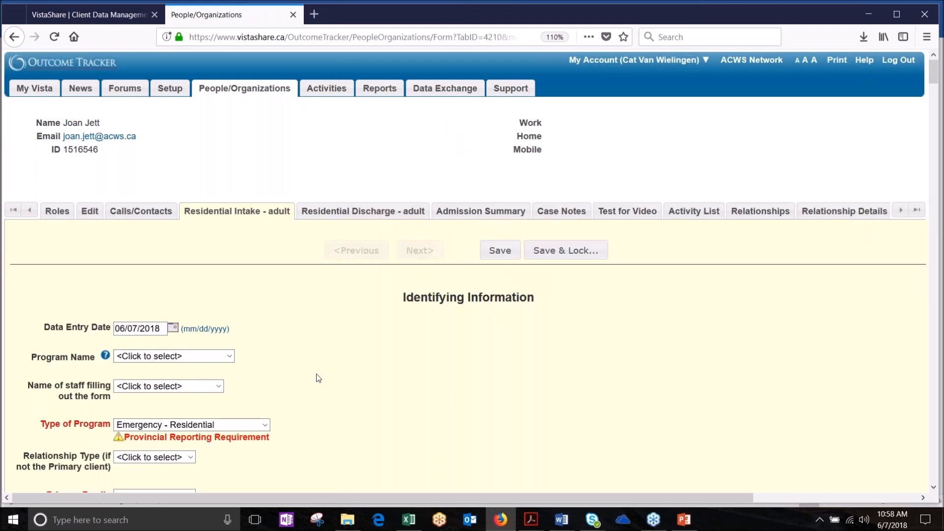
Step: Set Program Name to Residential, select the filling staff member, and set Primary Family Member to Yes
scroll(317, 374, down, 3)
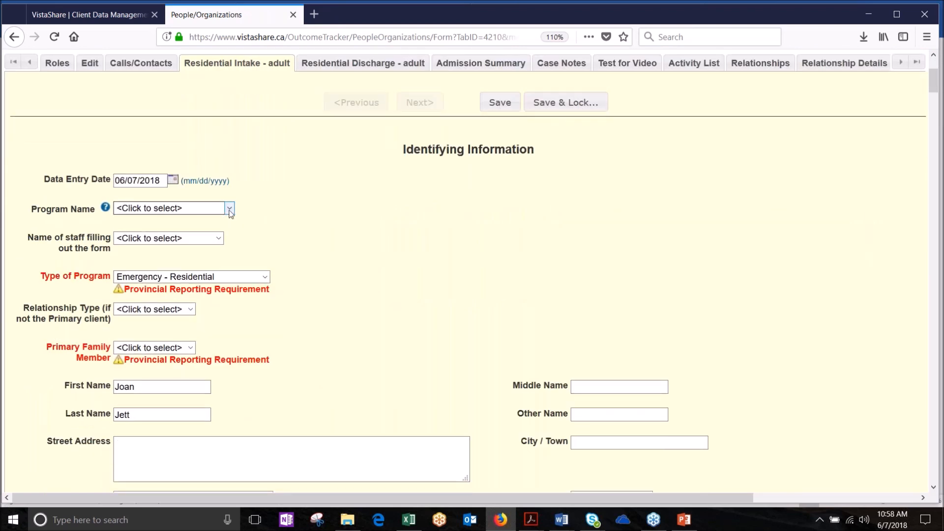
click(229, 208)
click(181, 318)
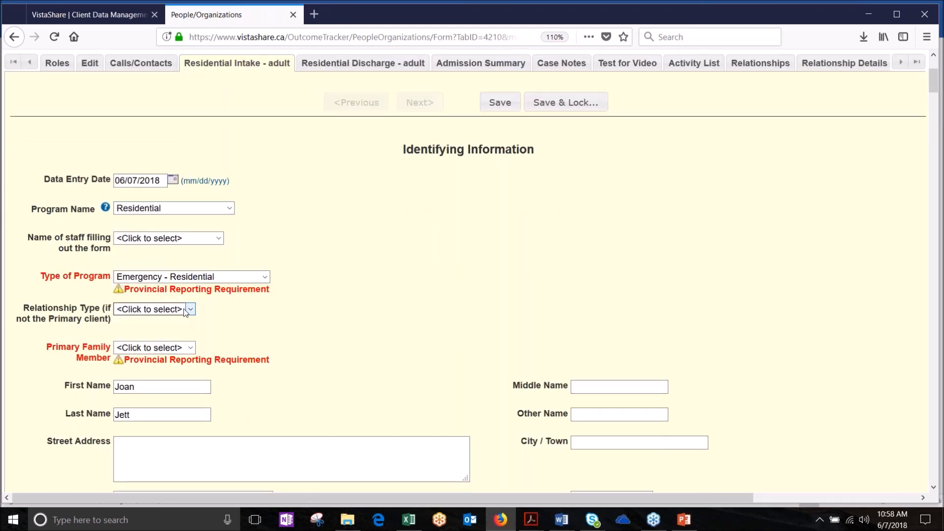
click(167, 240)
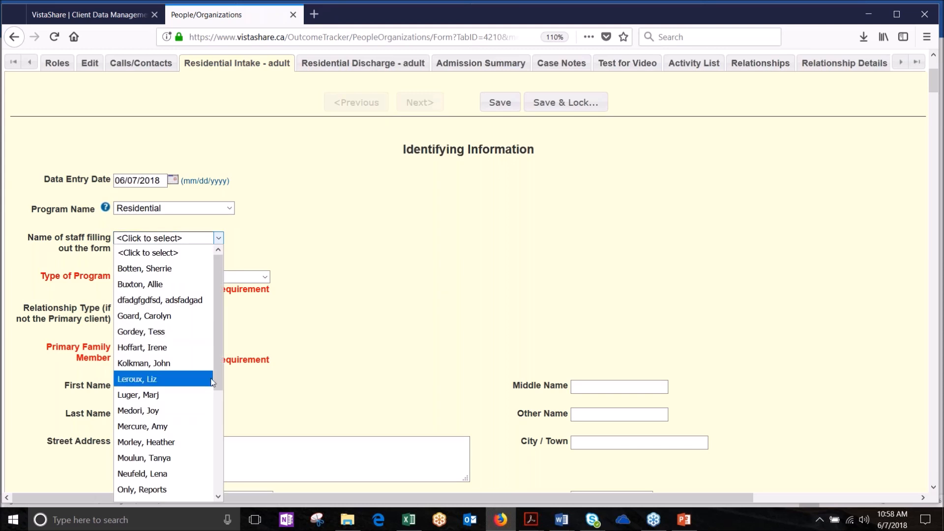
drag(221, 381, 221, 483)
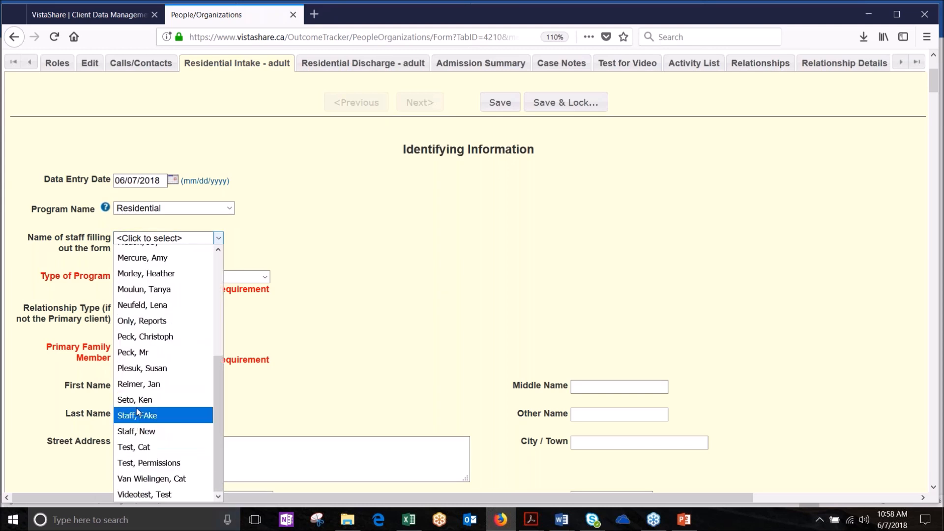
click(150, 478)
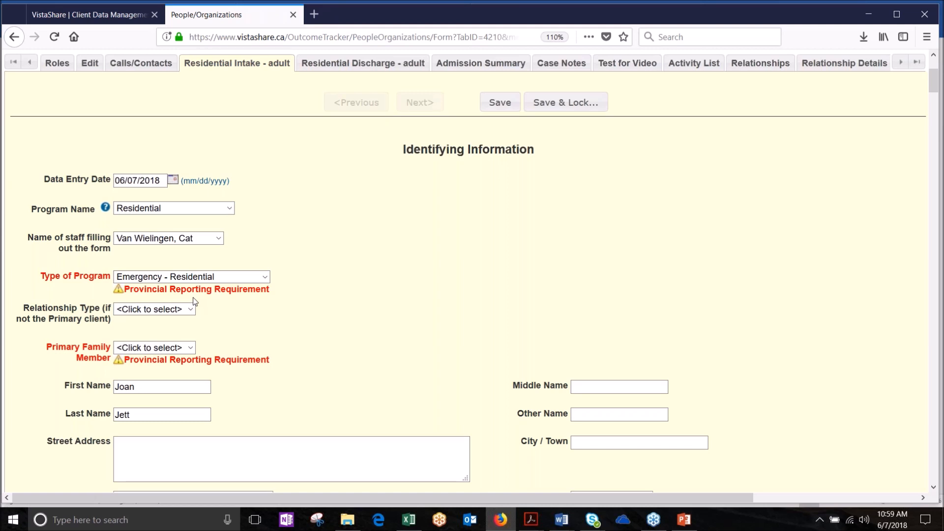
click(191, 350)
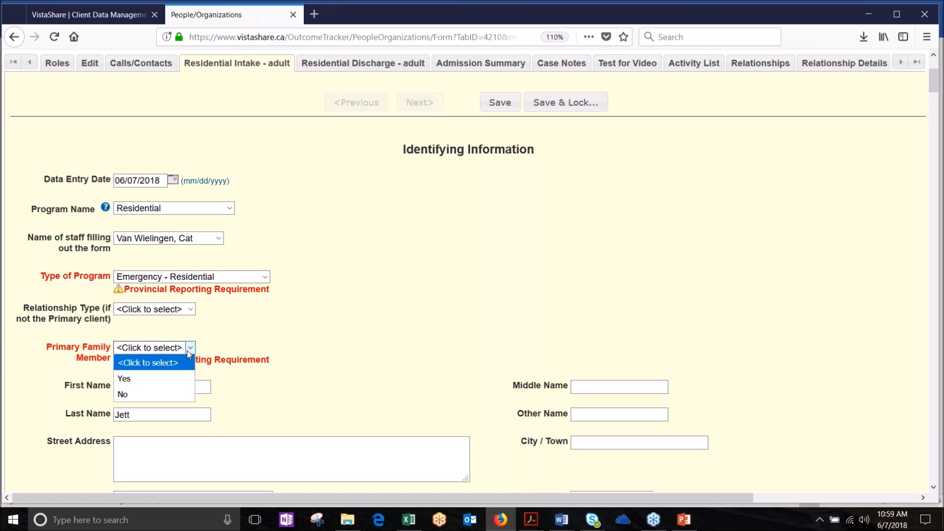
click(153, 378)
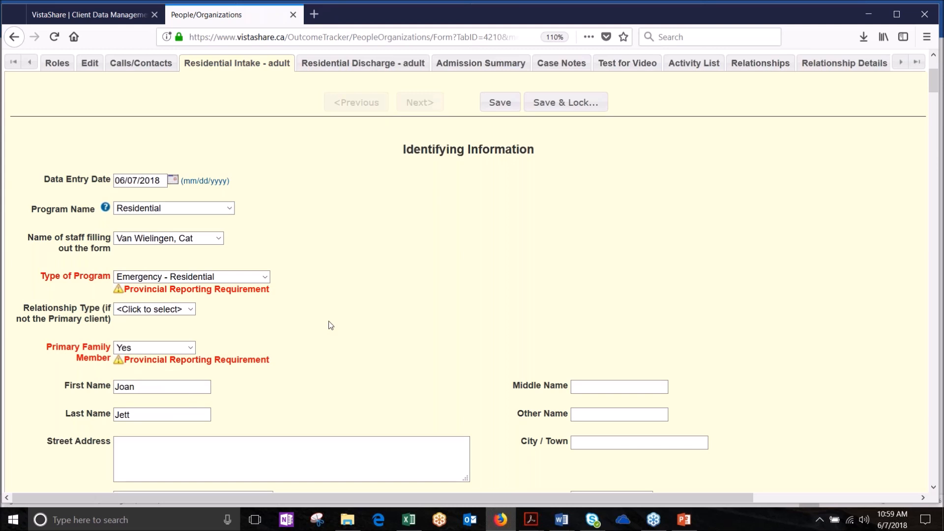
scroll(330, 325, down, 5)
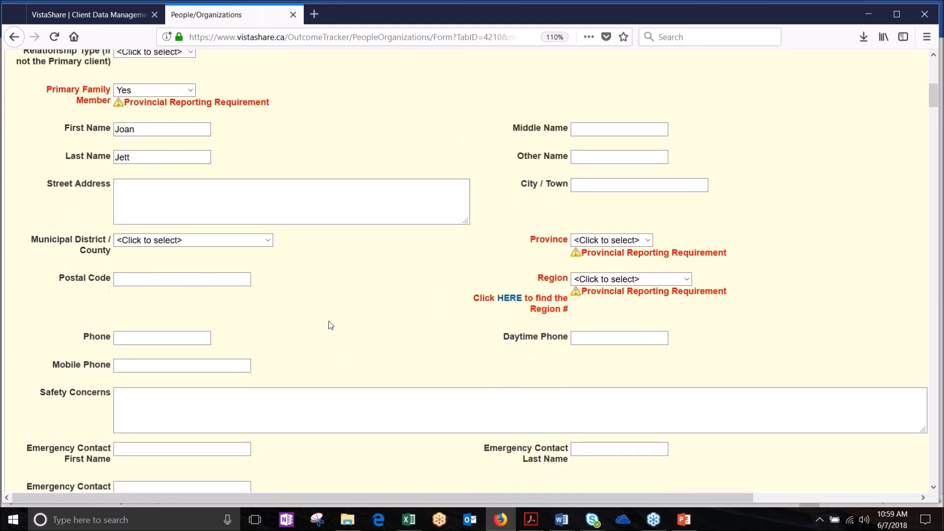
Step: Set the client's Province to AB, leaving Region unselected for now
scroll(330, 325, down, 1)
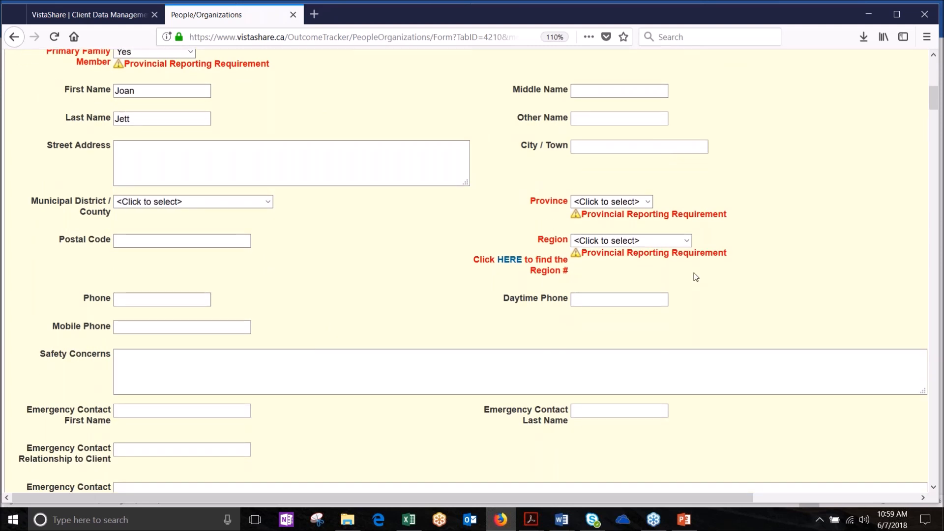
click(648, 203)
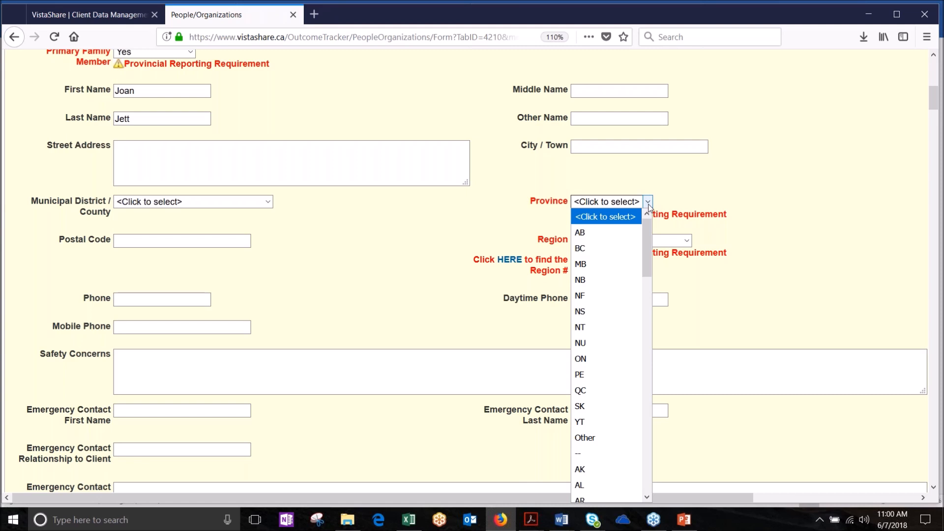
click(594, 240)
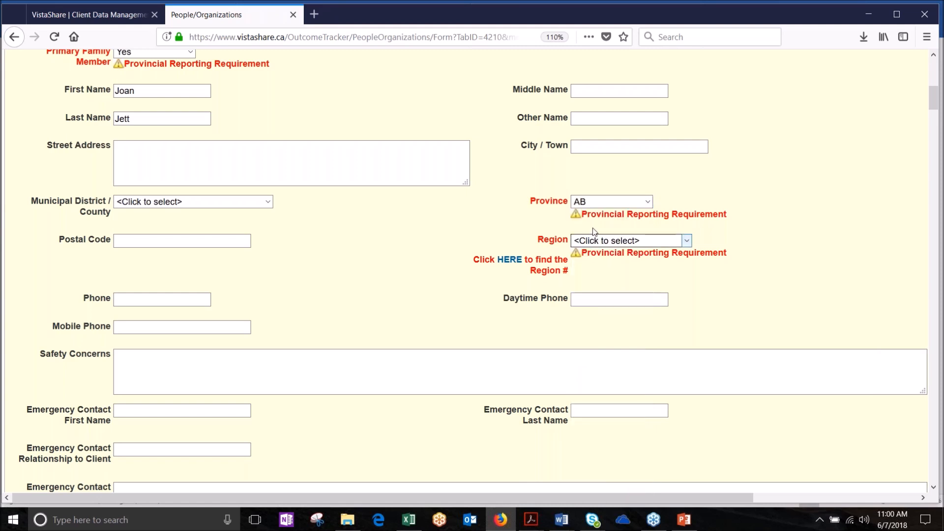
click(686, 241)
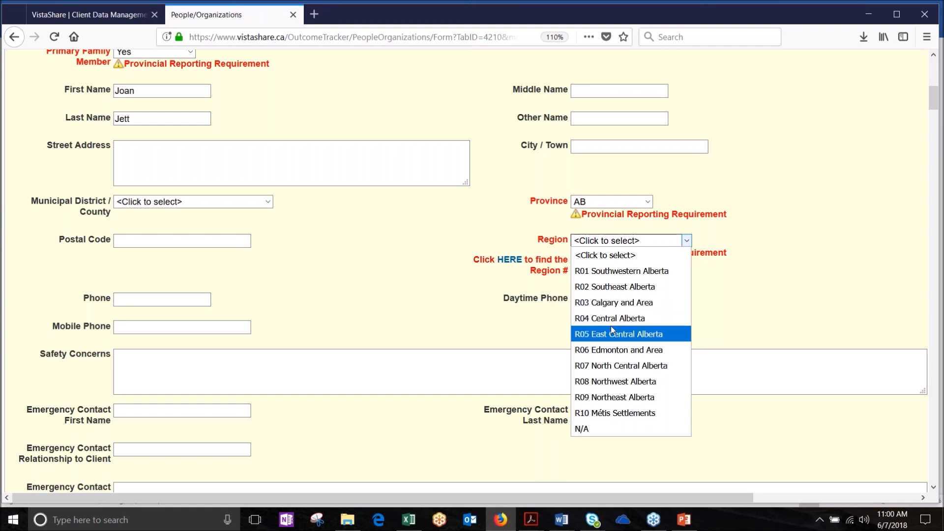
click(548, 320)
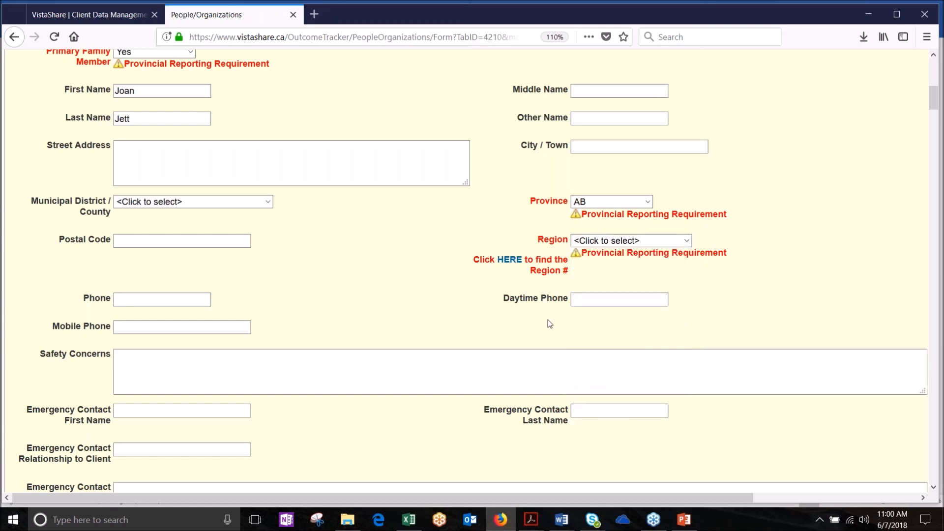
Step: Look up Airdrie on the Child and Family Services site to find Region 3 - Calgary and Area
click(515, 265)
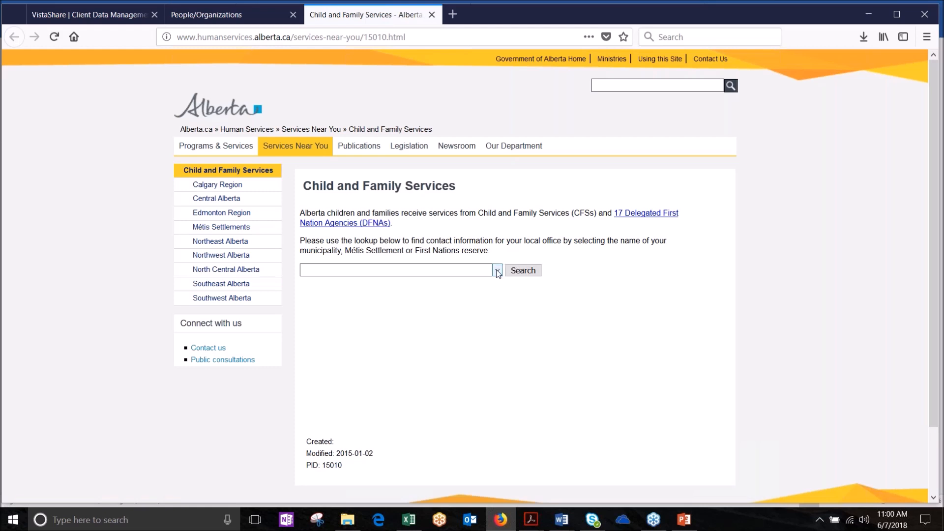
click(497, 270)
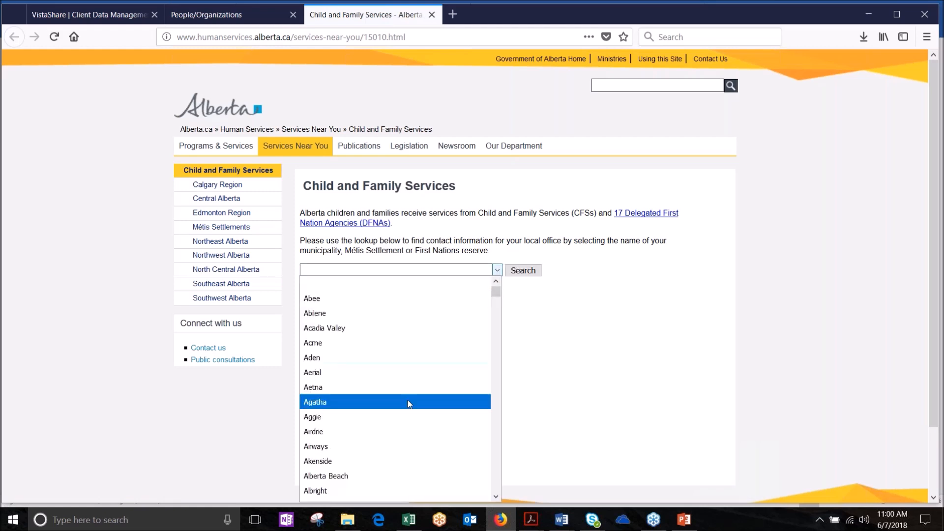
click(420, 431)
click(521, 278)
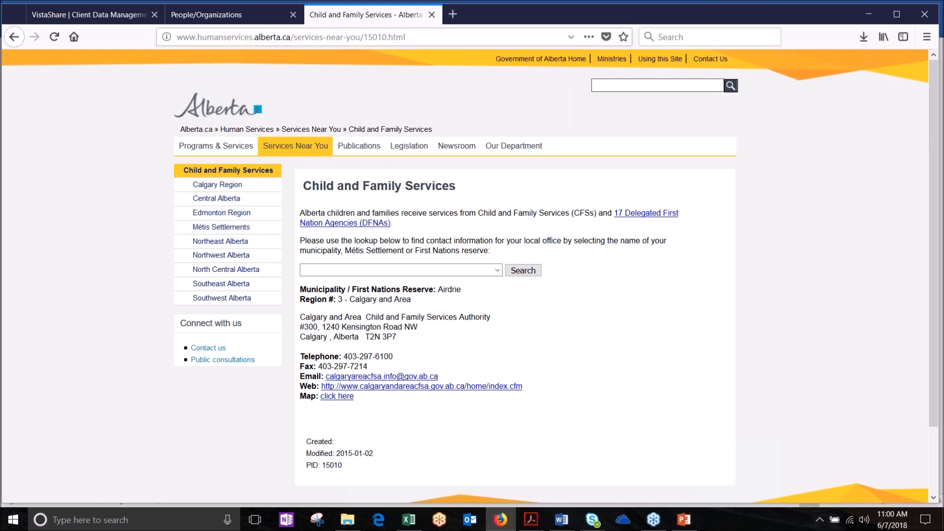
click(231, 14)
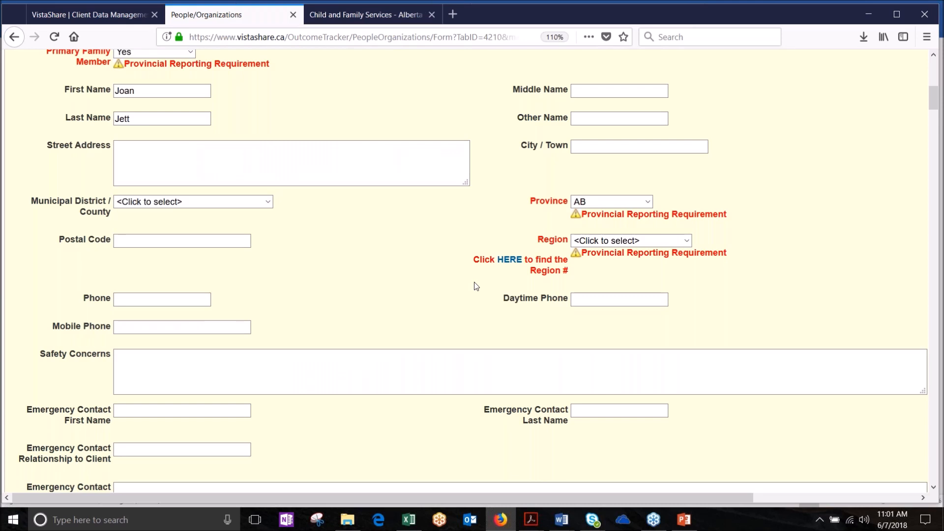
Step: Set the Region to R03 Calgary and Area
click(685, 241)
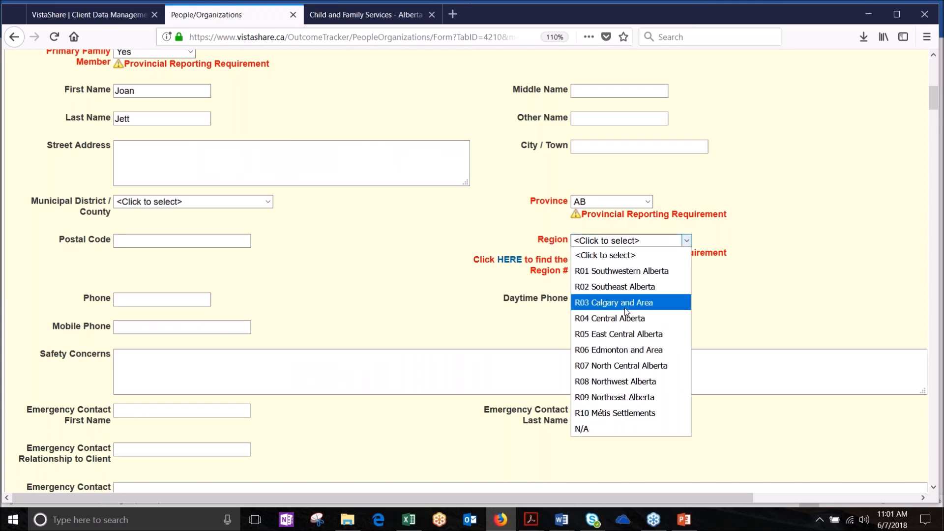
click(627, 302)
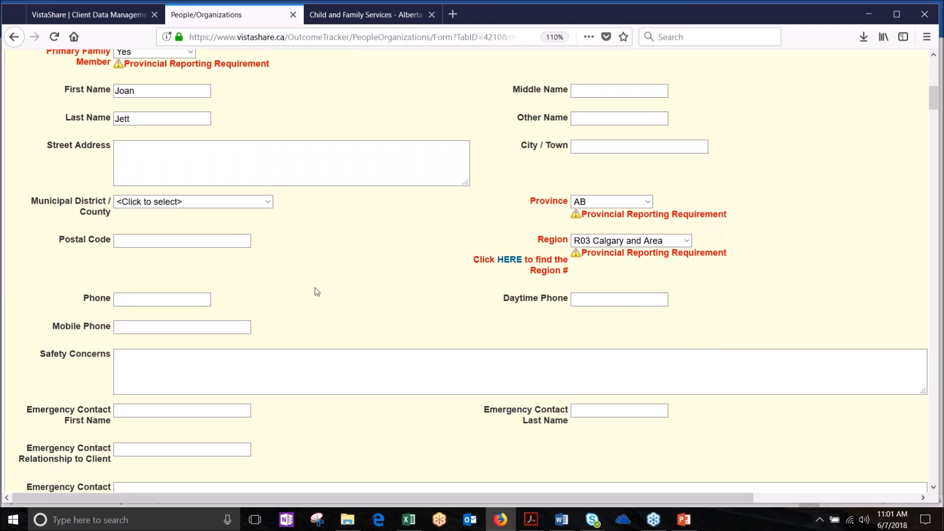
click(152, 166)
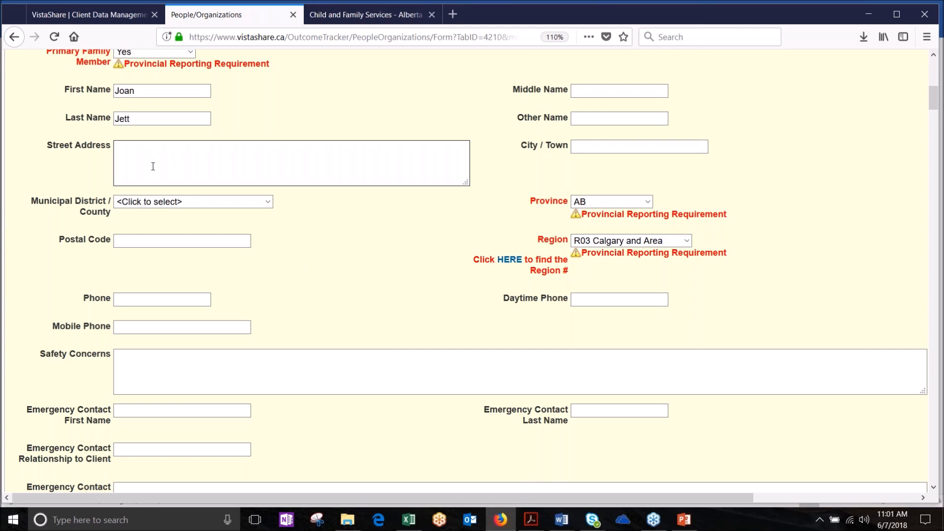
click(186, 299)
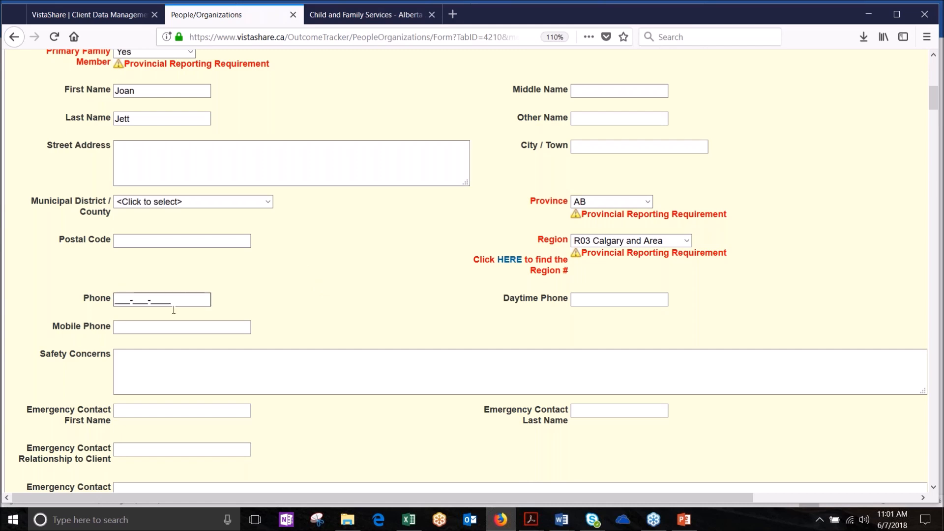
scroll(302, 313, down, 3)
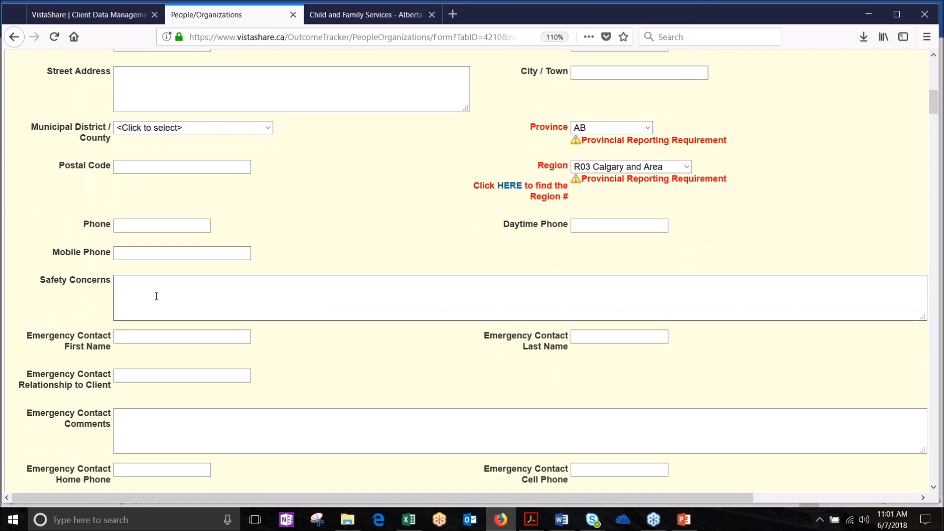
scroll(156, 296, down, 9)
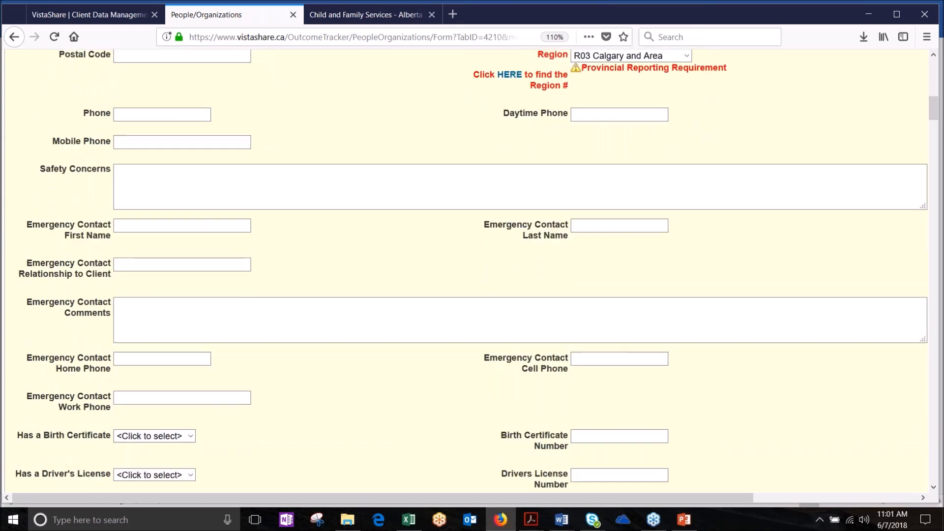
scroll(191, 257, down, 7)
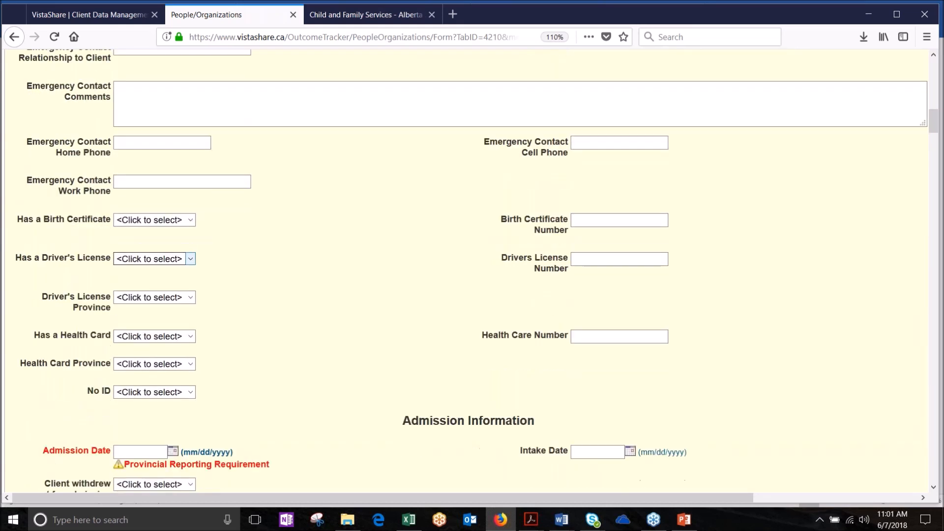
scroll(191, 257, down, 3)
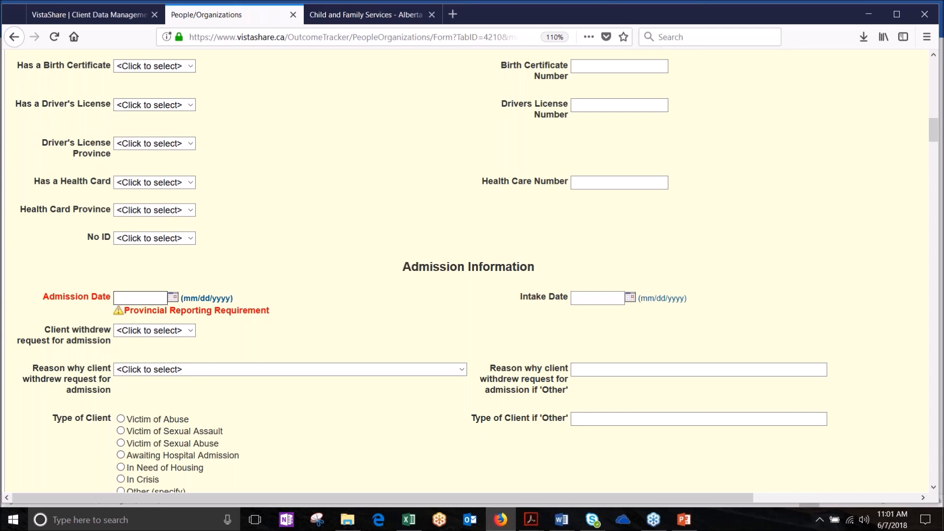
Step: Enter Admission Date 06/05/2018 and set Family Composition to A family with dependent children
text(06052018)
click(234, 348)
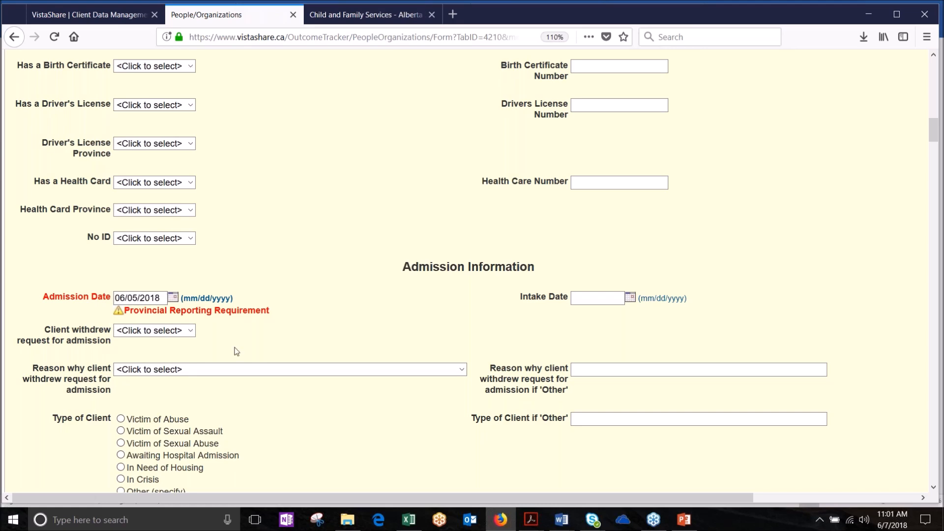
scroll(341, 337, down, 7)
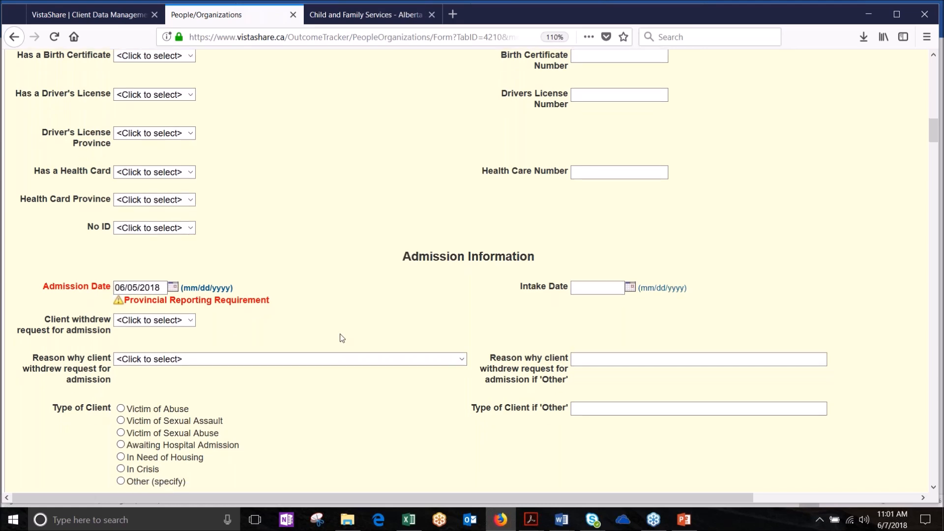
scroll(342, 338, down, 5)
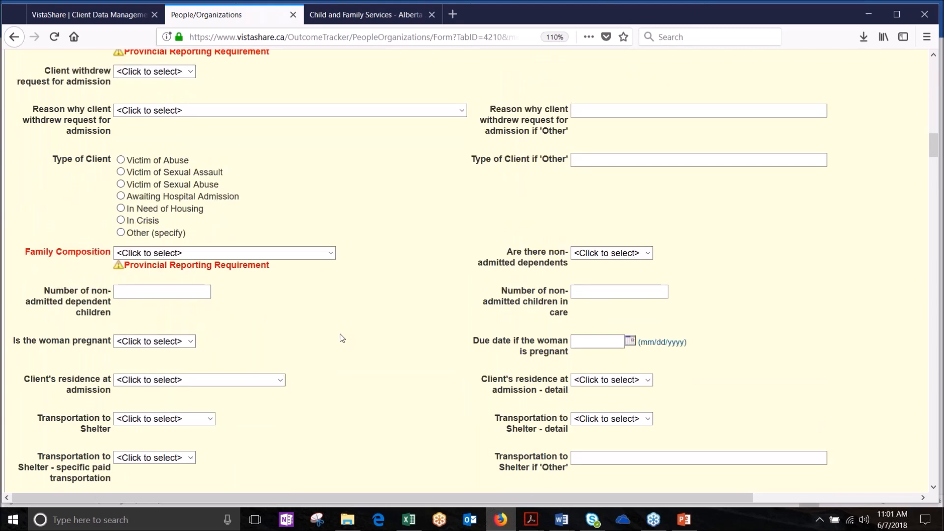
click(330, 142)
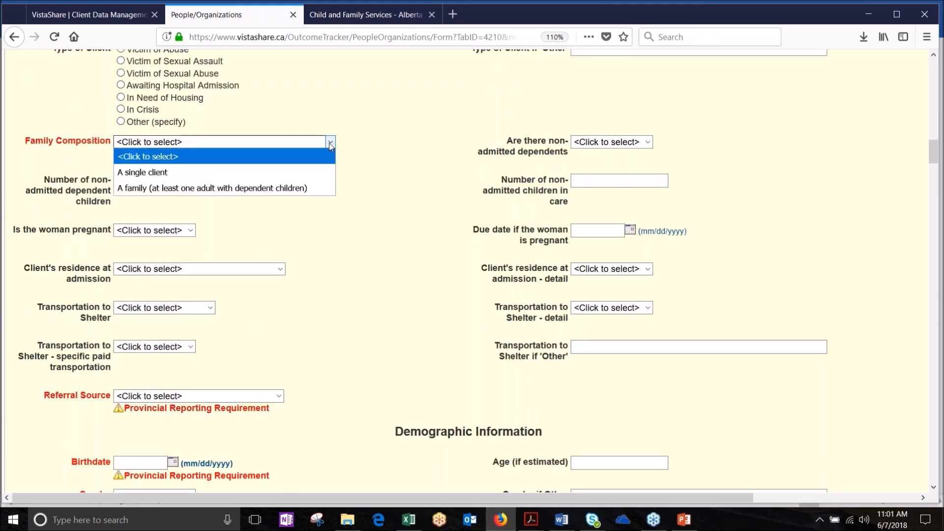
click(220, 189)
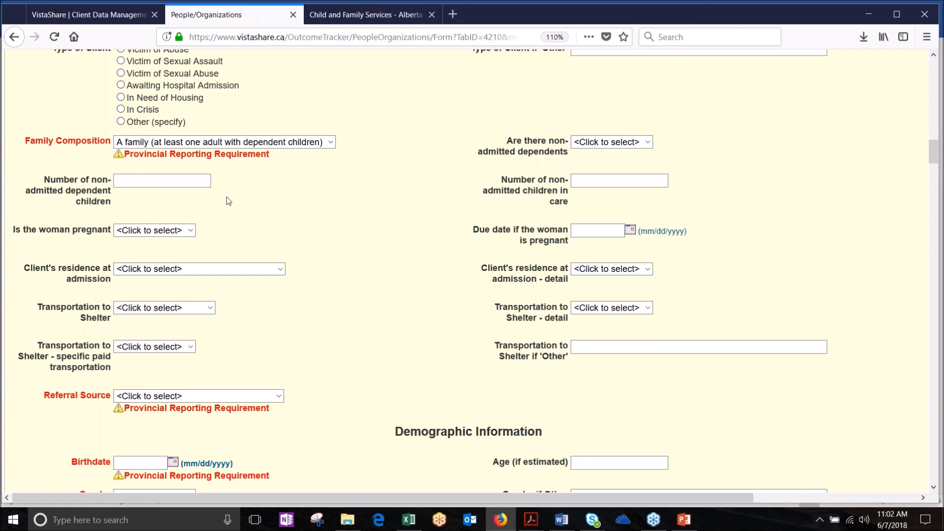
click(148, 180)
Step: Set the Referral Source to Community Agency
scroll(265, 227, down, 3)
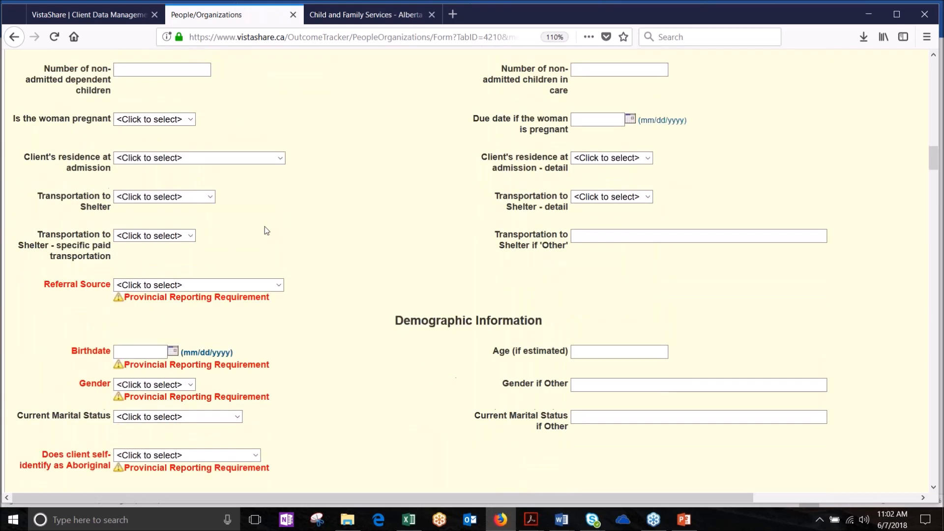
scroll(265, 230, down, 3)
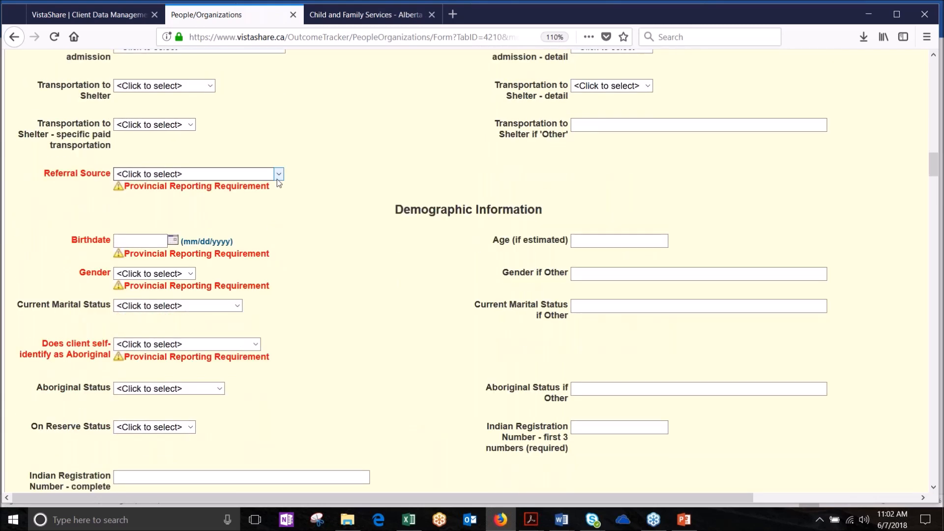
click(278, 175)
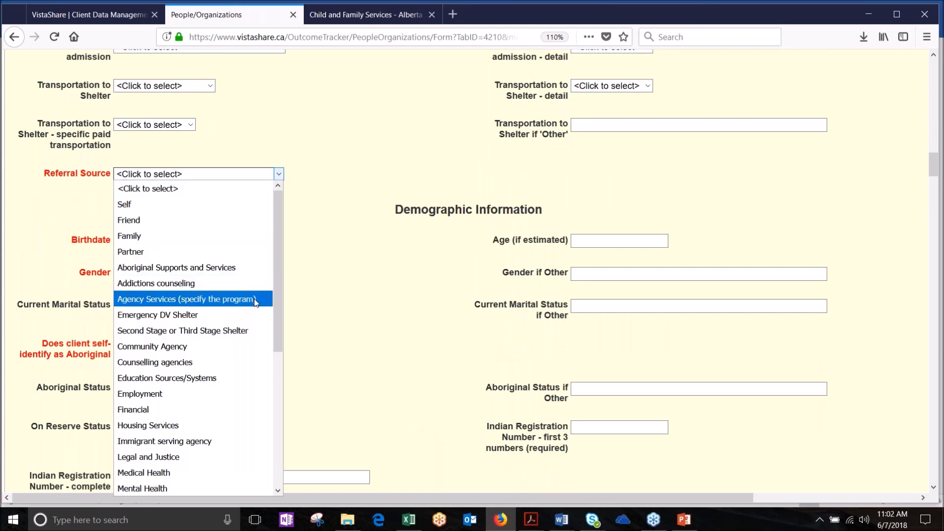
click(228, 344)
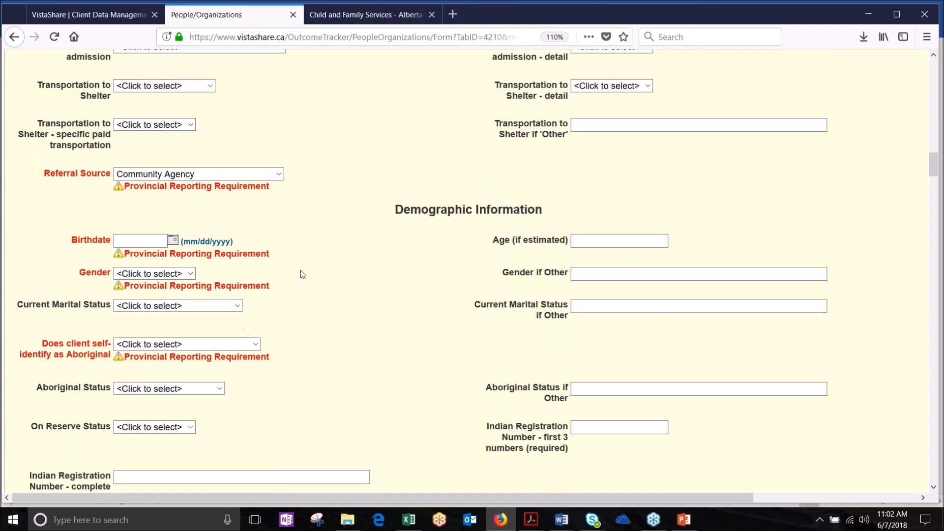
click(146, 243)
text(052718)
key(BackSpace)
text(985)
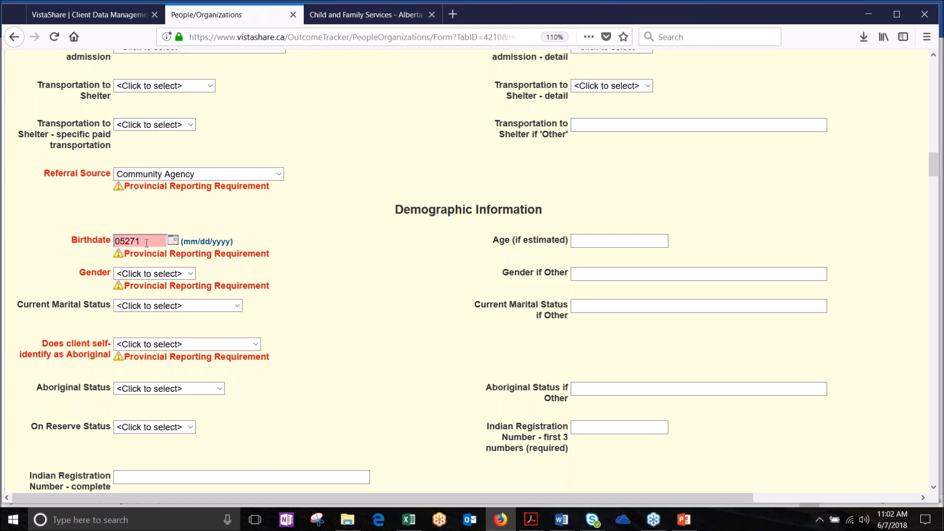
click(278, 283)
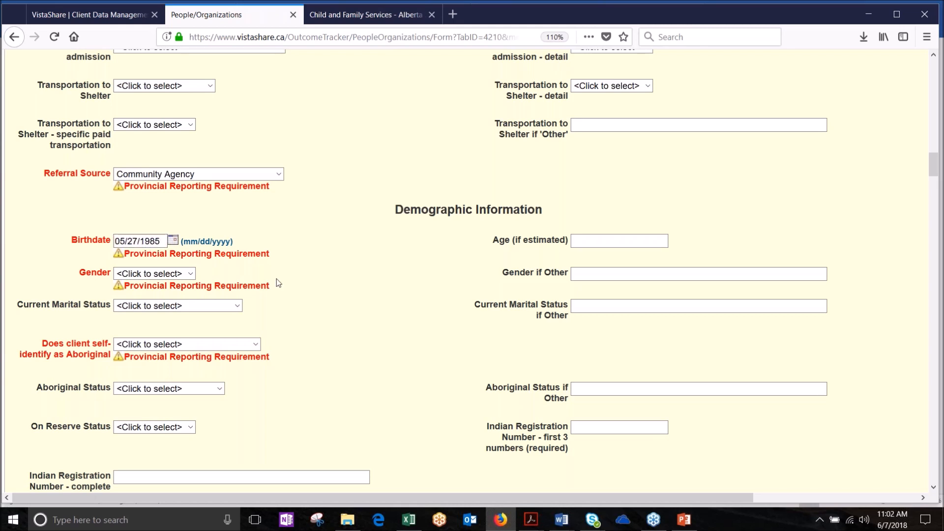
click(190, 274)
click(181, 307)
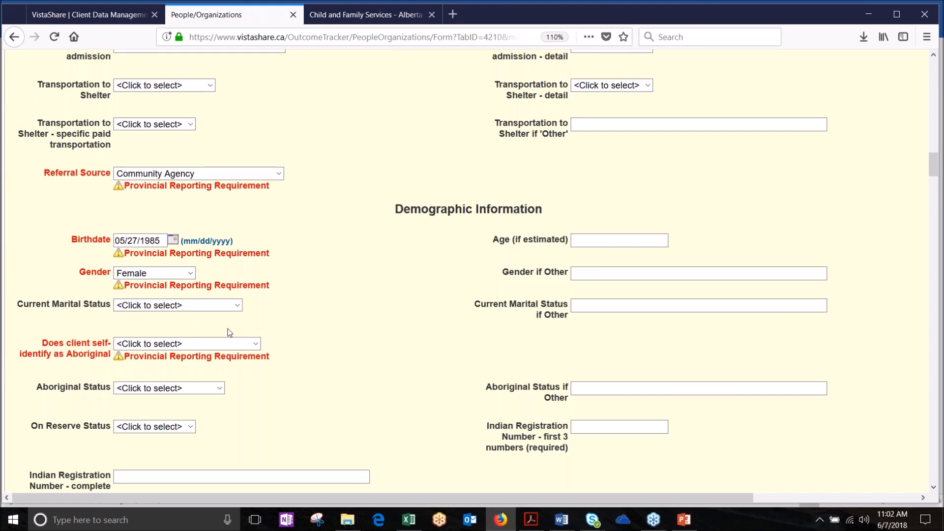
scroll(230, 333, down, 3)
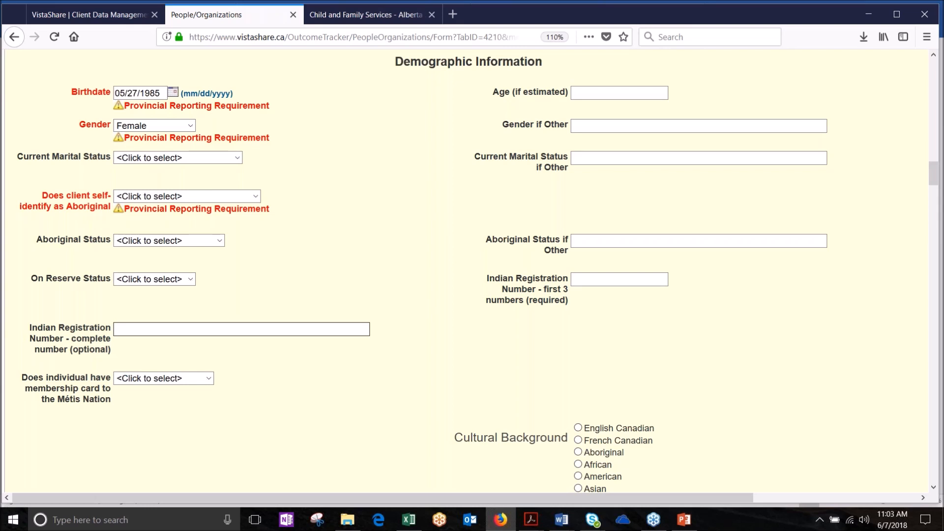
Step: Answer No to Aboriginal self-identification and born in Canada, with time in Canada Between 2 and 3 years
click(196, 196)
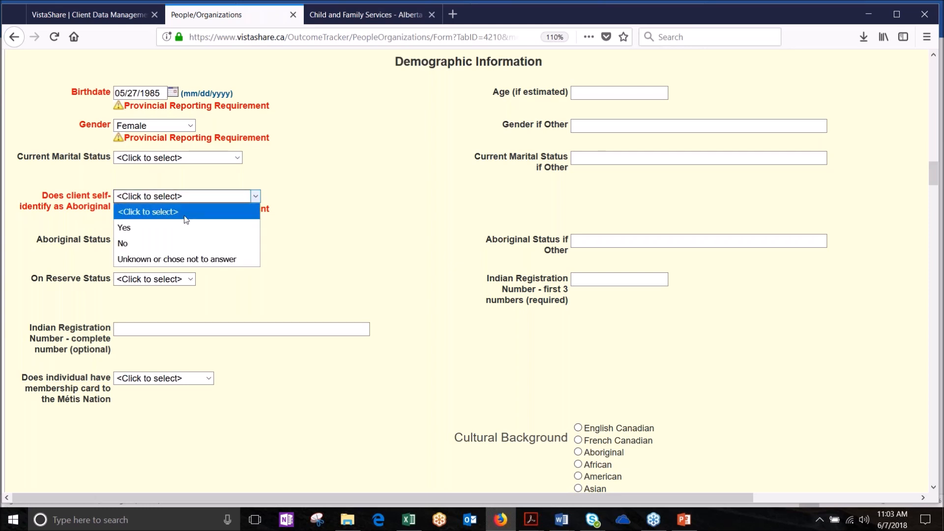
click(124, 243)
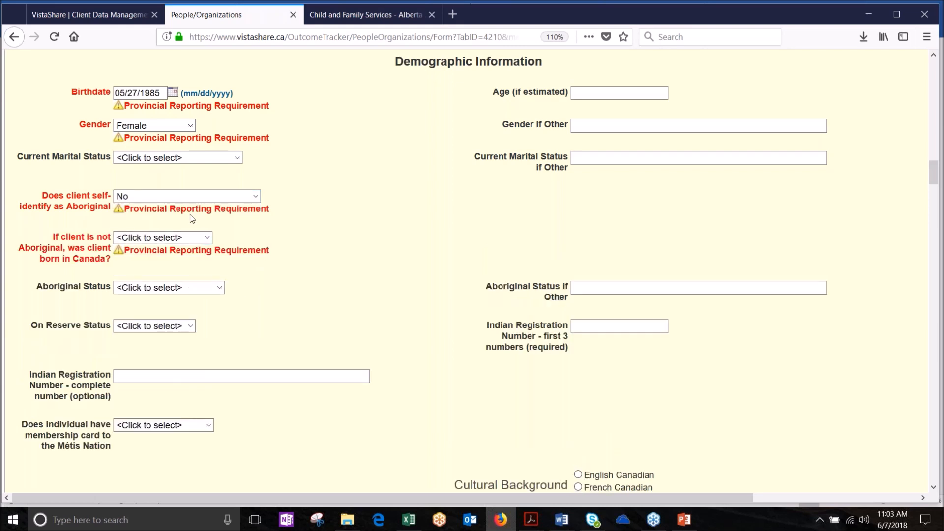
click(209, 238)
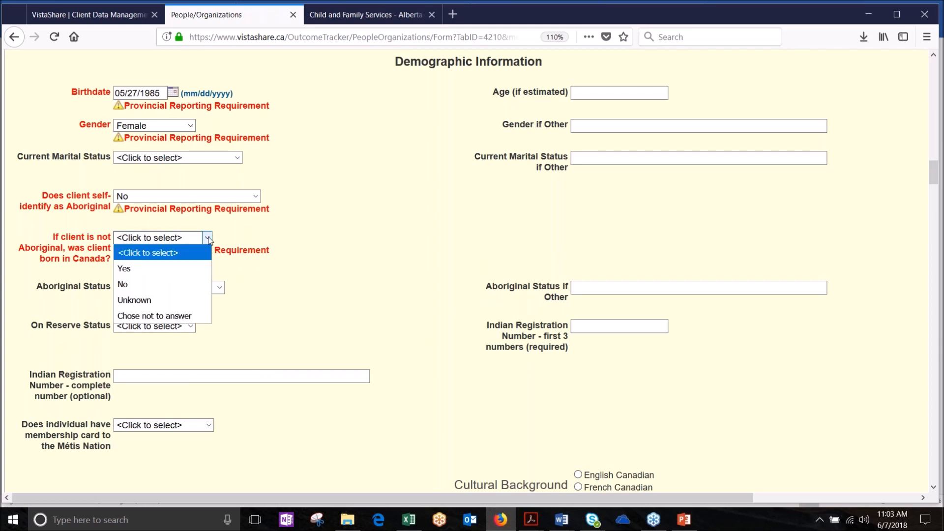
click(167, 288)
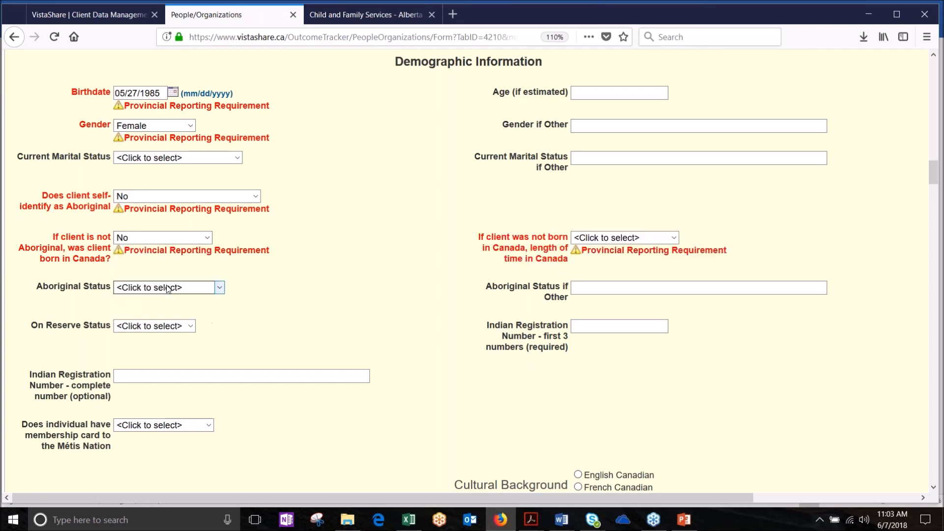
click(673, 238)
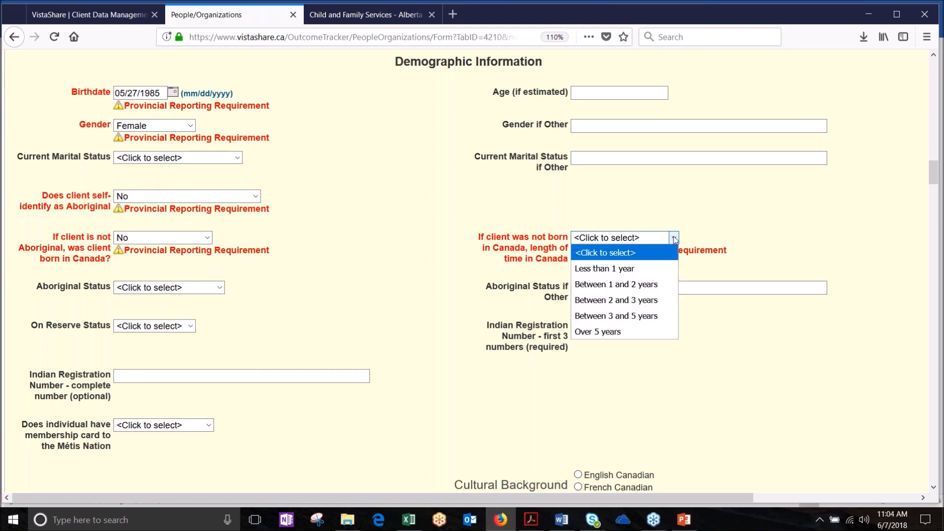
click(641, 301)
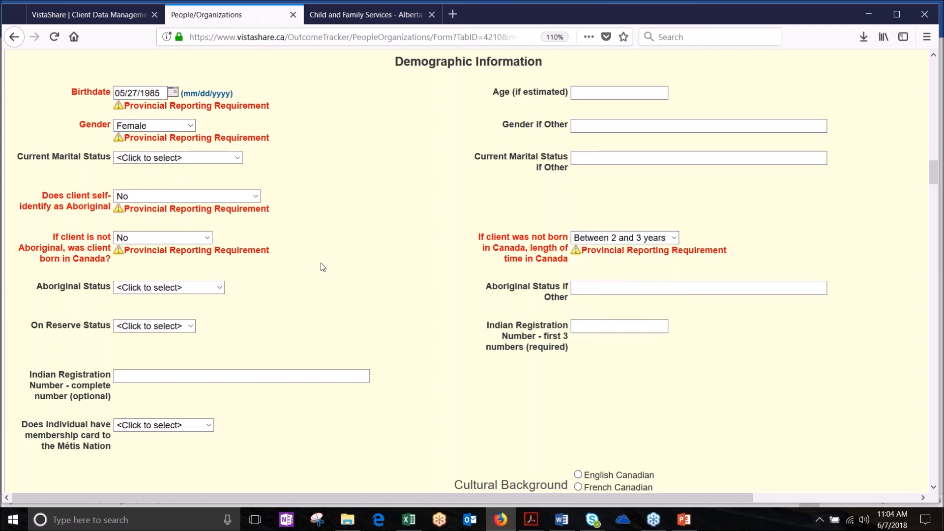
Step: Clear the time-in-Canada and born-in-Canada answers and set Aboriginal self-identification to Yes
click(255, 197)
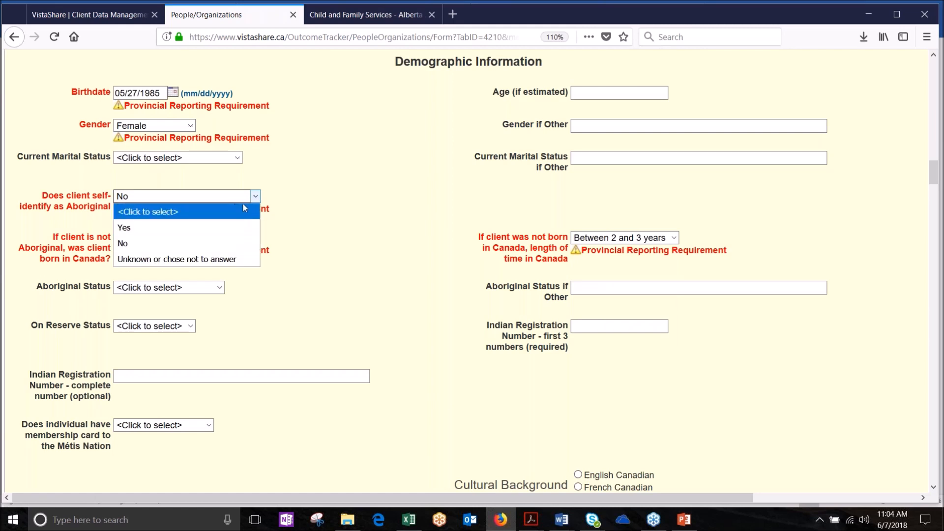
click(648, 238)
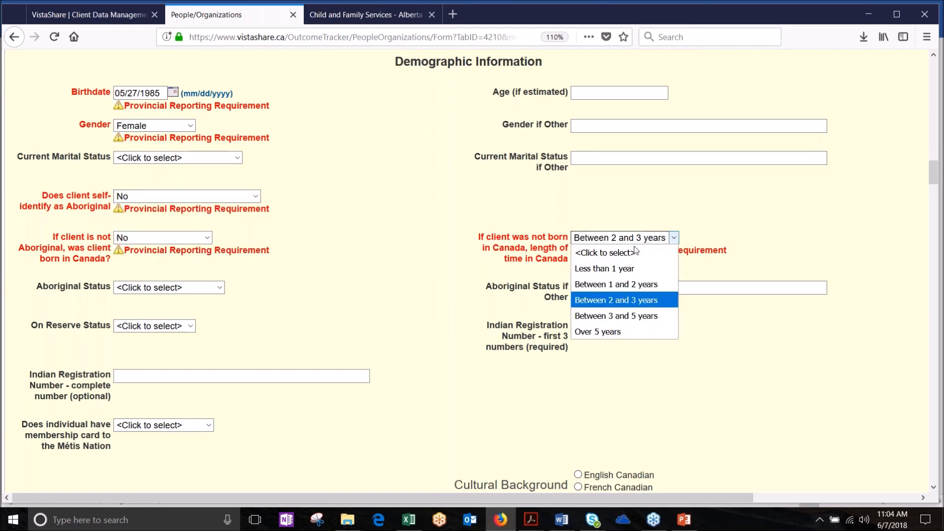
click(636, 253)
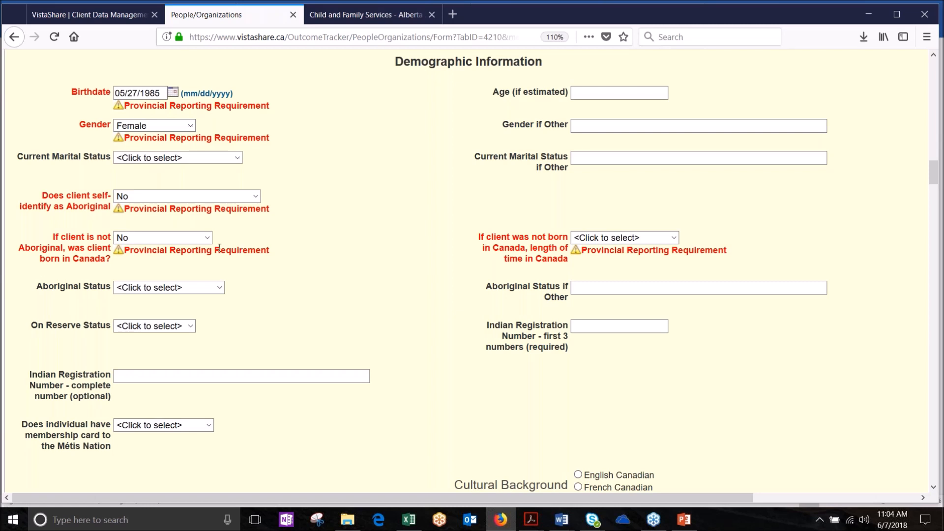
click(206, 238)
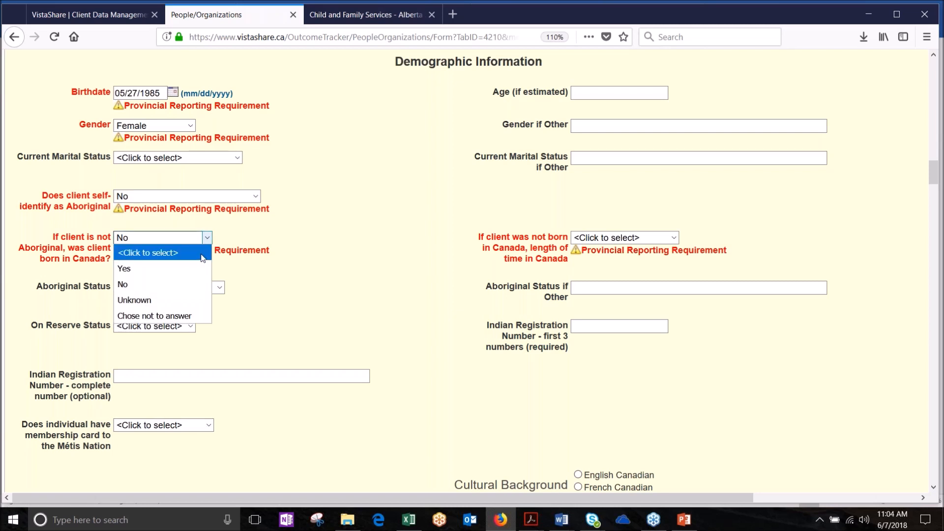
click(203, 254)
click(248, 196)
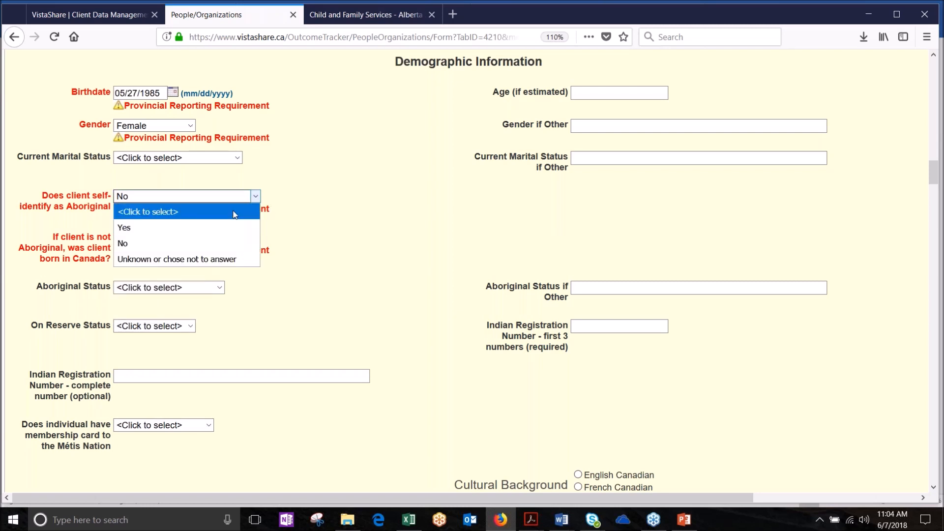
click(223, 227)
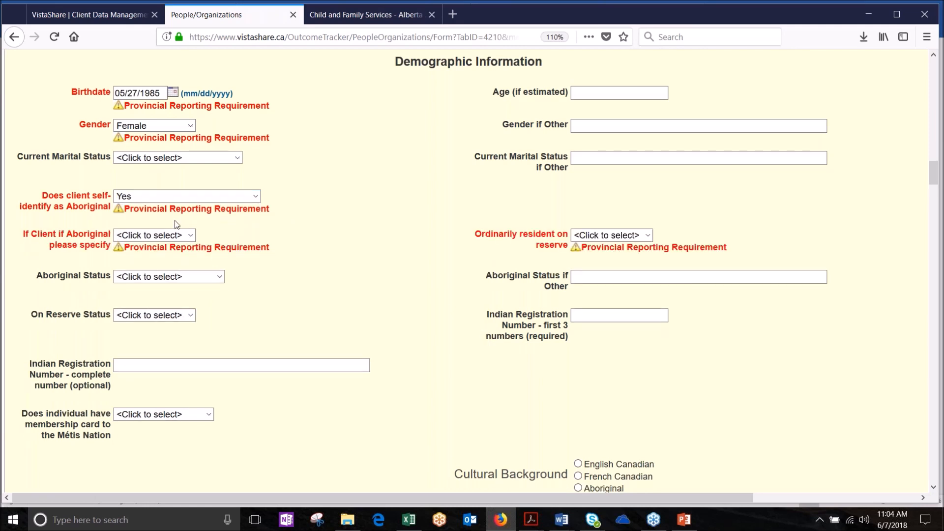
Step: Change the Aboriginal self-identification answer to No, leaving the on-reserve question unanswered
click(191, 236)
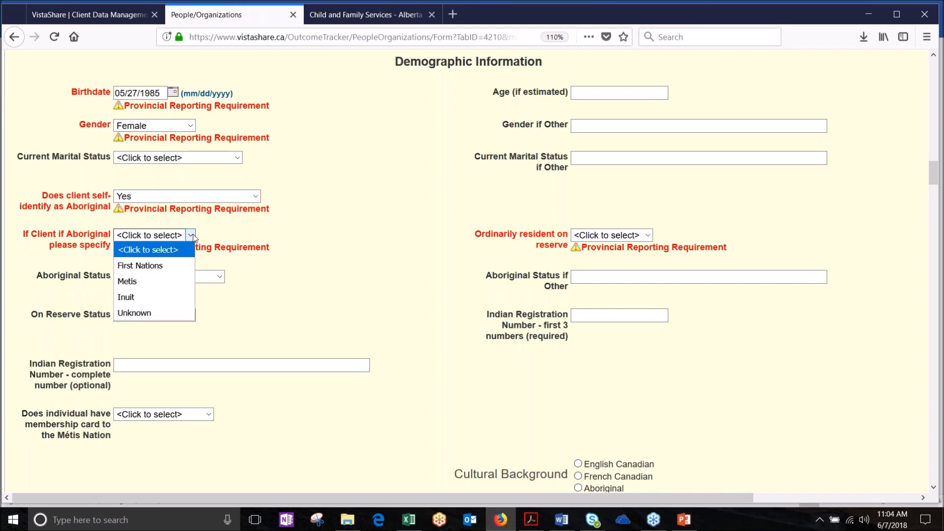
click(646, 238)
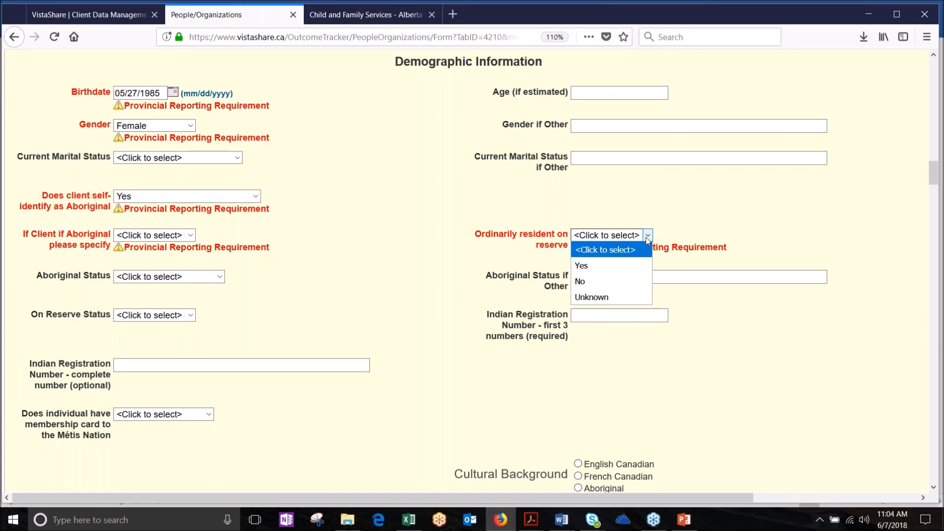
click(444, 225)
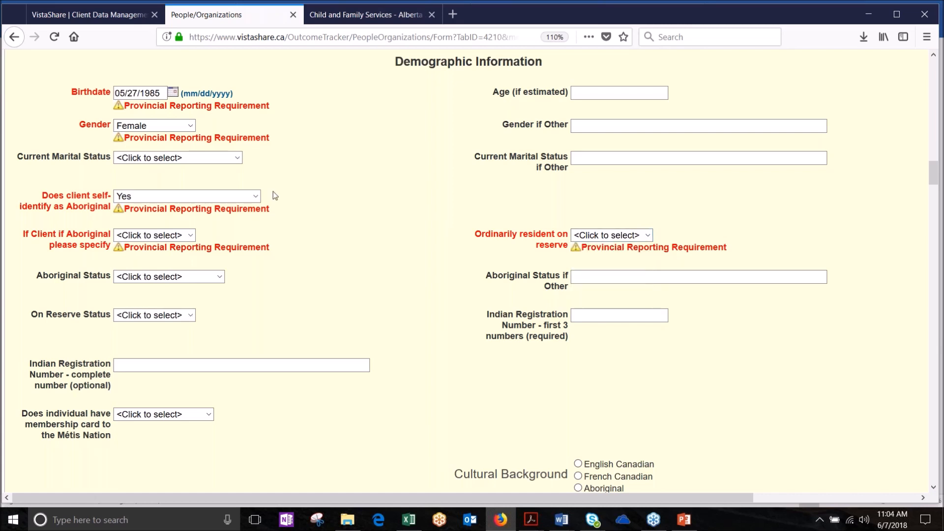
click(242, 198)
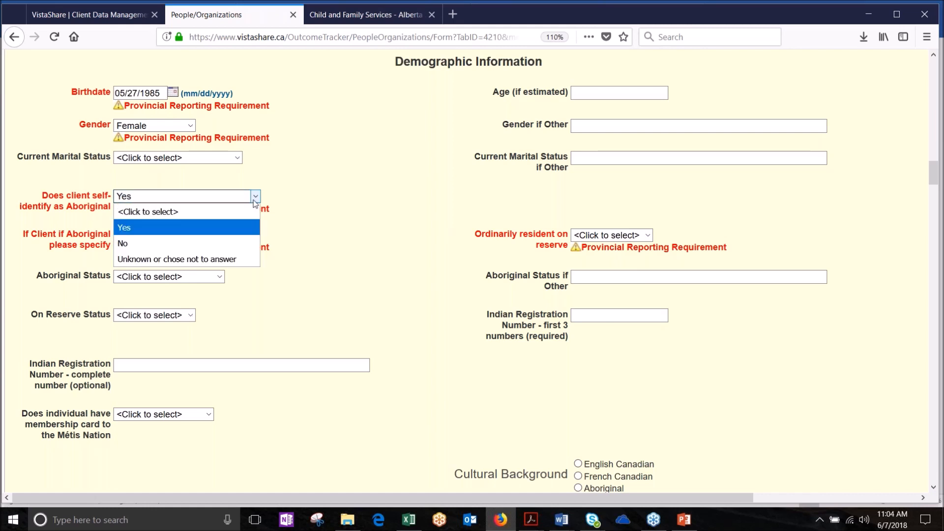
click(223, 245)
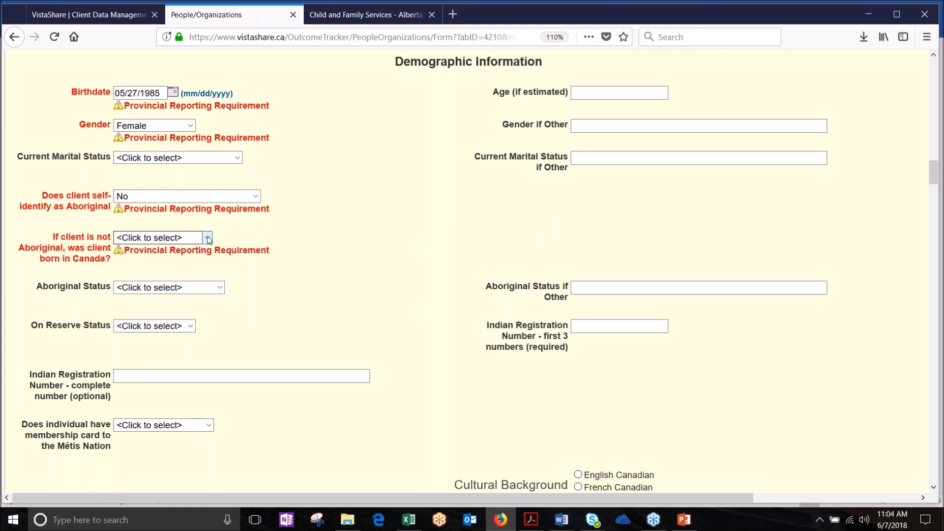
Step: Answer No to born in Canada and set time in Canada to Between 2 and 3 years
click(207, 239)
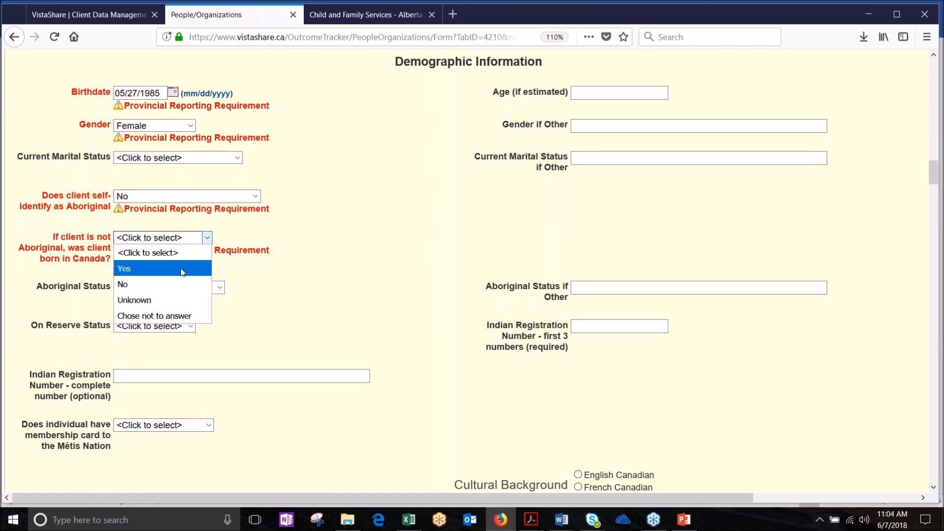
click(183, 272)
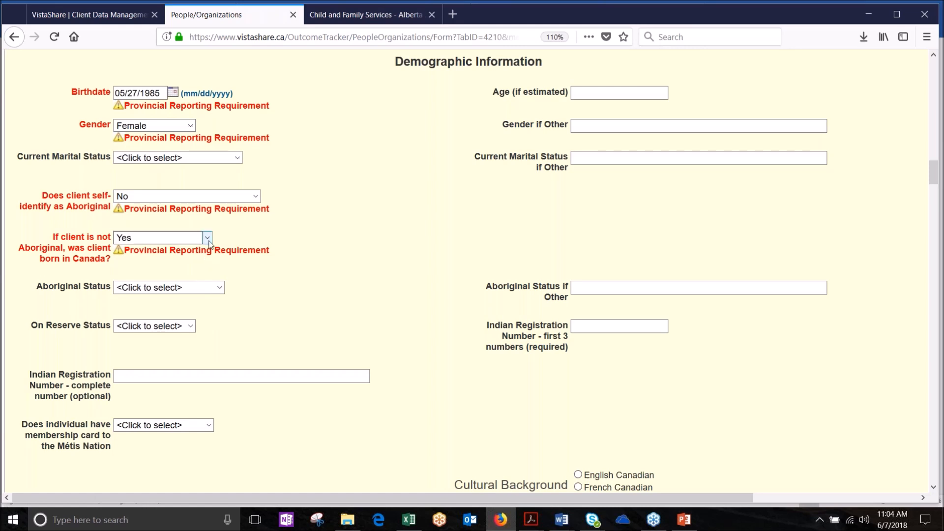
click(208, 241)
click(197, 252)
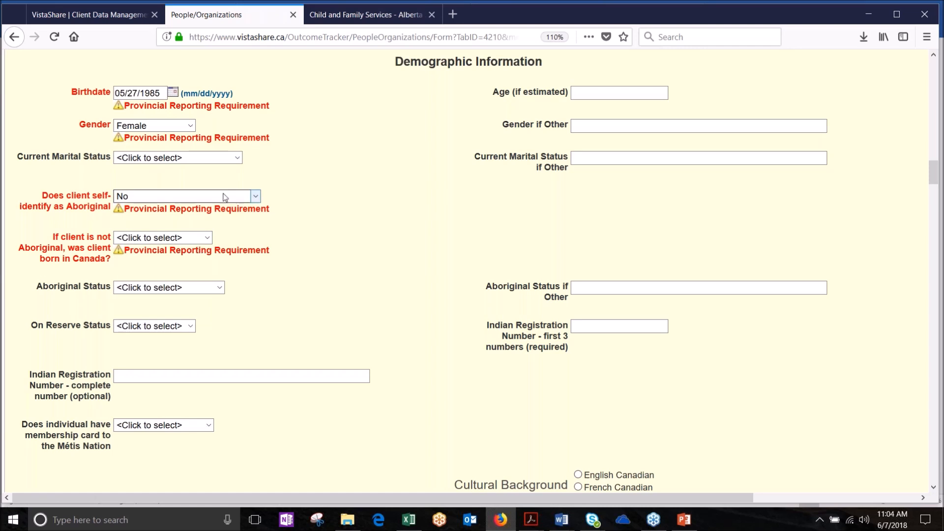
click(208, 239)
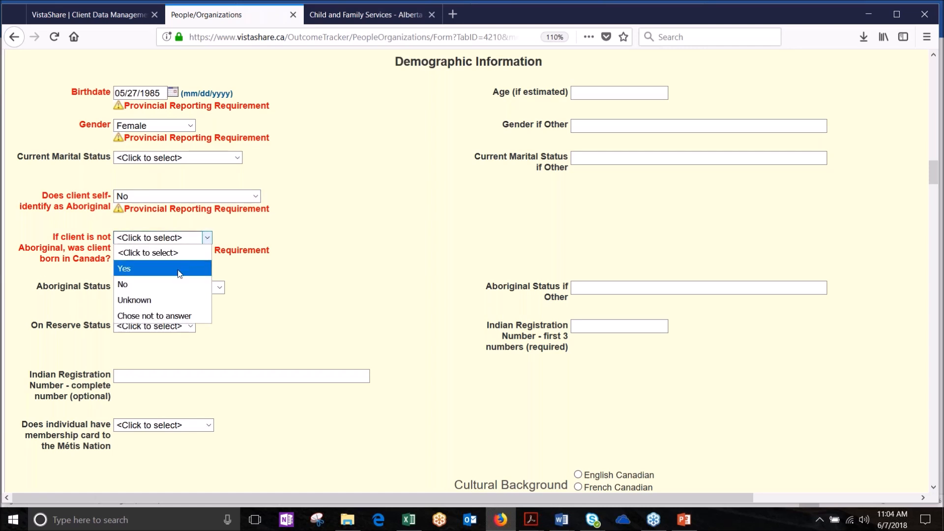
click(172, 284)
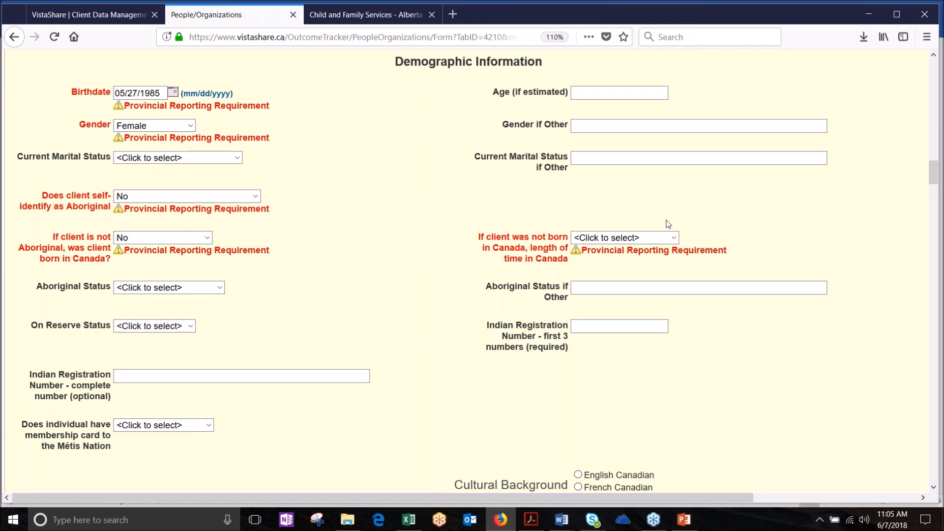
click(674, 238)
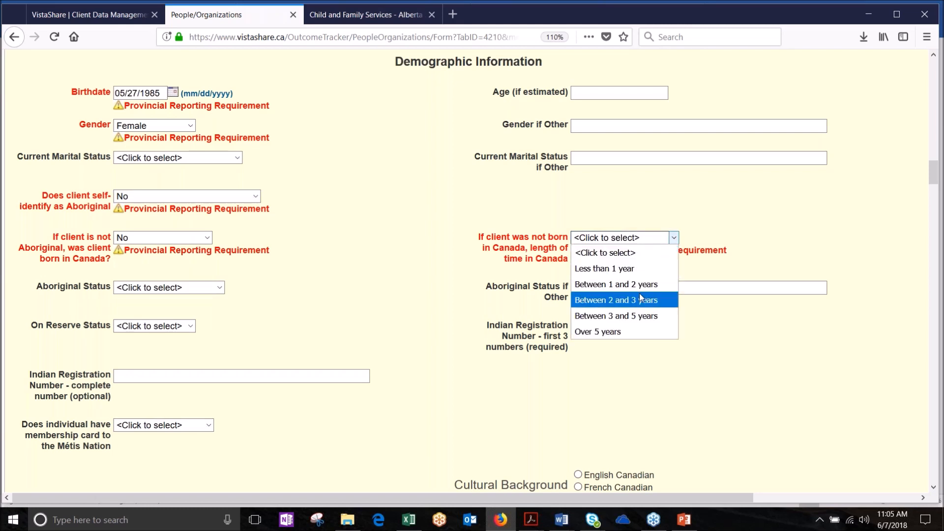
click(639, 293)
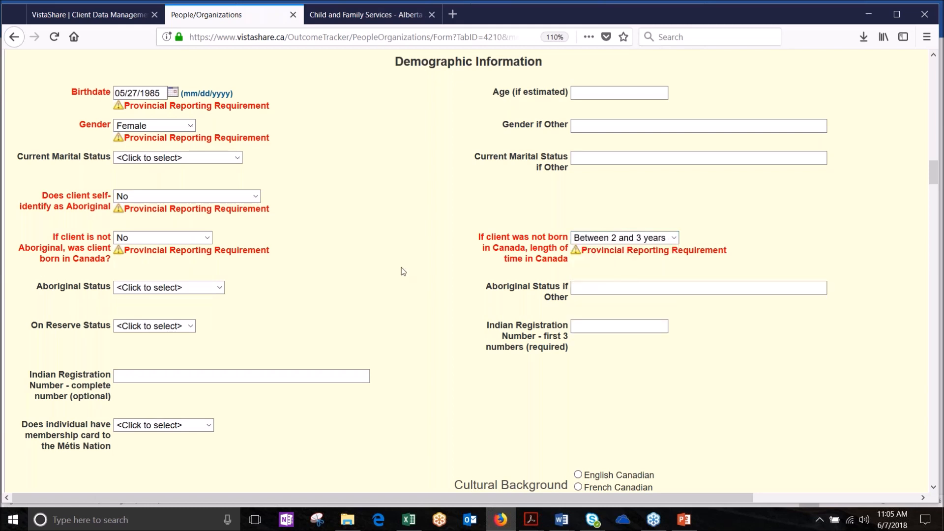
scroll(404, 271, down, 5)
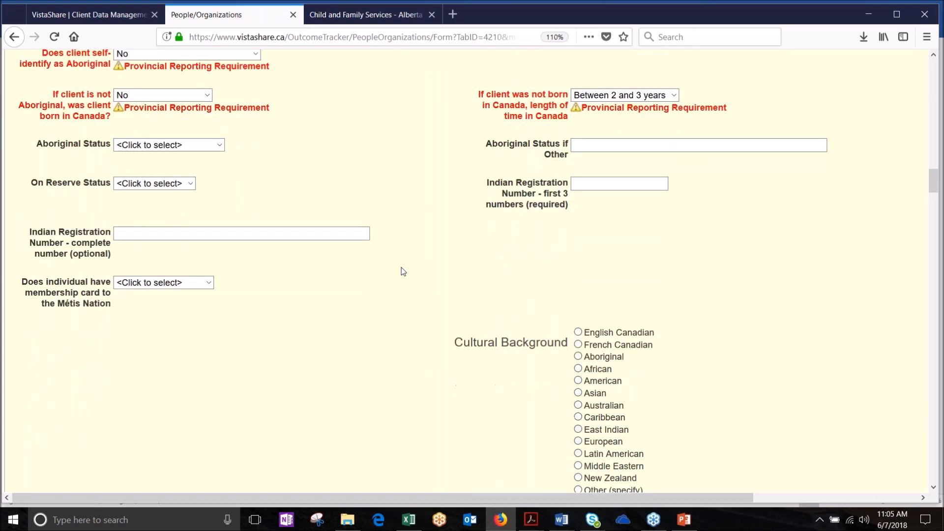
scroll(403, 271, down, 4)
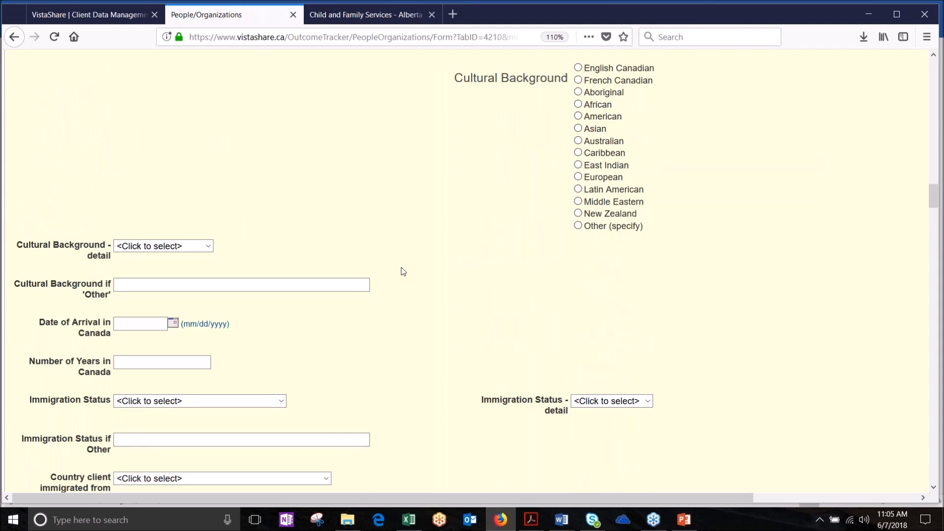
scroll(403, 272, down, 3)
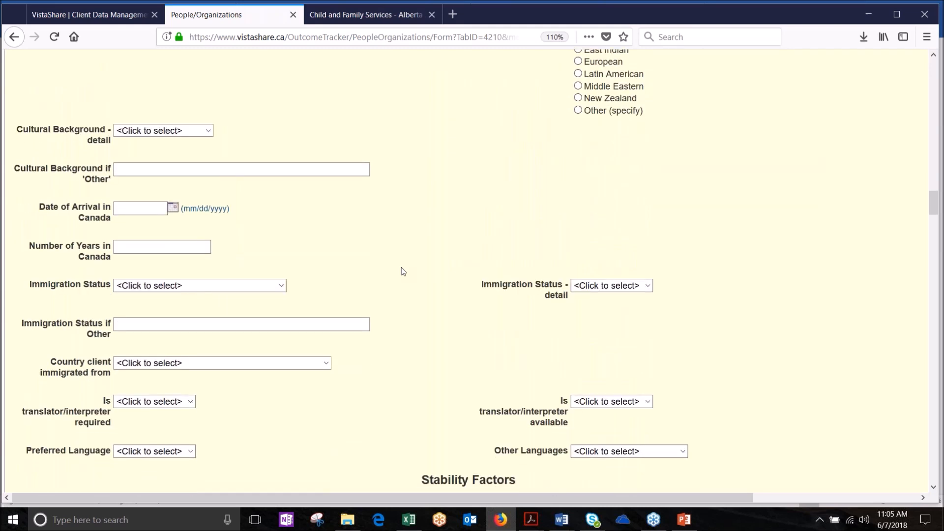
scroll(404, 271, down, 1)
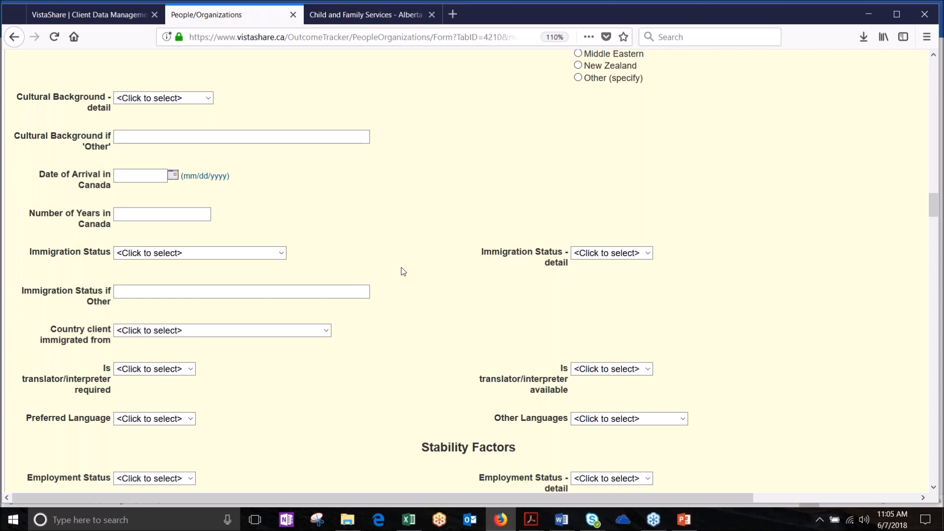
scroll(403, 271, down, 4)
scroll(403, 271, down, 5)
scroll(403, 271, up, 1)
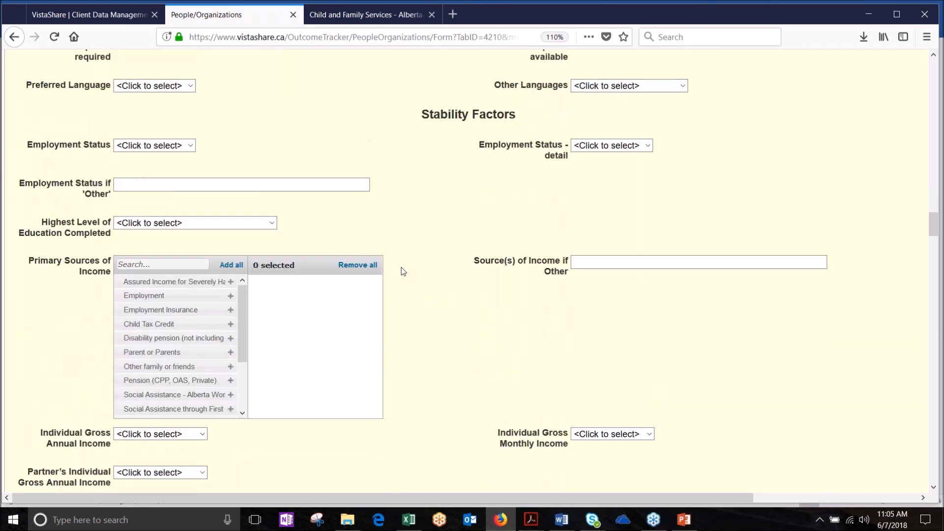
scroll(403, 271, up, 7)
scroll(403, 271, down, 1)
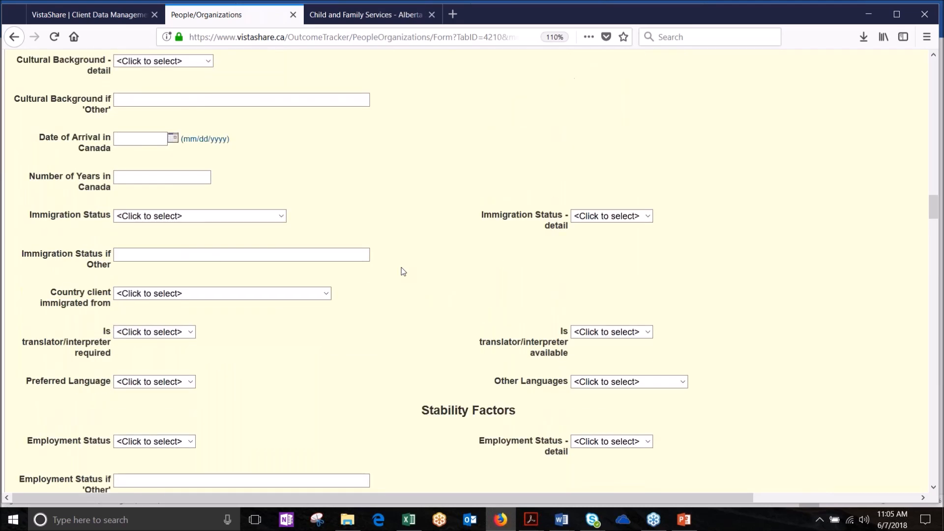
scroll(403, 272, down, 1)
scroll(403, 271, down, 2)
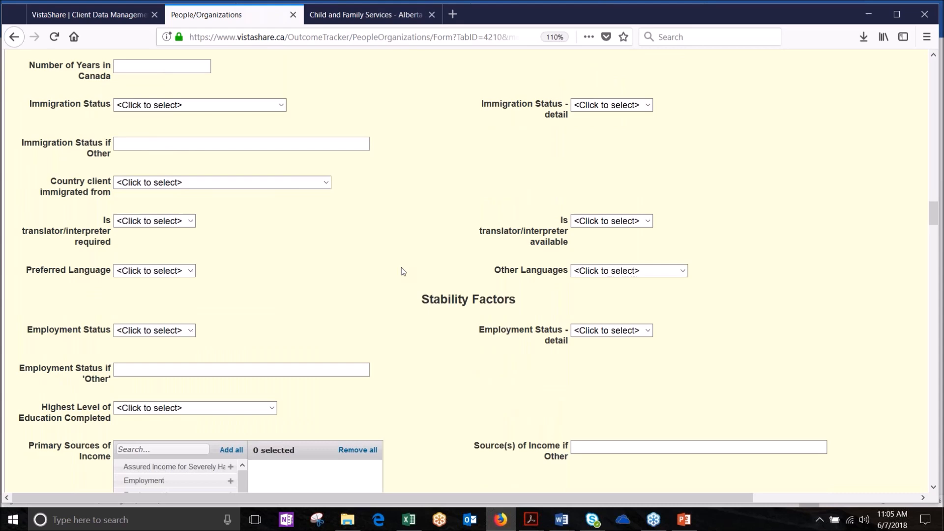
scroll(404, 271, down, 5)
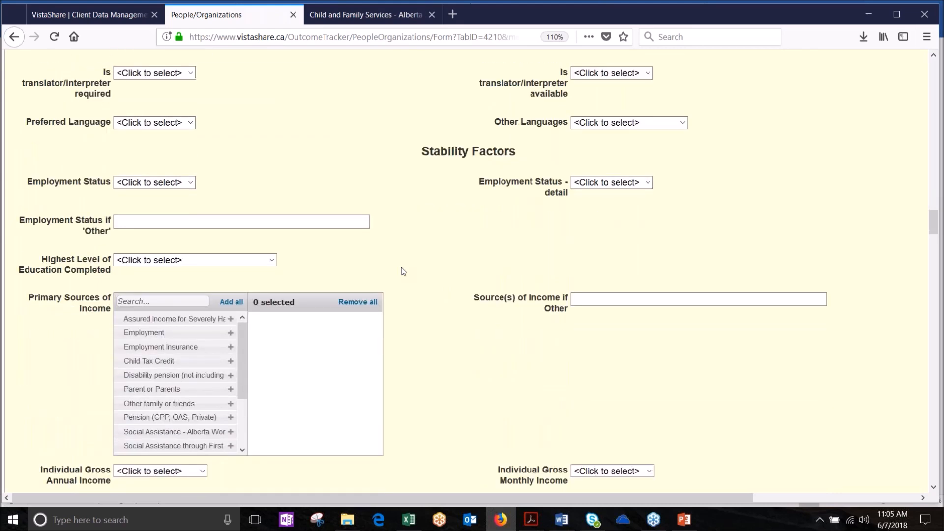
scroll(403, 271, down, 1)
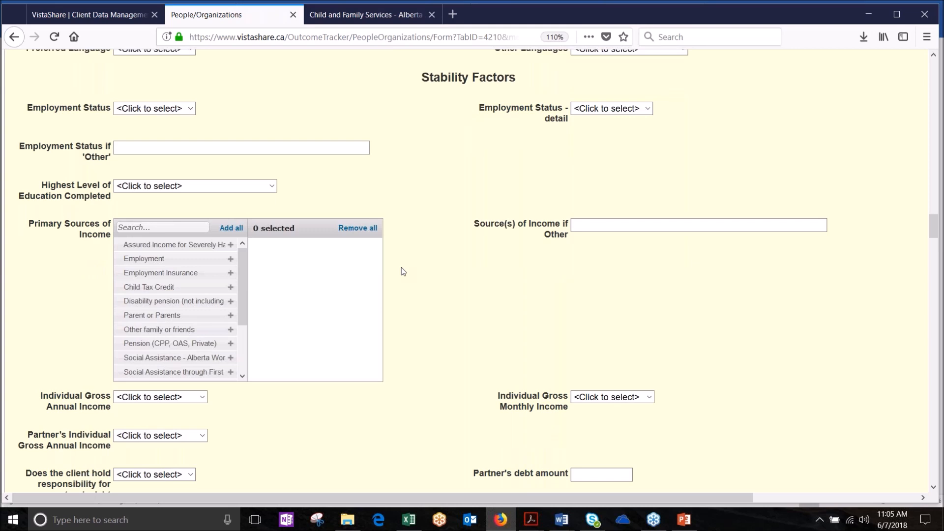
scroll(403, 271, down, 1)
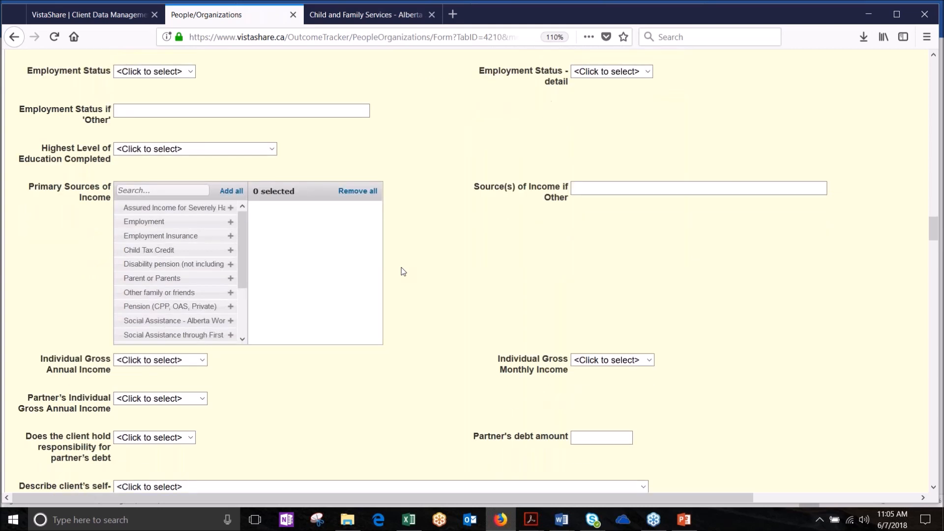
scroll(403, 271, down, 2)
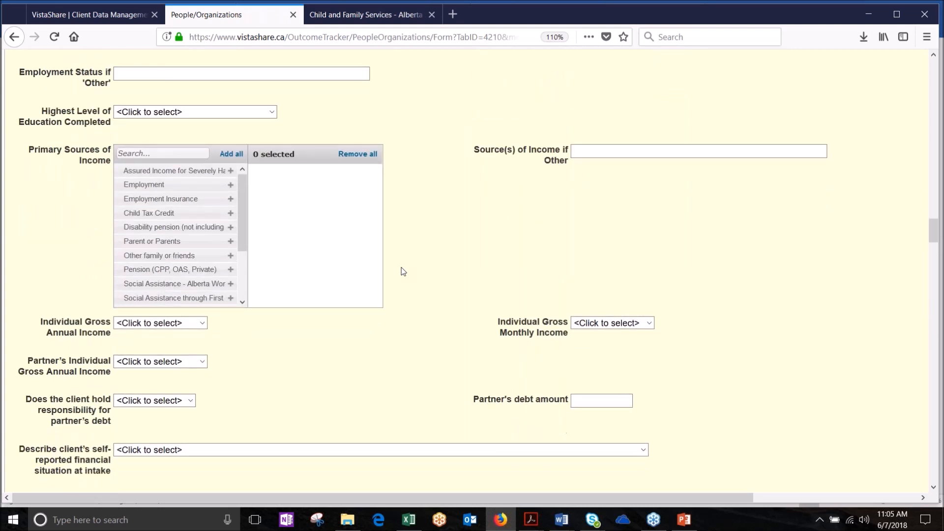
scroll(403, 272, down, 1)
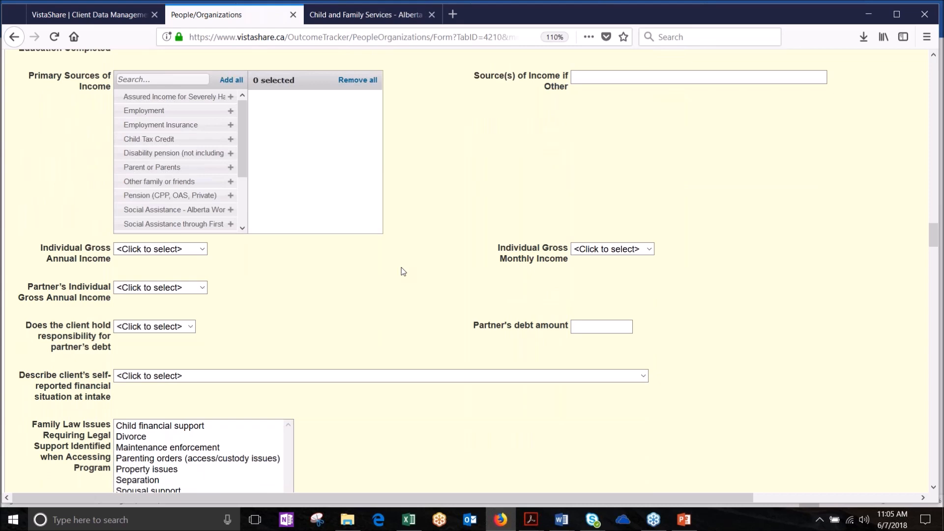
scroll(403, 271, down, 5)
scroll(404, 271, down, 5)
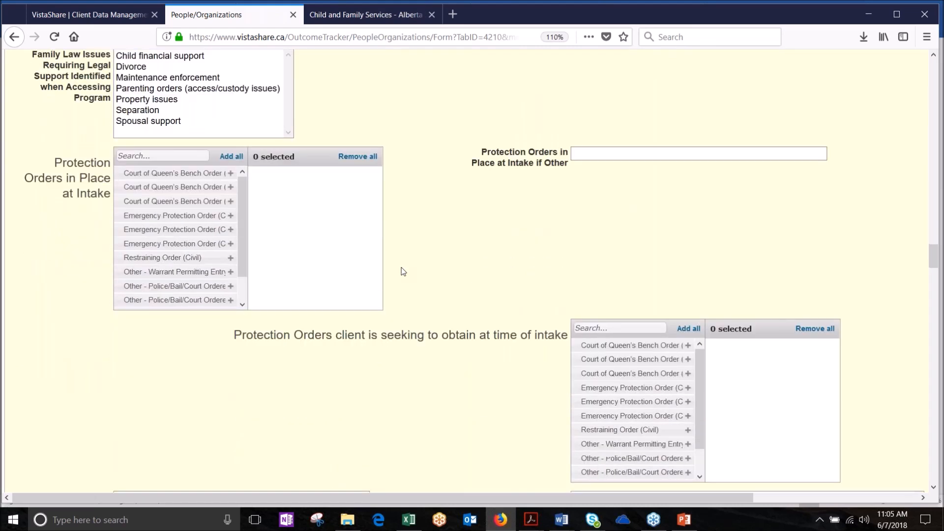
scroll(404, 272, down, 1)
scroll(403, 272, down, 7)
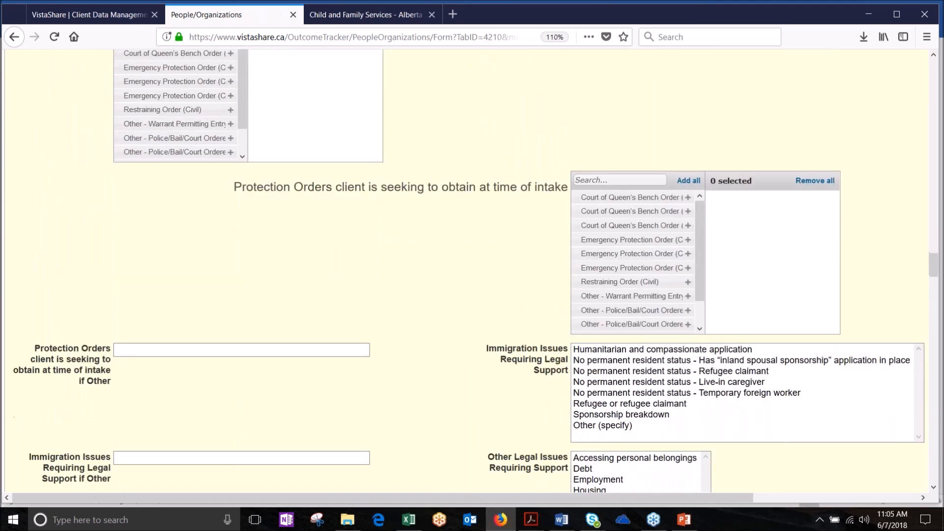
scroll(403, 272, down, 9)
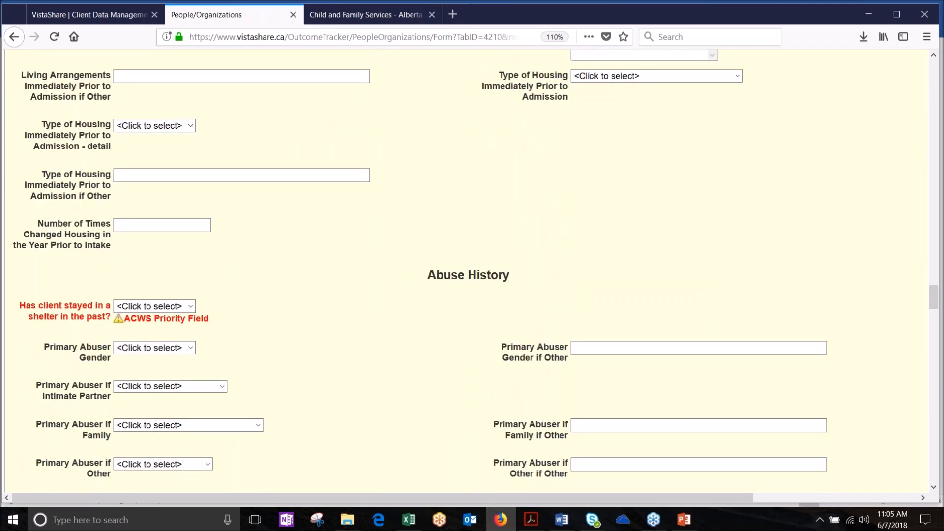
scroll(467, 270, down, 3)
scroll(259, 202, down, 2)
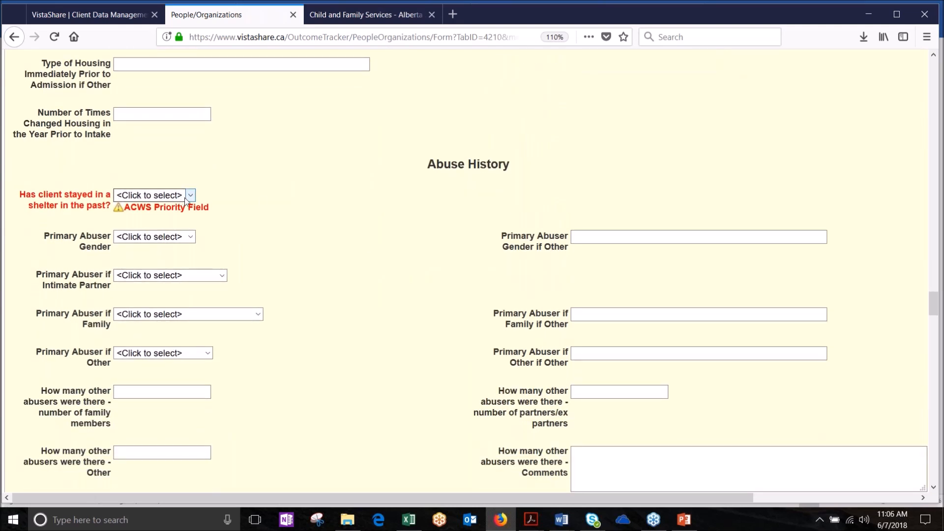
Step: Answer Yes to both the past shelter stay and returning to the same relationship questions
click(190, 196)
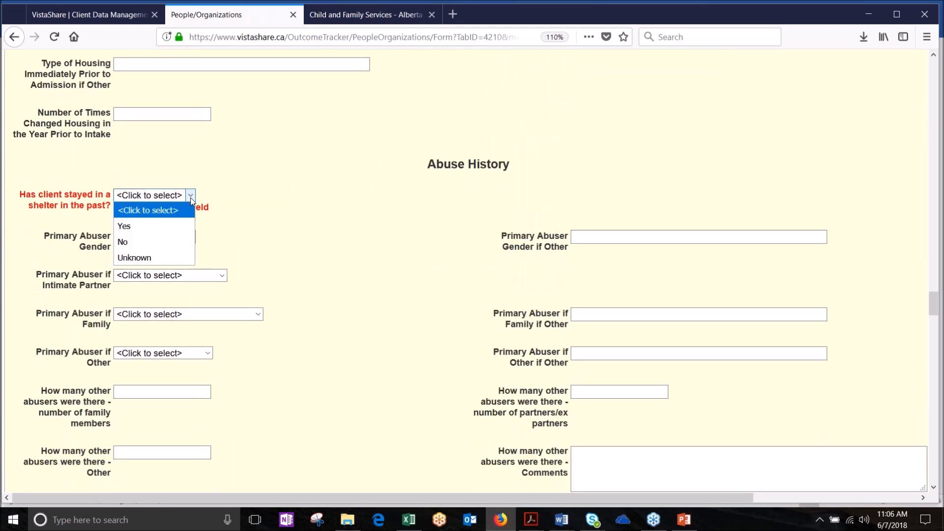
click(162, 224)
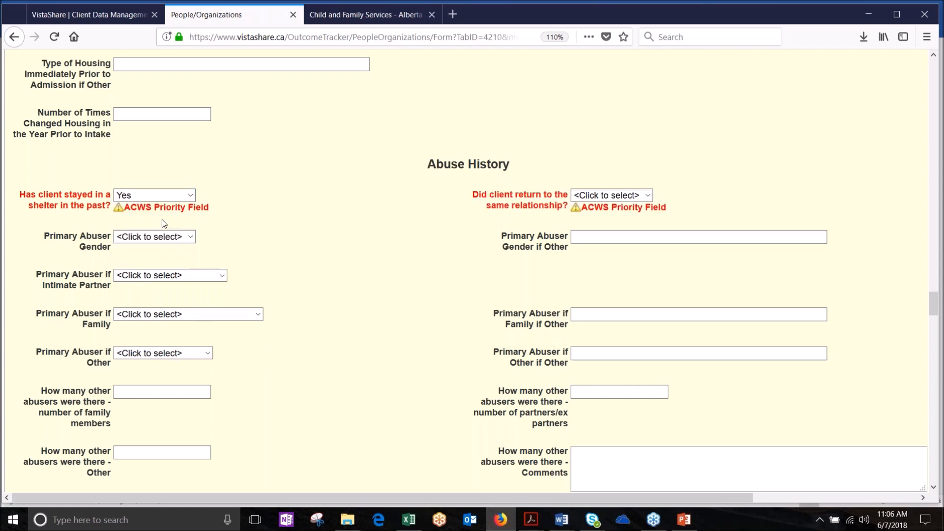
click(648, 196)
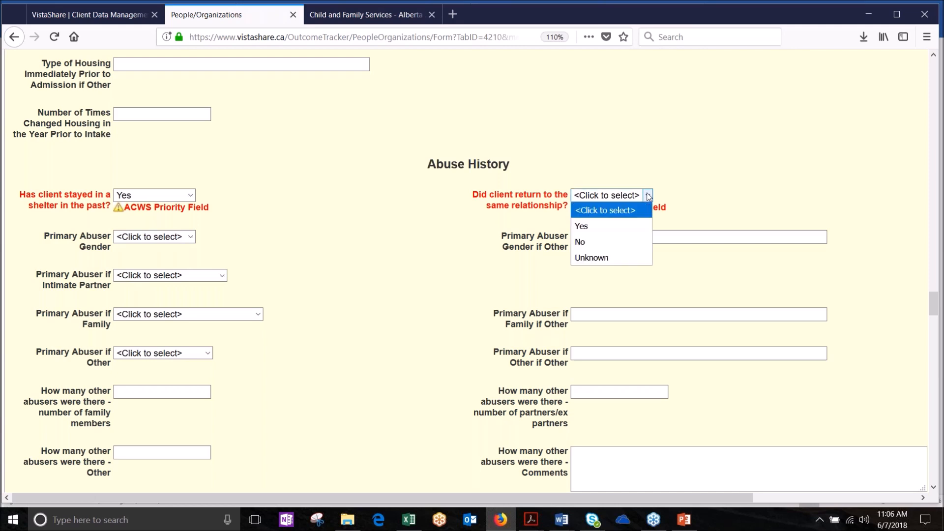
click(621, 226)
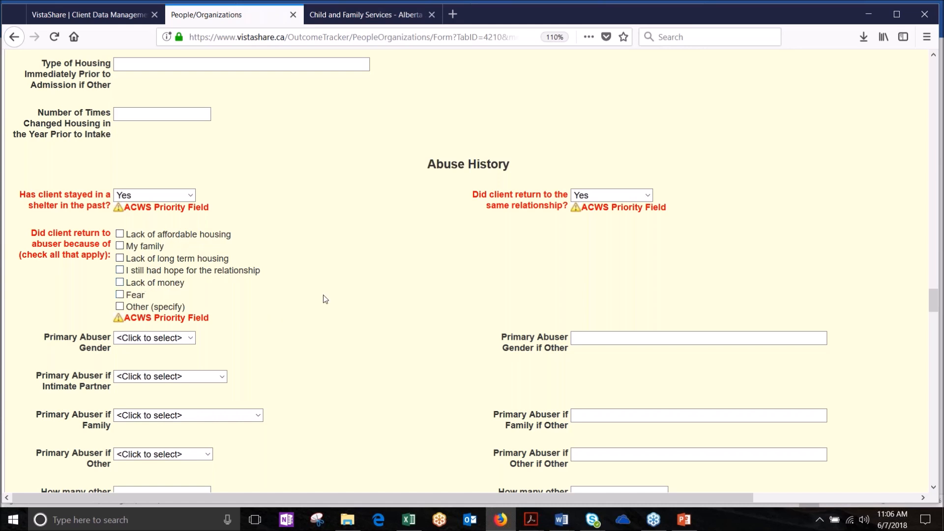
Step: Select Financial Abuse through Abuse to Family Members, both stalking types and Spiritual Abuse as abuse types
scroll(323, 295, down, 3)
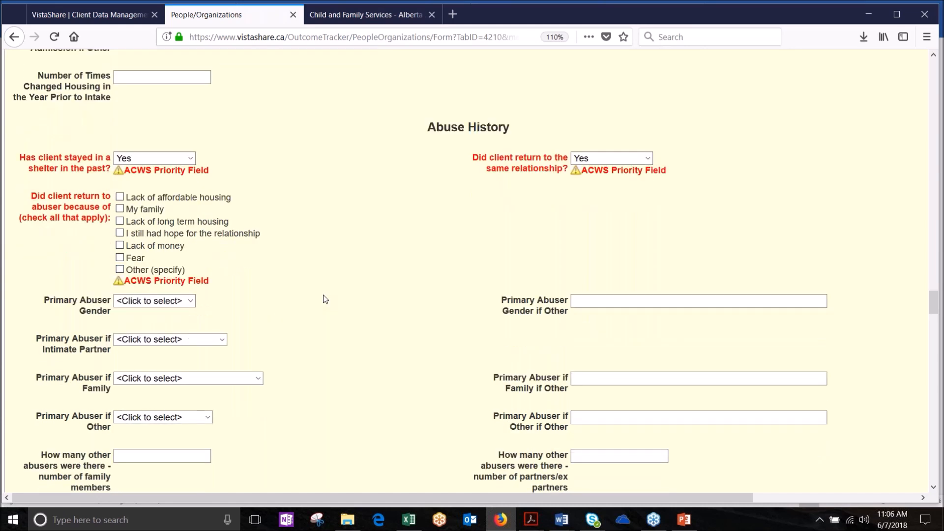
scroll(323, 295, down, 5)
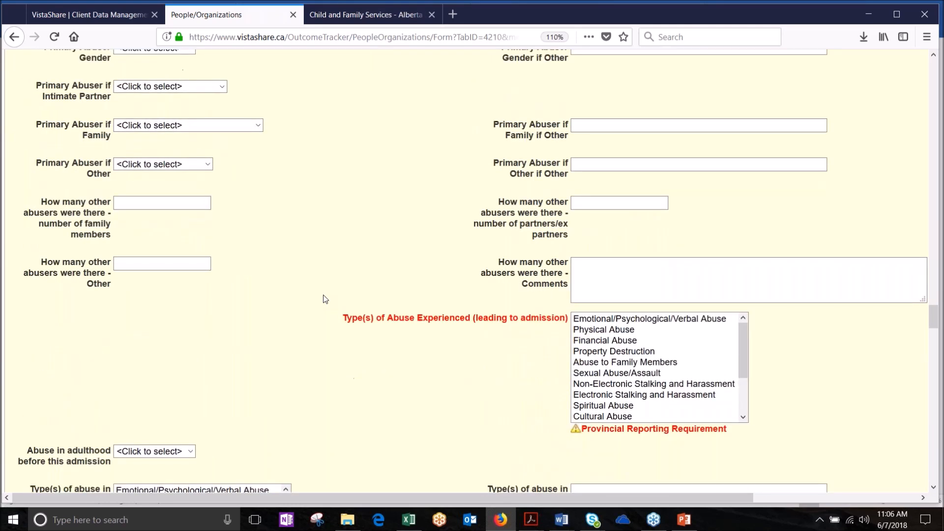
scroll(323, 298, down, 1)
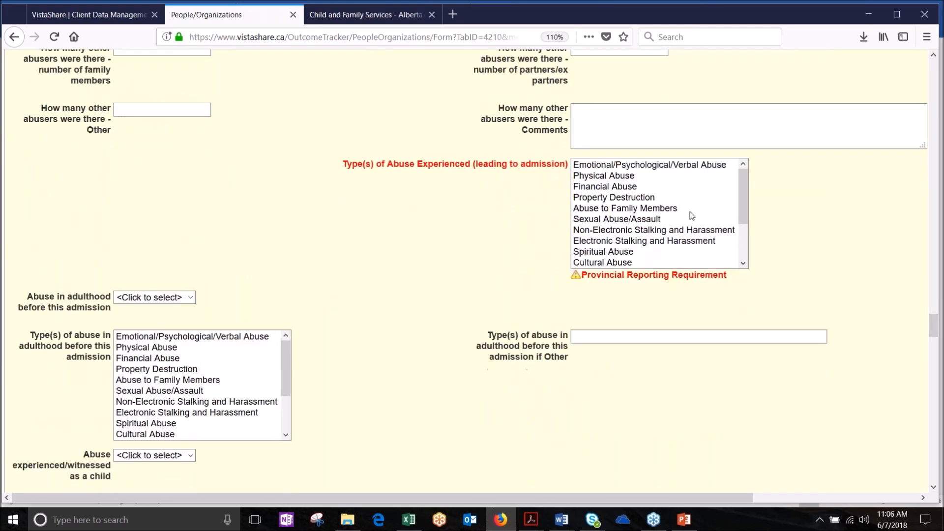
click(596, 197)
mouse_move(596, 198)
mouse_down()
mouse_move(611, 167)
mouse_move(608, 209)
mouse_up()
click(610, 176)
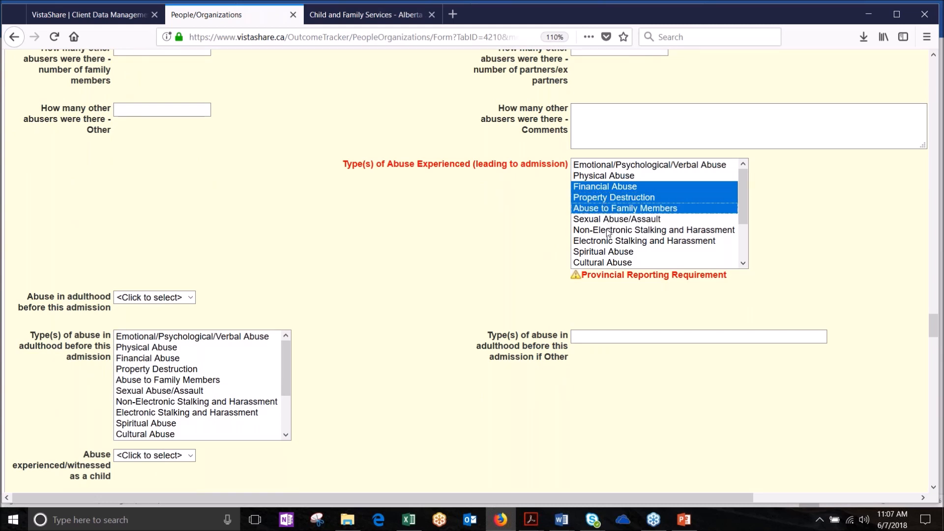
drag(608, 232, 604, 250)
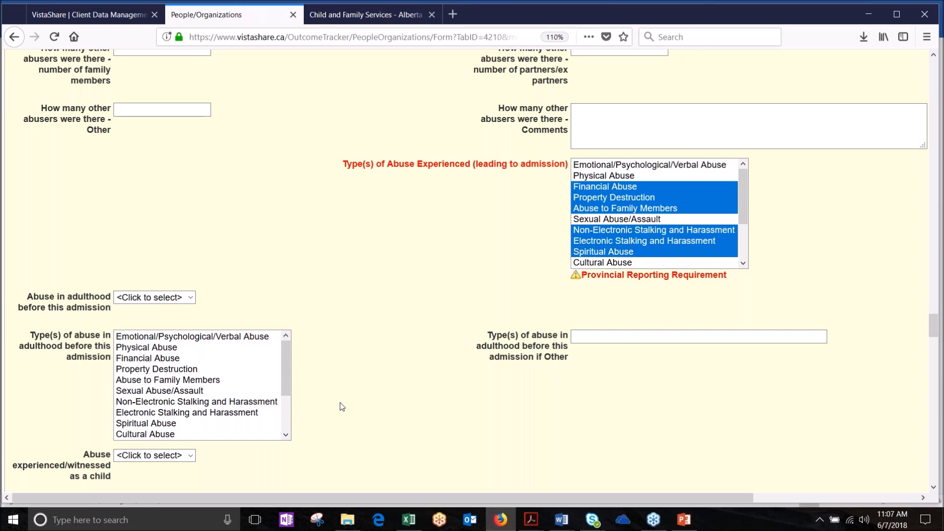
scroll(342, 406, down, 3)
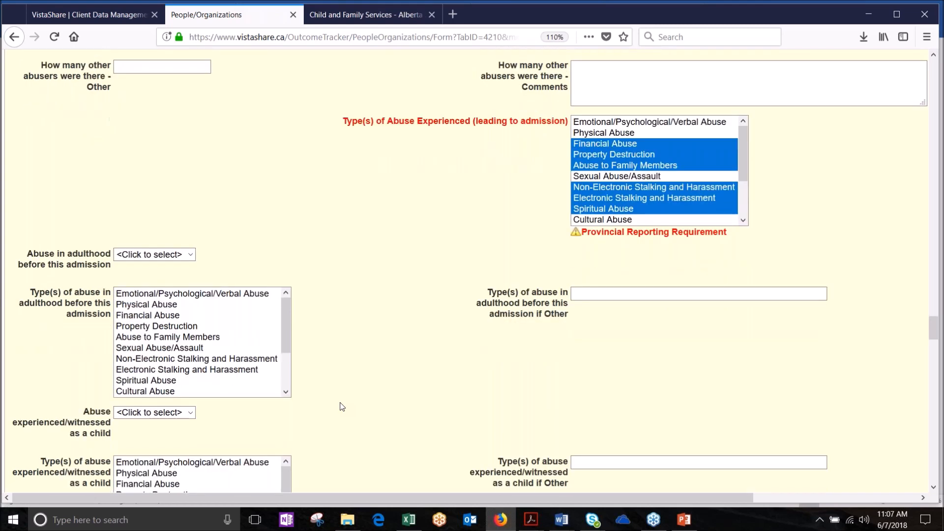
scroll(342, 406, down, 2)
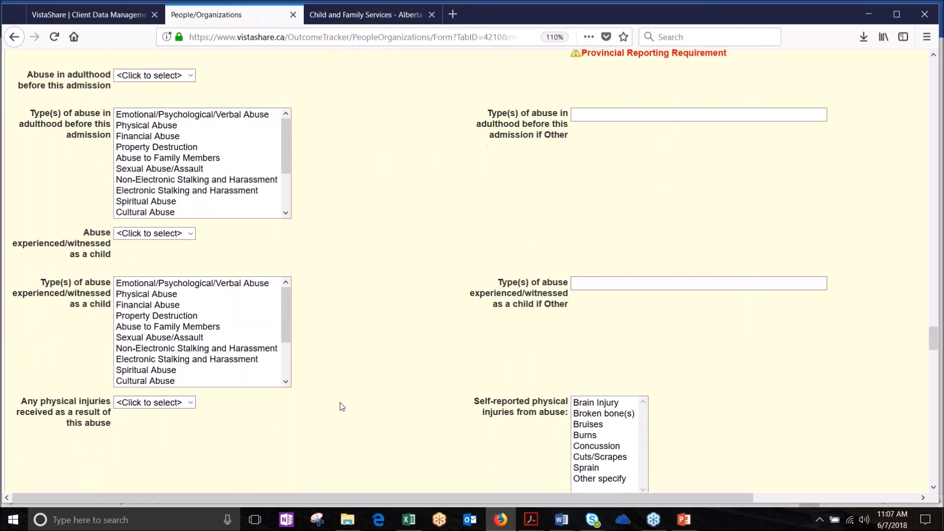
scroll(342, 406, down, 3)
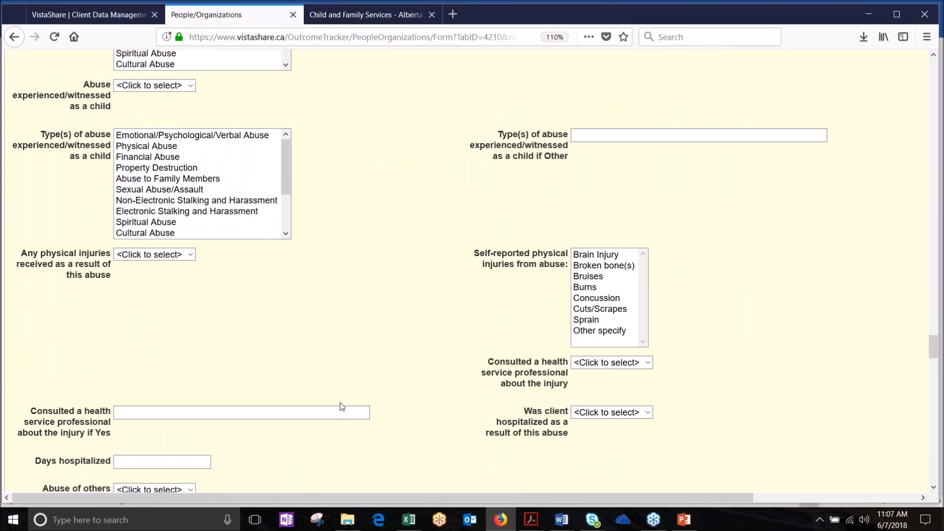
scroll(342, 407, down, 2)
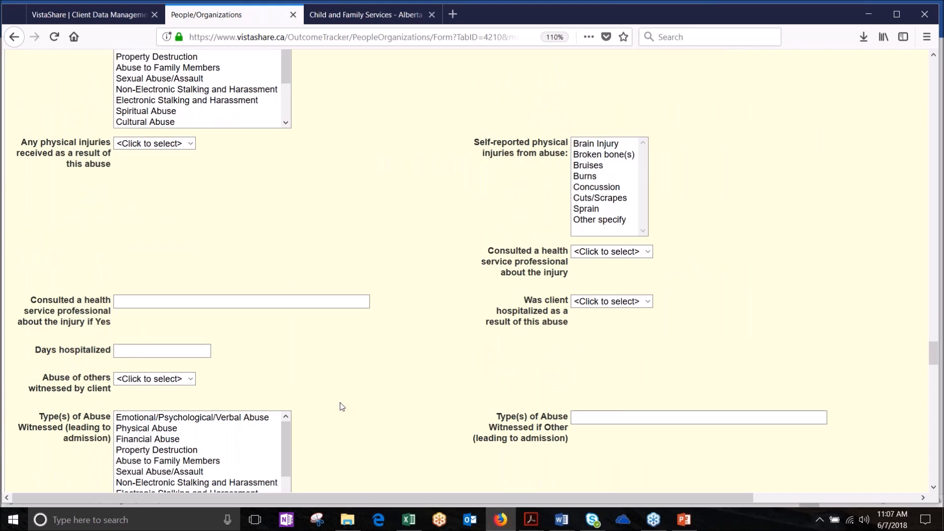
scroll(343, 406, down, 1)
scroll(342, 406, down, 4)
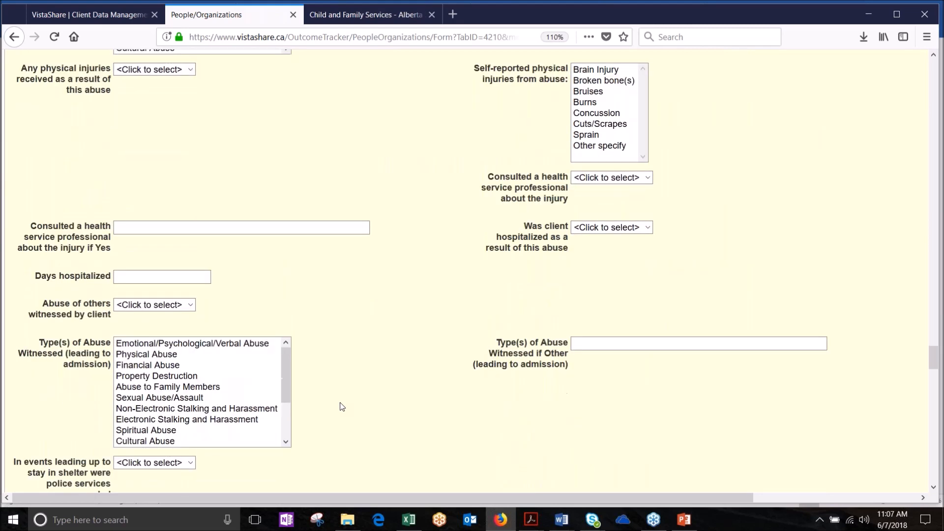
scroll(342, 406, down, 2)
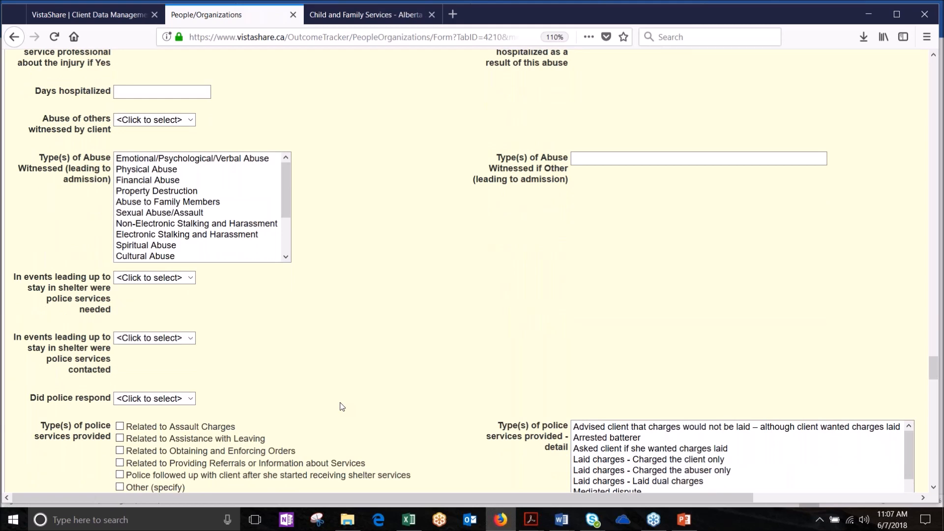
scroll(342, 406, down, 1)
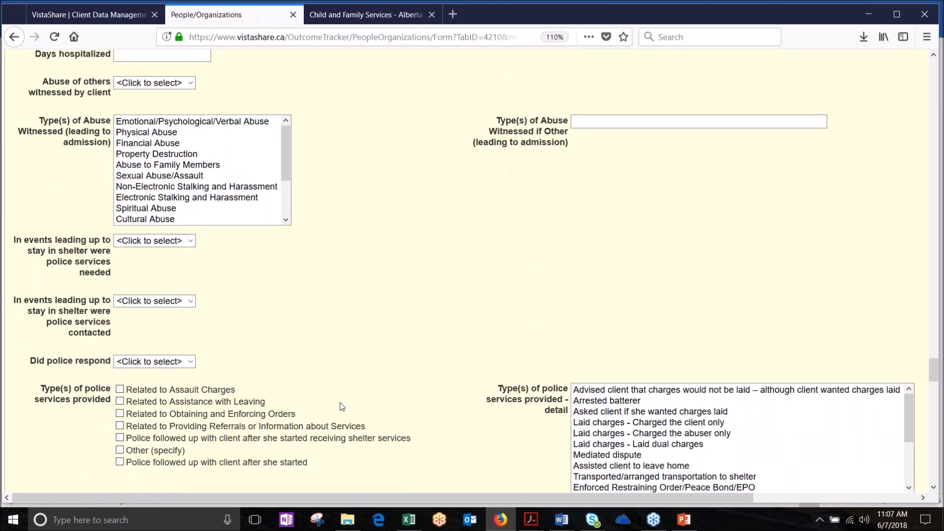
scroll(342, 406, down, 7)
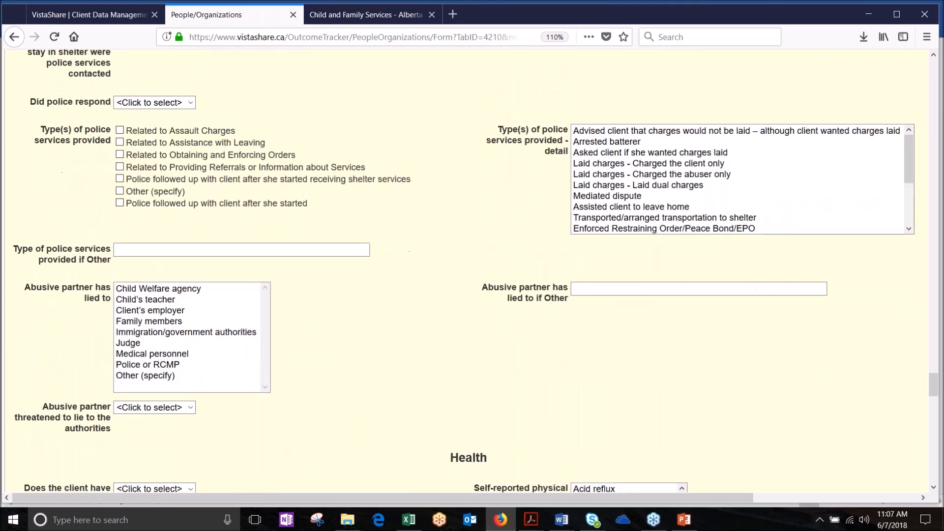
scroll(342, 406, down, 4)
scroll(342, 406, down, 7)
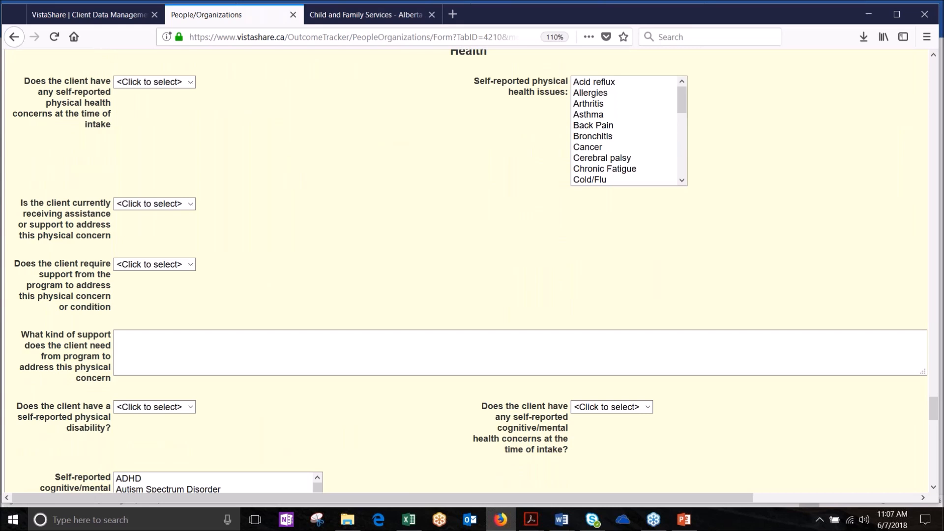
scroll(471, 270, up, 1)
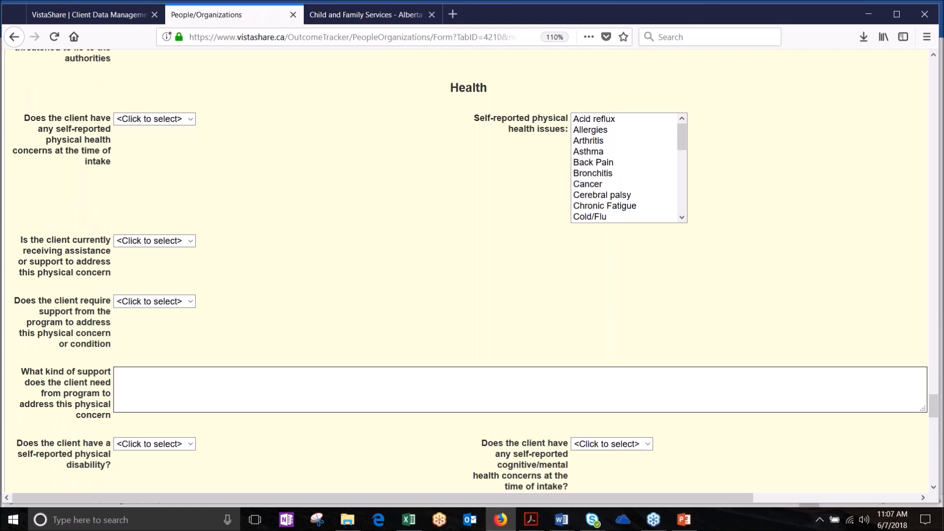
scroll(471, 270, down, 1)
scroll(471, 271, down, 1)
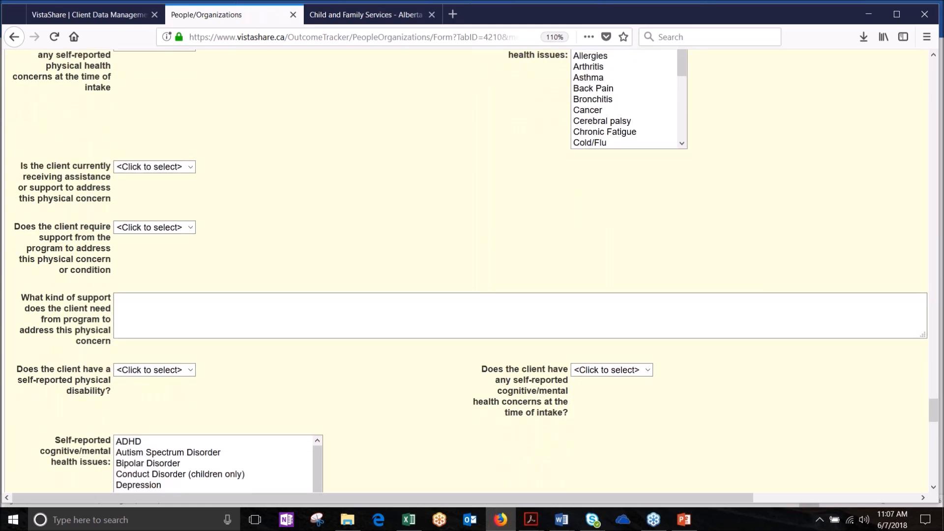
scroll(471, 271, down, 3)
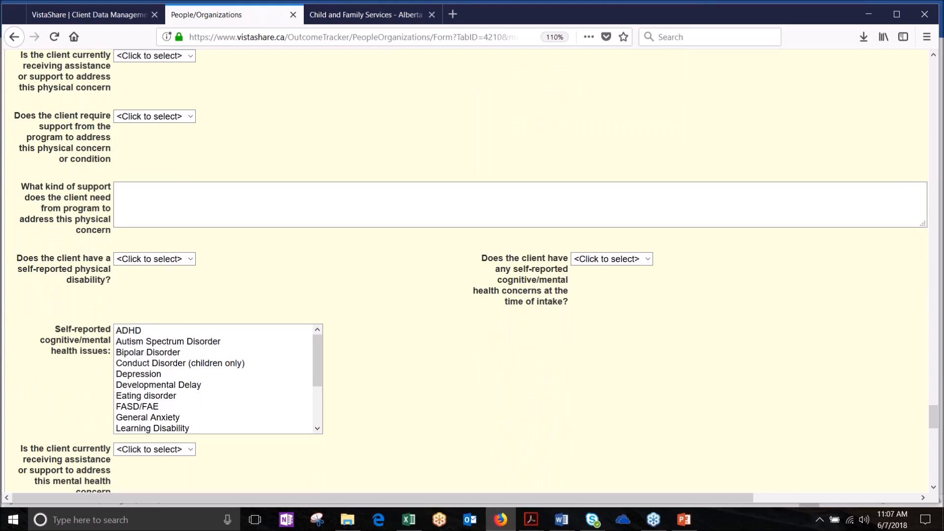
scroll(471, 271, down, 4)
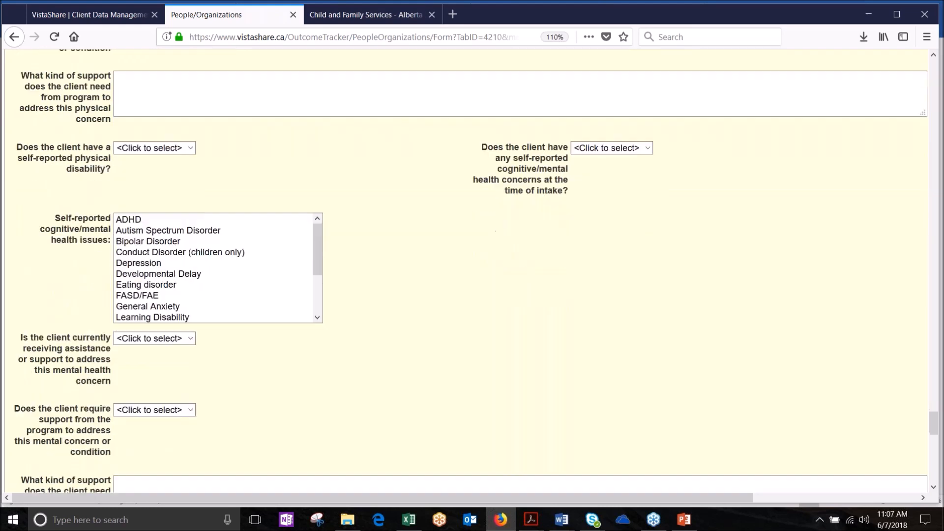
scroll(471, 270, down, 5)
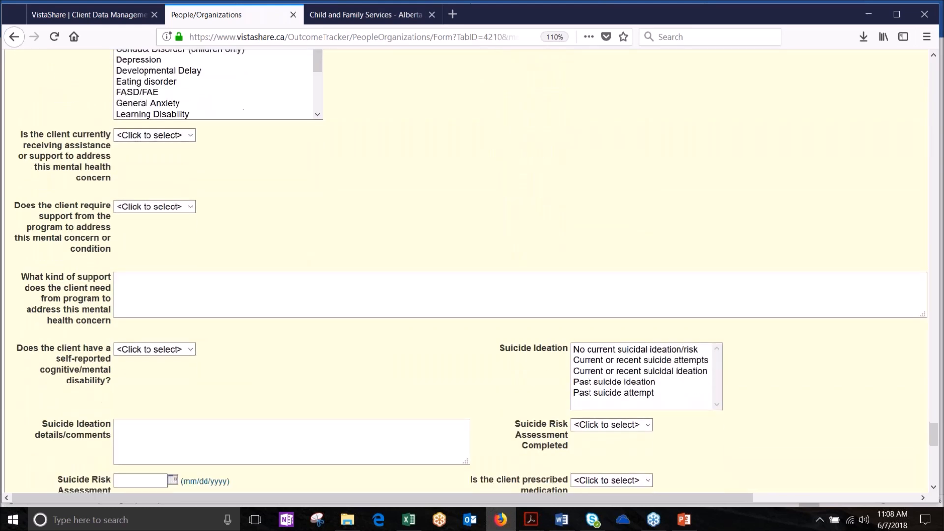
scroll(470, 270, down, 2)
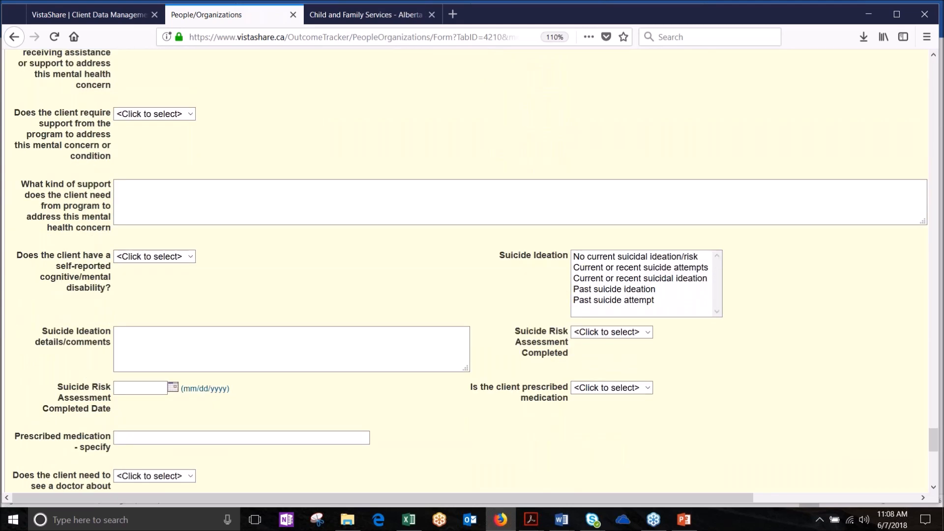
scroll(469, 271, down, 4)
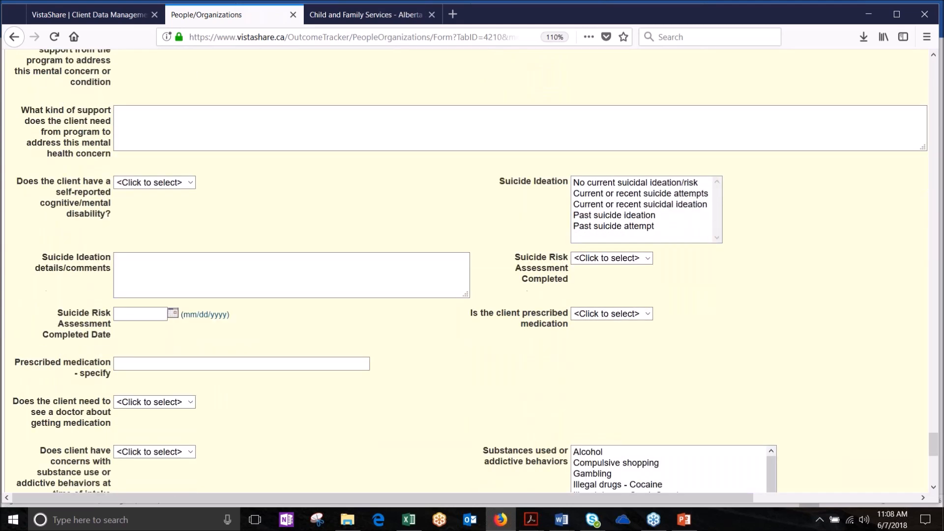
scroll(470, 270, down, 4)
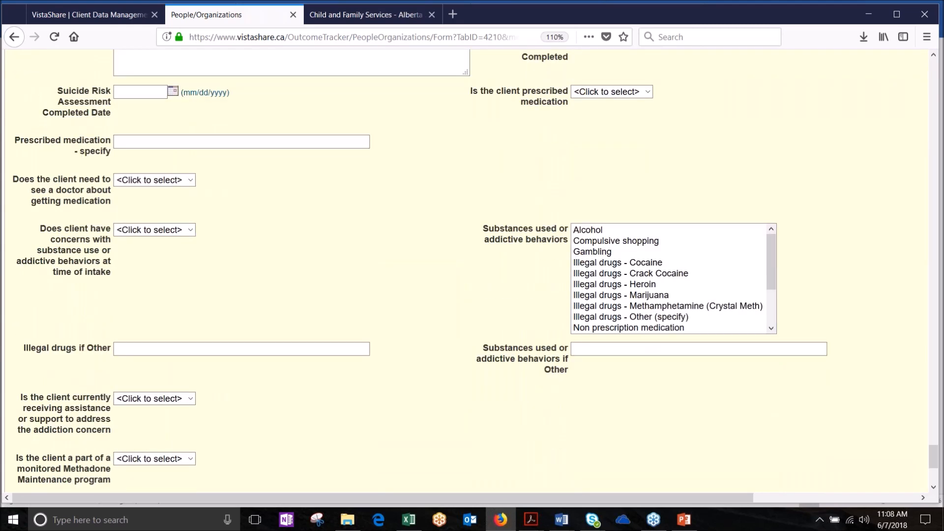
scroll(469, 270, down, 5)
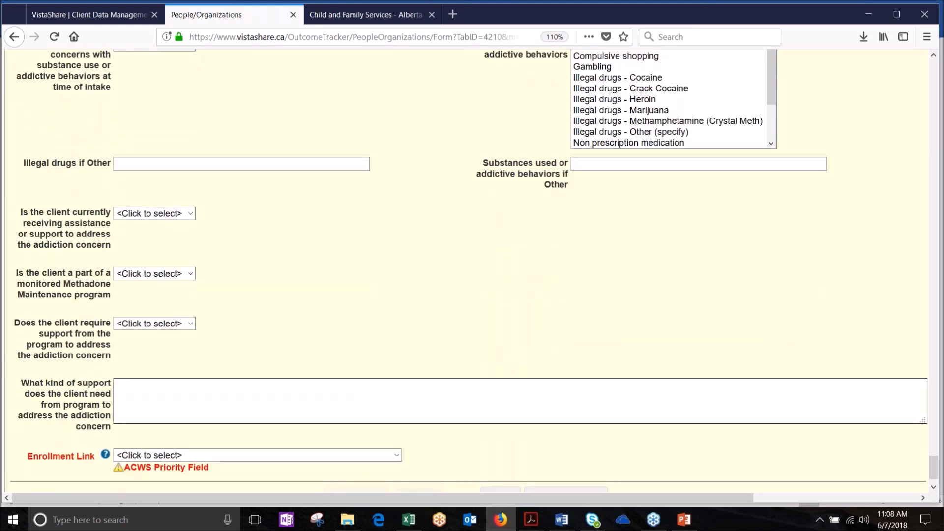
scroll(469, 270, down, 2)
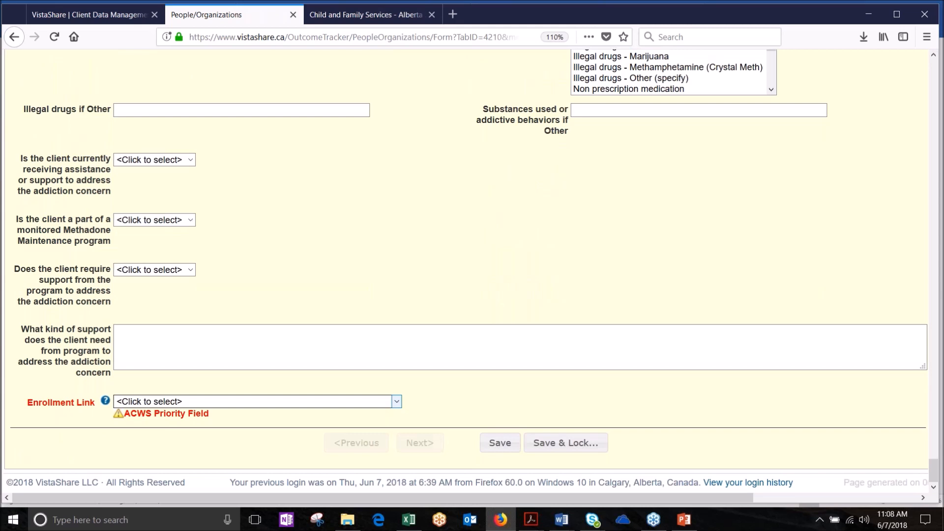
Step: Link the intake to the 06/07/2018 Residential Admission Request call and save the form
click(397, 403)
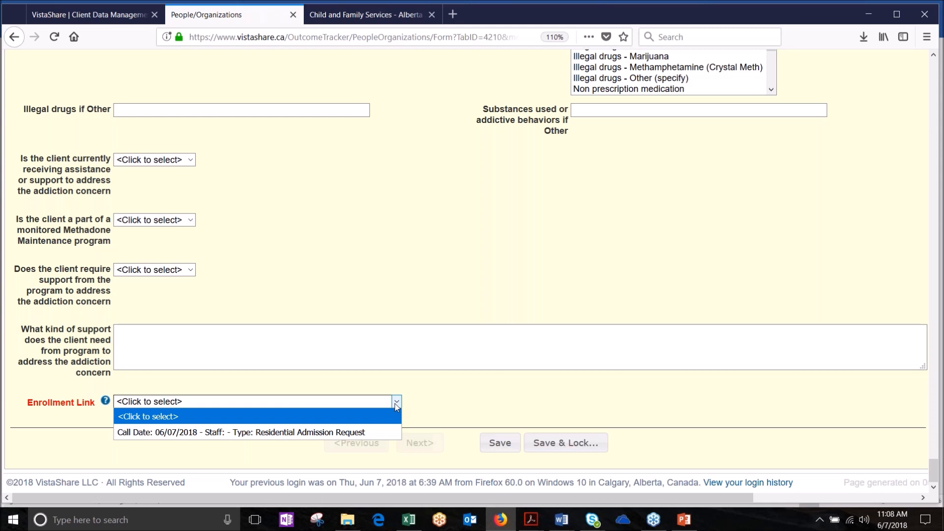
click(325, 436)
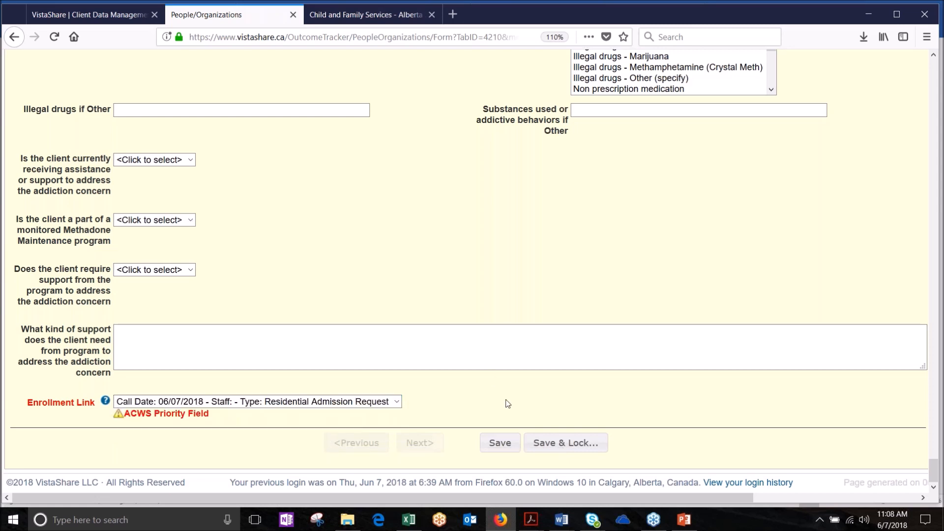
click(500, 446)
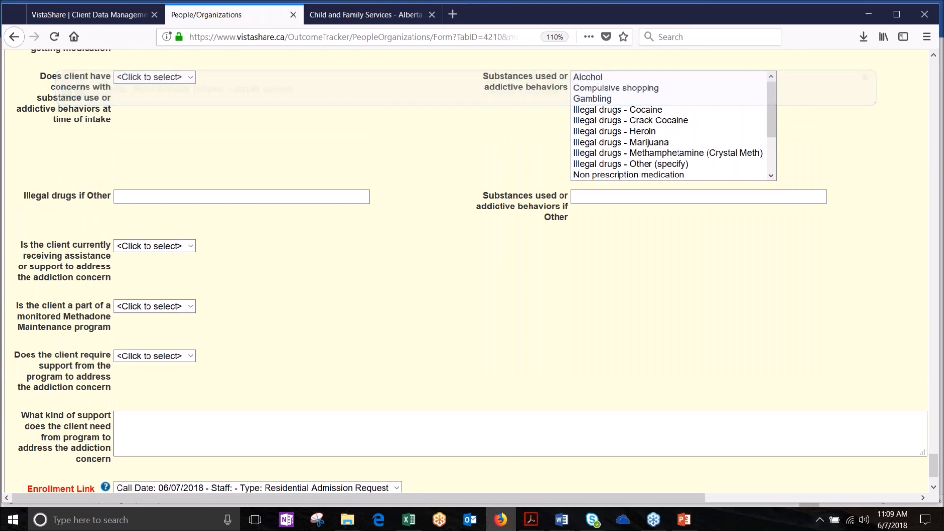
drag(936, 470, 936, 59)
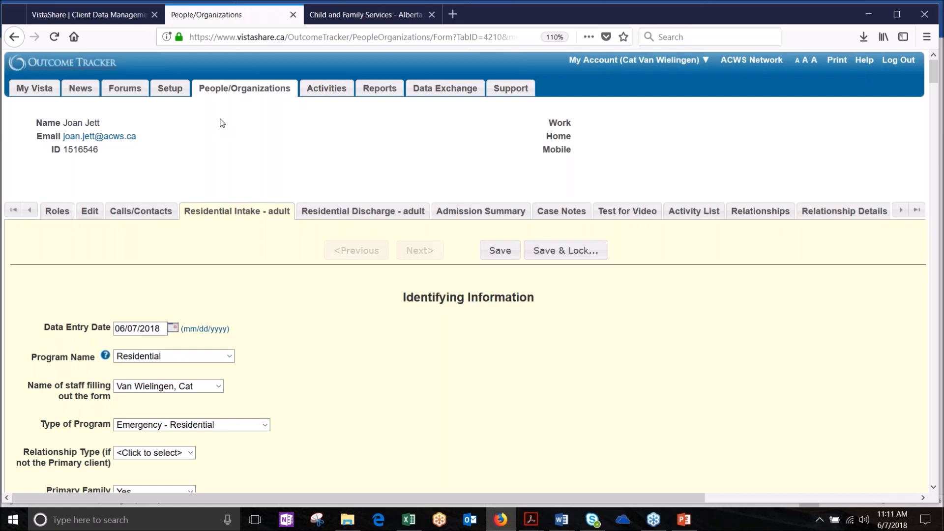
Step: Search People/Organizations for the child's full name, which returns No Rows Found
click(255, 91)
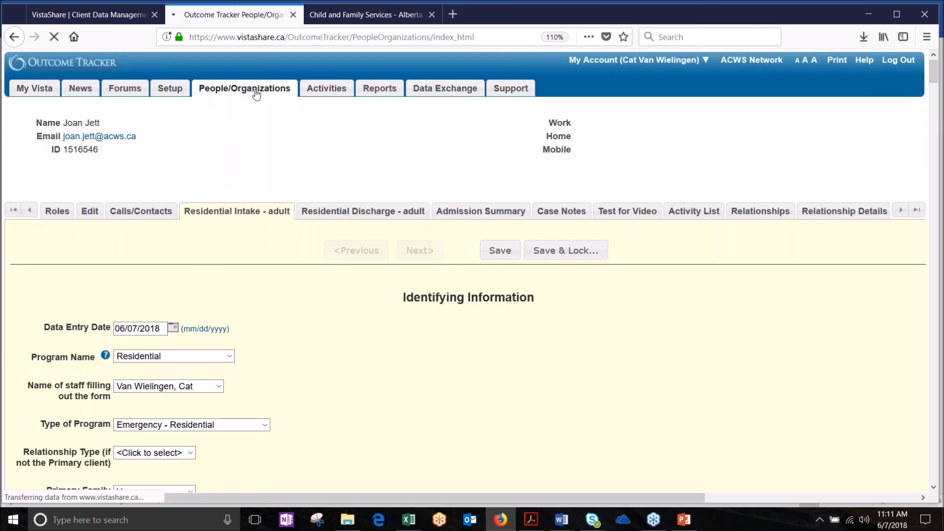
drag(244, 186, 123, 163)
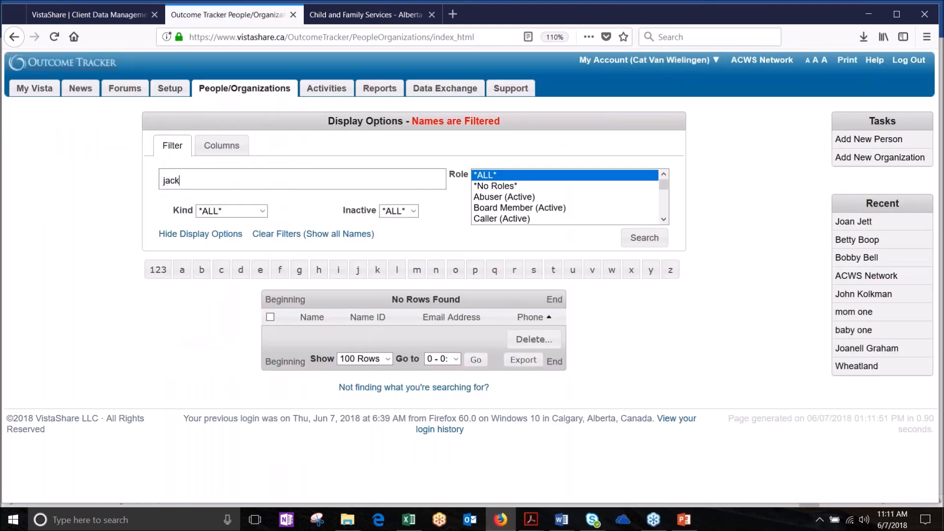
key(Return)
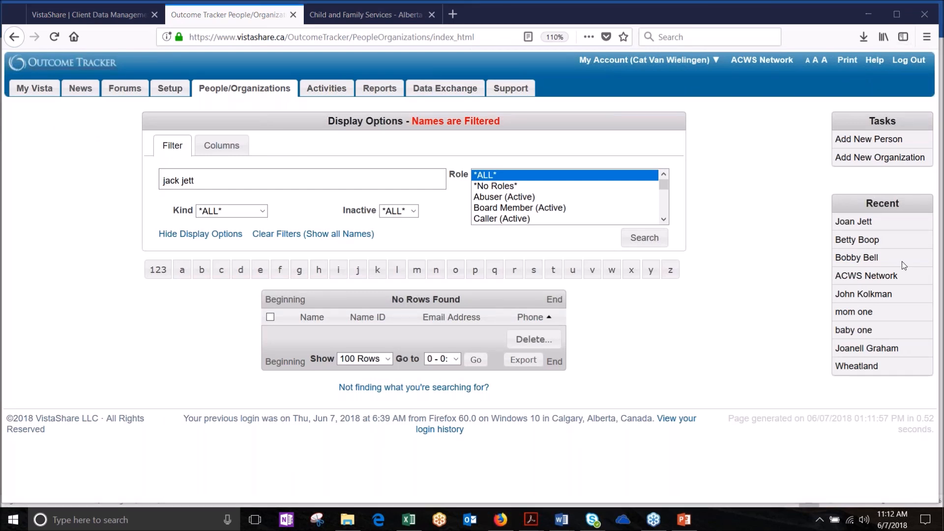
click(765, 193)
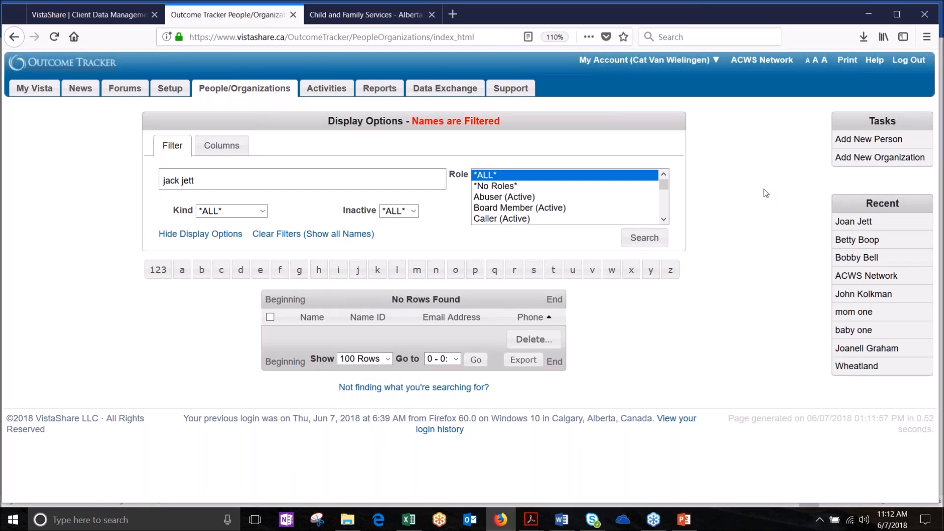
Step: Add a new person with the child's first and last name and the Residential (ACWS) - Child role
click(868, 143)
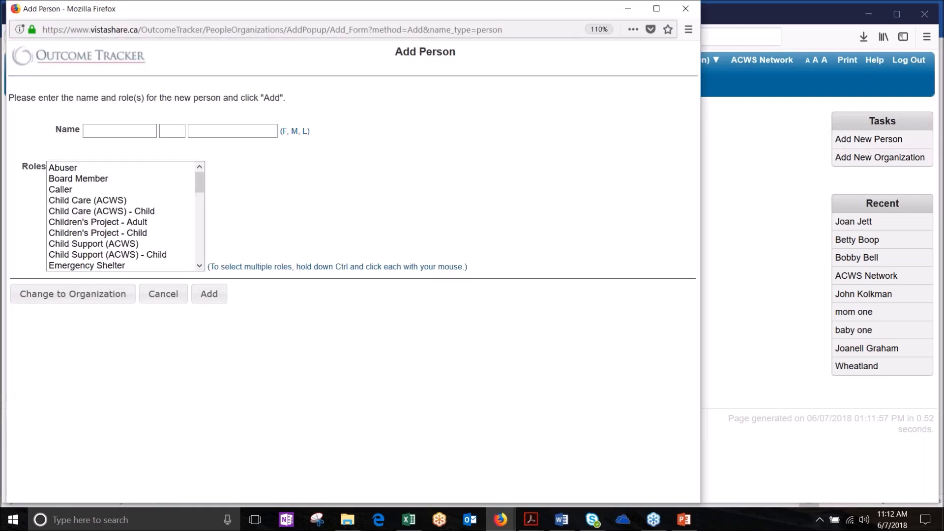
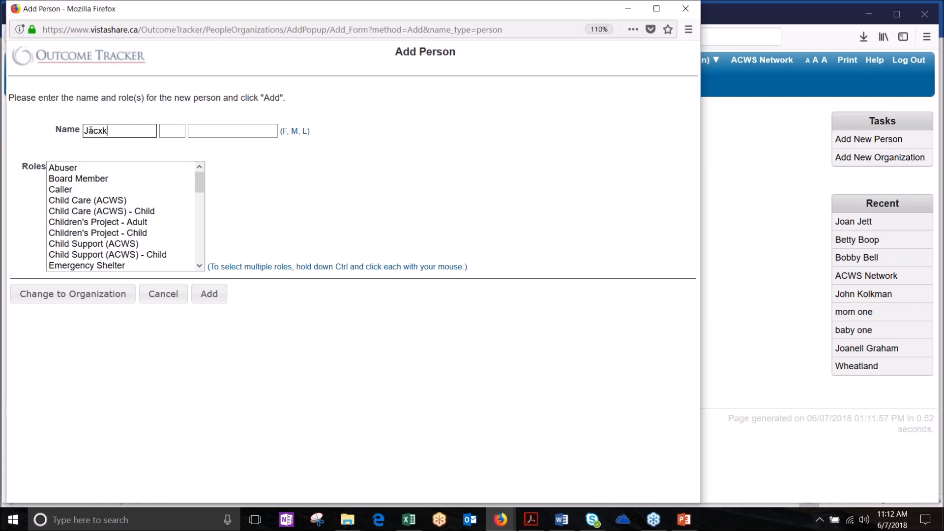
key(Tab)
key(Tab)
drag(205, 192, 208, 226)
click(134, 238)
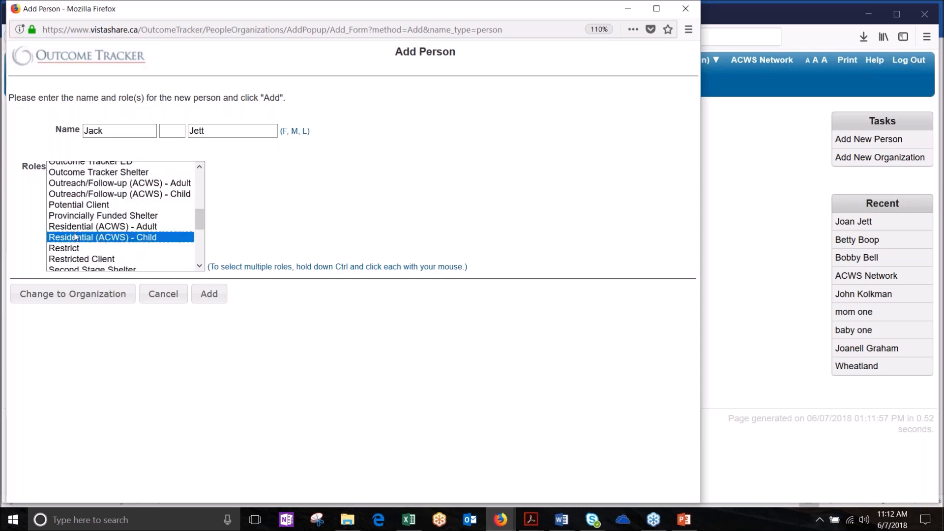
click(208, 296)
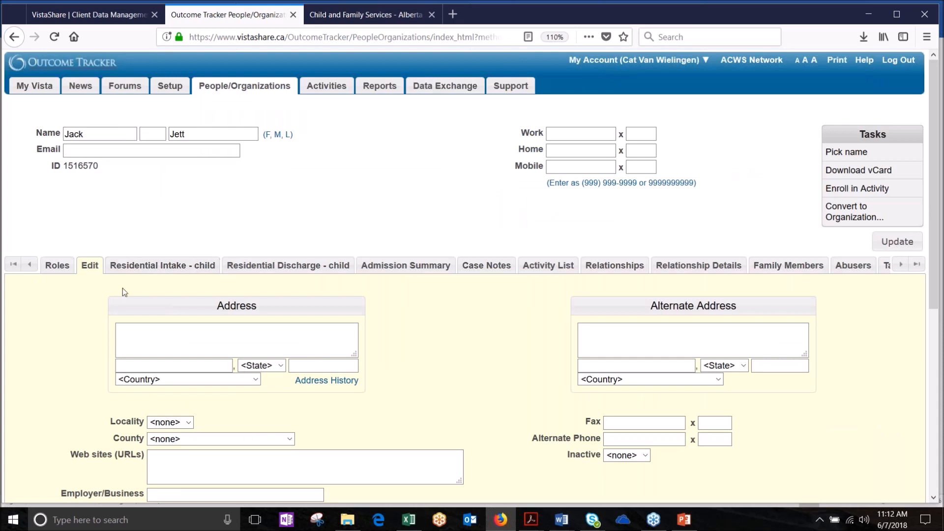
Step: Edit the child role's begin date in the Roles tab and save it, with the month entered wrongly
click(58, 266)
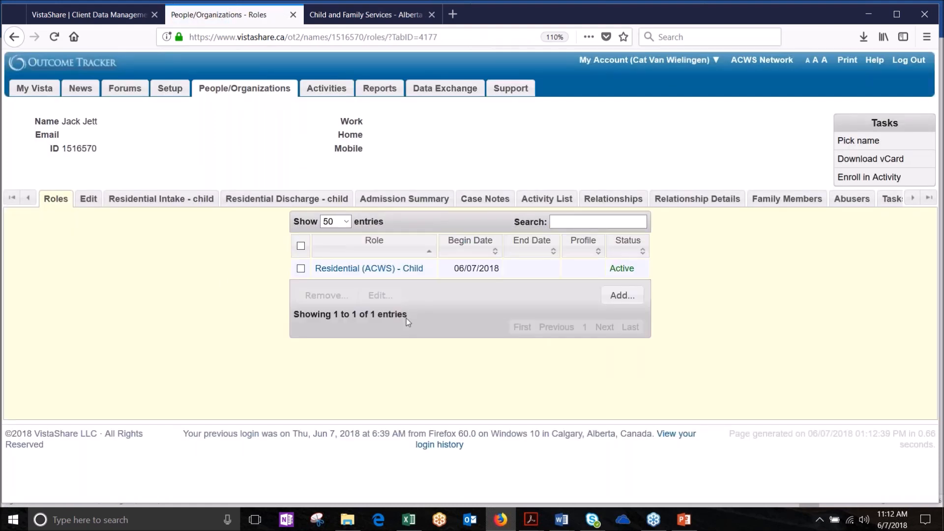
double_click(477, 272)
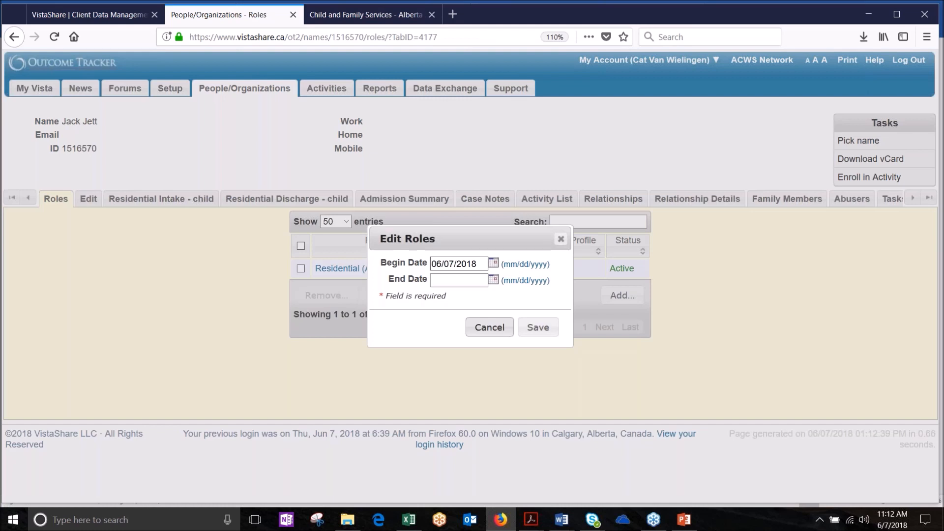
drag(456, 268, 431, 269)
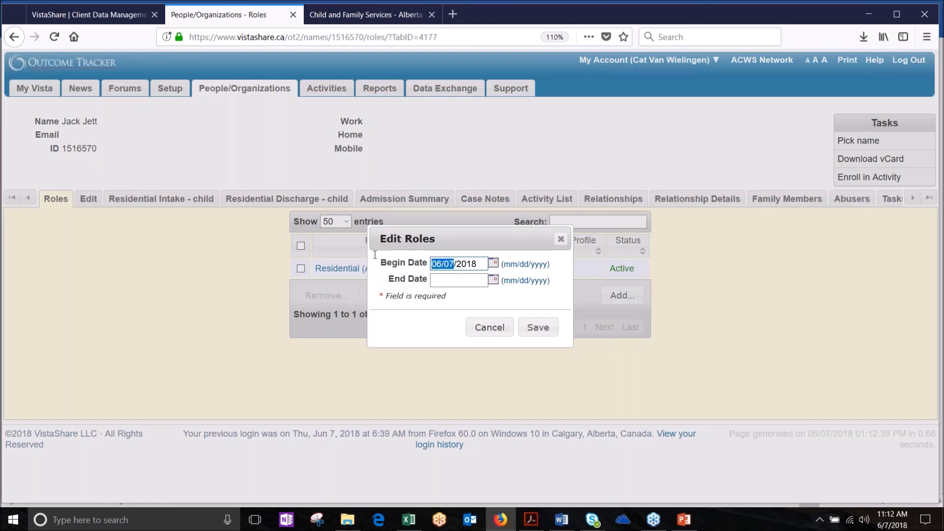
text(0331)
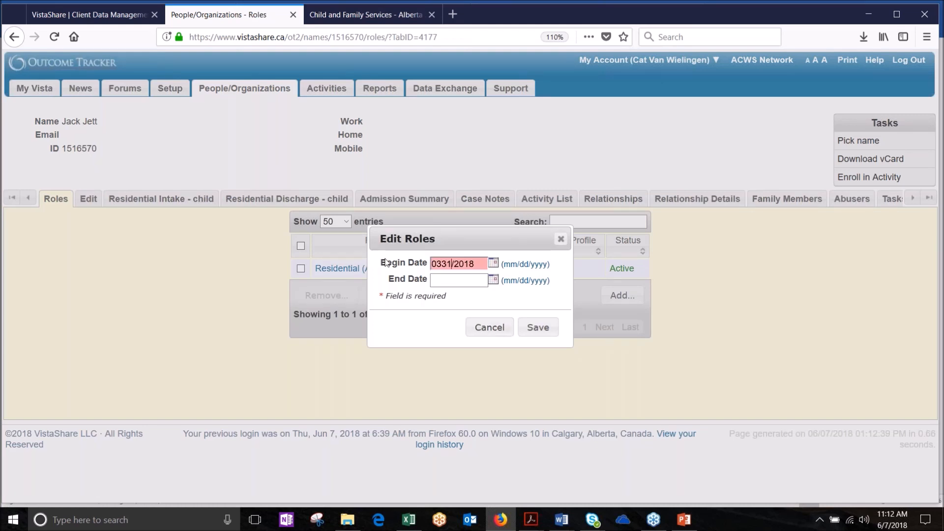
click(442, 264)
text(/)
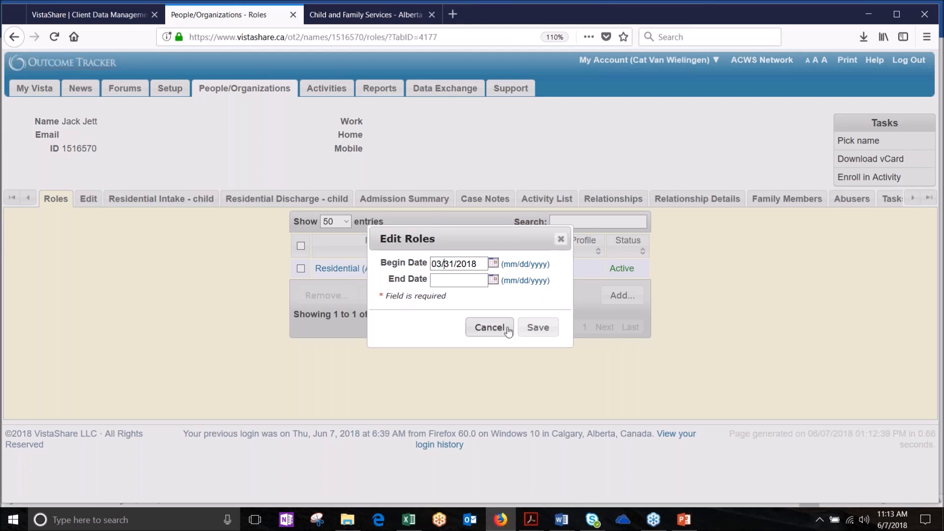
click(544, 333)
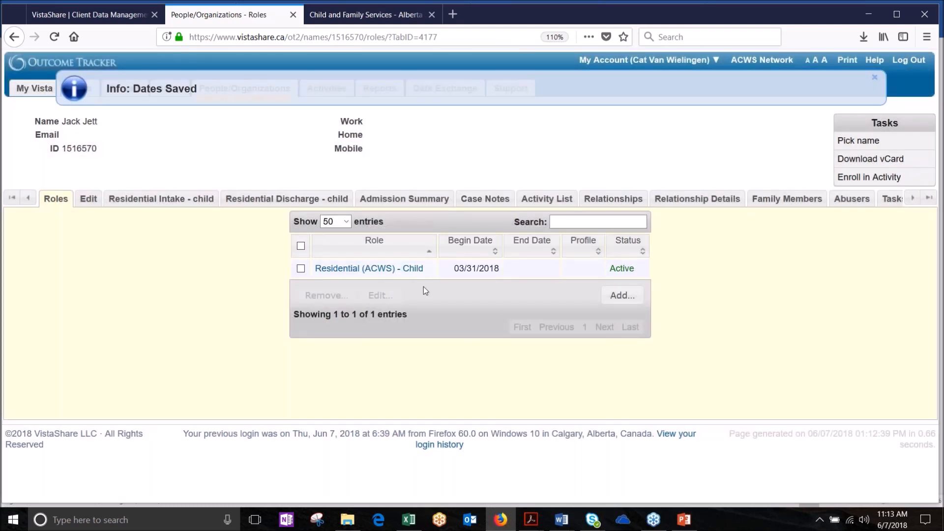
Step: Correct the month so the role begins 05/31/2018 and save
click(469, 273)
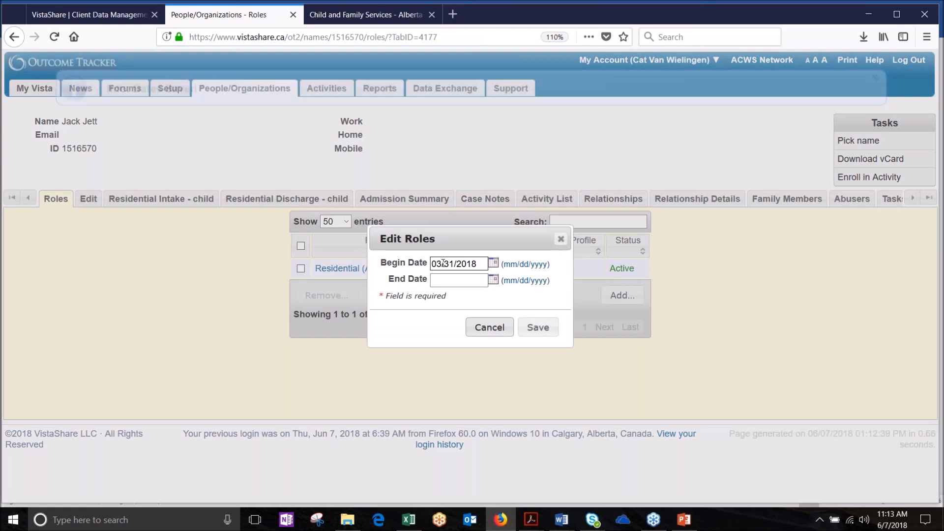
click(441, 264)
key(BackSpace)
text(5)
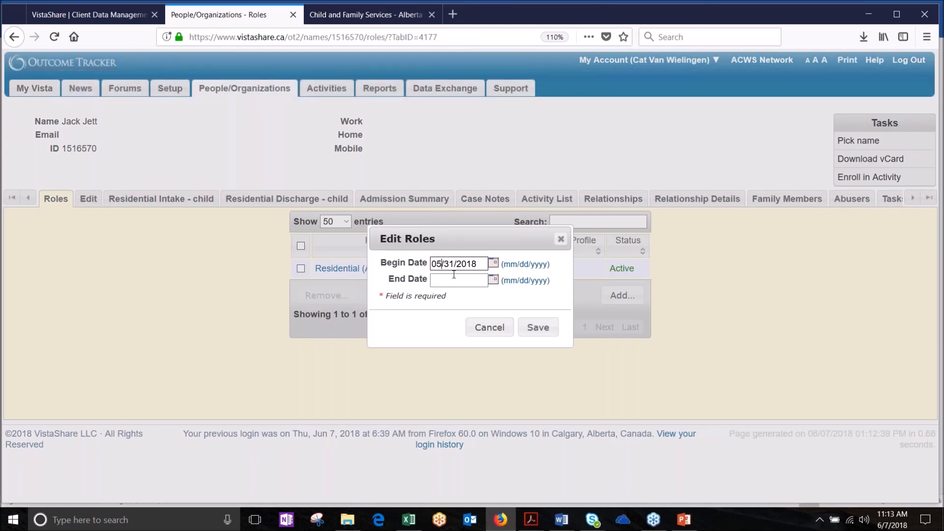
click(538, 328)
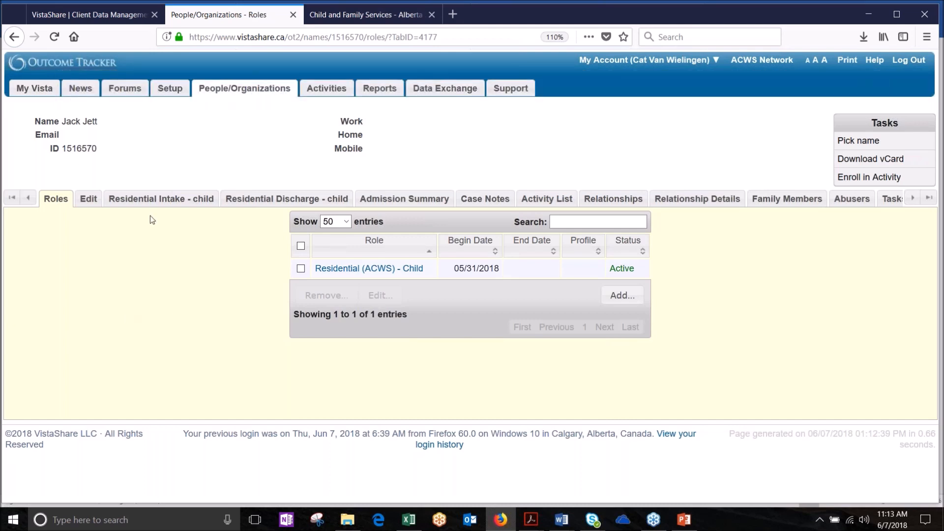
Step: Add a Family Member relationship linking the child to the adult client
click(162, 203)
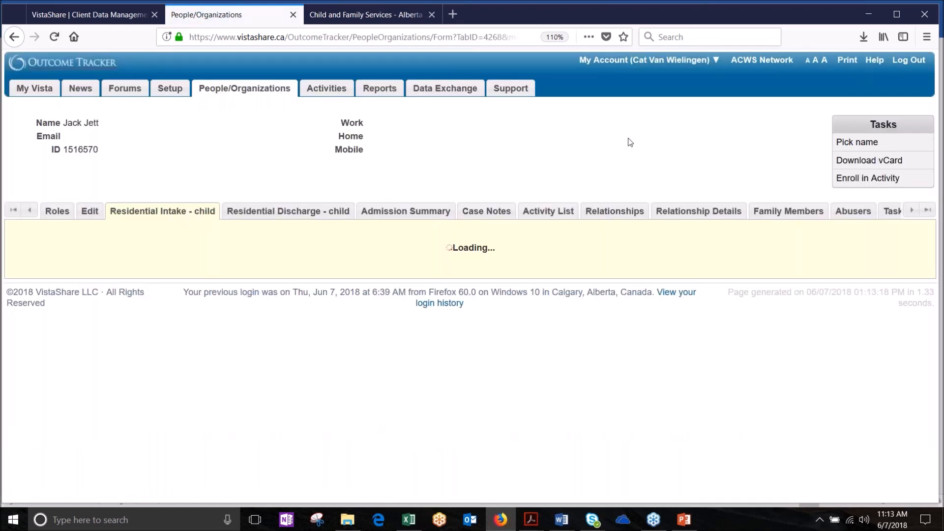
click(615, 212)
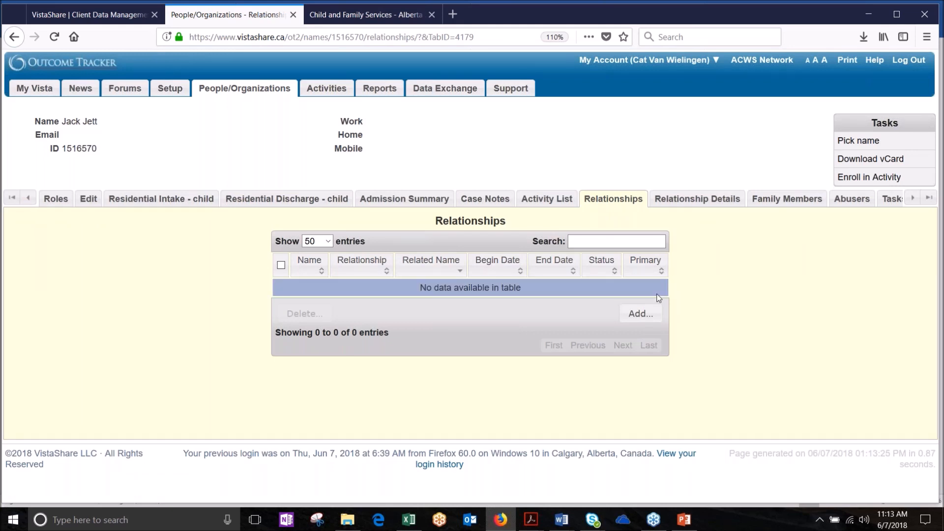
click(639, 318)
click(557, 199)
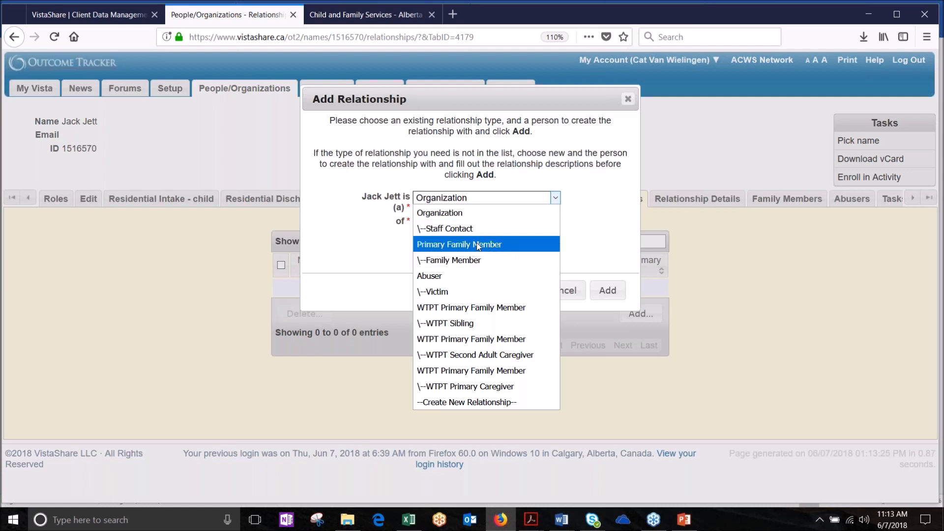
click(446, 261)
click(441, 225)
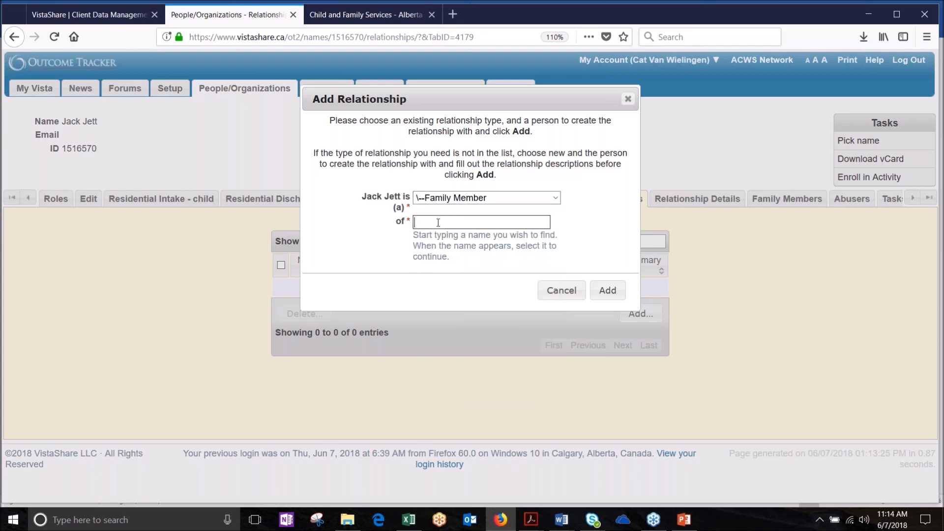
text(joan jett)
click(485, 239)
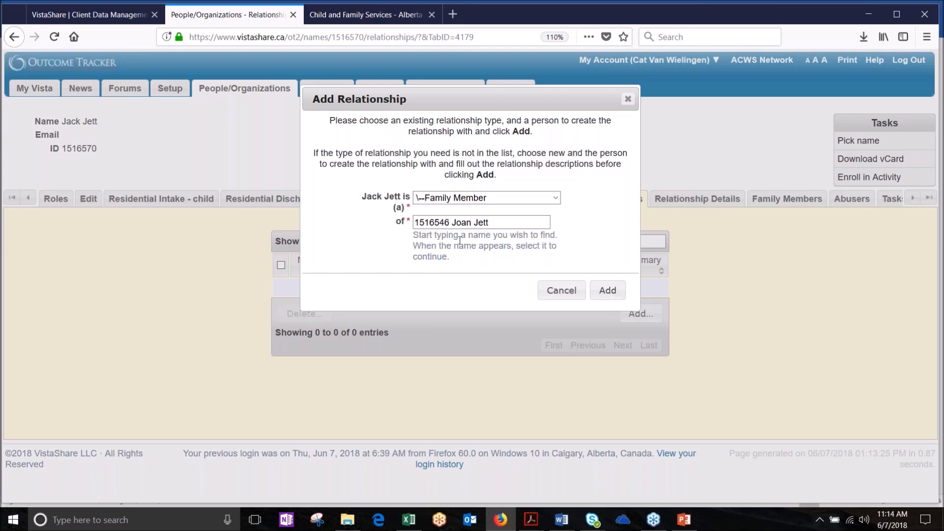
click(607, 291)
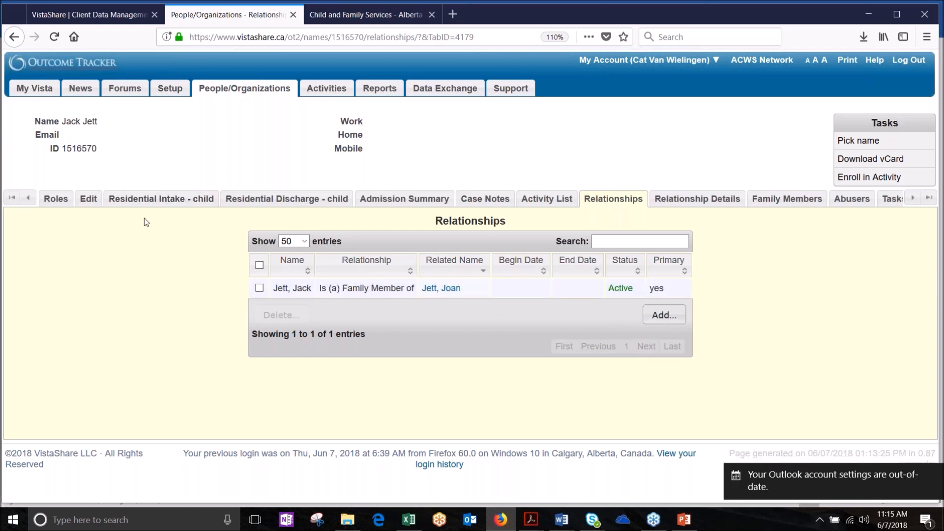
click(166, 205)
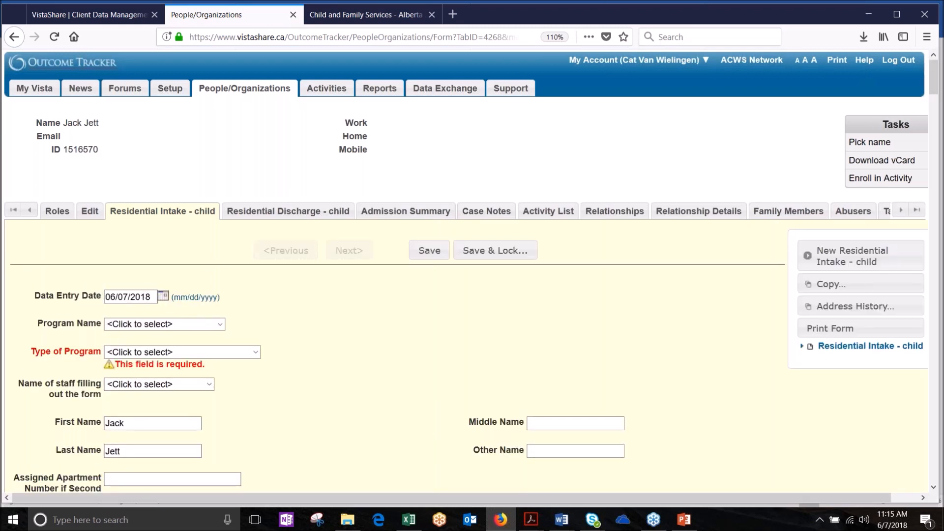
click(151, 357)
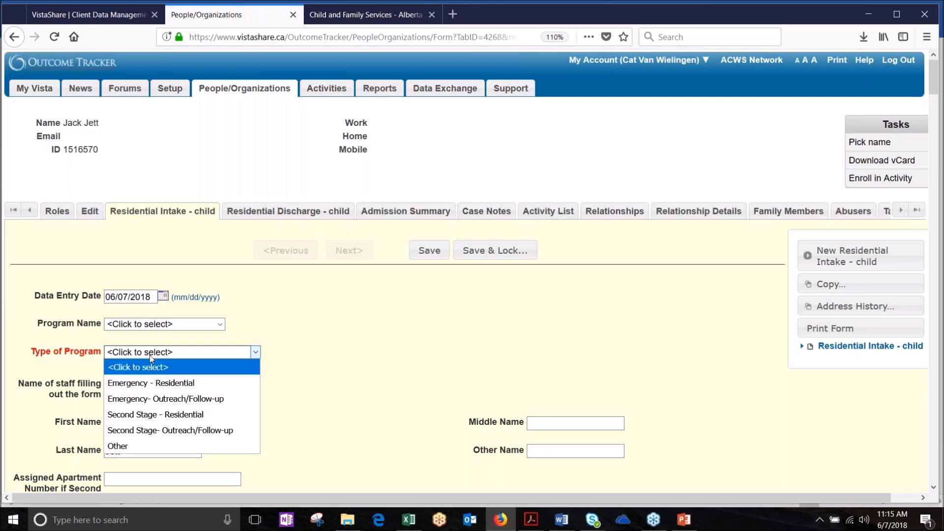
key(Escape)
click(158, 379)
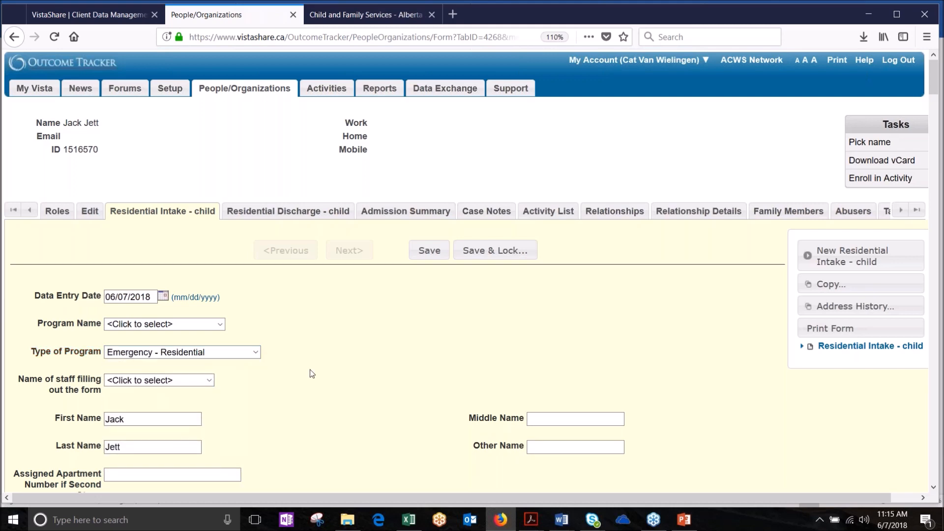
scroll(310, 370, down, 6)
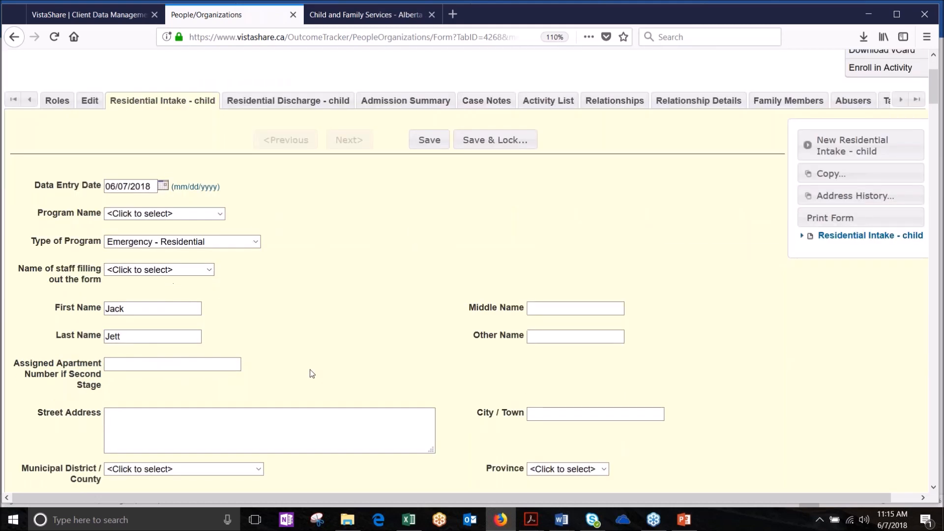
click(209, 158)
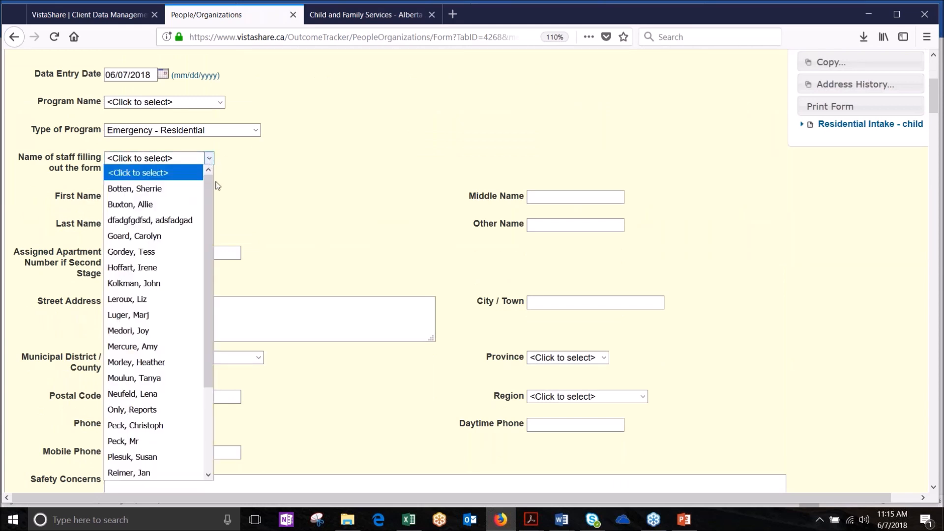
drag(206, 187, 208, 311)
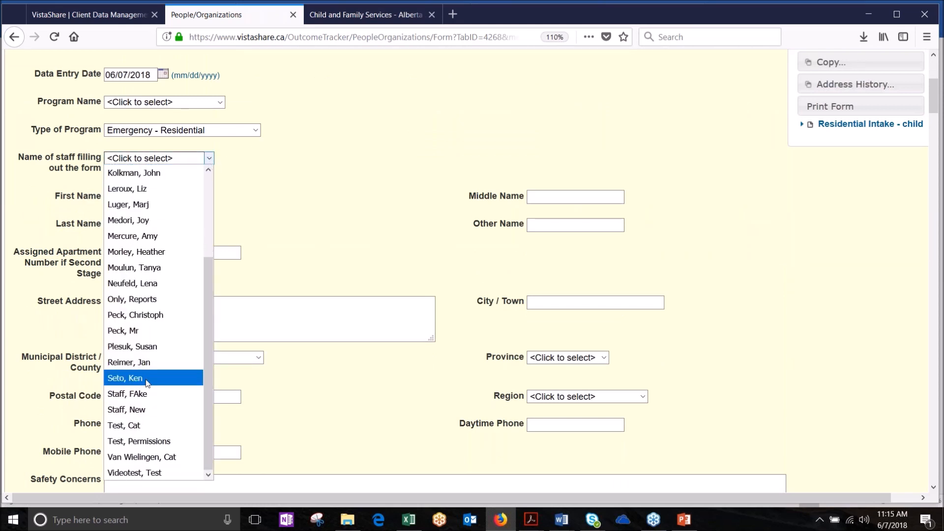
click(130, 461)
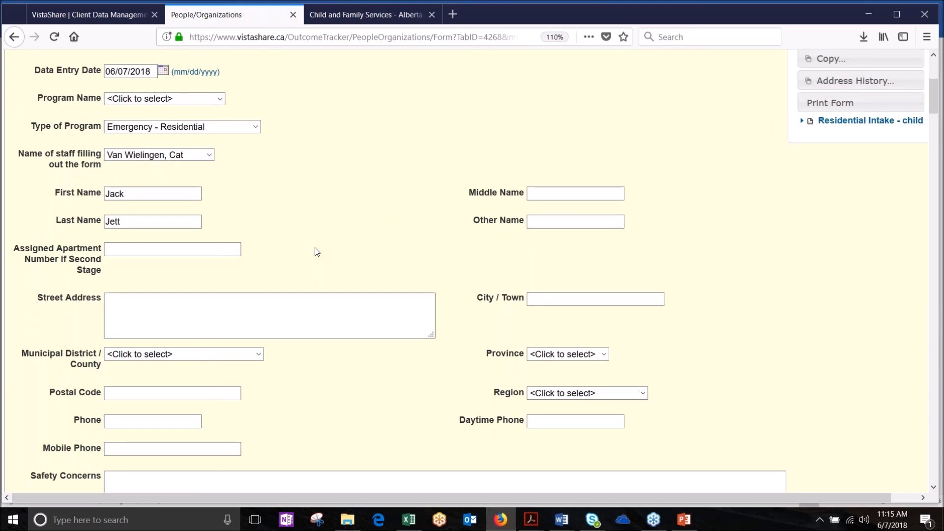
scroll(317, 251, down, 4)
scroll(317, 252, down, 7)
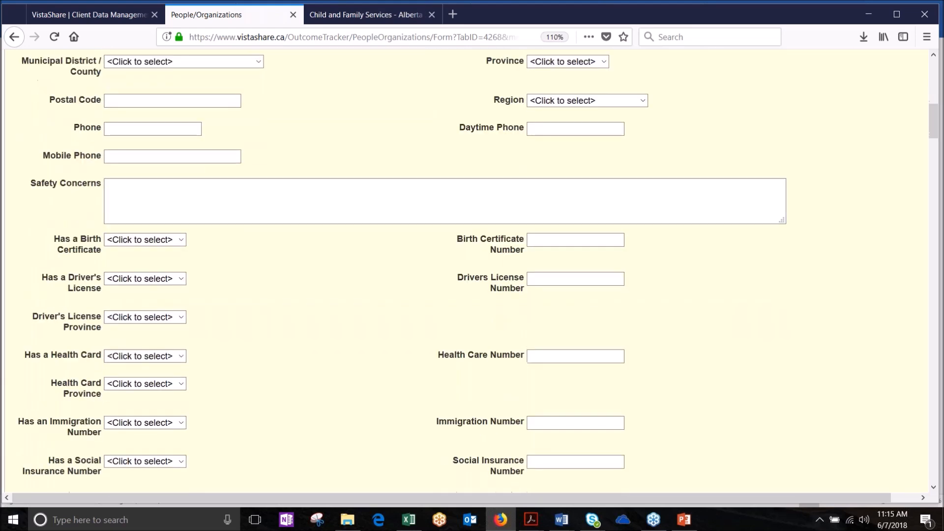
scroll(317, 251, down, 5)
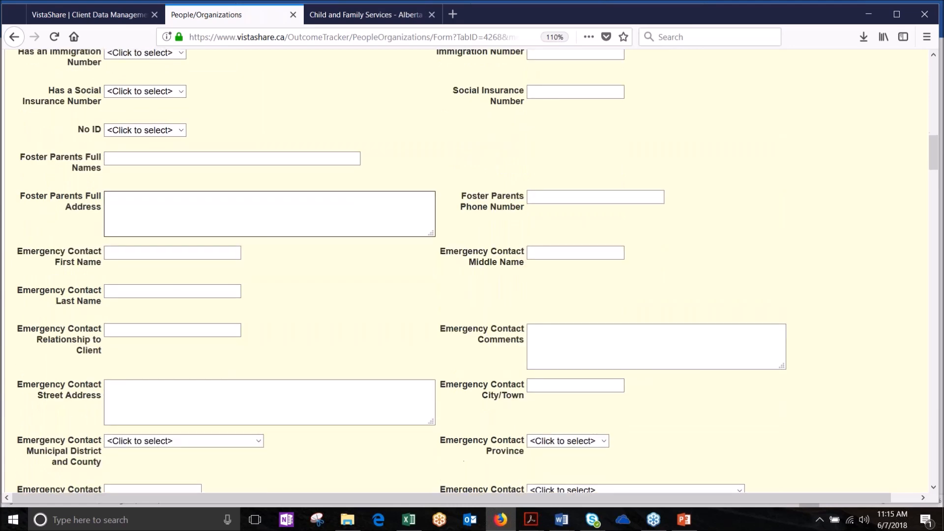
scroll(477, 270, down, 5)
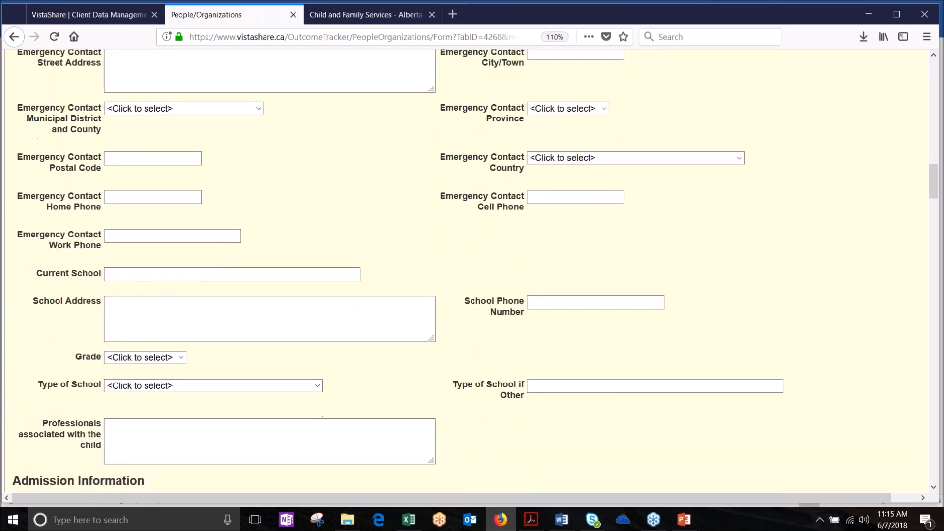
scroll(472, 270, down, 4)
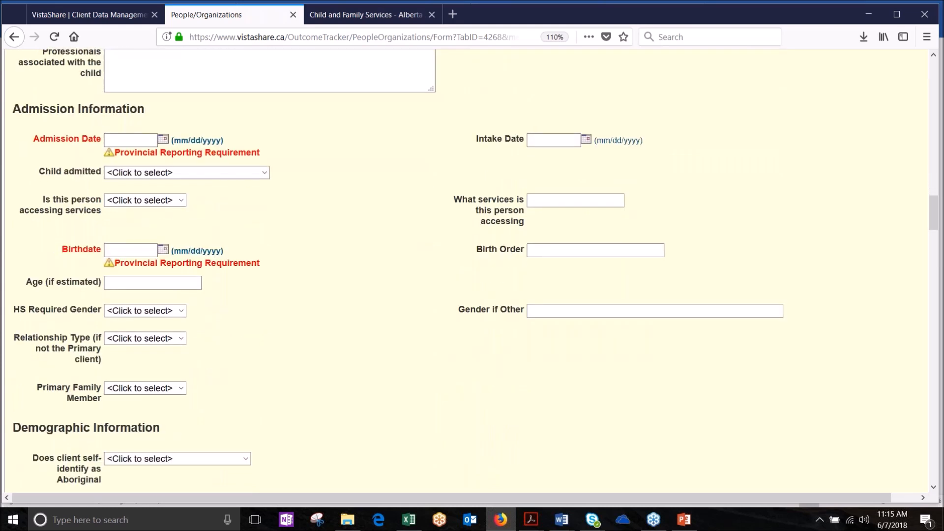
Step: Enter 05/31/2018 as the Admission Date
scroll(472, 270, down, 1)
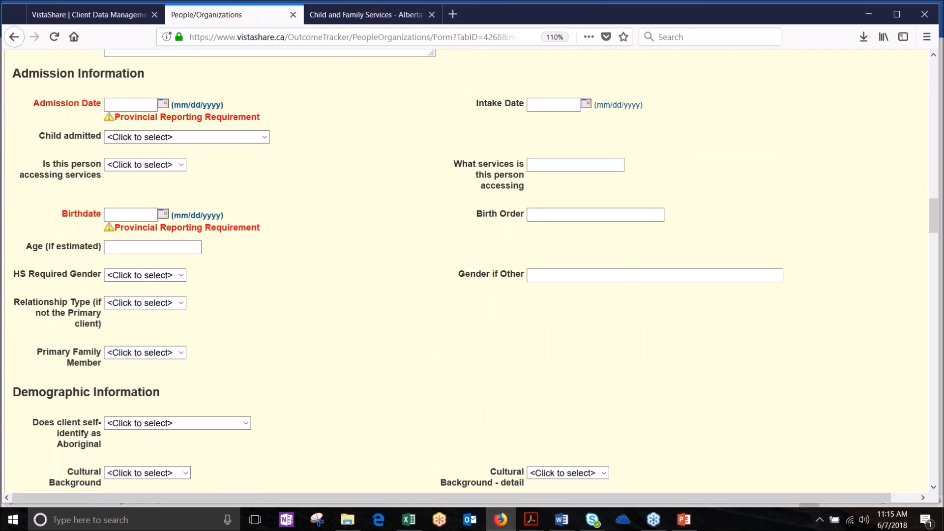
click(143, 107)
text(05/31/2018)
key(Tab)
click(222, 157)
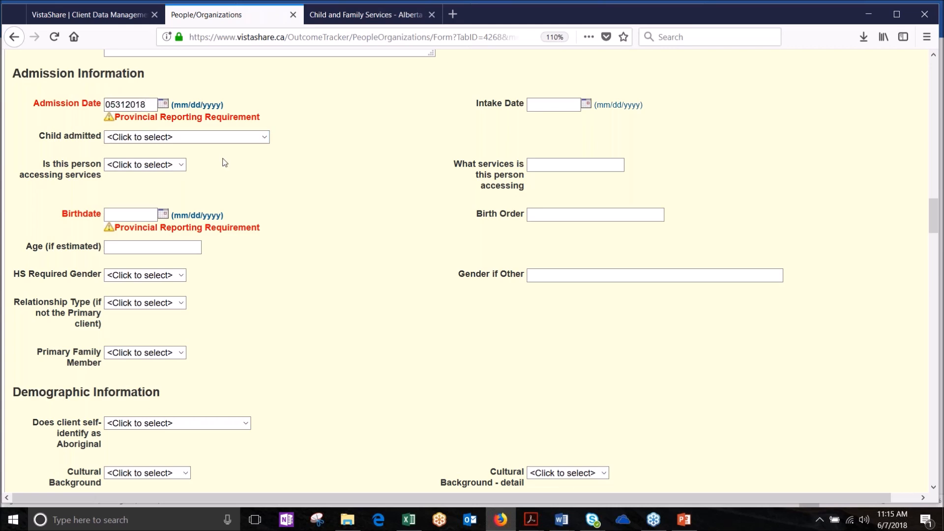
Step: Set Child admitted to 'at the same time as the primary client' and Birthdate to 05/27/2016
click(263, 140)
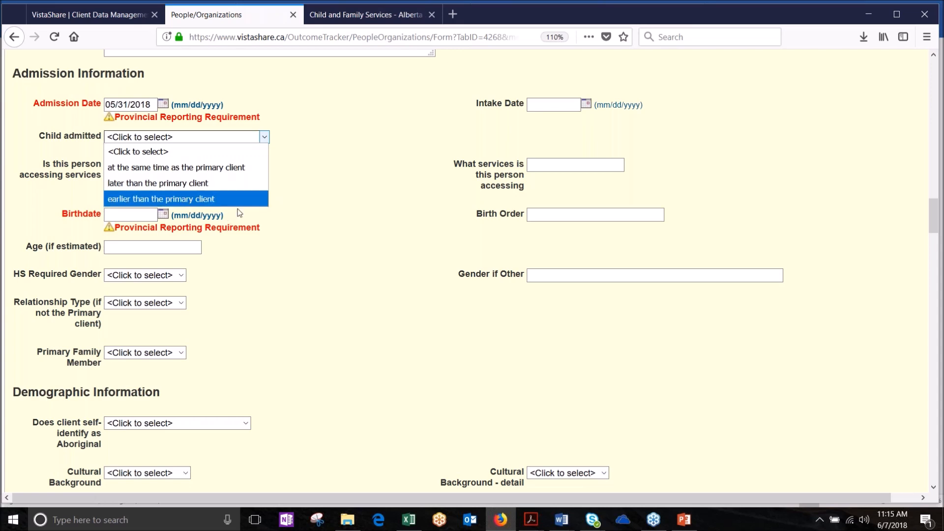
click(234, 169)
click(138, 213)
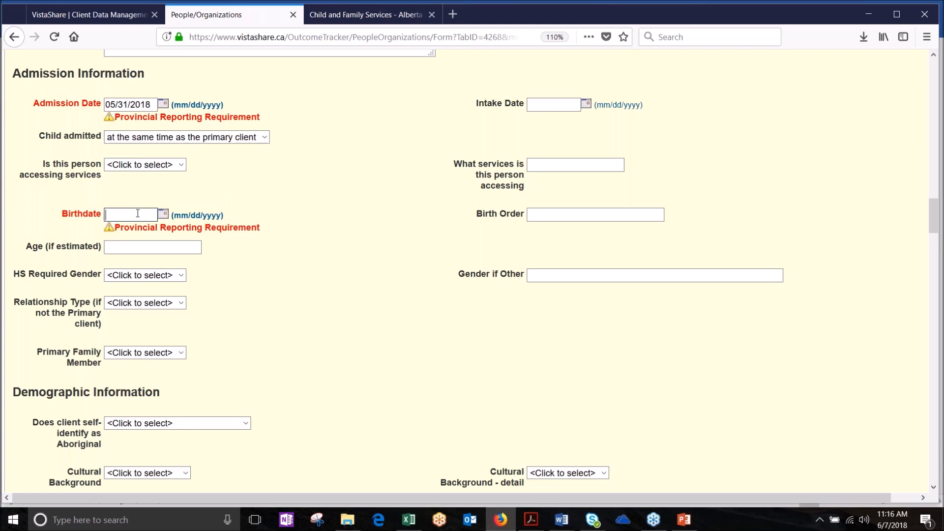
text(05272016)
click(190, 250)
scroll(240, 359, down, 5)
scroll(240, 358, down, 7)
scroll(241, 359, down, 4)
scroll(240, 359, down, 7)
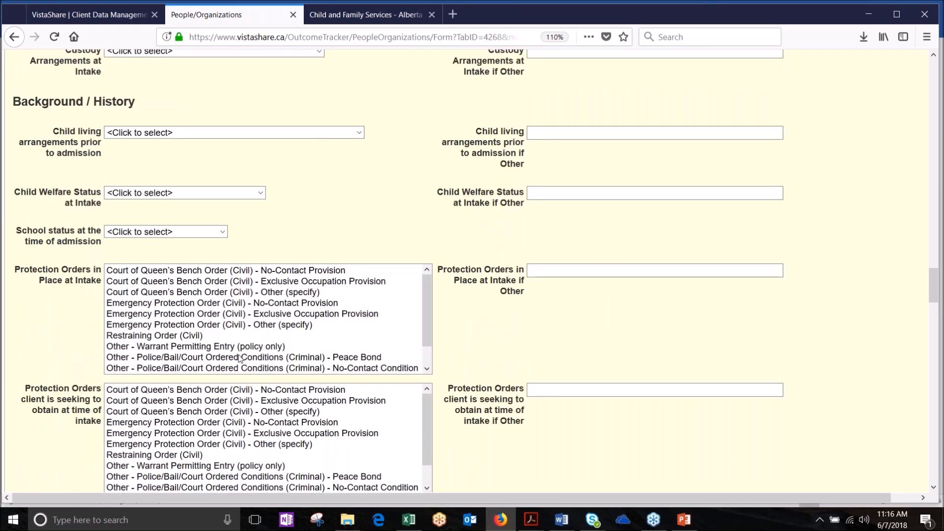
scroll(241, 359, down, 8)
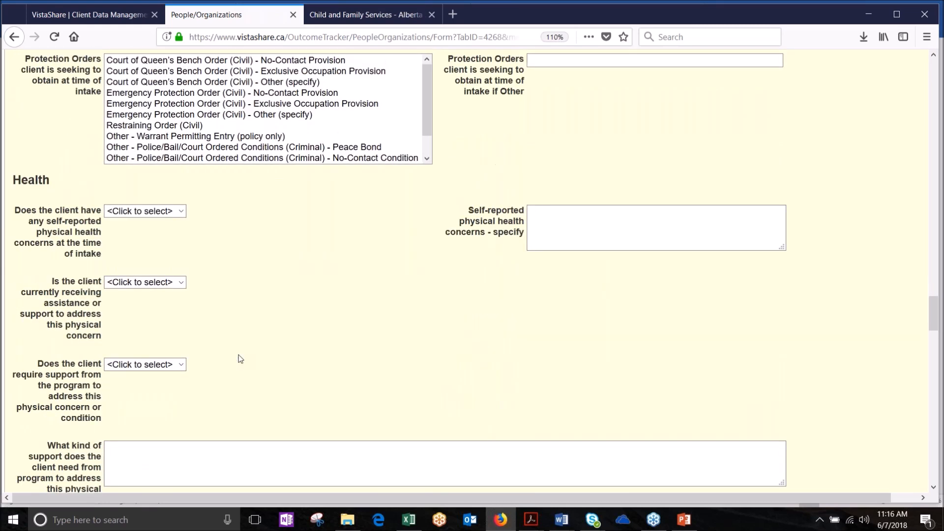
scroll(472, 270, down, 4)
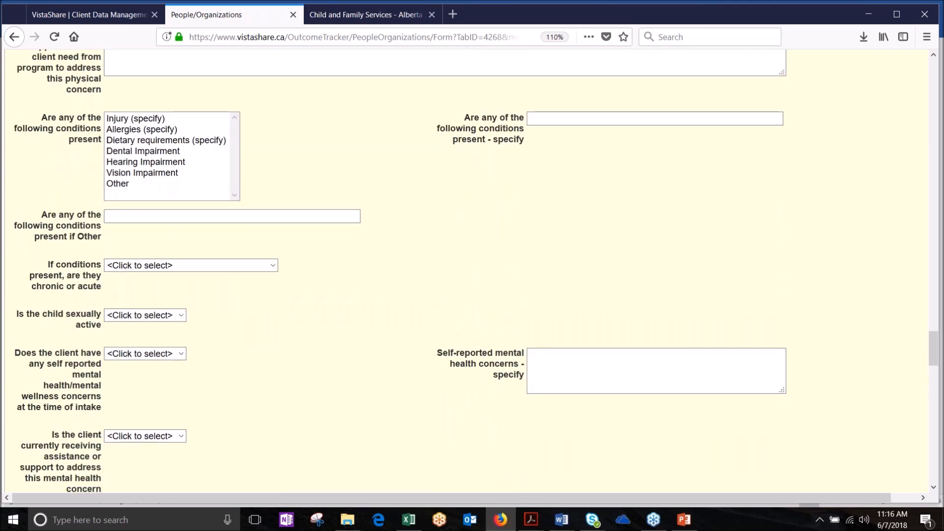
scroll(472, 270, down, 5)
scroll(472, 270, down, 5)
scroll(471, 270, down, 7)
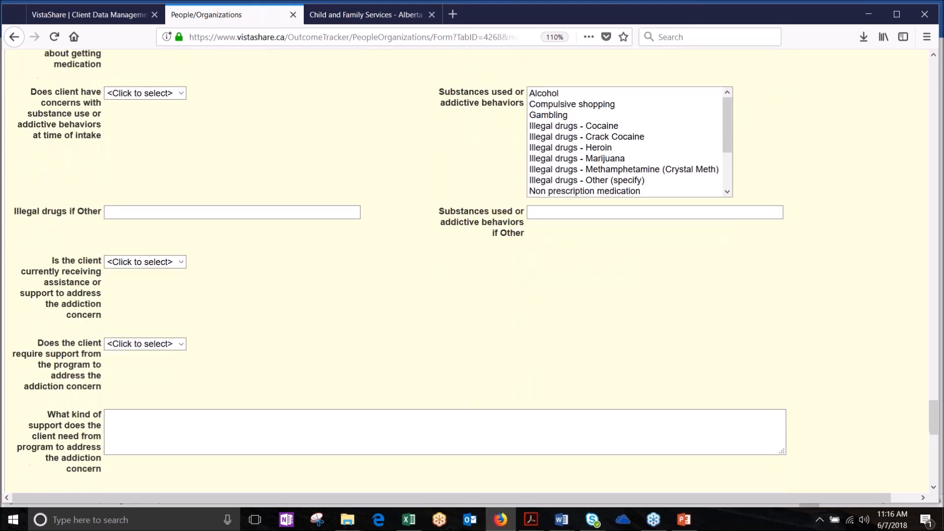
scroll(162, 330, down, 8)
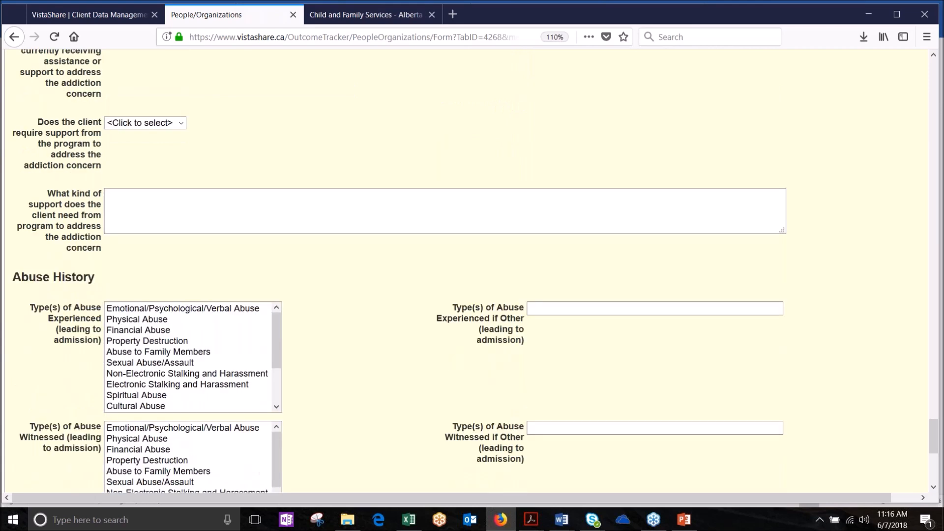
scroll(163, 330, down, 3)
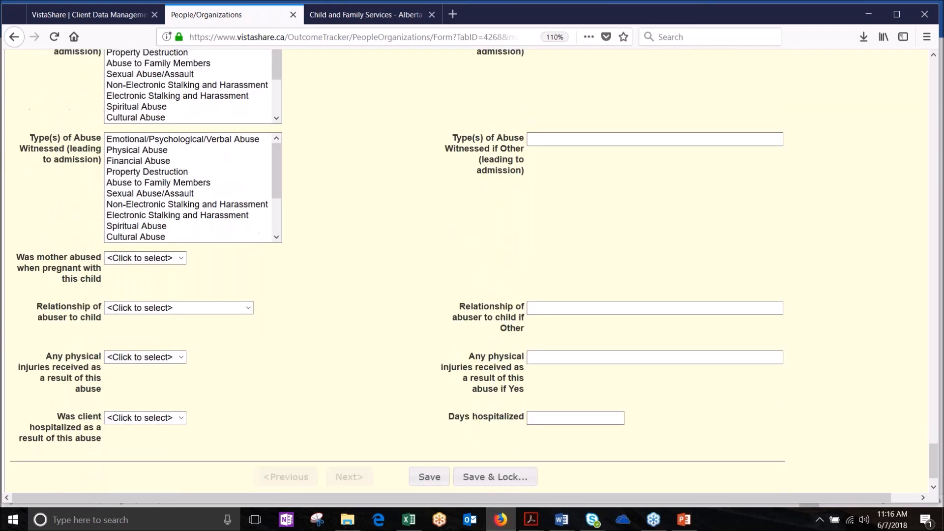
scroll(472, 270, up, 1)
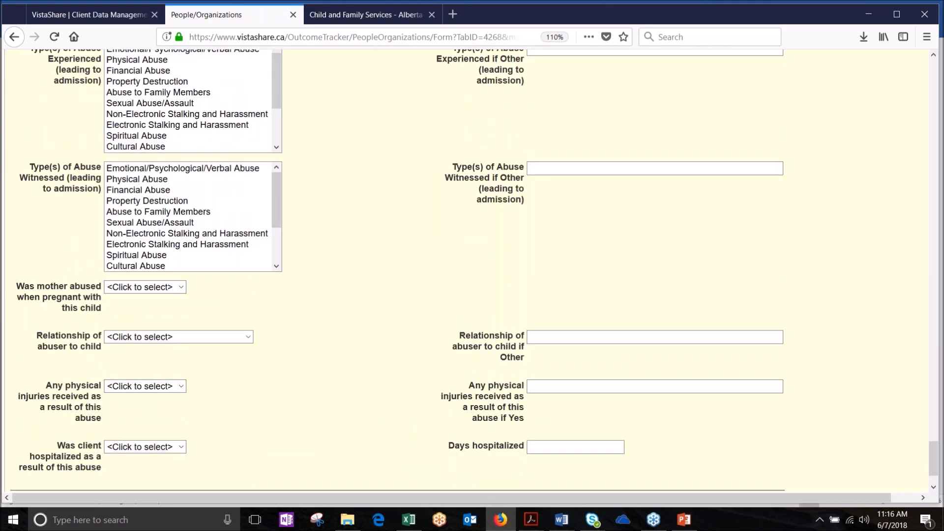
scroll(472, 270, up, 20)
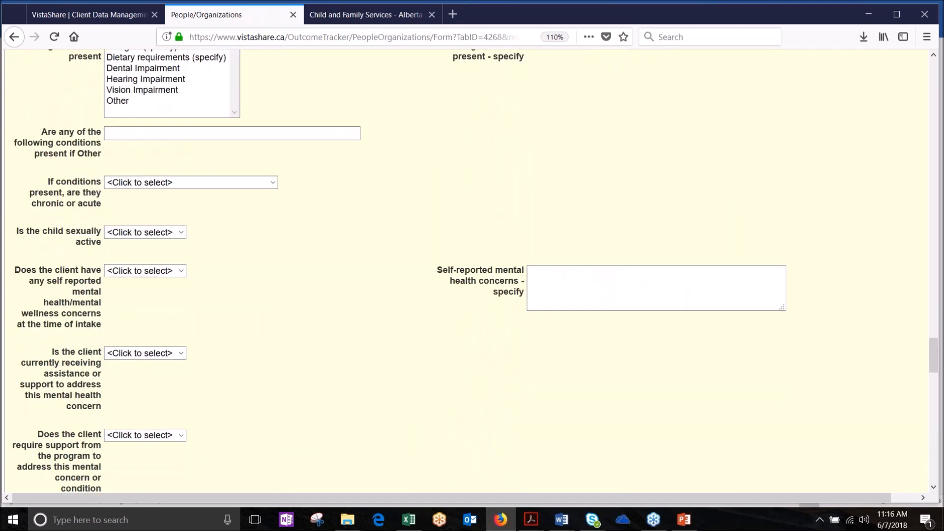
scroll(472, 270, up, 20)
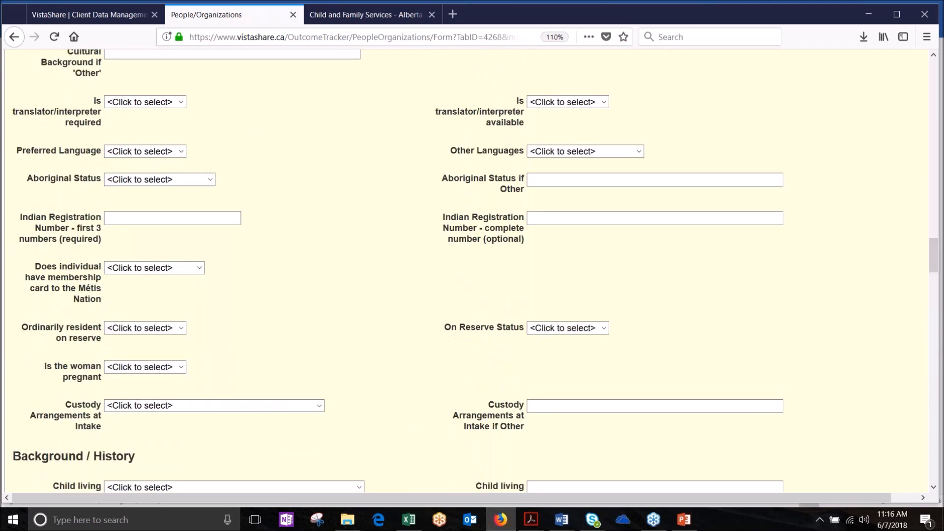
scroll(183, 247, up, 5)
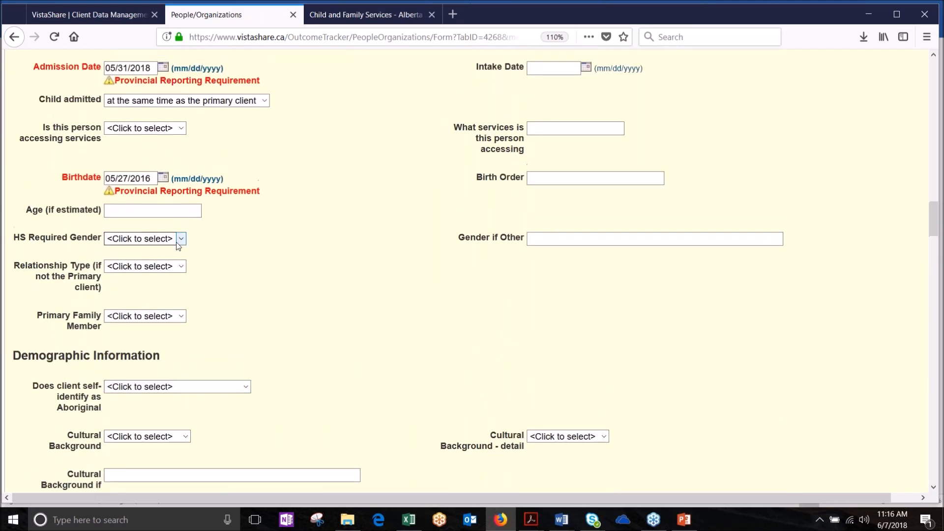
Step: Set HS Required Gender to Male and save the Residential Intake form
click(182, 239)
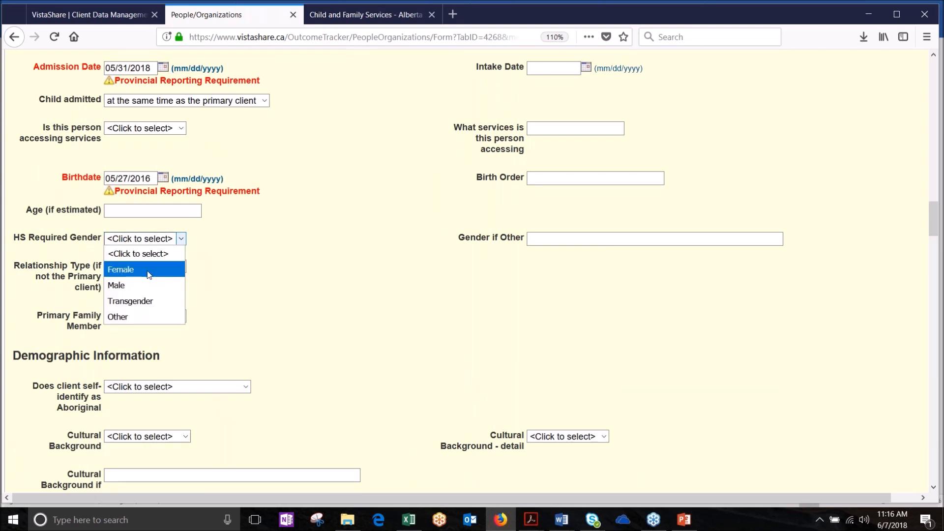
click(138, 285)
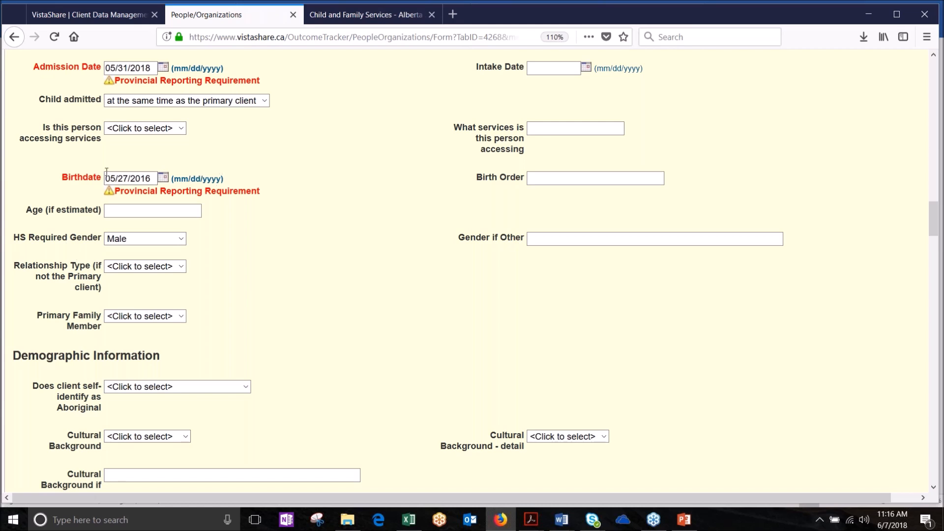
drag(933, 216, 932, 73)
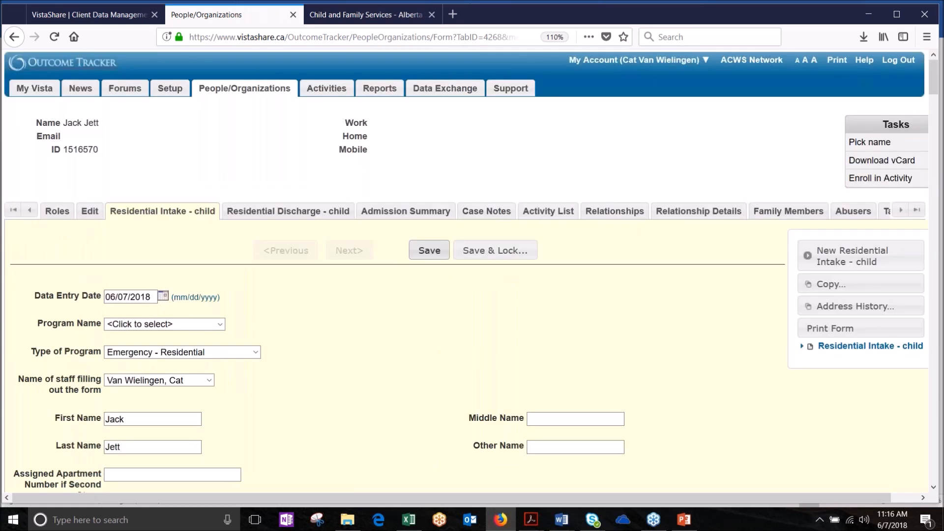
click(430, 251)
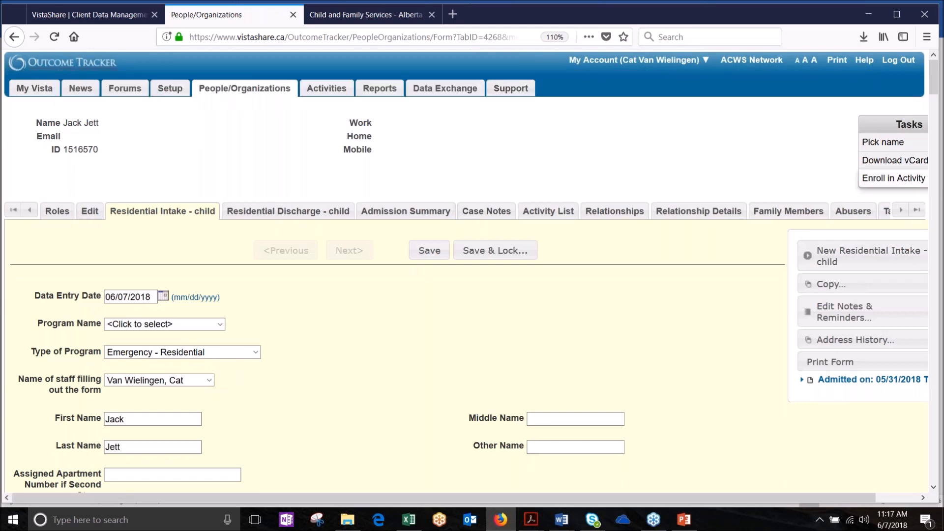
Step: Scroll through the record's sub-tabs and open the Residential Discharge - child form
click(900, 211)
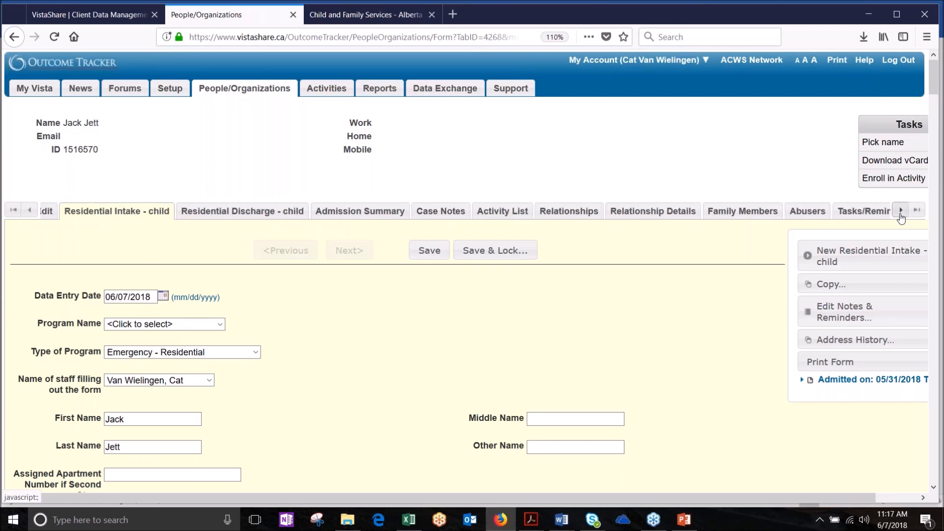
click(901, 217)
click(902, 215)
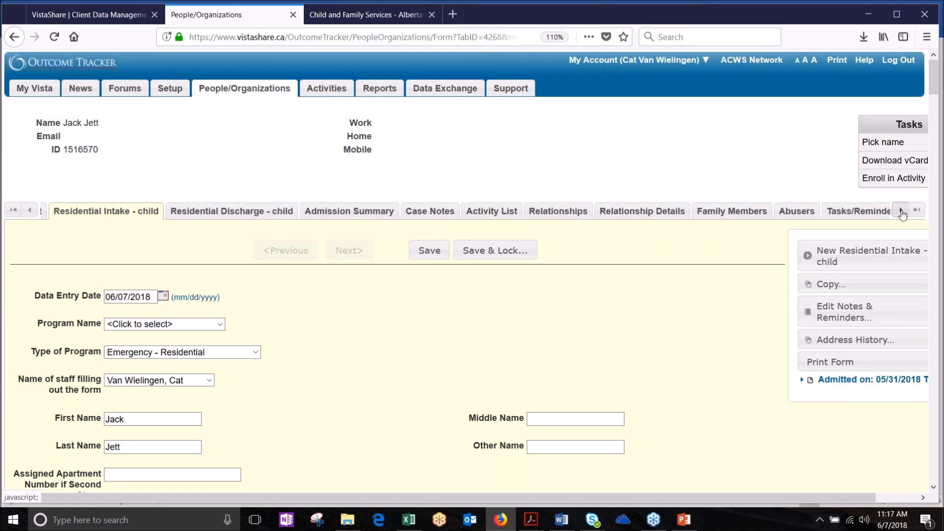
click(902, 215)
click(902, 215)
click(902, 217)
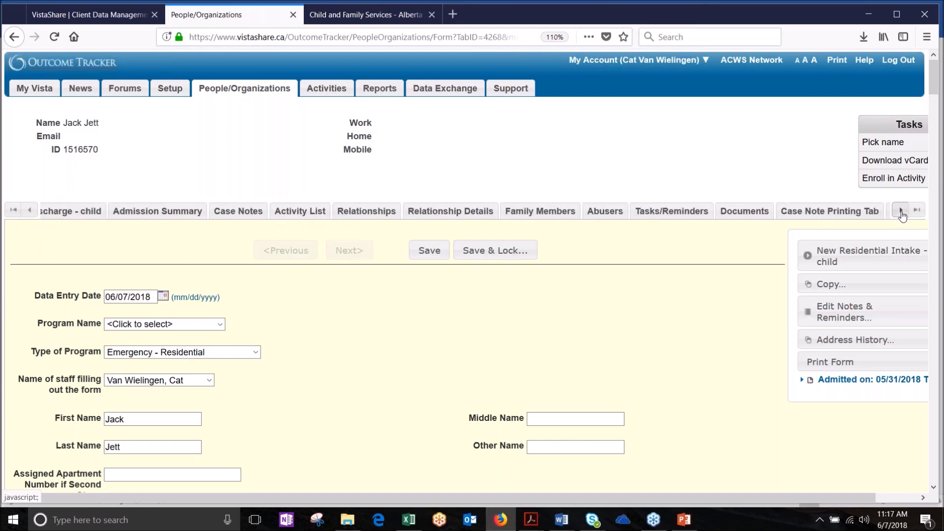
click(902, 217)
click(902, 217)
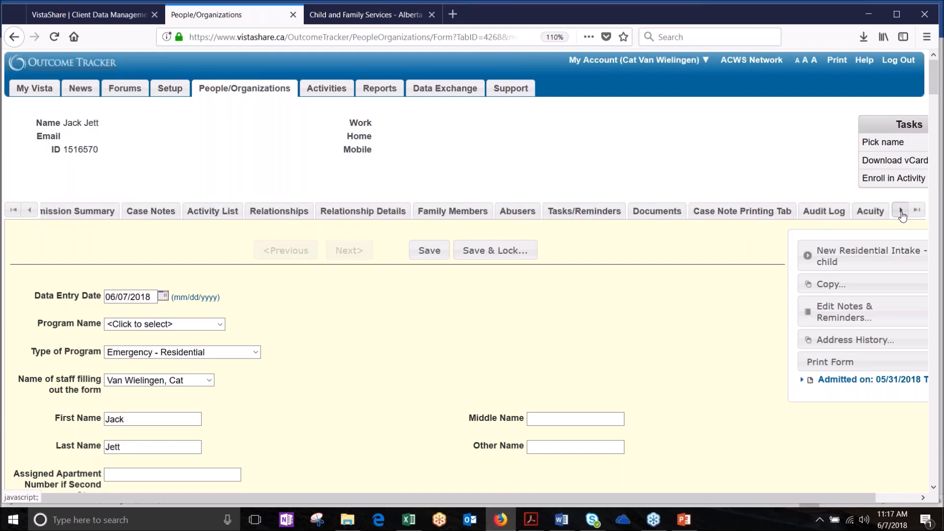
click(30, 212)
click(30, 212)
click(30, 212)
click(30, 211)
click(30, 211)
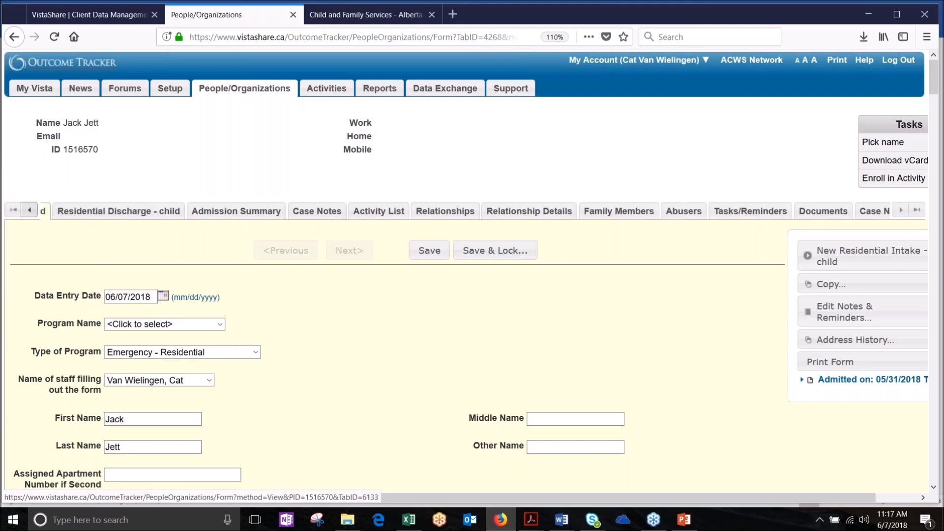
click(123, 210)
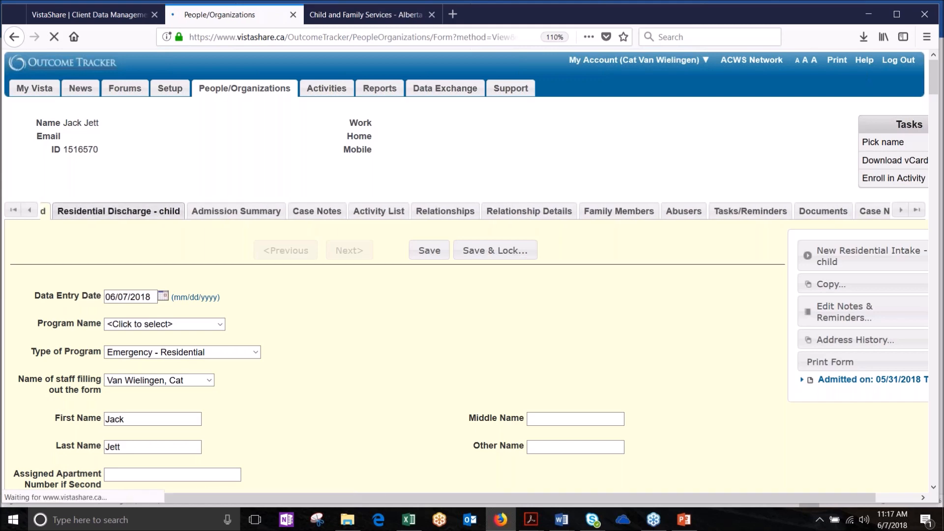
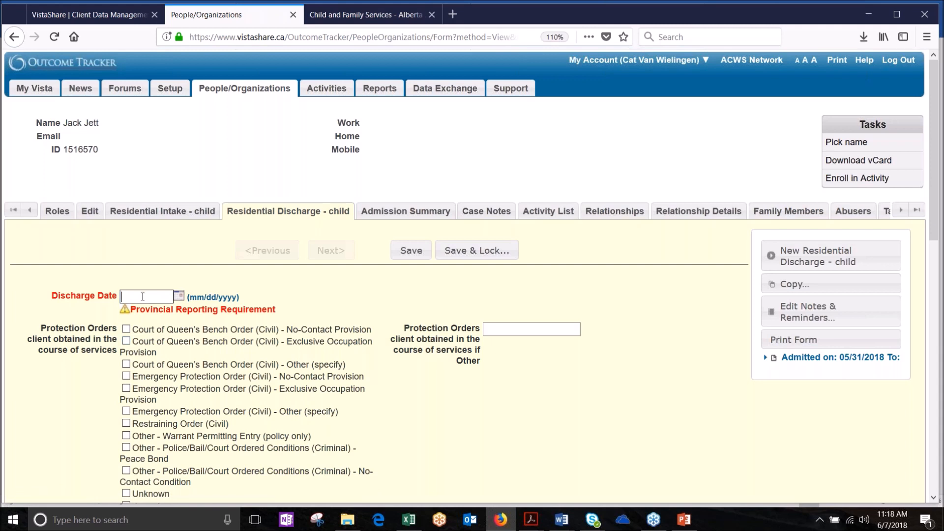
Step: Enter 06/07/2018 as the child's discharge date
text(06072018)
click(395, 420)
scroll(396, 420, down, 6)
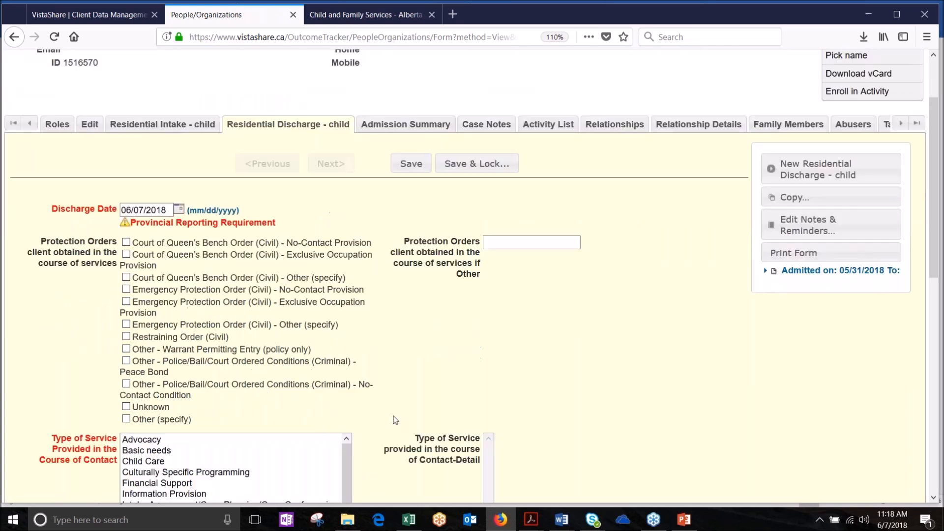
Step: Select a range of service types provided on the child discharge form
drag(148, 204, 171, 285)
scroll(322, 217, down, 1)
scroll(323, 217, up, 1)
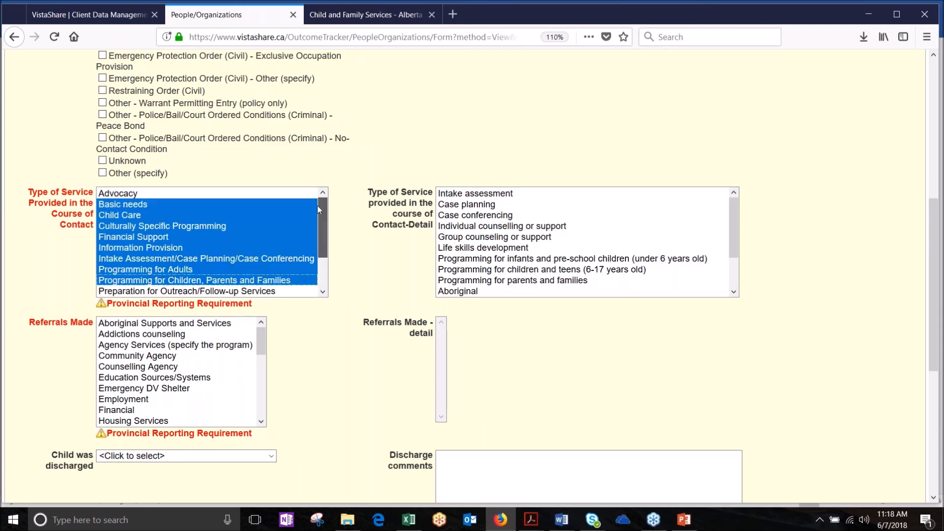
scroll(317, 206, down, 1)
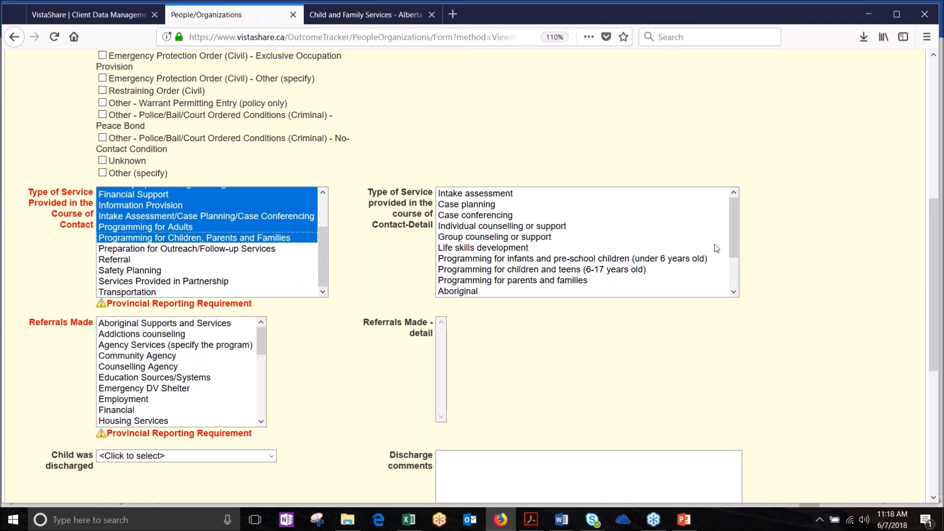
drag(731, 246, 722, 294)
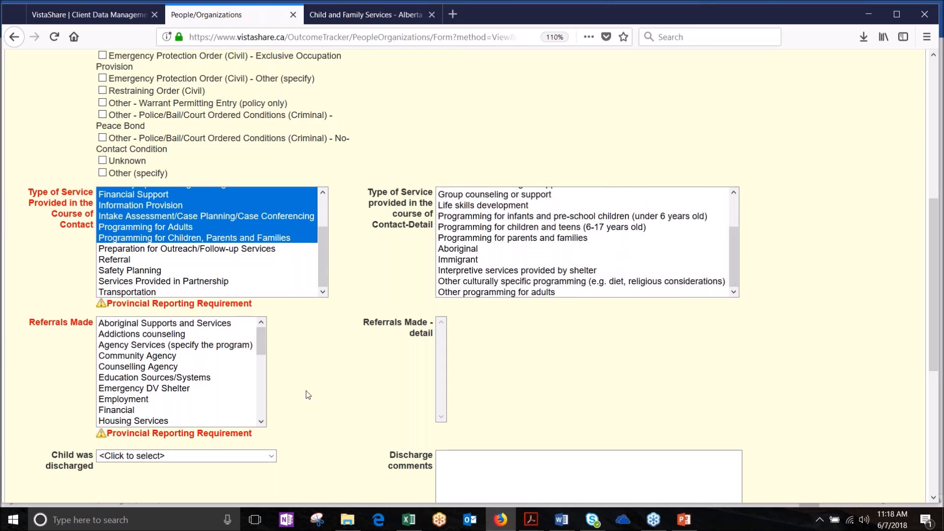
Step: Select referrals Addictions counseling through Housing Services, with Homeless Shelter as referral detail
drag(128, 335, 125, 422)
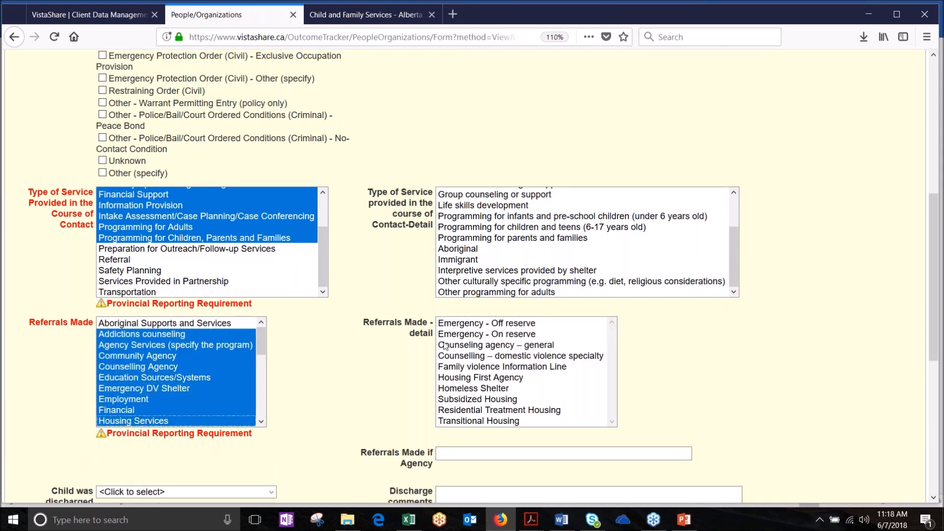
click(479, 357)
click(476, 389)
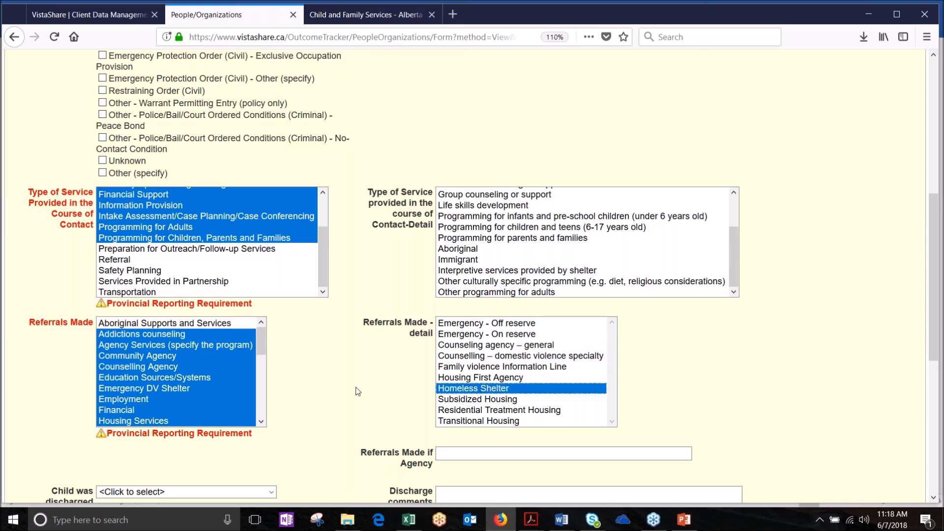
scroll(357, 392, down, 5)
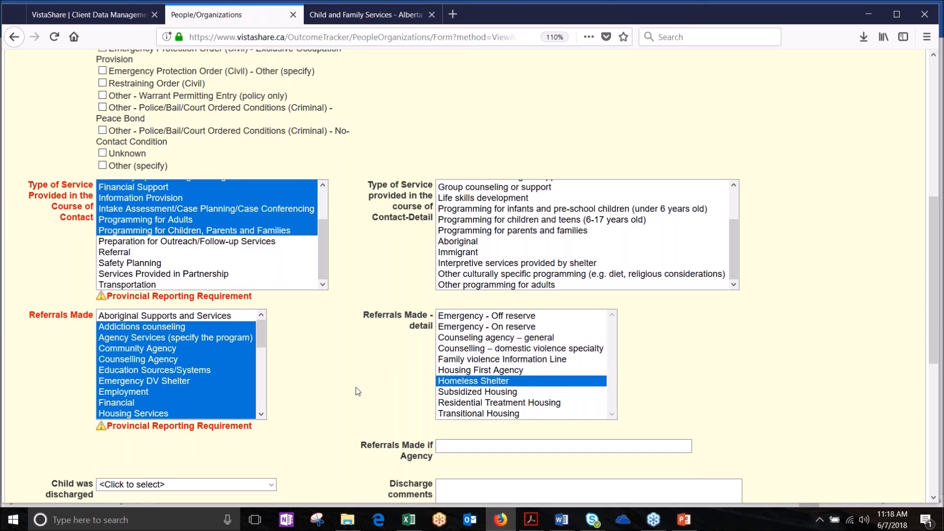
scroll(357, 391, down, 2)
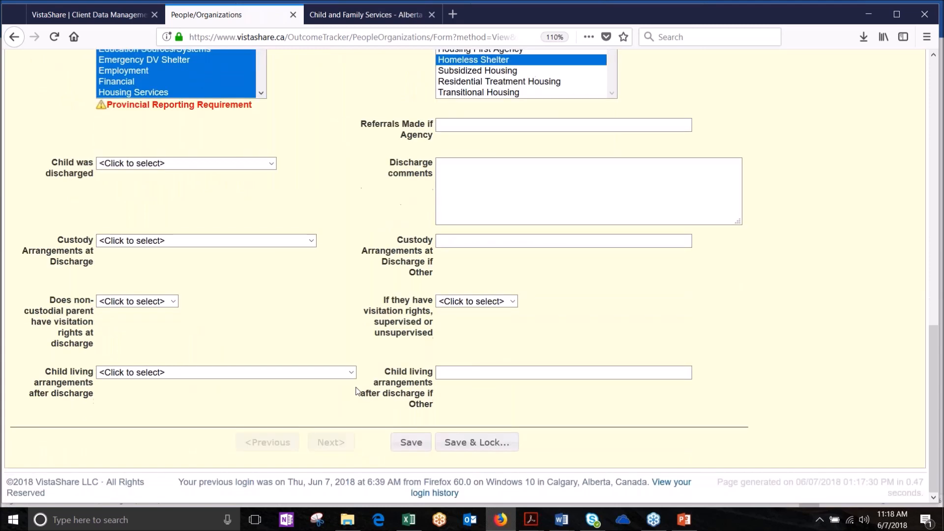
Step: Save the Residential Discharge - child form dated 06/07/2018 and scroll back up to review it
click(407, 441)
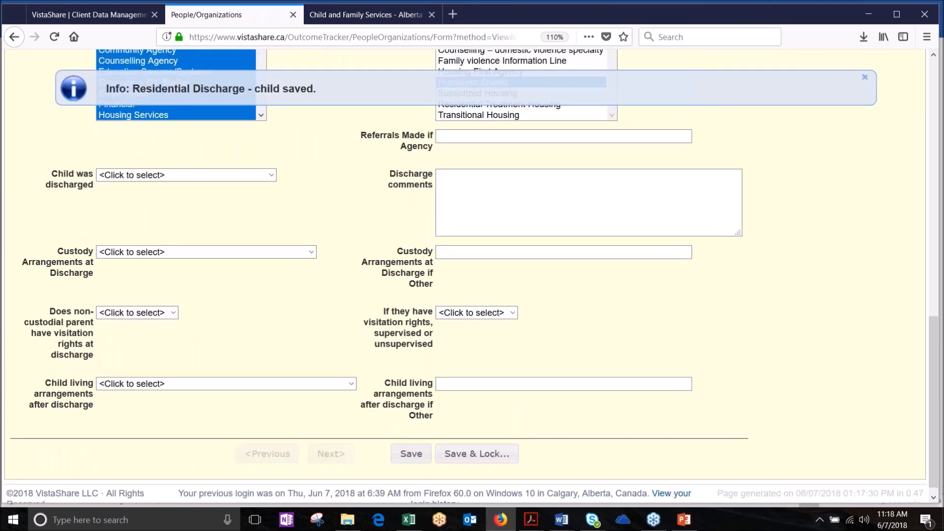
scroll(464, 275, up, 1)
scroll(472, 275, up, 5)
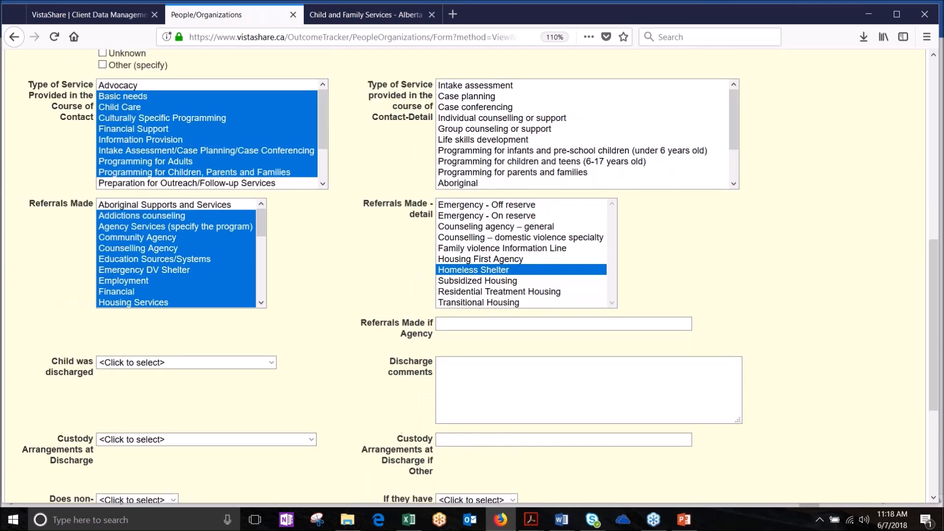
scroll(472, 275, up, 1)
scroll(472, 275, up, 3)
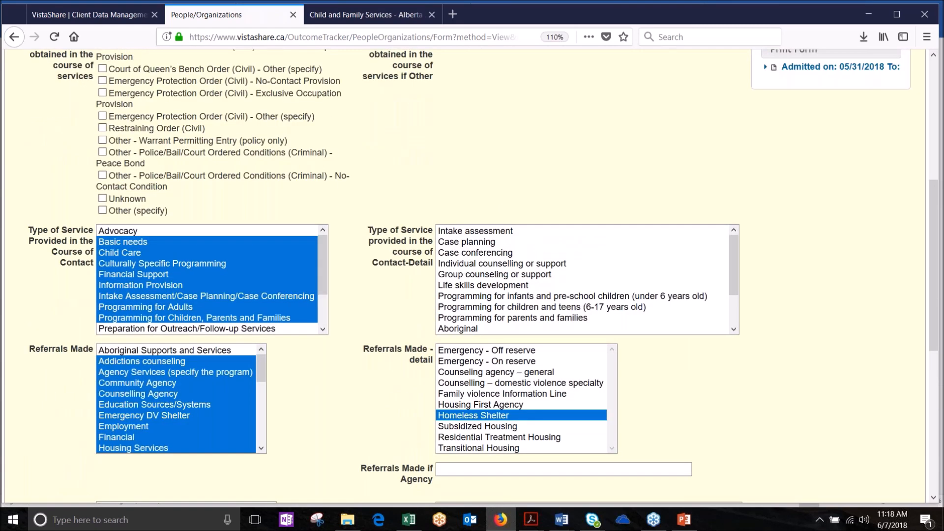
scroll(472, 275, up, 3)
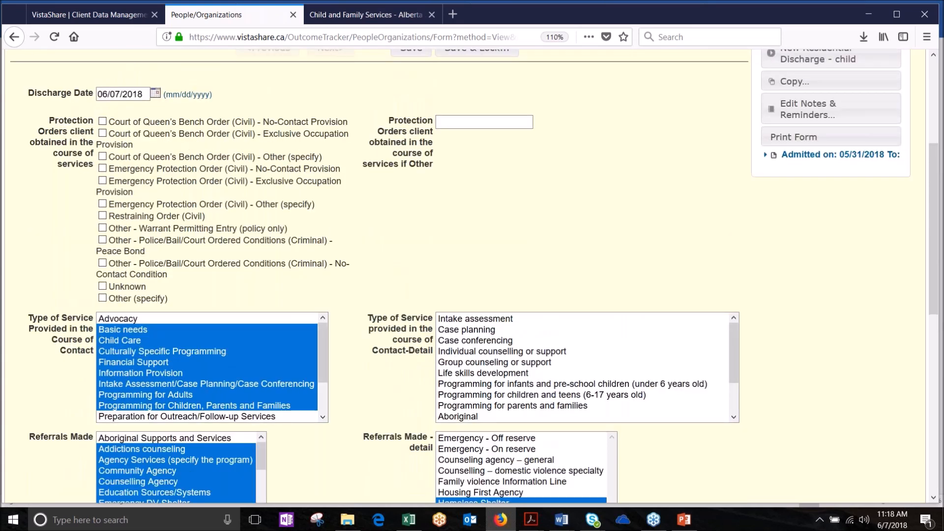
scroll(471, 276, up, 3)
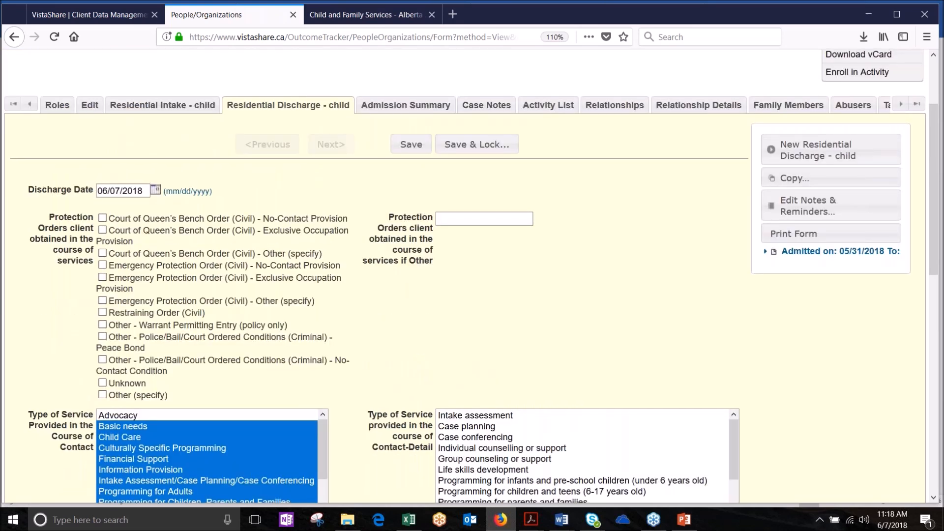
scroll(472, 276, down, 3)
scroll(472, 275, down, 1)
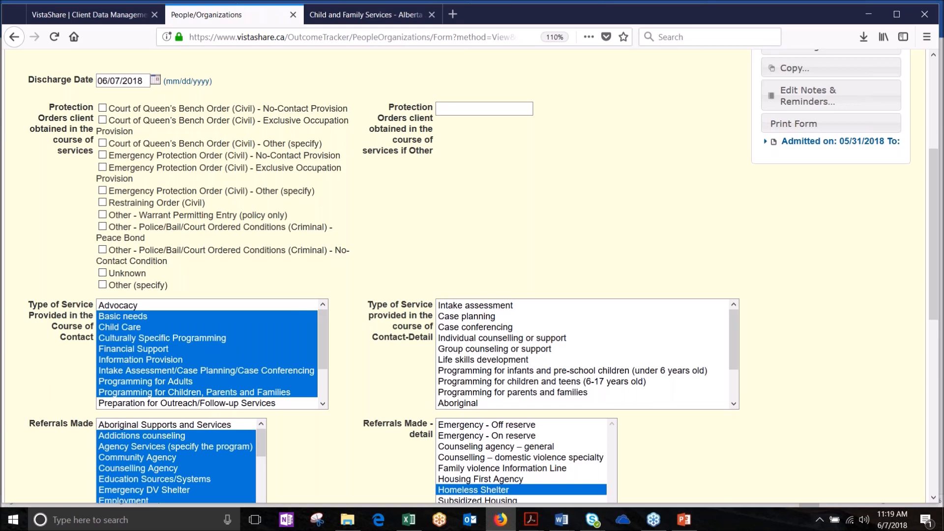
scroll(592, 383, up, 5)
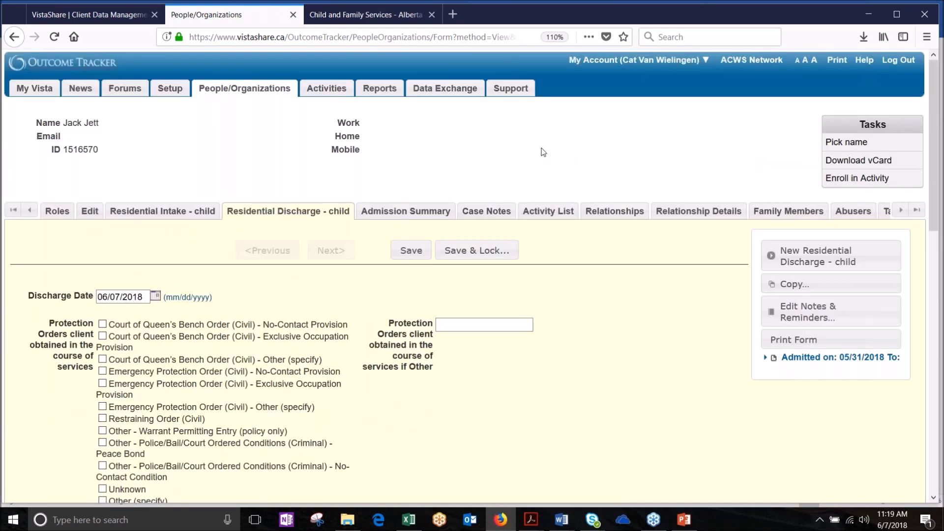
Step: From Relationships, open the related adult family member's Residential Discharge - adult form
click(626, 216)
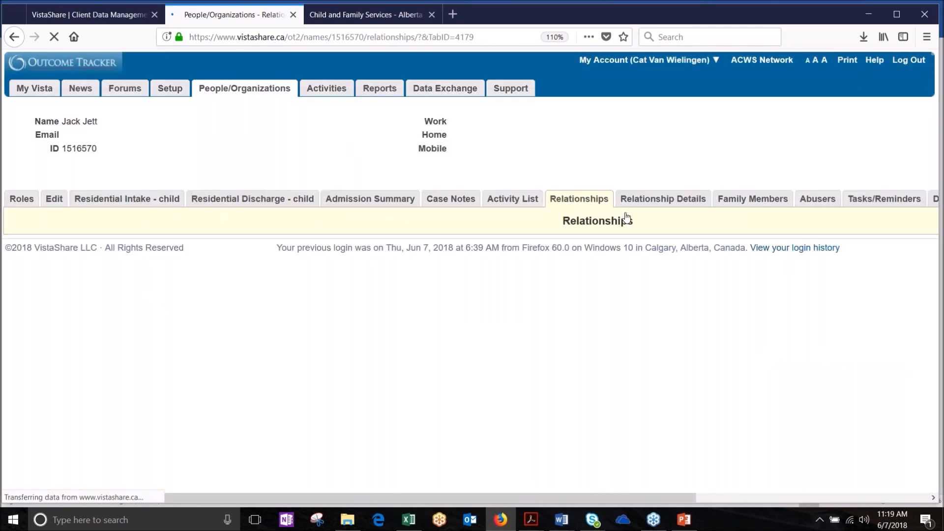
click(450, 289)
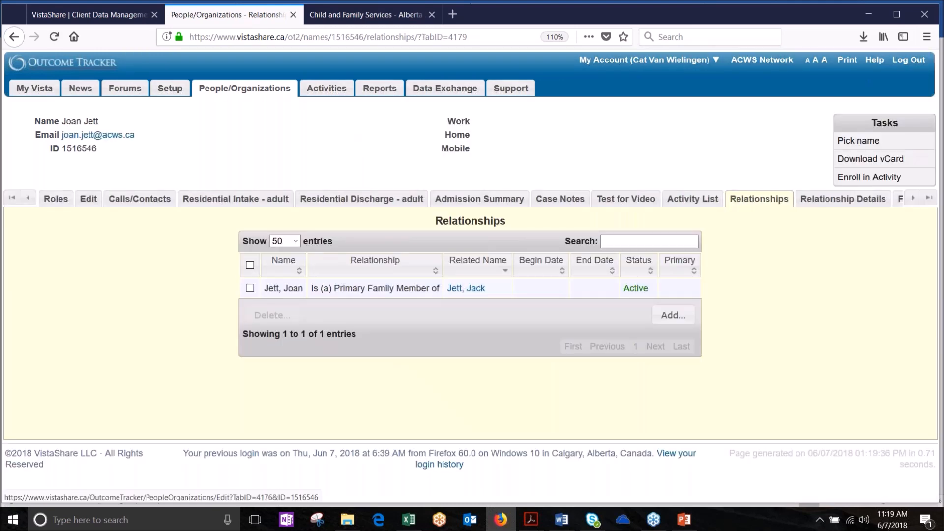
click(369, 202)
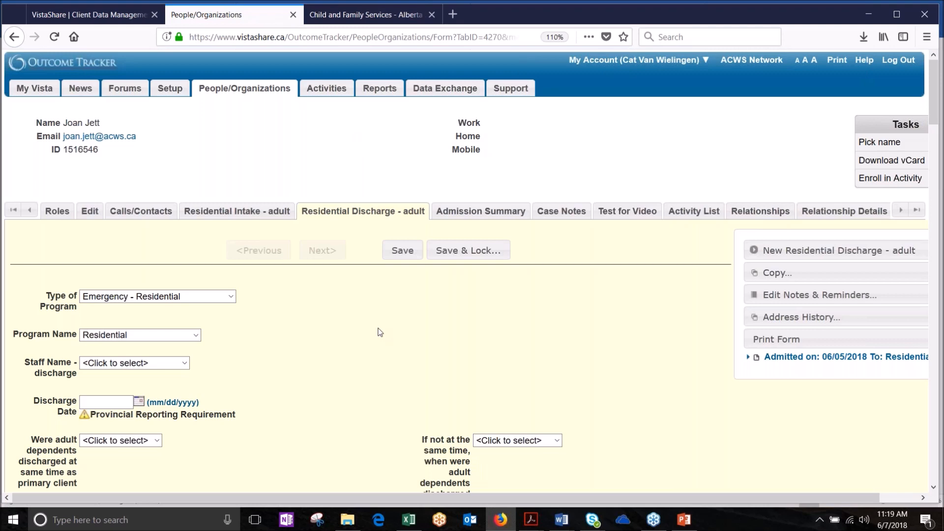
Step: Enter 06/07/2018 as the adult's discharge date
scroll(380, 332, down, 4)
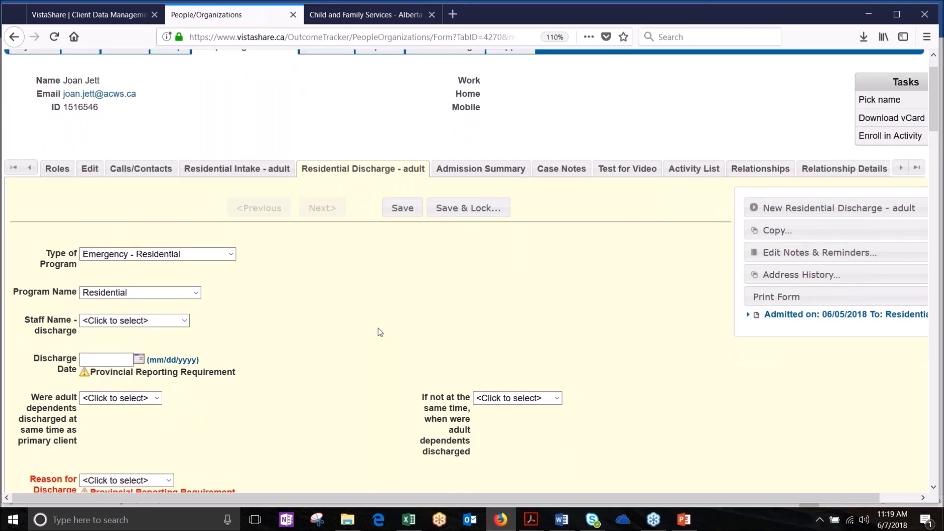
click(116, 217)
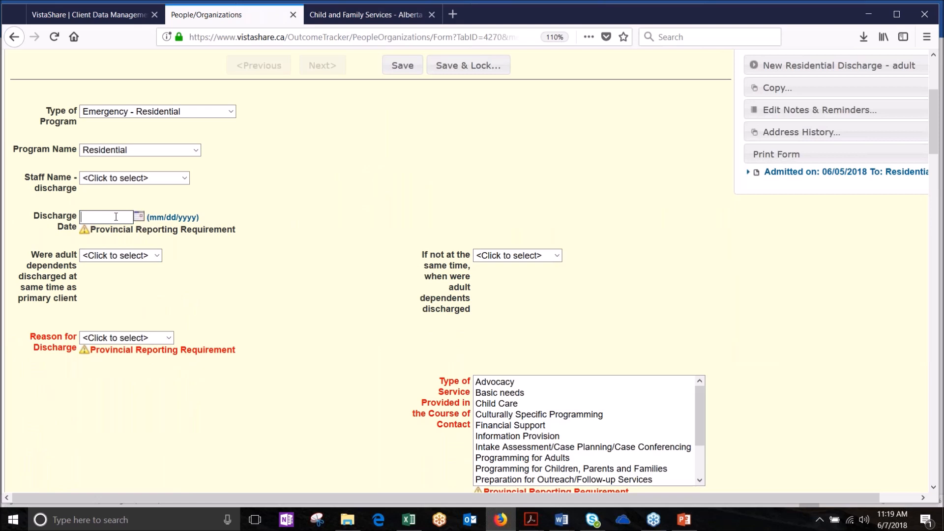
text(06072018)
Step: Set the discharge reason to Chose to leave: did not complete the program or met her goals
click(164, 337)
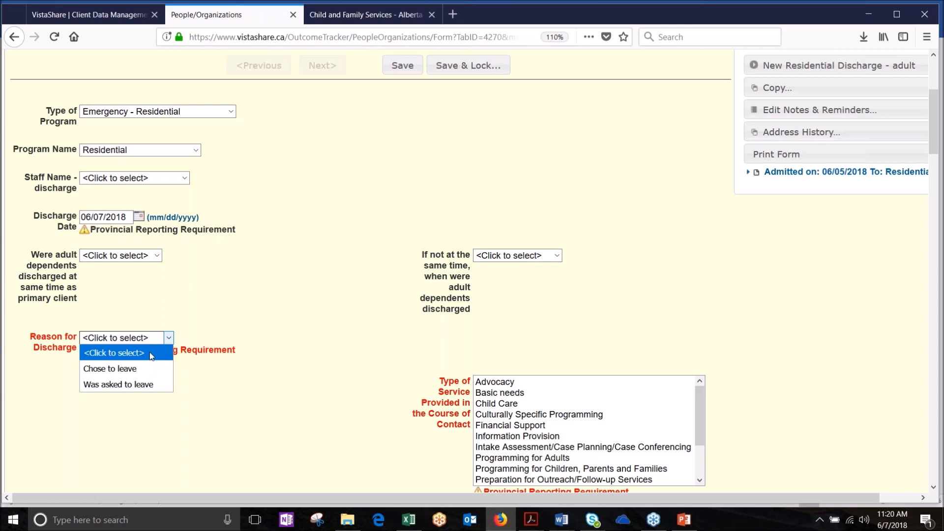
click(131, 372)
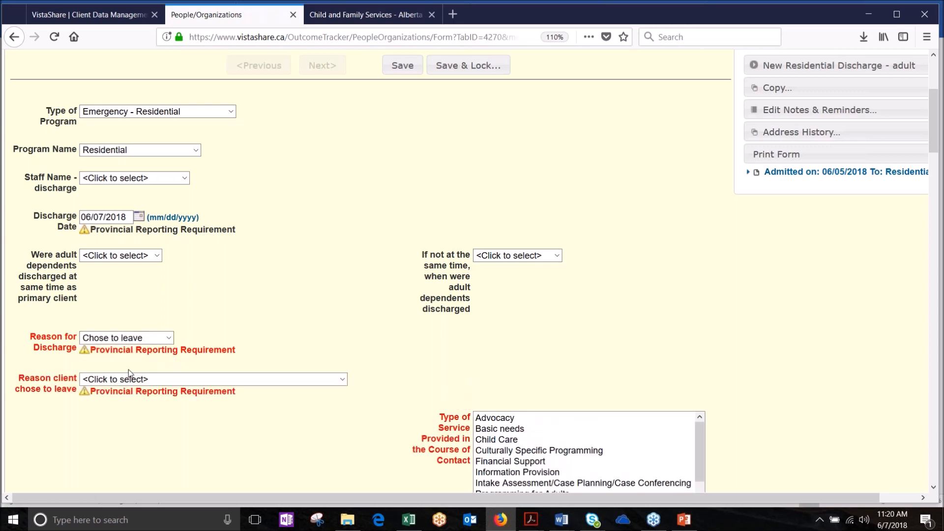
click(342, 379)
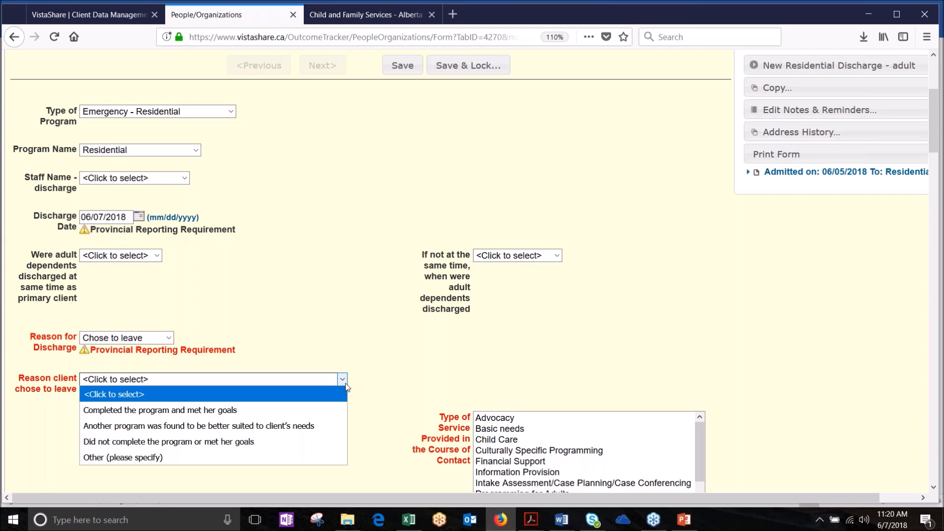
click(309, 438)
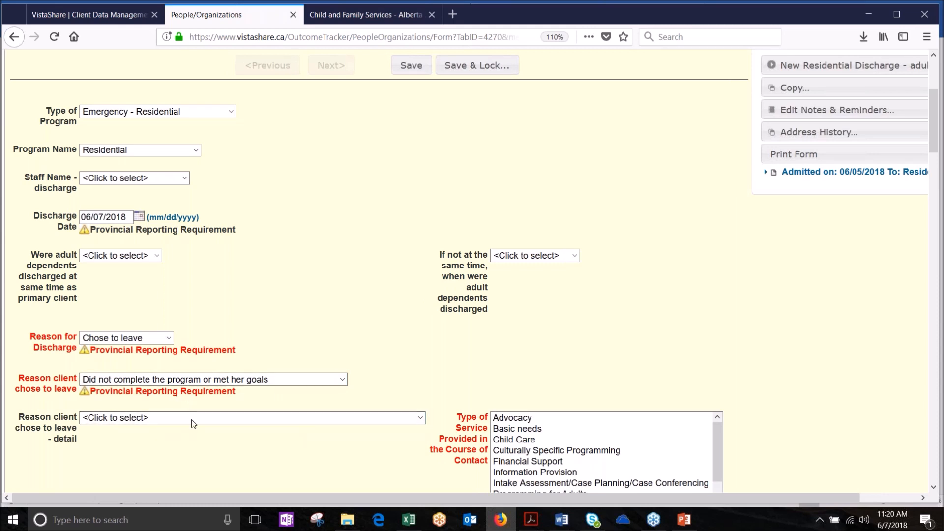
Step: Change the discharge reason to Was asked to leave, detail Unable to extend program stay
click(208, 424)
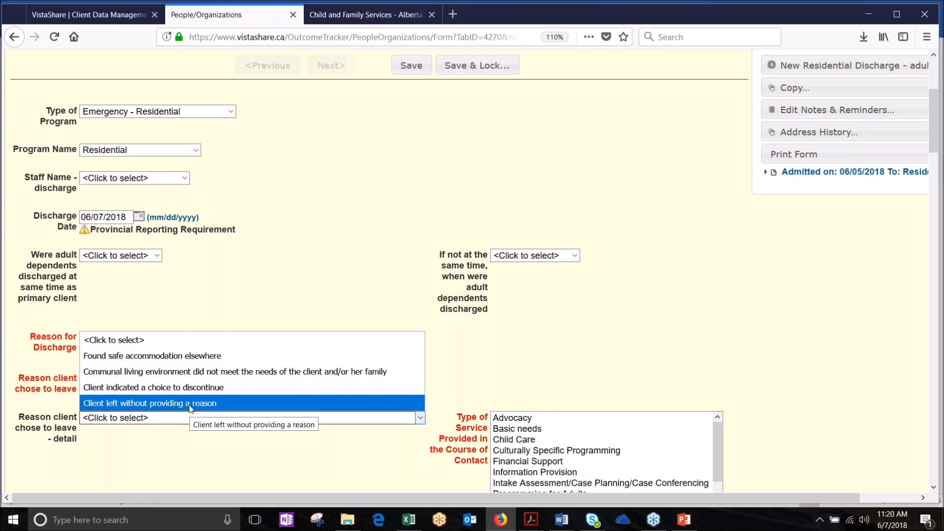
click(214, 296)
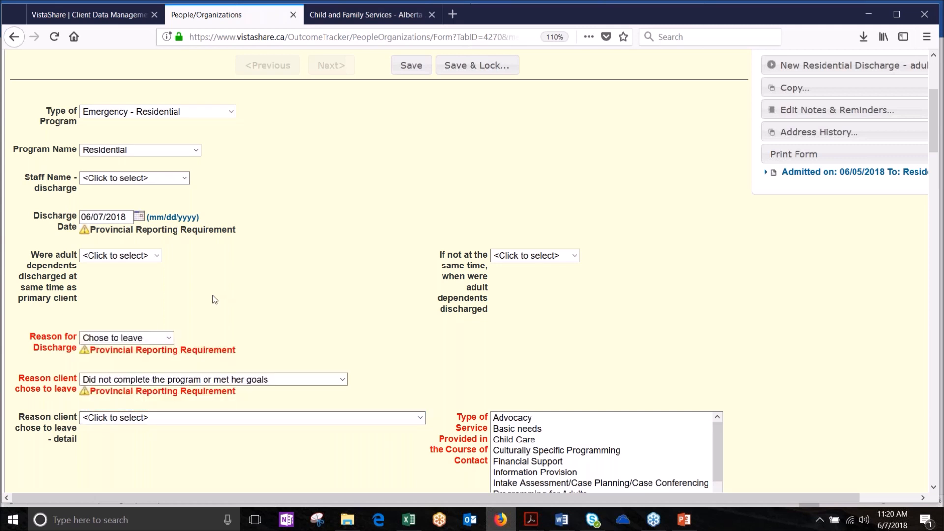
click(169, 340)
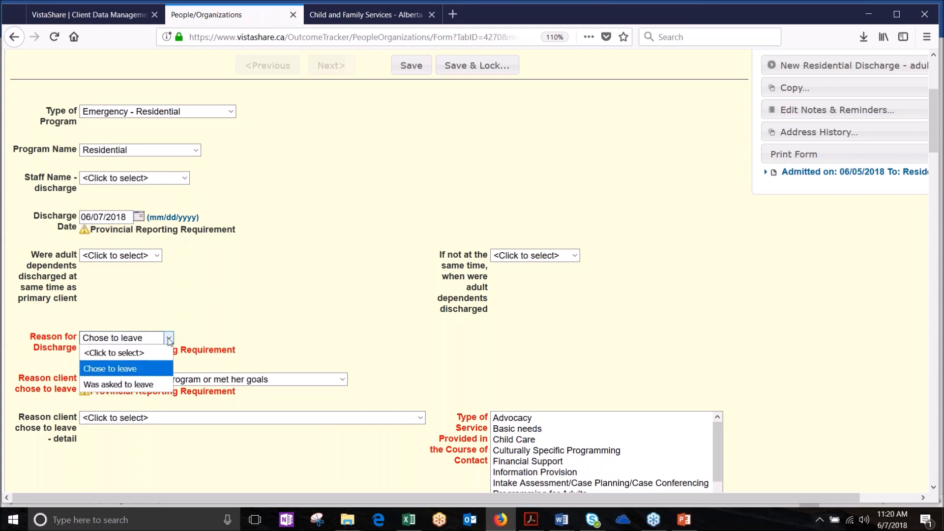
click(250, 381)
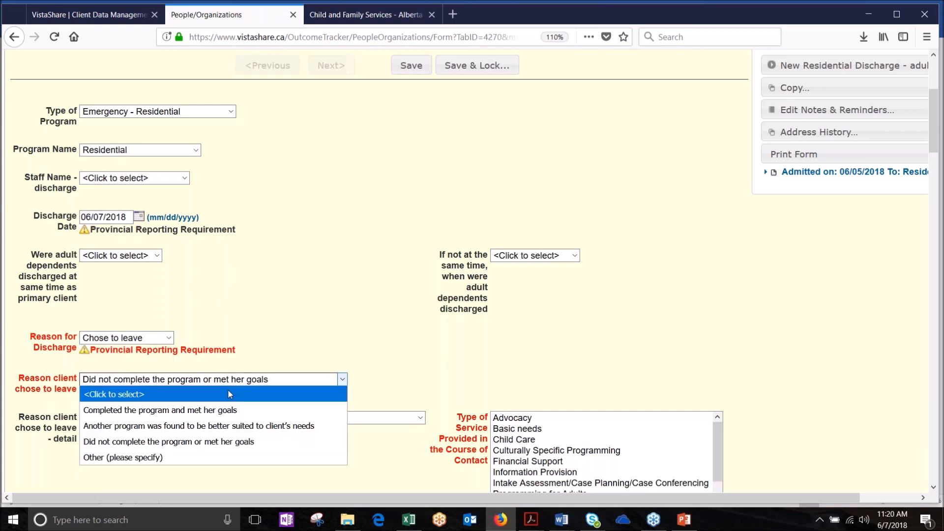
click(228, 389)
click(169, 338)
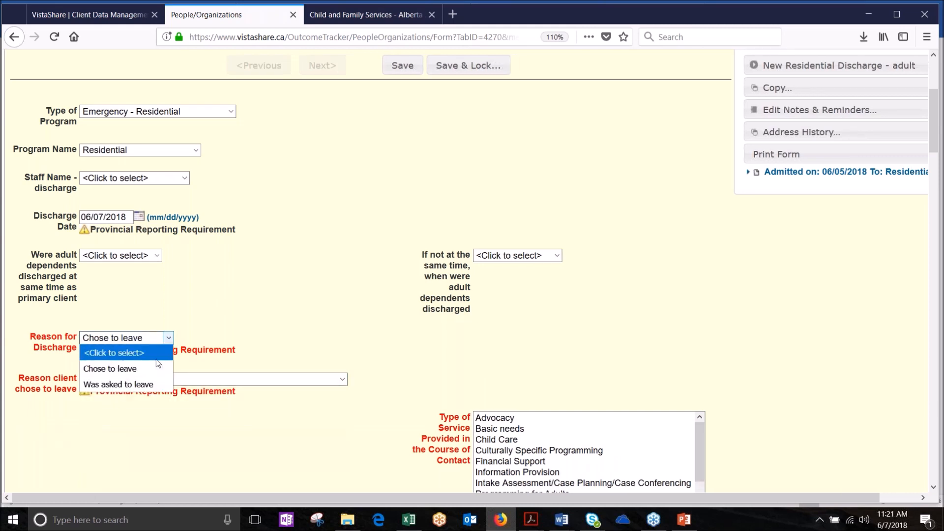
click(153, 385)
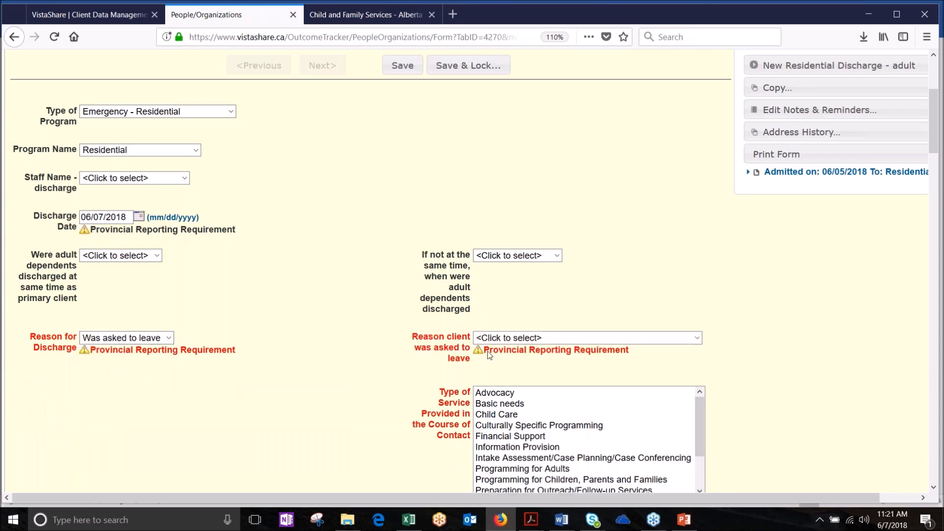
click(551, 337)
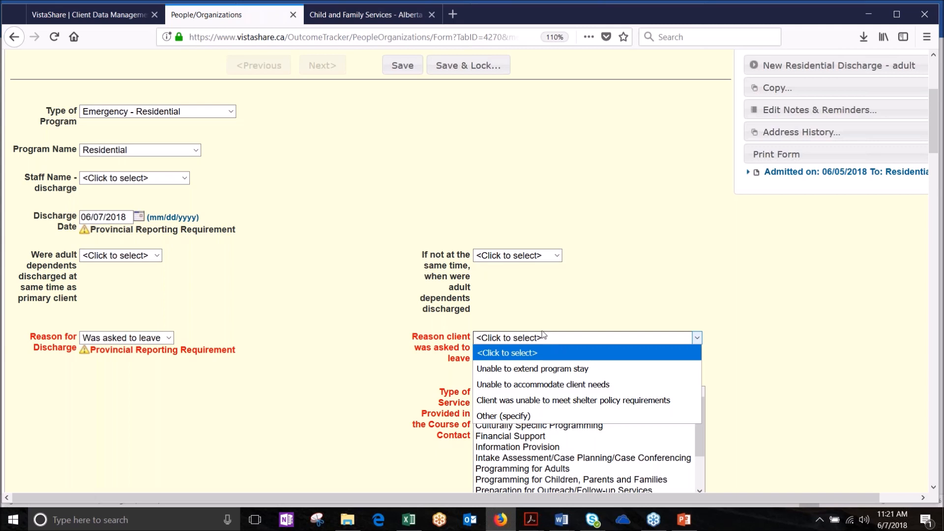
click(497, 369)
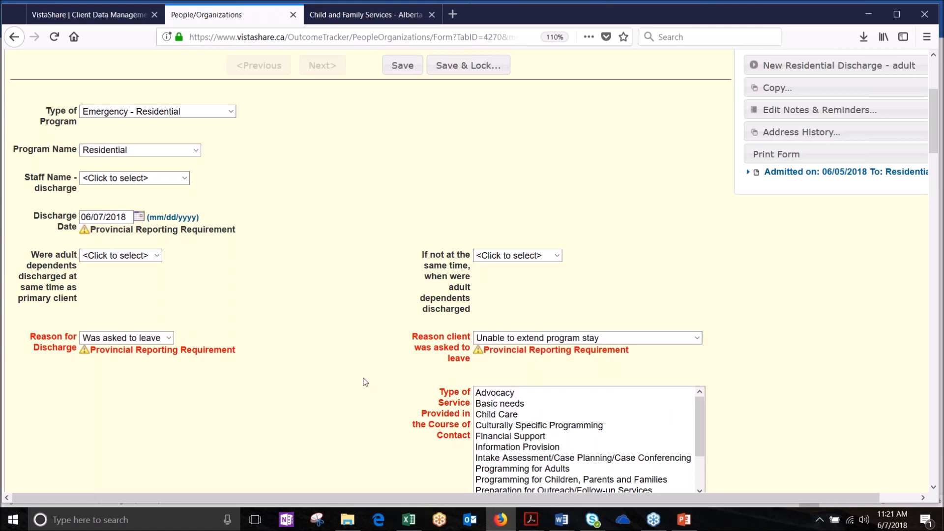
Step: Select services Basic needs–Intake Assessment, details Aboriginal–Interpretive services, referrals Aboriginal Supports–Employment
scroll(365, 382, down, 5)
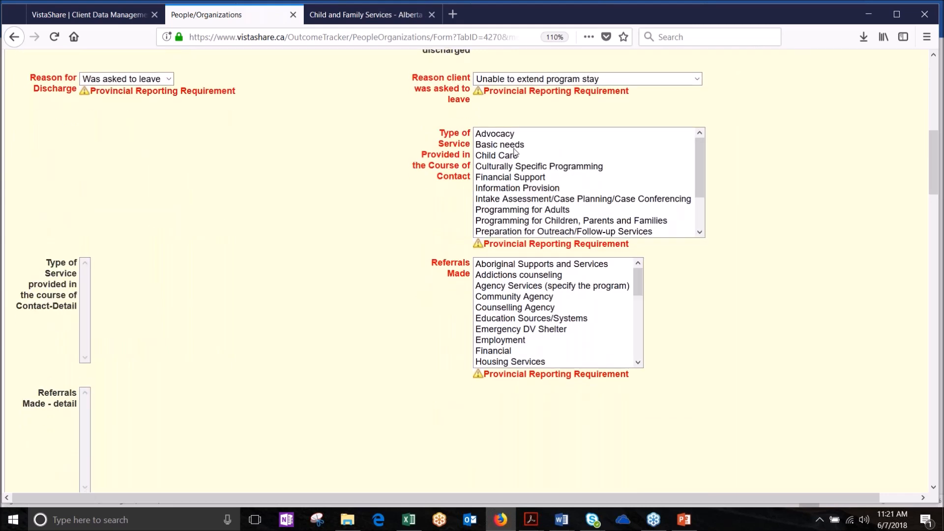
click(508, 147)
drag(509, 156, 511, 199)
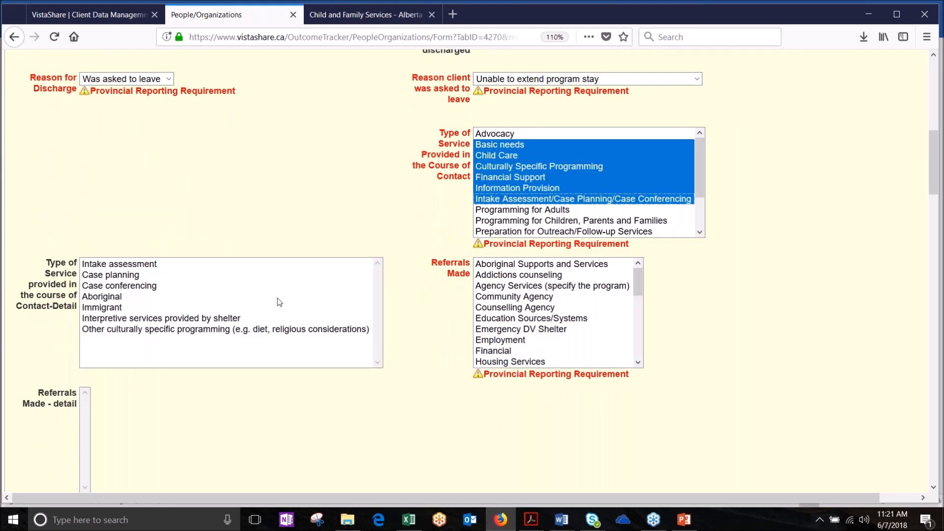
drag(152, 299, 150, 318)
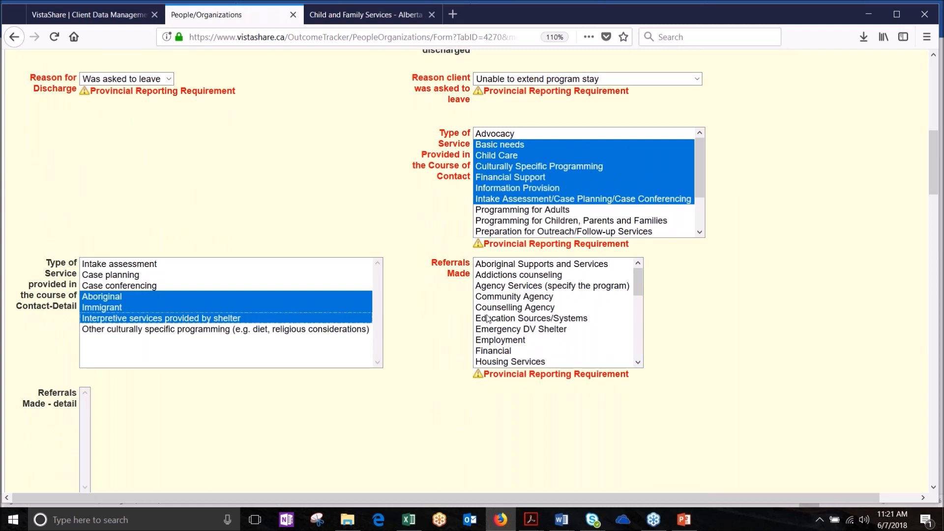
drag(540, 266, 529, 344)
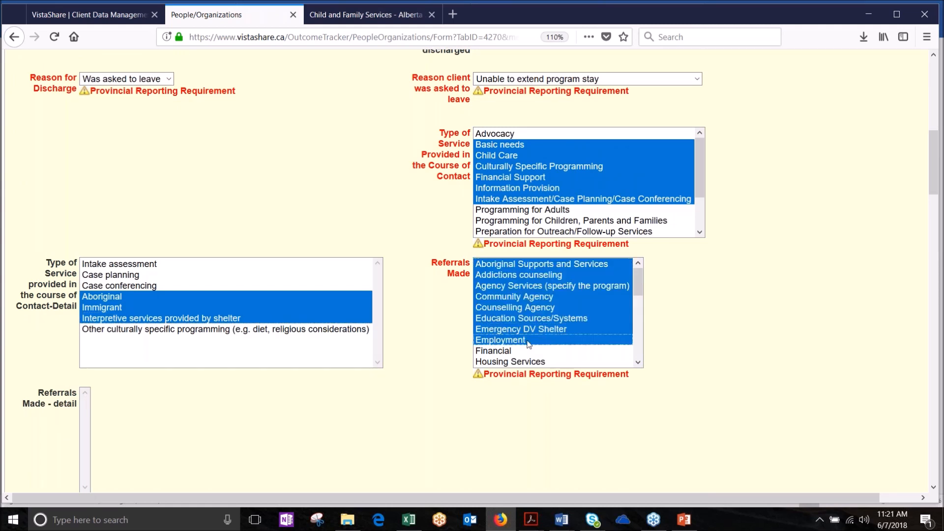
click(698, 349)
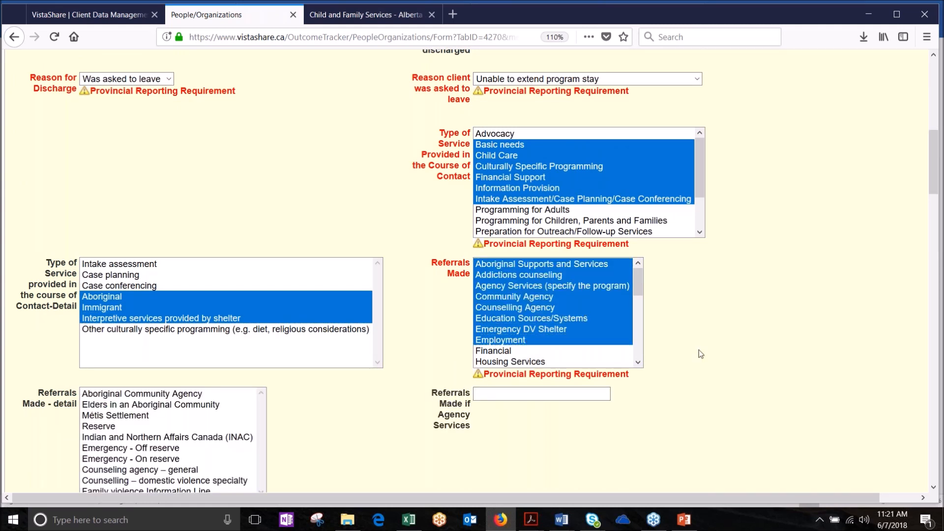
Step: Select referral details Reserve through Family violence Information Line
scroll(700, 354, down, 3)
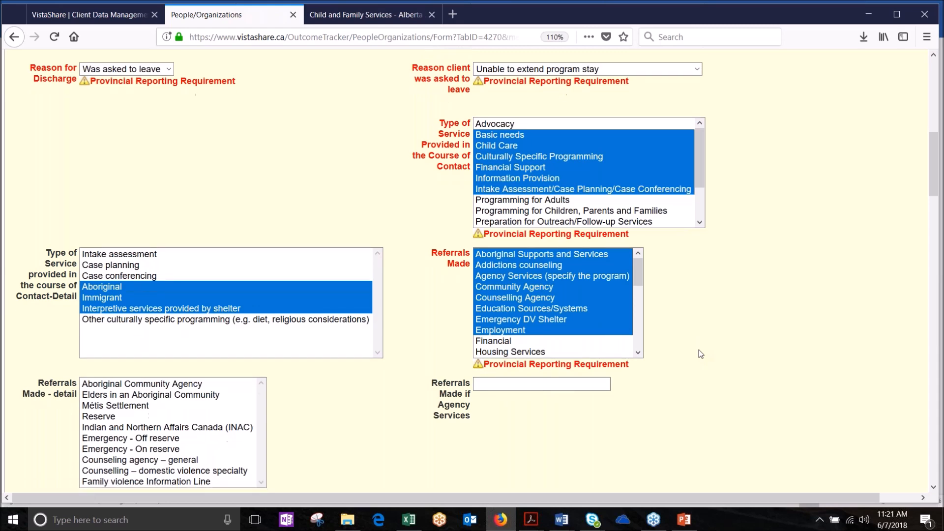
drag(177, 279, 203, 345)
click(593, 298)
scroll(593, 298, down, 3)
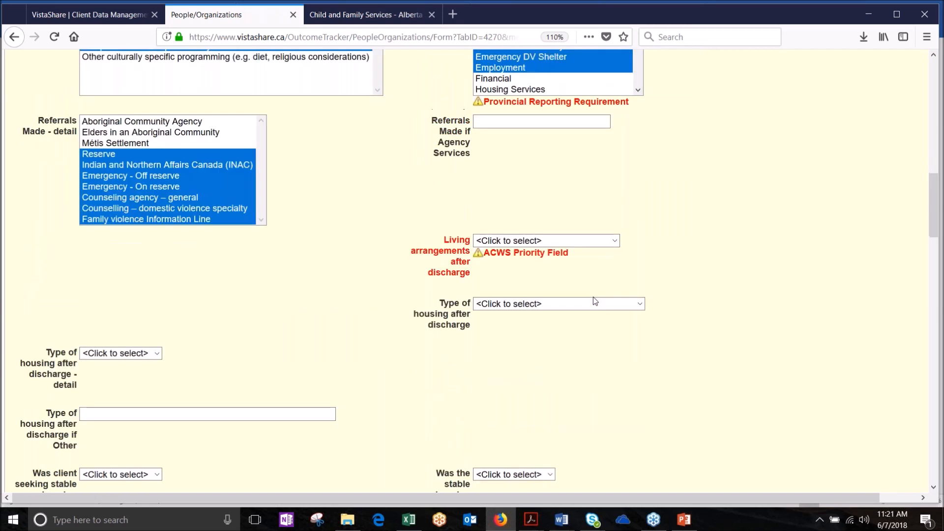
click(615, 217)
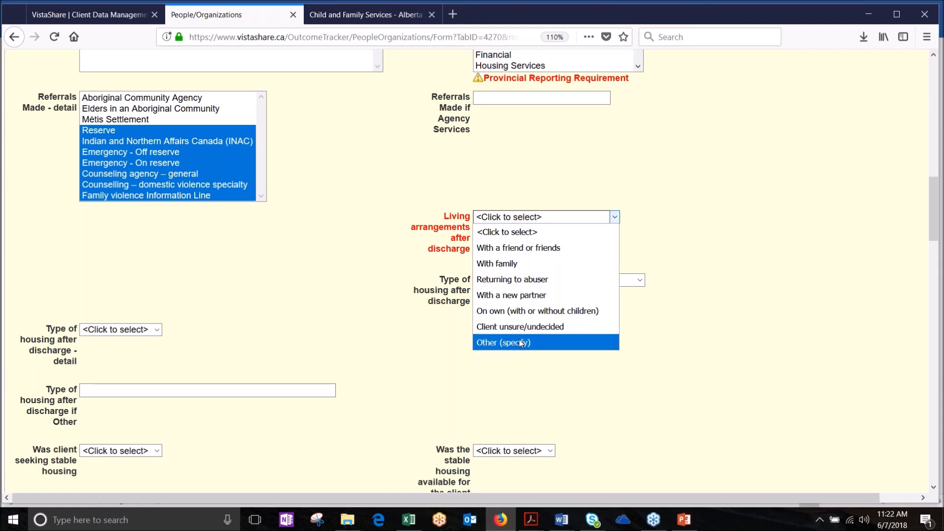
Step: Set living arrangements after discharge to On own (with or without children) and save the form
click(397, 377)
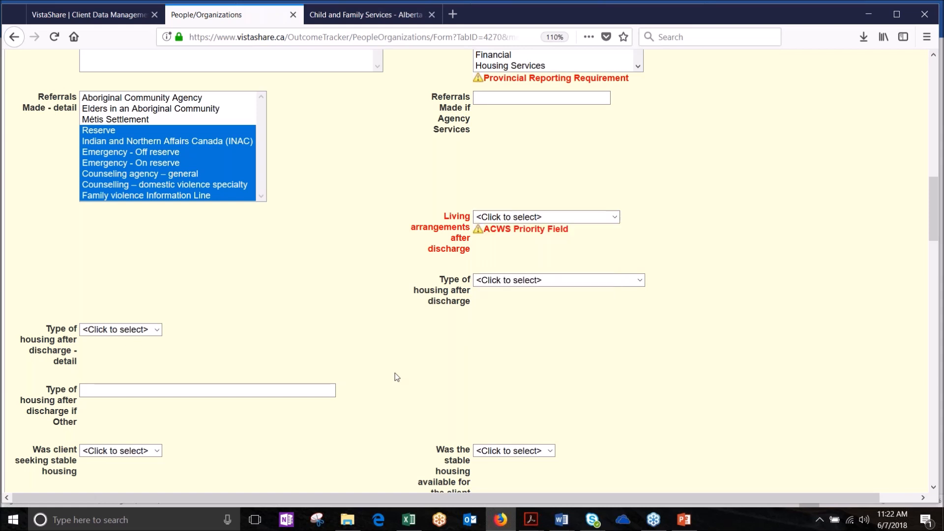
click(547, 216)
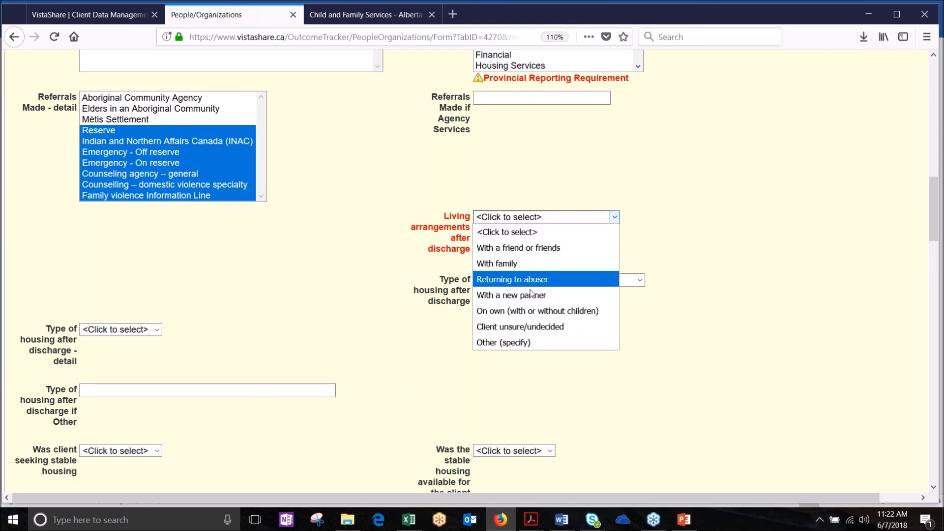
click(524, 311)
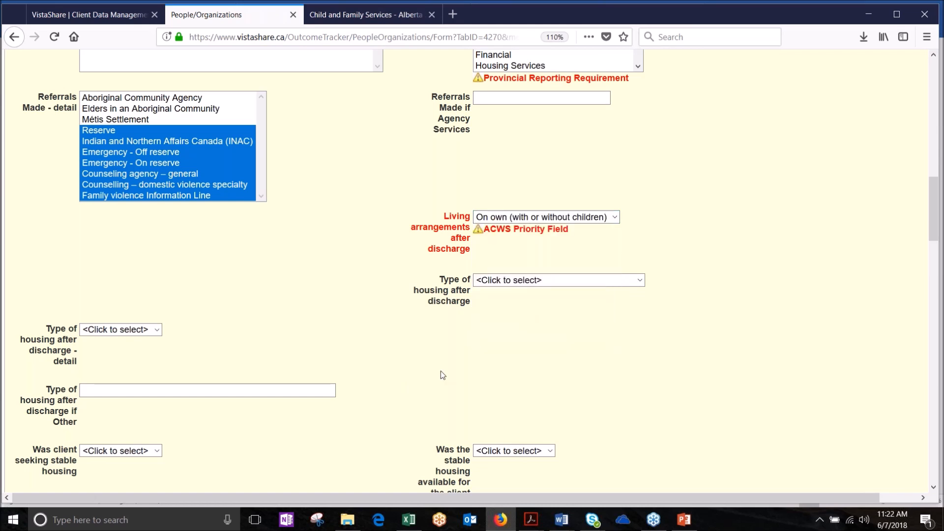
scroll(440, 370, down, 4)
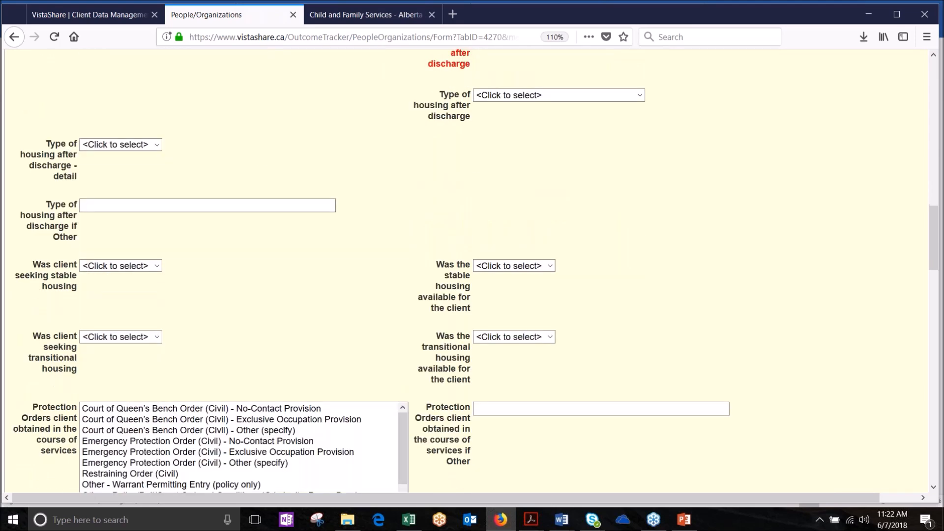
scroll(472, 270, down, 8)
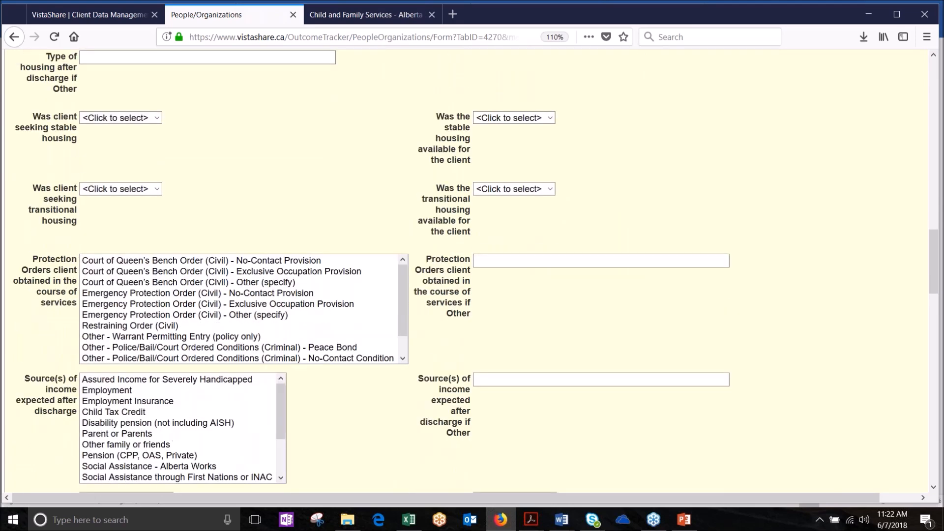
scroll(472, 270, down, 12)
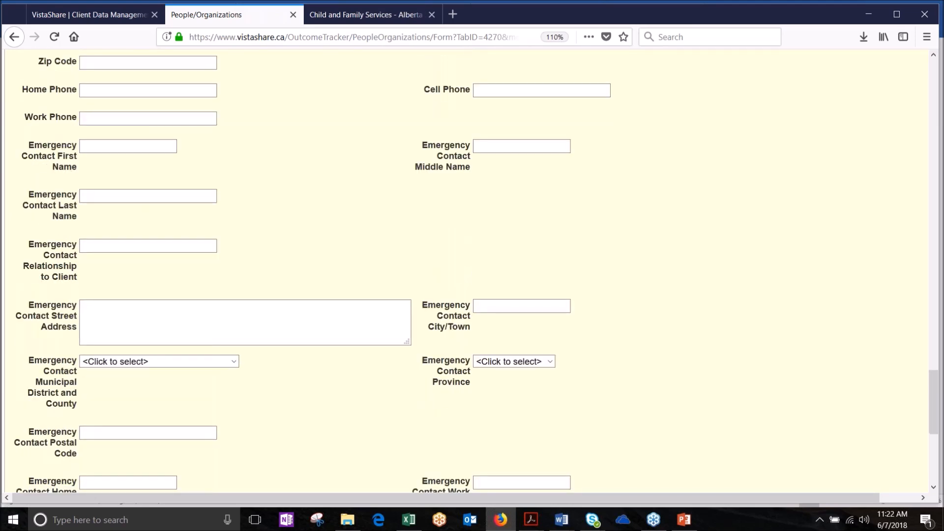
scroll(472, 270, down, 5)
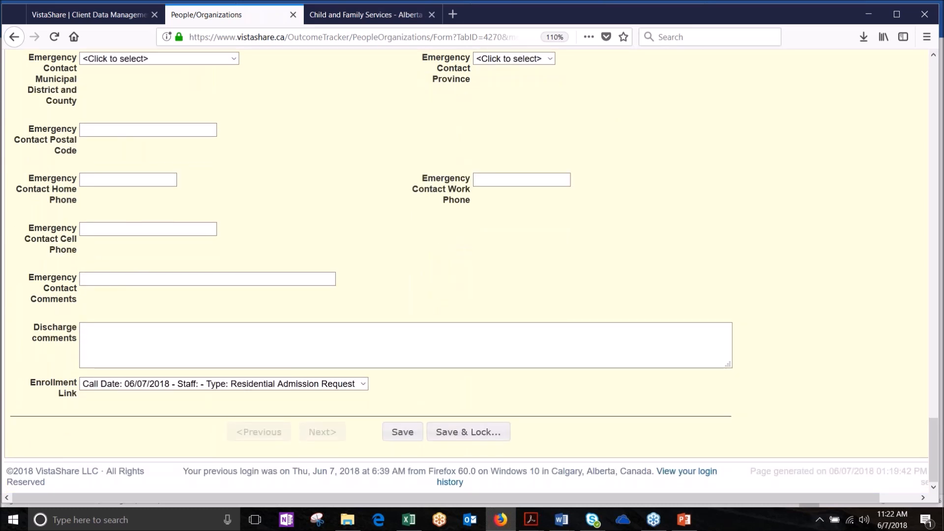
click(415, 432)
drag(935, 449, 909, 61)
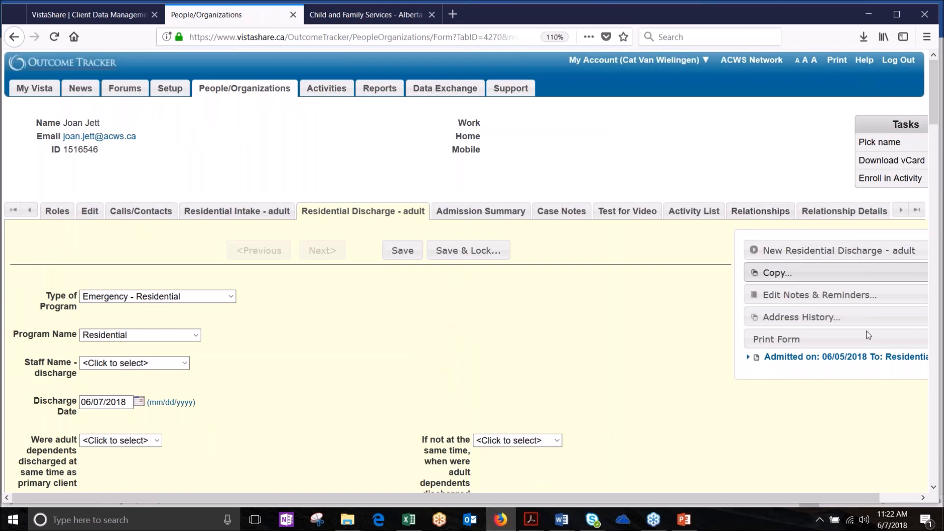
Step: Search the People/Organizations list by the client's first name and open her person record
click(886, 329)
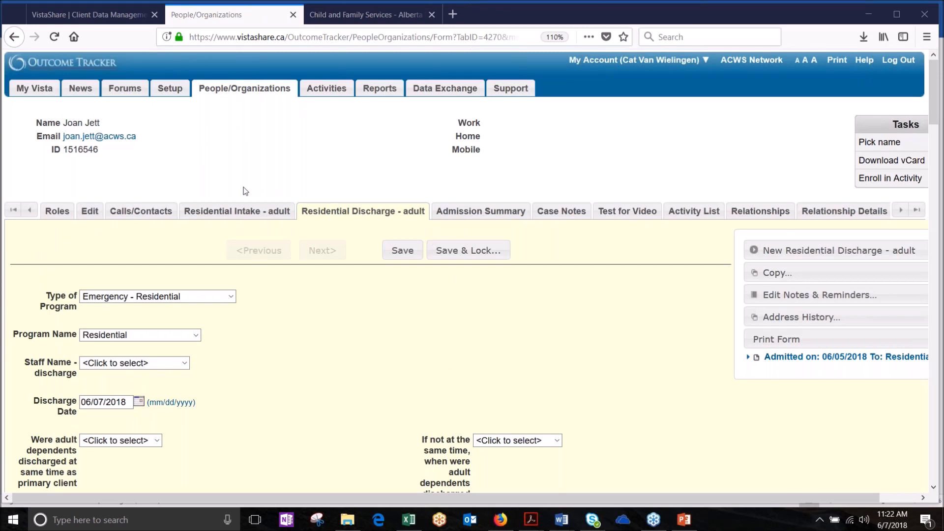
click(234, 91)
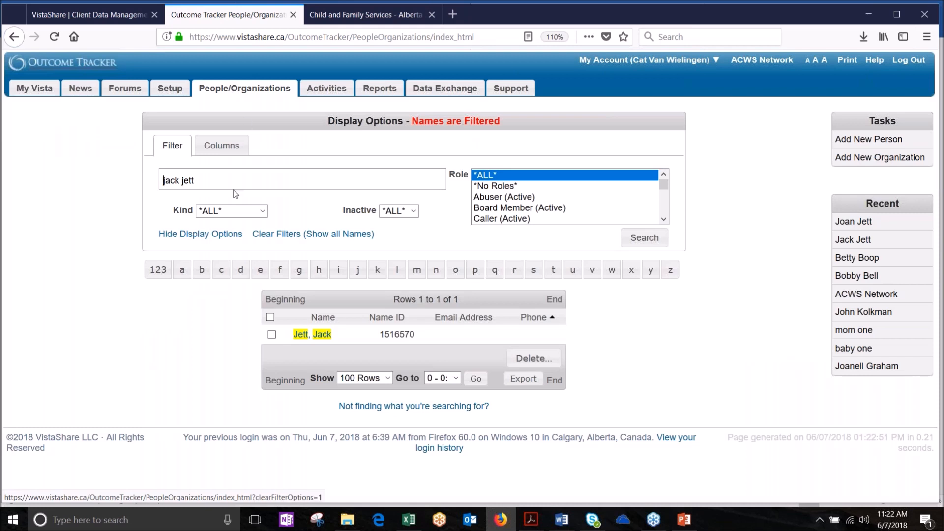
drag(204, 180, 150, 184)
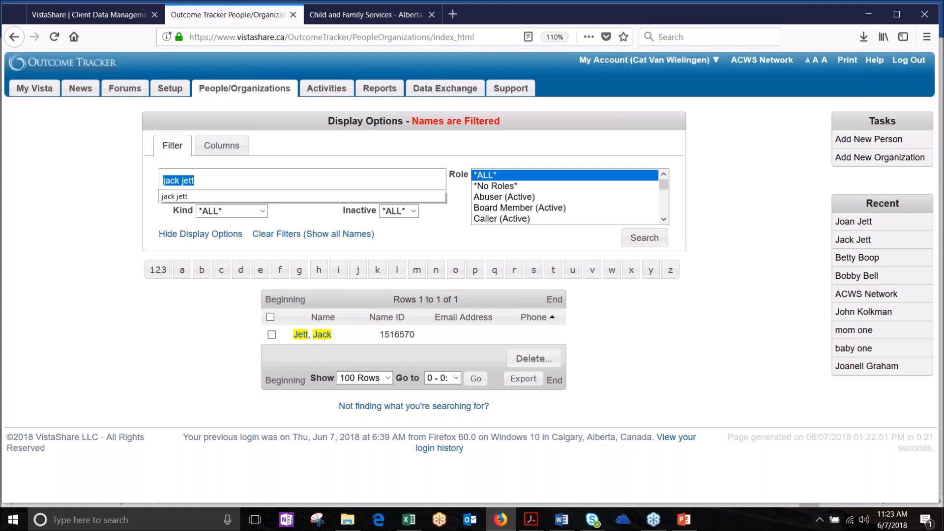
text(joan)
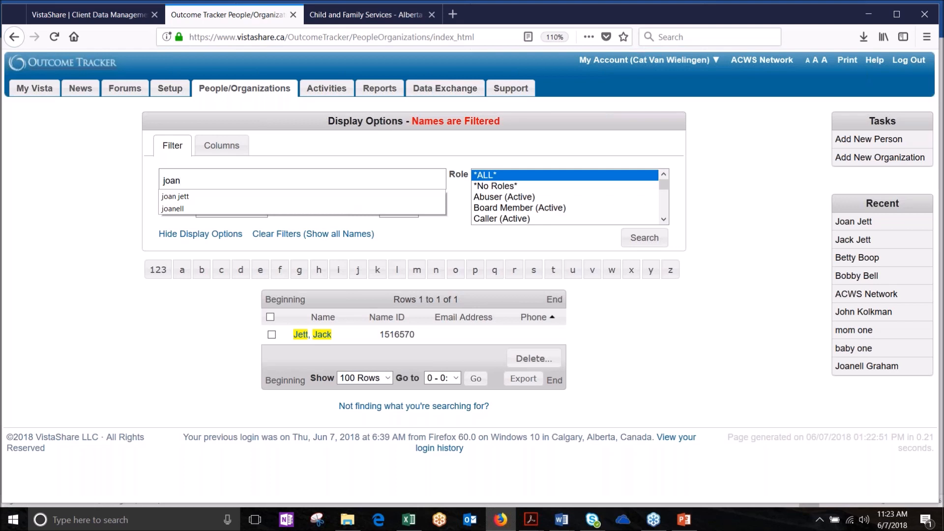
click(179, 196)
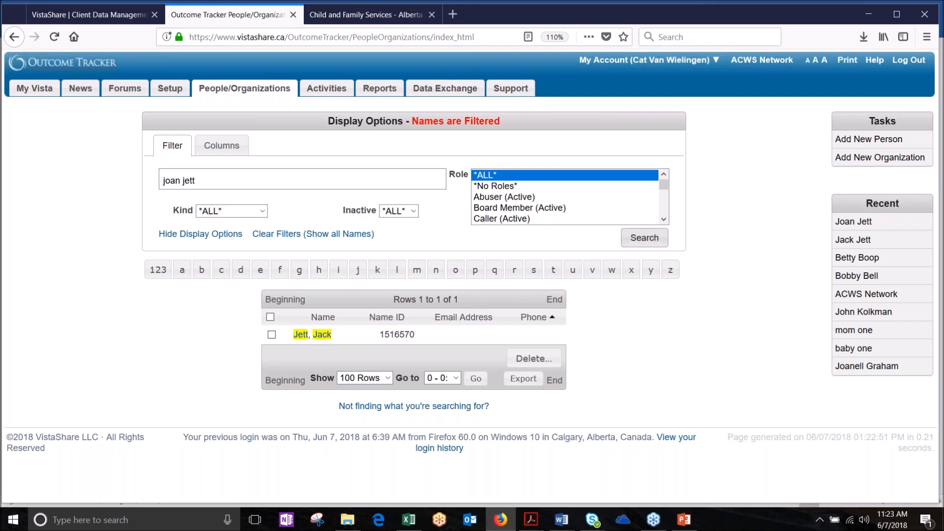
click(649, 240)
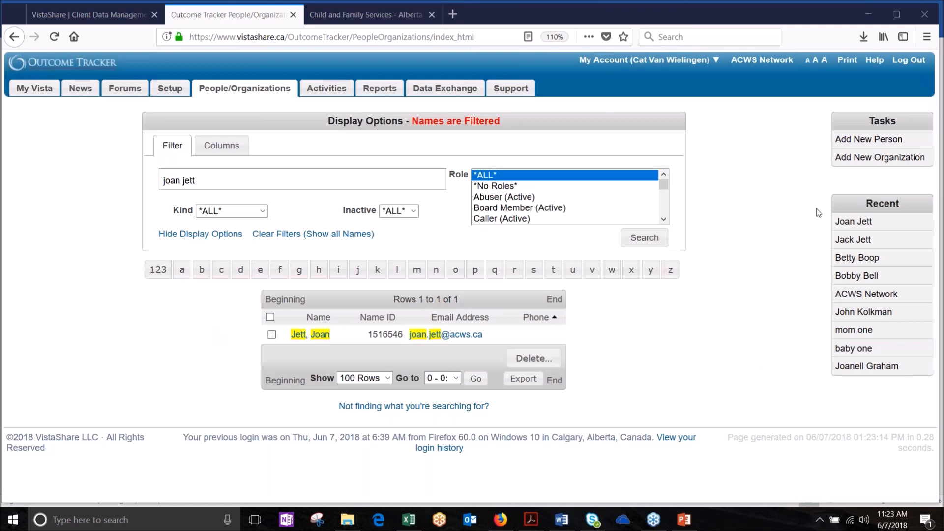
click(861, 222)
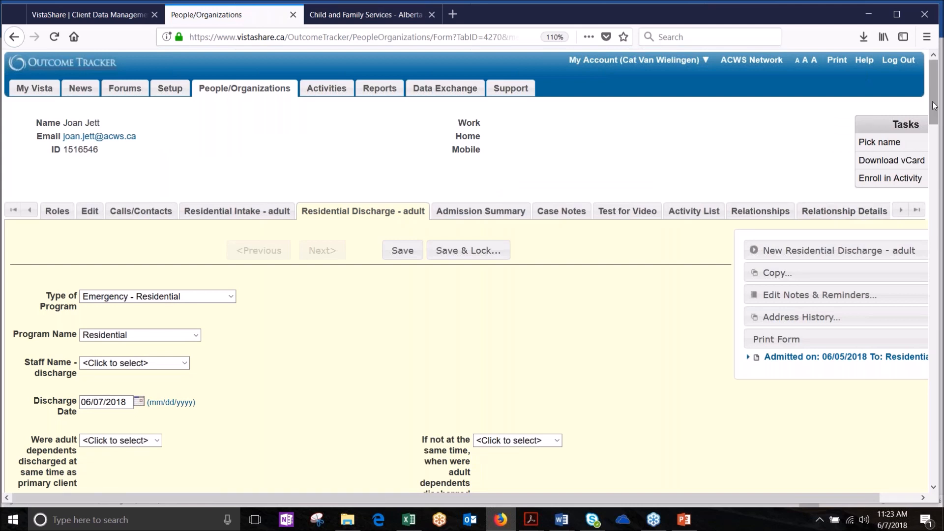
mouse_move(934, 106)
mouse_down()
mouse_move(934, 113)
mouse_move(923, 92)
mouse_move(934, 117)
mouse_move(927, 90)
mouse_up()
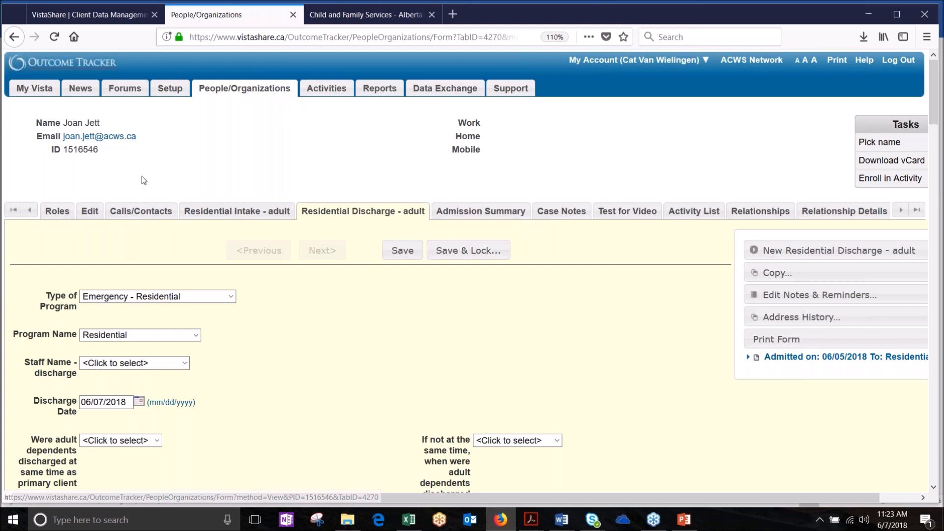
Step: Open the client's Calls/Contacts form and start a new call/contact
click(135, 215)
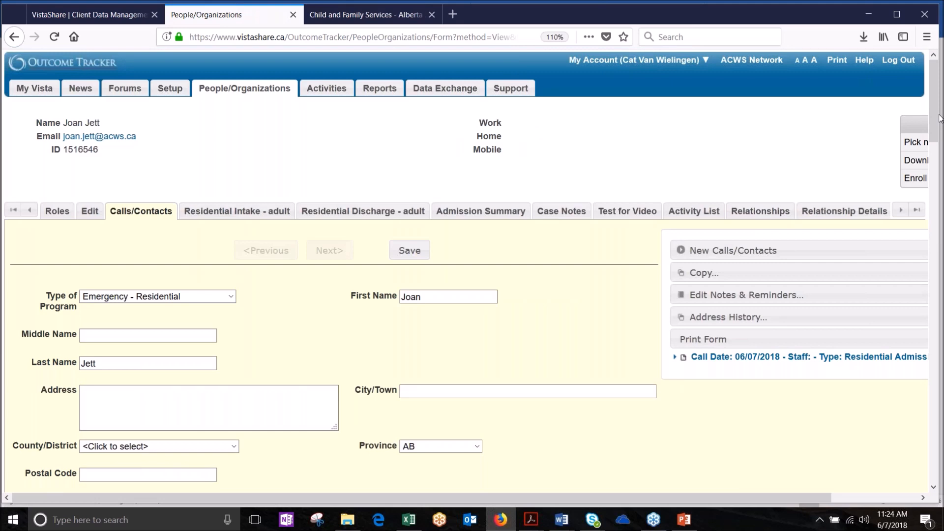
drag(933, 118, 934, 157)
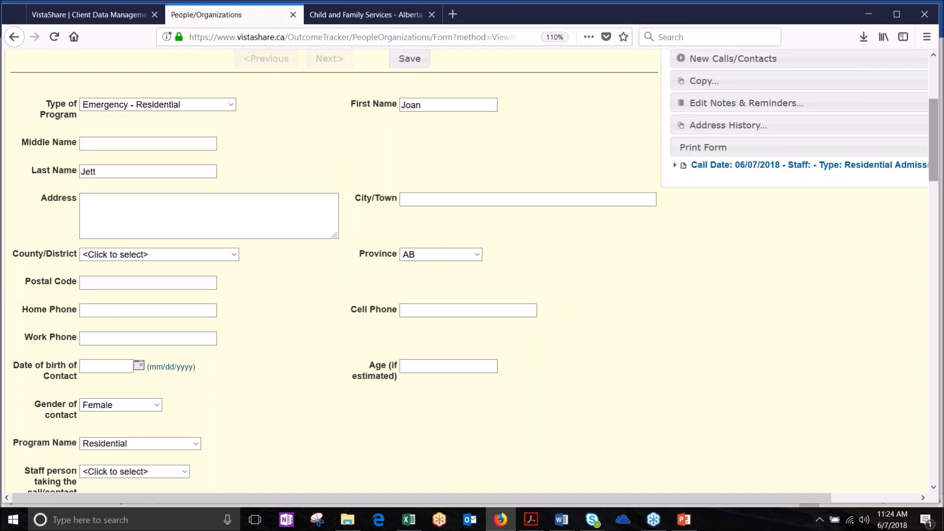
drag(934, 165, 935, 145)
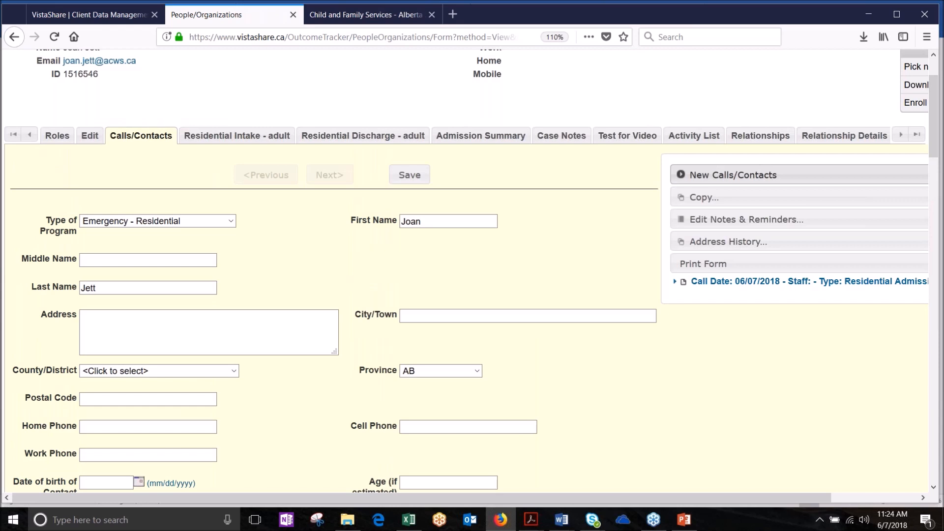
click(724, 176)
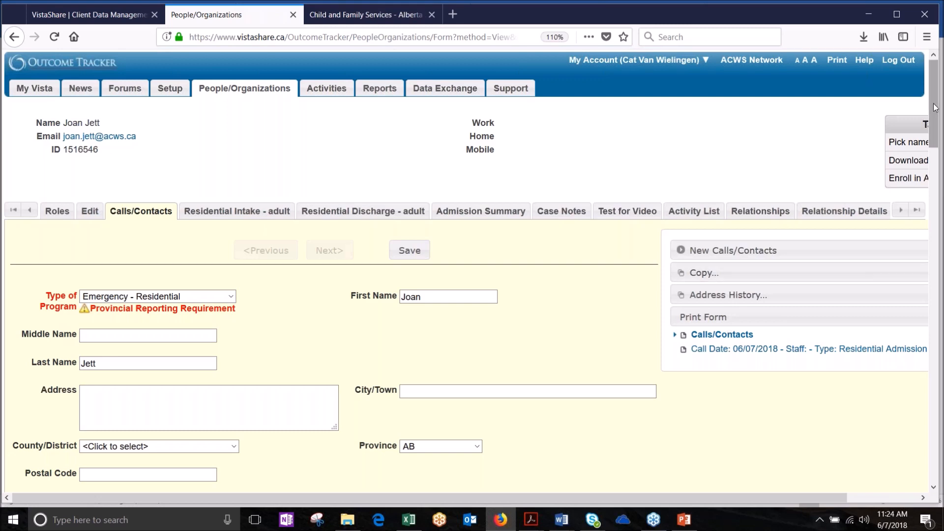
mouse_move(936, 107)
mouse_down()
mouse_move(937, 180)
mouse_move(936, 120)
mouse_up()
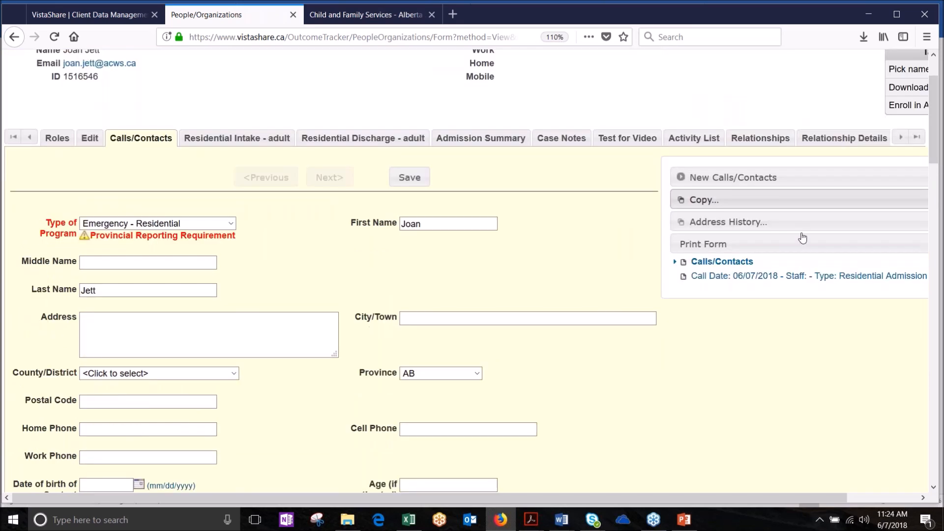
Step: Reopen the existing 06/07/2018 call record and start copying it
click(787, 276)
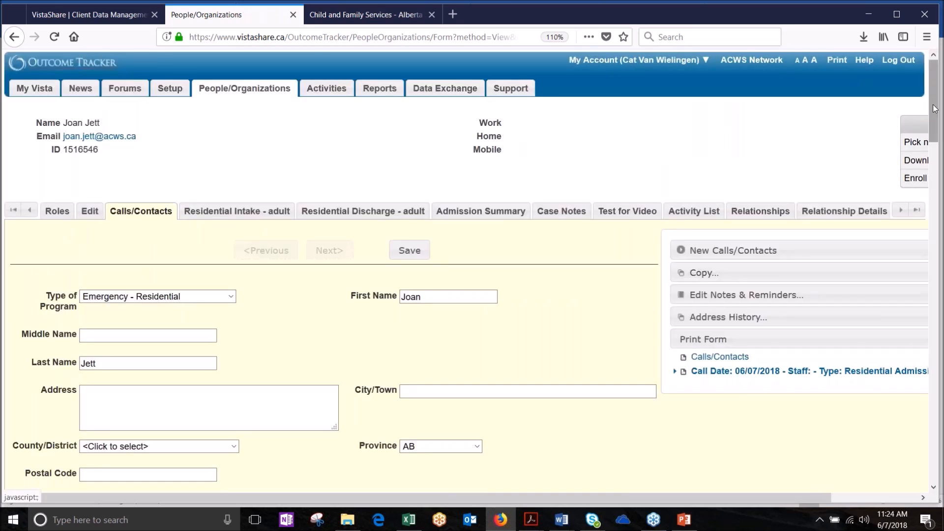
drag(934, 109, 939, 136)
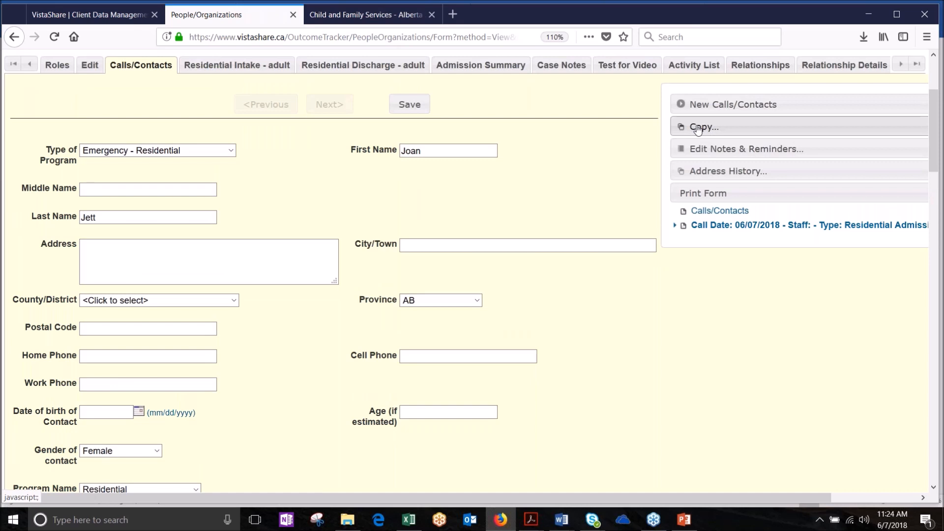
click(698, 127)
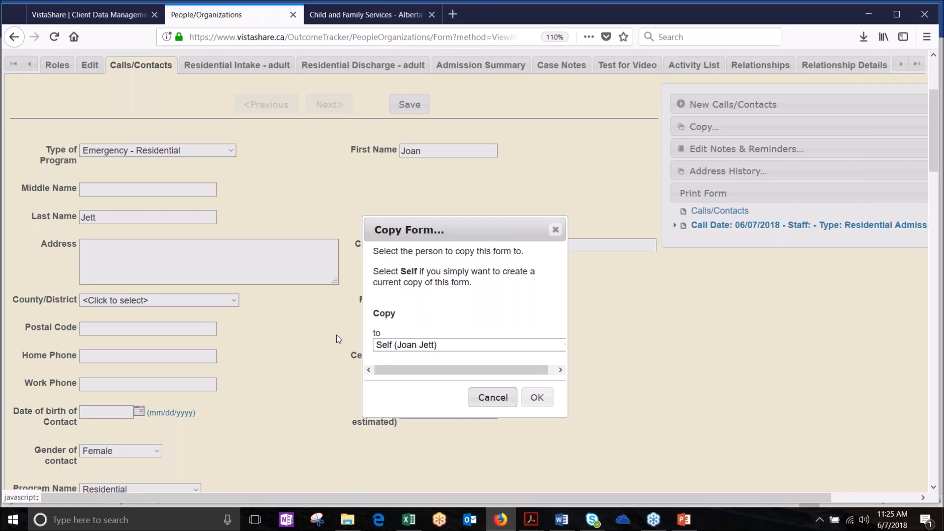
Step: Copy the call record to Self, creating a second 06/07/2018 entry
click(537, 398)
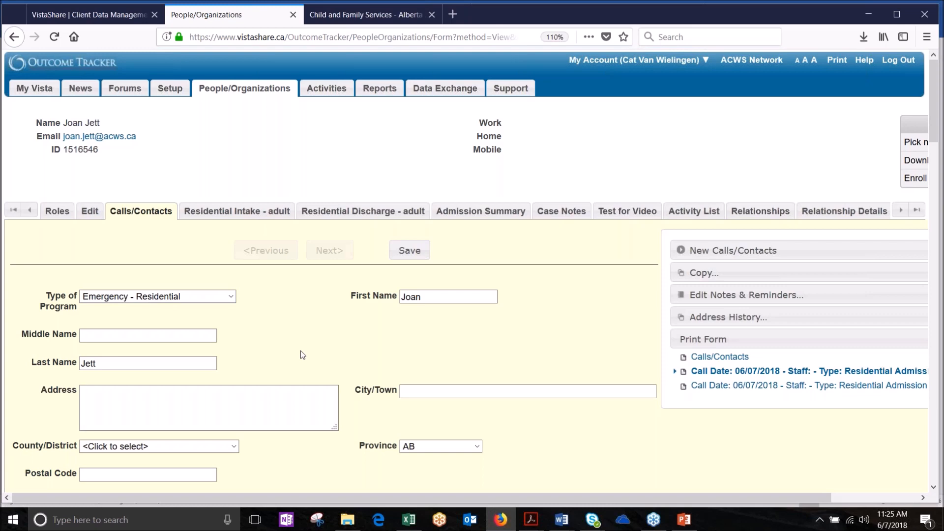
Step: Change the copied call's length from 90 to 20 minutes
scroll(300, 350, down, 6)
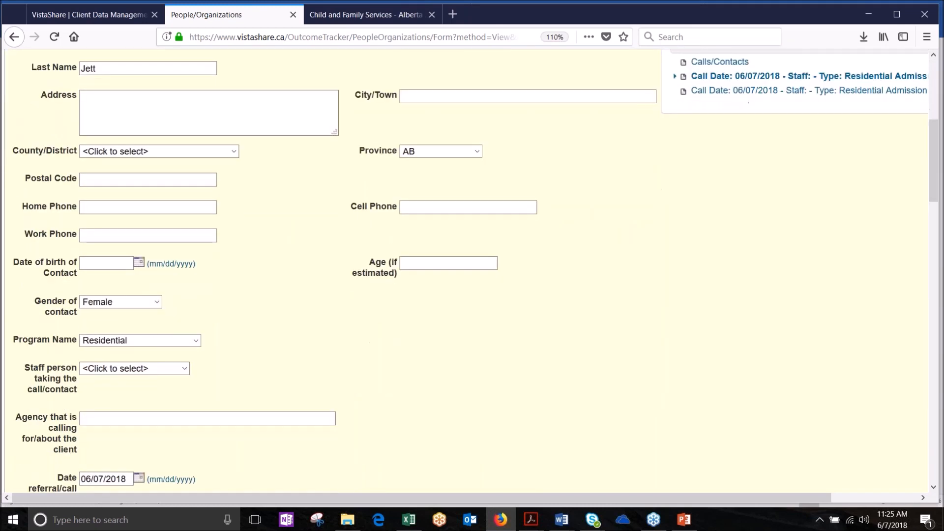
scroll(123, 258, down, 5)
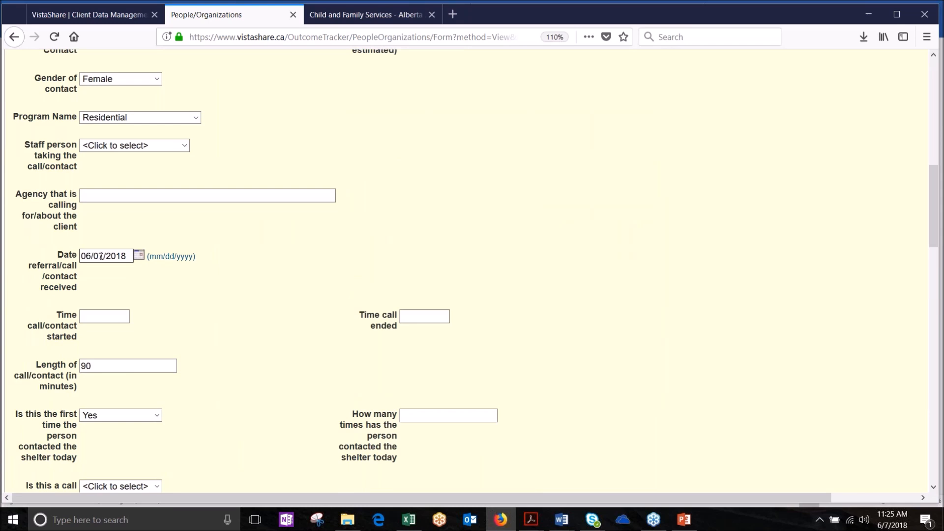
drag(116, 257, 80, 256)
click(187, 326)
scroll(186, 326, down, 3)
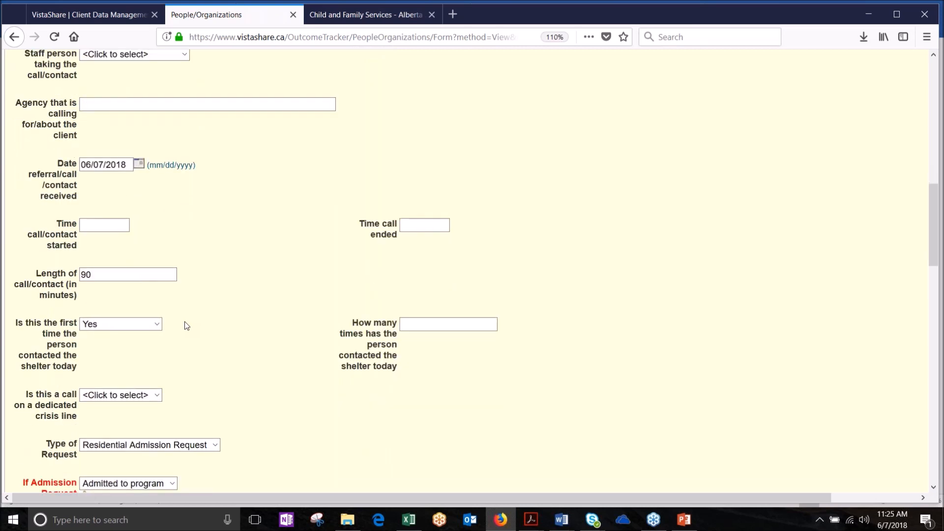
drag(111, 254, 40, 251)
text(20)
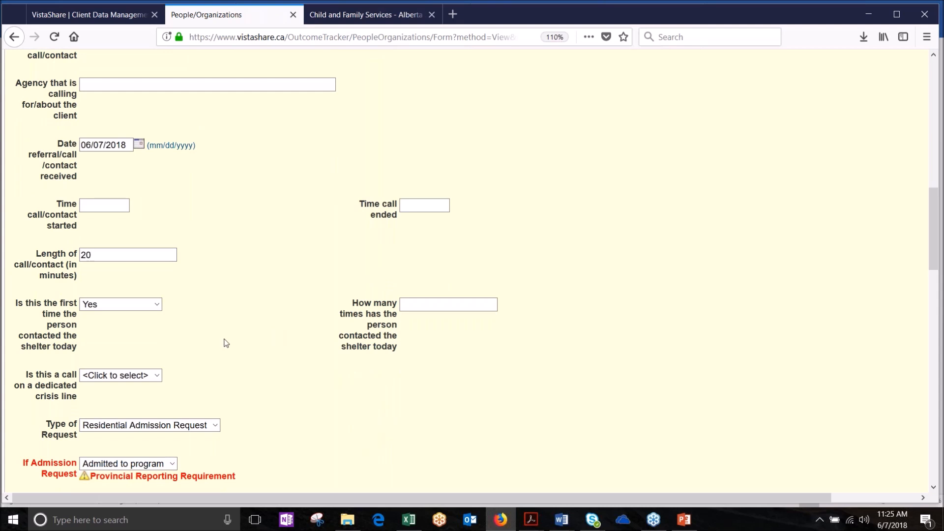
Step: Answer Yes to the supported referral question and review the rest of the call form
scroll(224, 344, down, 5)
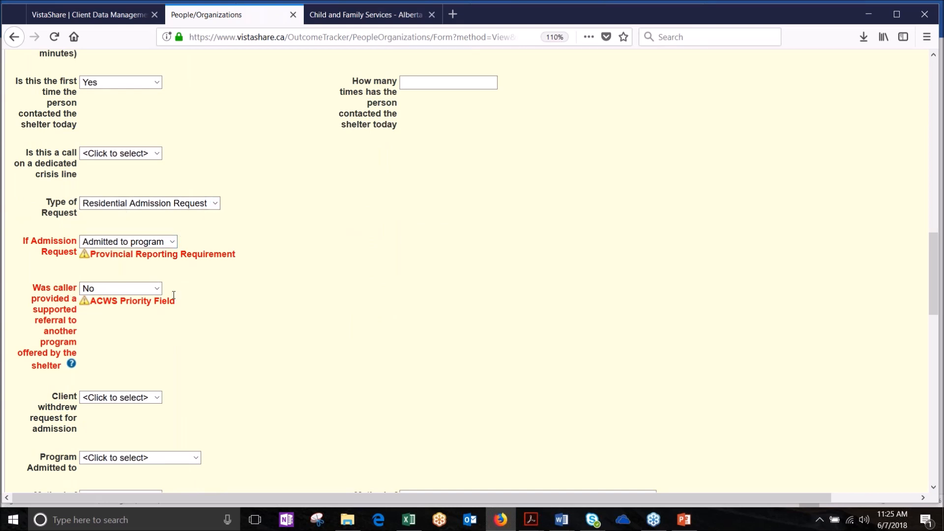
click(157, 290)
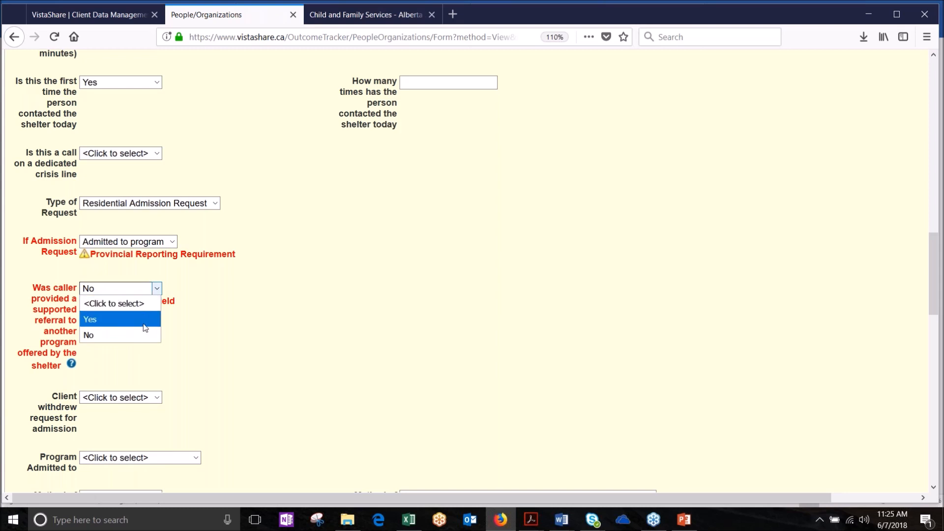
click(143, 323)
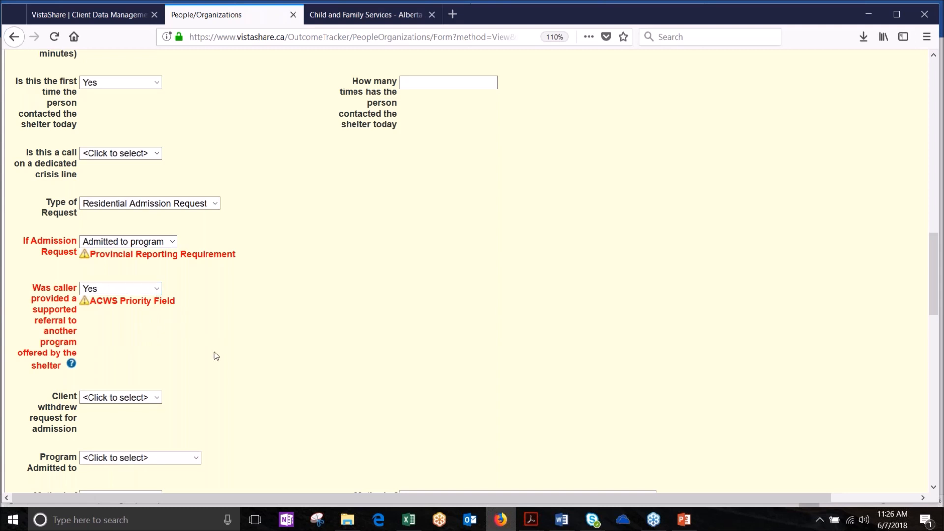
scroll(214, 354, down, 6)
scroll(216, 356, down, 7)
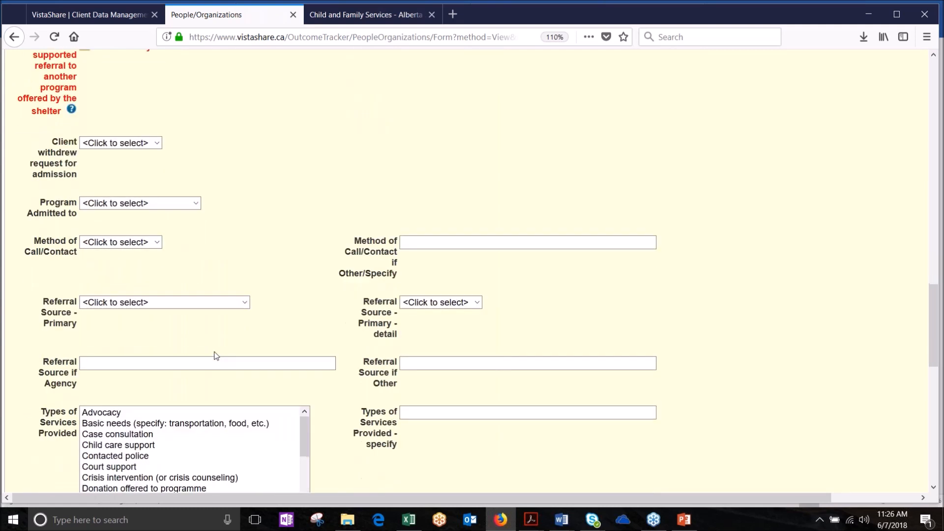
scroll(239, 341, down, 10)
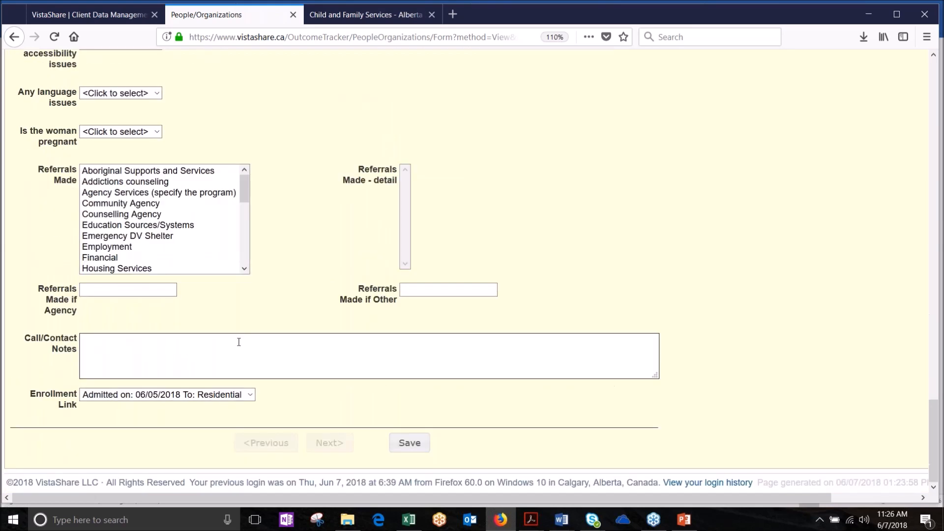
scroll(239, 342, up, 20)
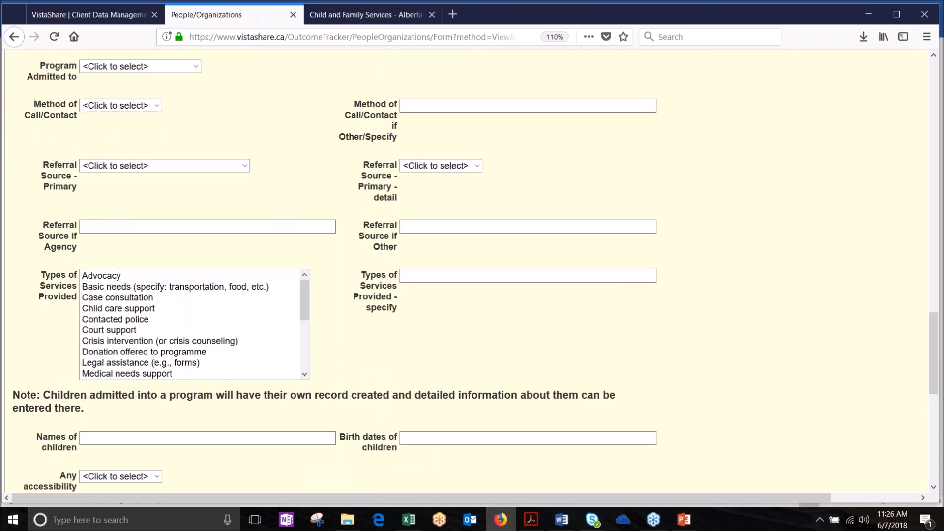
scroll(148, 314, up, 4)
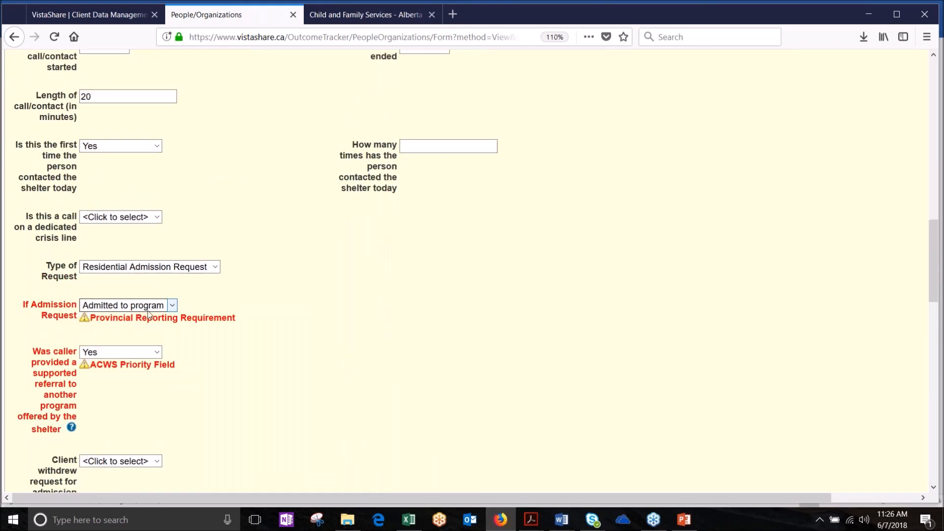
scroll(148, 315, up, 12)
scroll(147, 315, up, 1)
scroll(198, 405, down, 4)
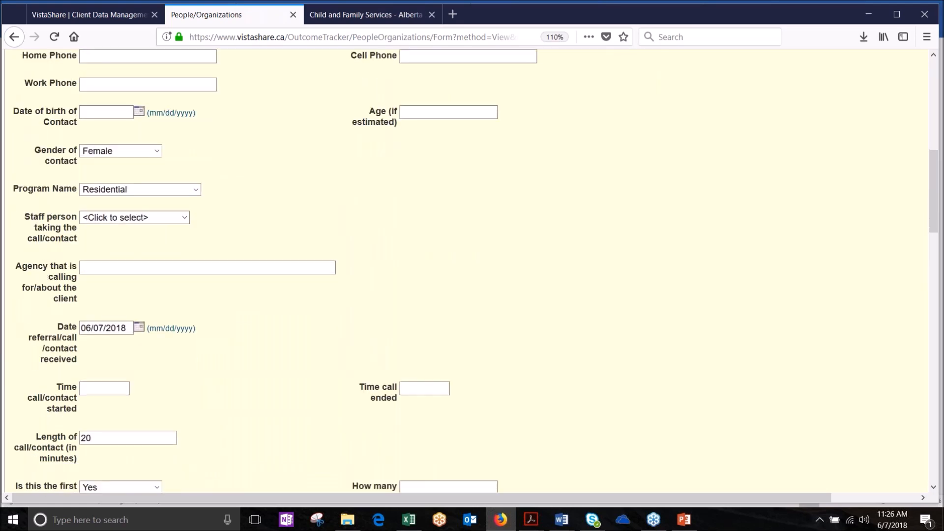
scroll(475, 270, down, 6)
scroll(149, 394, down, 4)
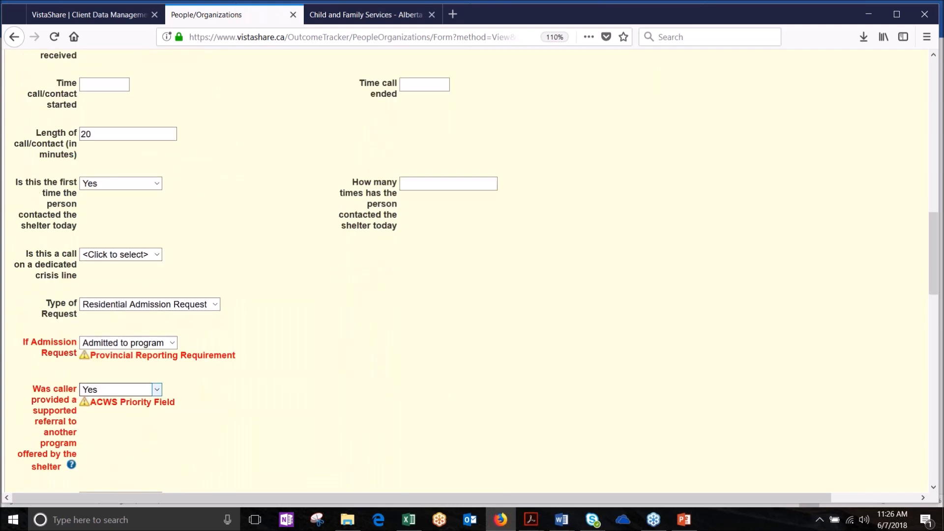
scroll(472, 271, down, 5)
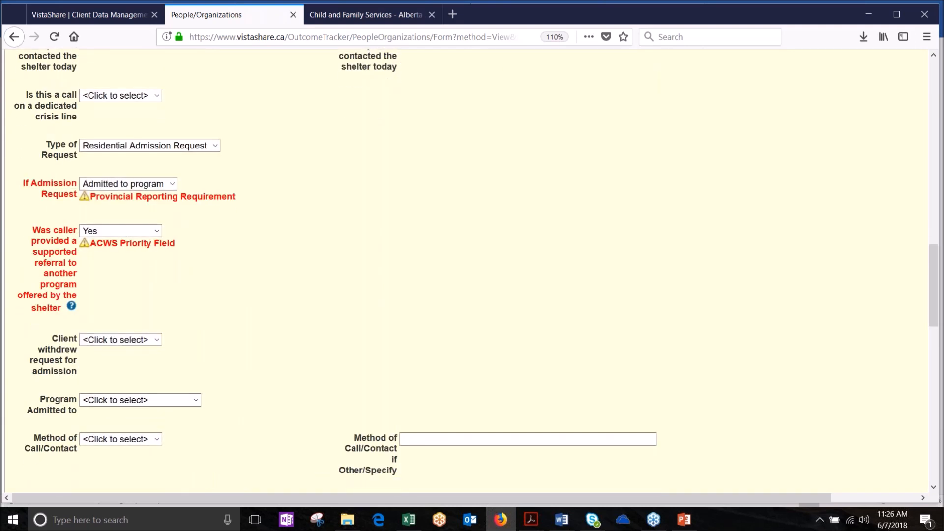
scroll(472, 271, down, 9)
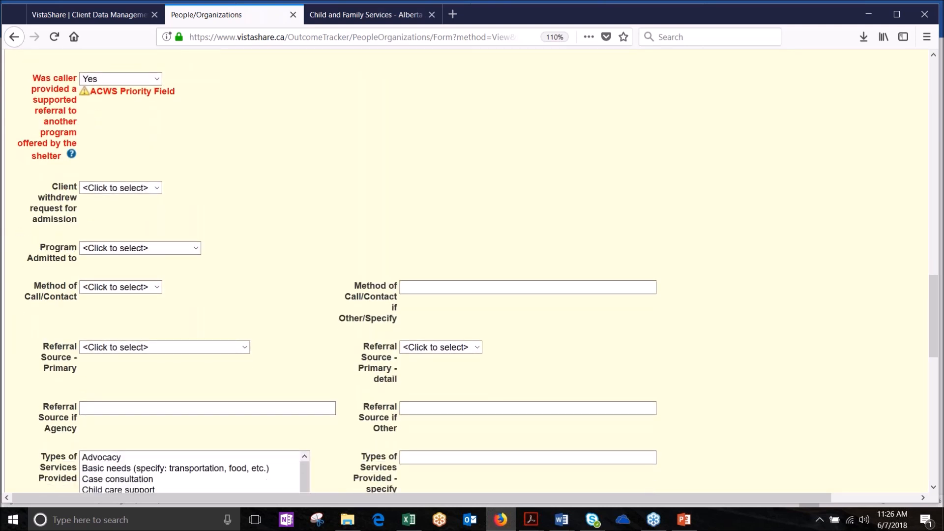
scroll(166, 402, down, 9)
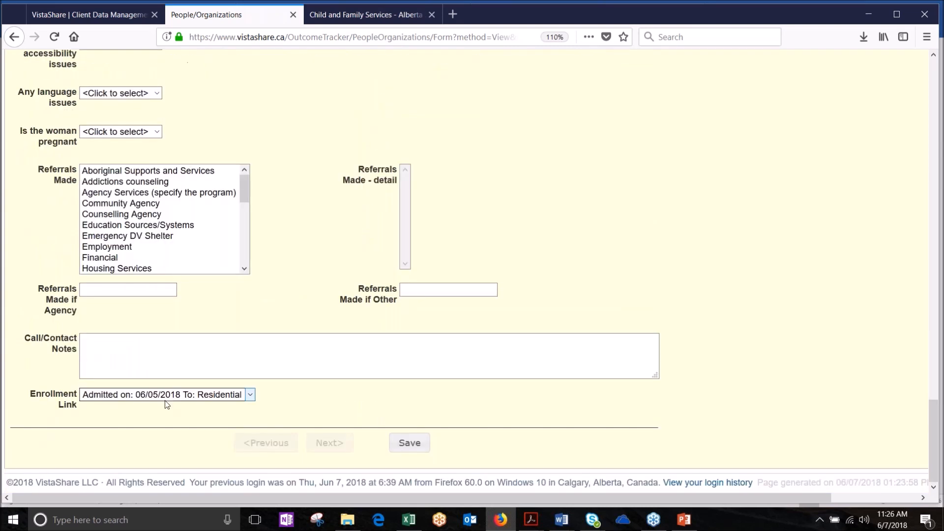
Step: Save the Residential Admission call record and return to the top of the Calls/Contacts form
click(415, 444)
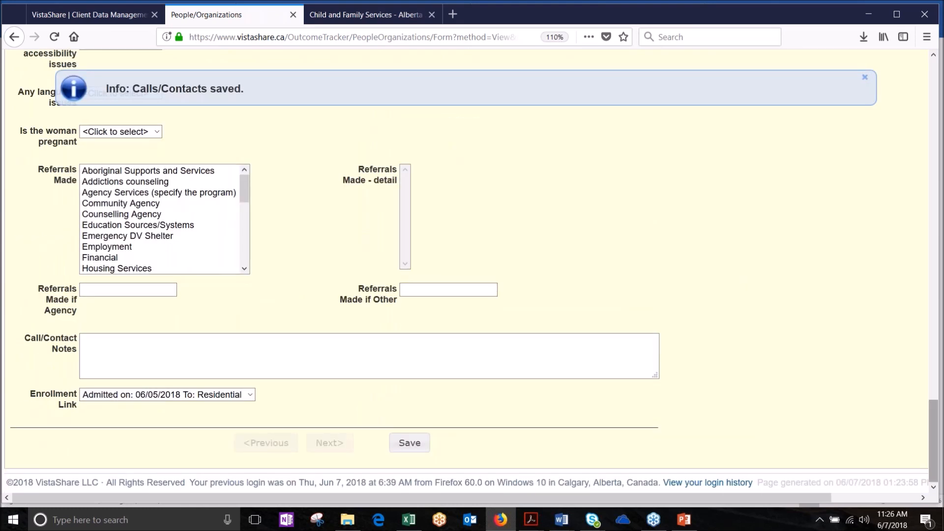
drag(934, 445, 934, 124)
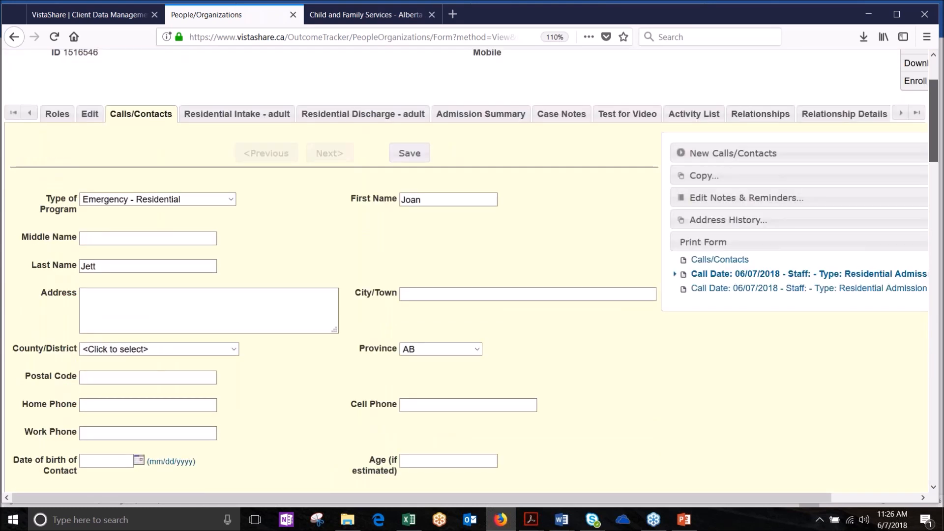
scroll(440, 200, up, 1)
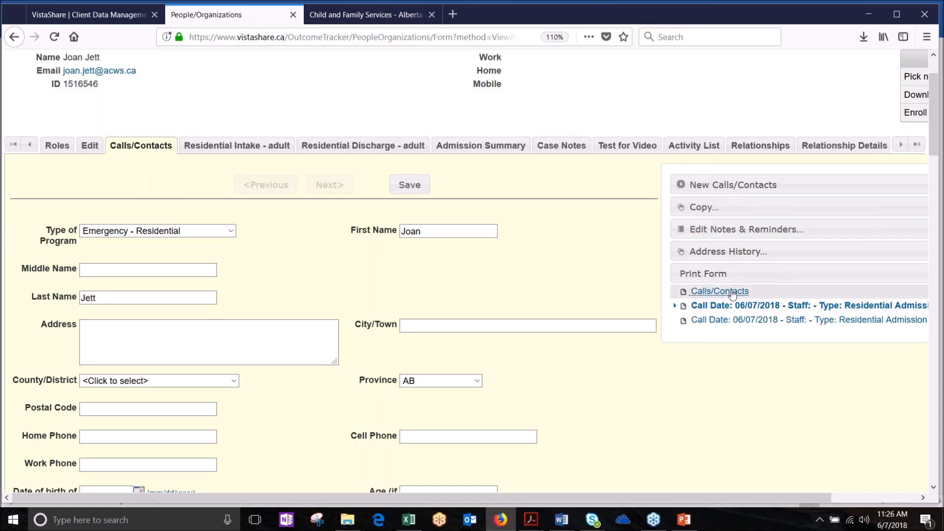
Step: Copy the client's Residential Intake - adult form to Self as a new intake form
click(230, 146)
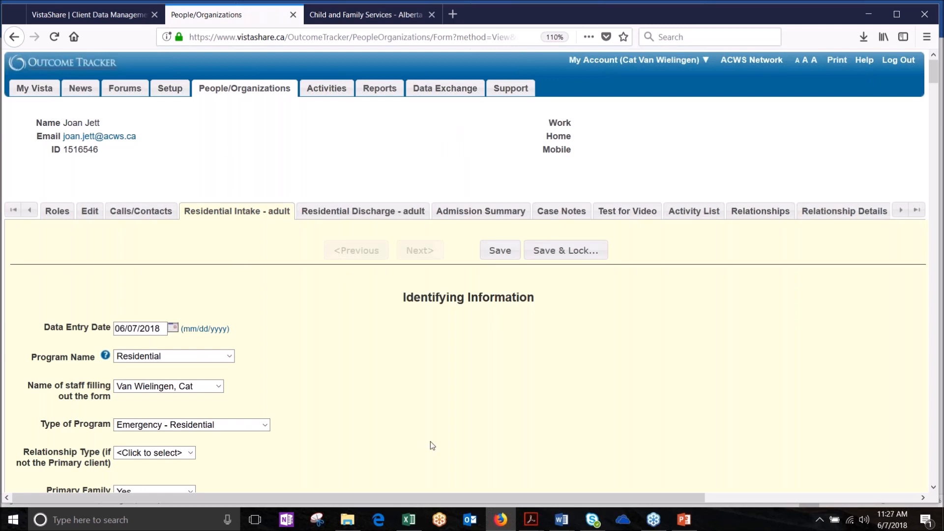
scroll(430, 442, down, 3)
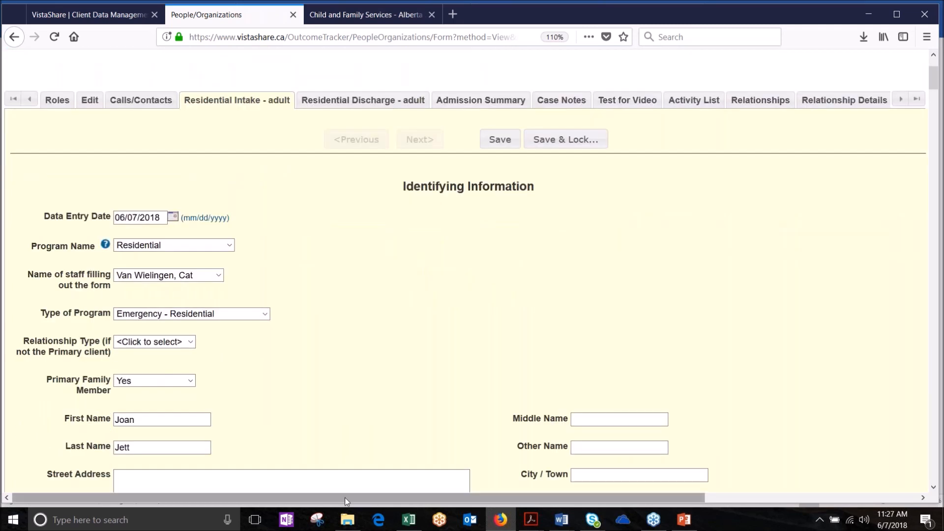
drag(344, 497, 563, 498)
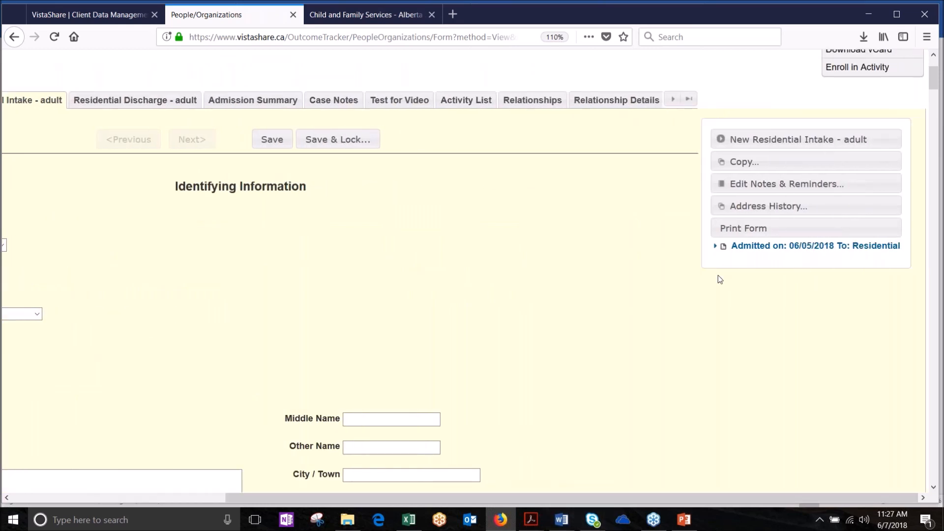
click(747, 164)
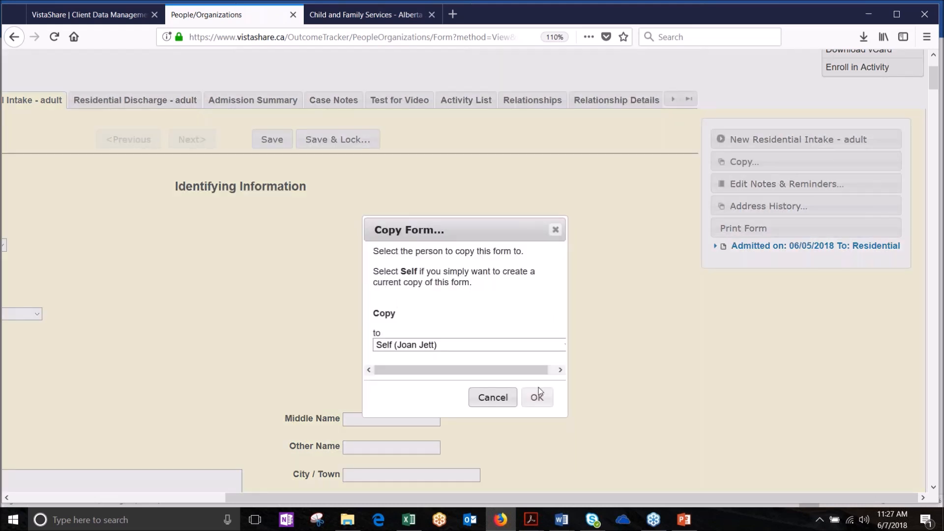
click(536, 398)
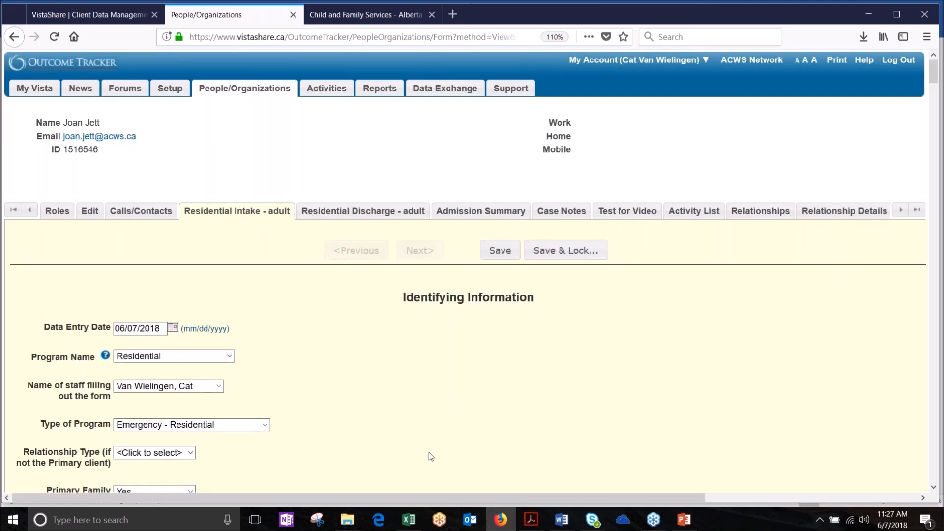
Step: Change the Admission Date day to 07 and set Family Composition to A single client
scroll(429, 453, down, 8)
scroll(429, 453, down, 9)
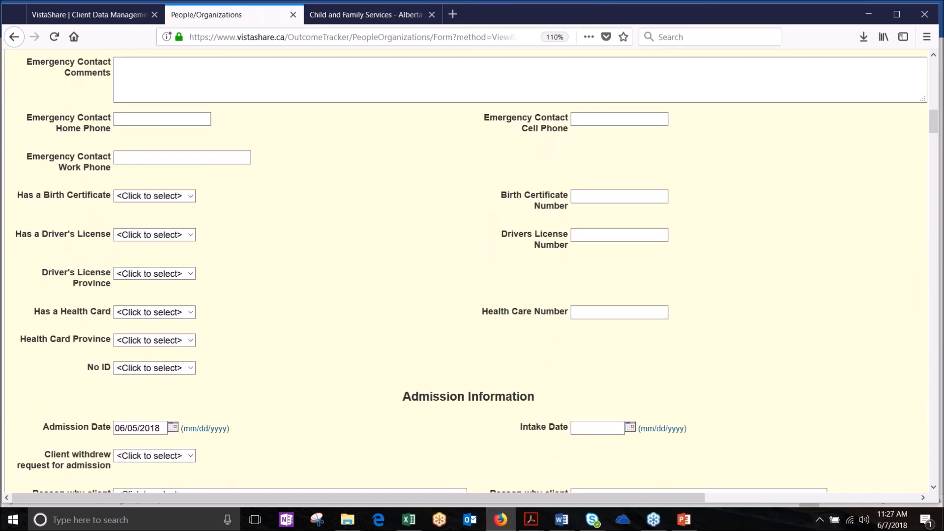
scroll(429, 452, down, 3)
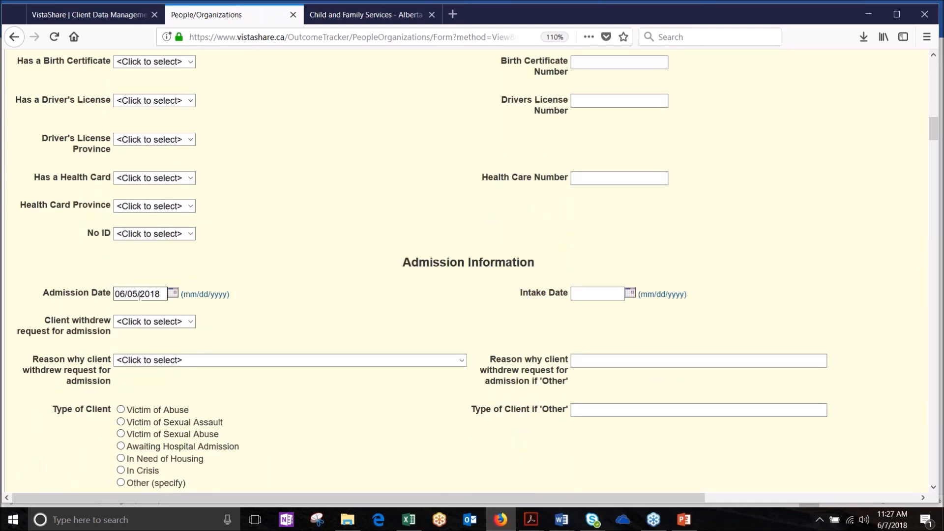
drag(138, 294, 127, 294)
text(07)
scroll(292, 324, down, 3)
scroll(292, 324, down, 3)
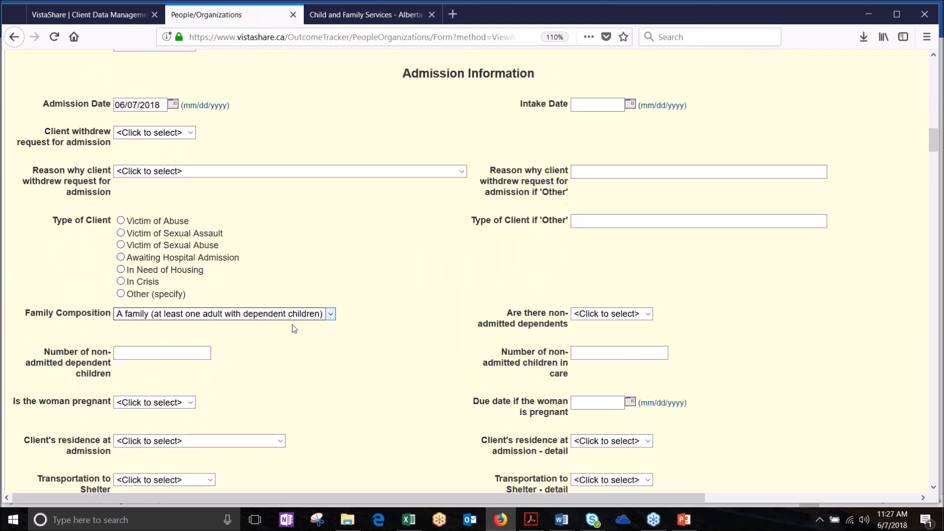
click(331, 206)
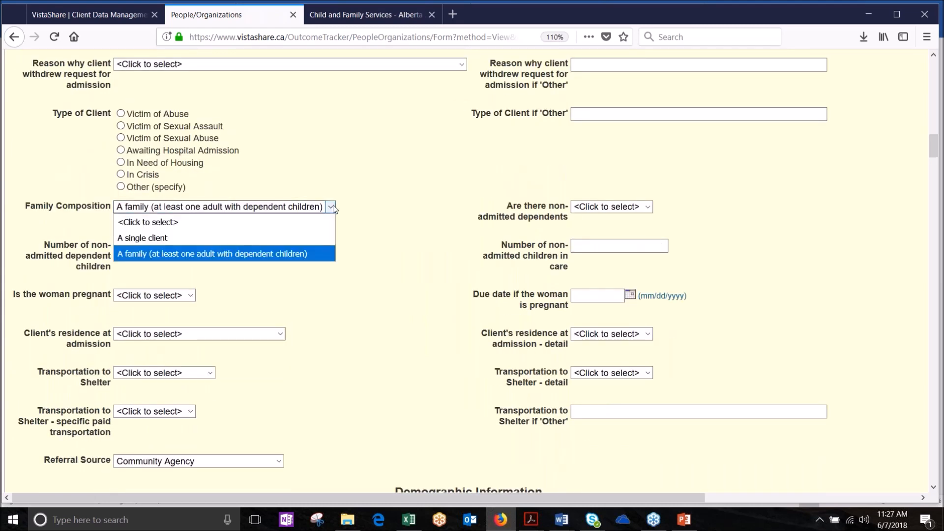
click(284, 236)
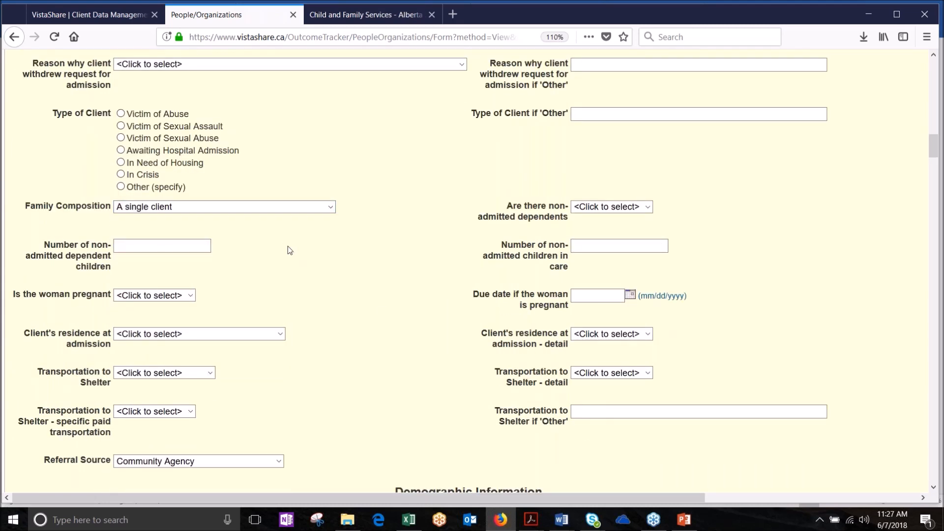
Step: Answer No to the client returning to the same relationship
scroll(384, 311, down, 8)
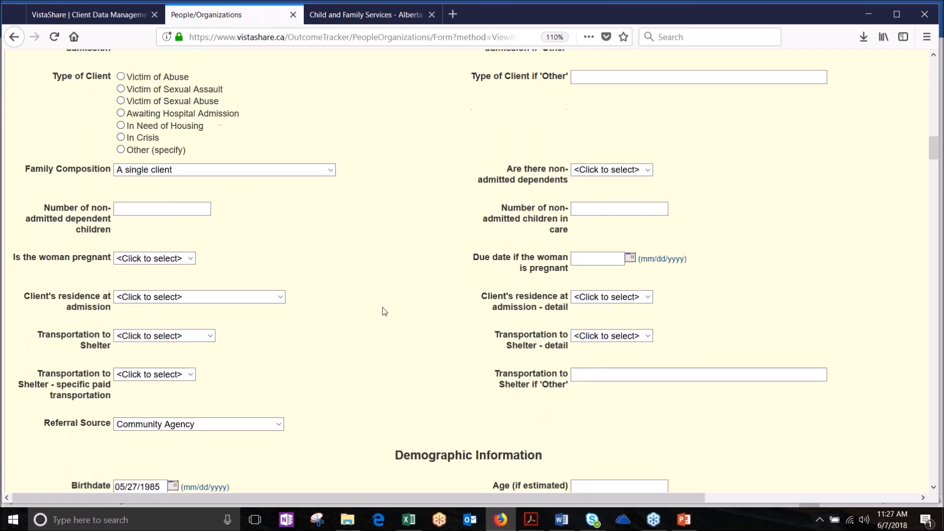
scroll(385, 312, down, 8)
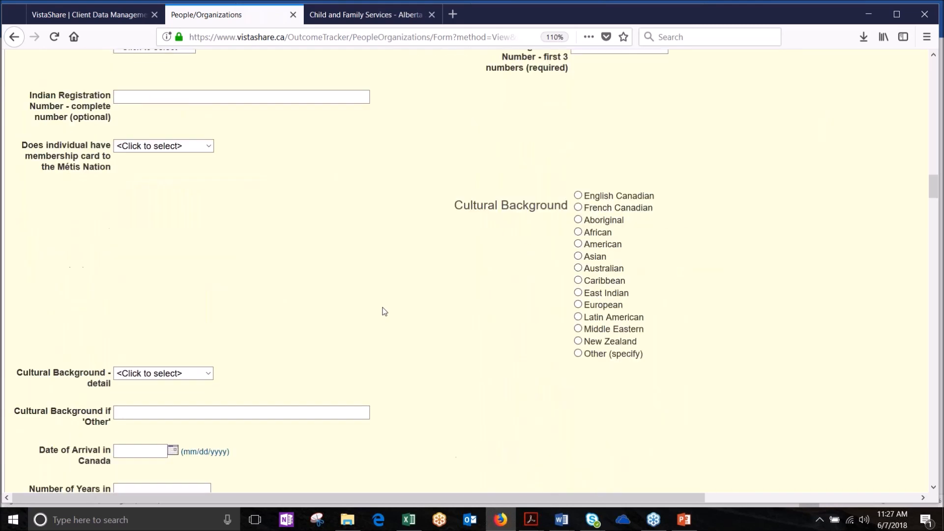
scroll(384, 311, down, 6)
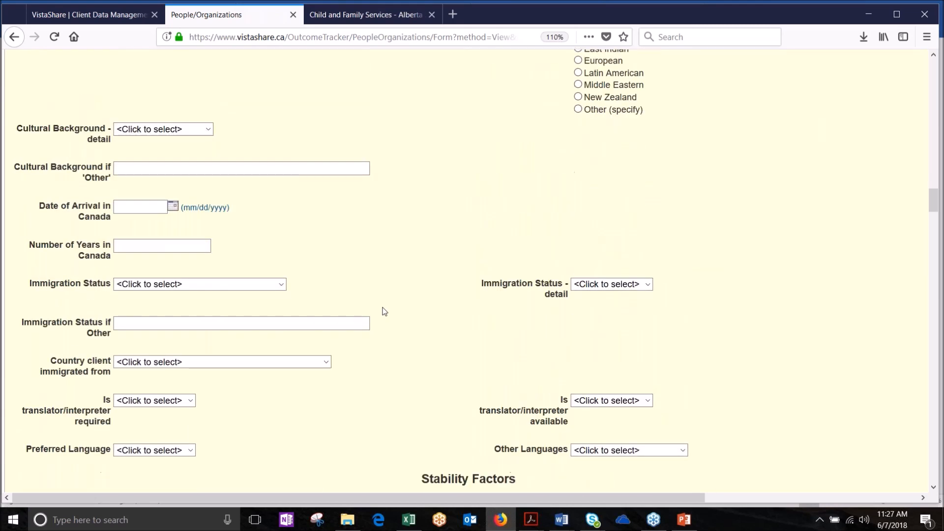
scroll(384, 312, down, 8)
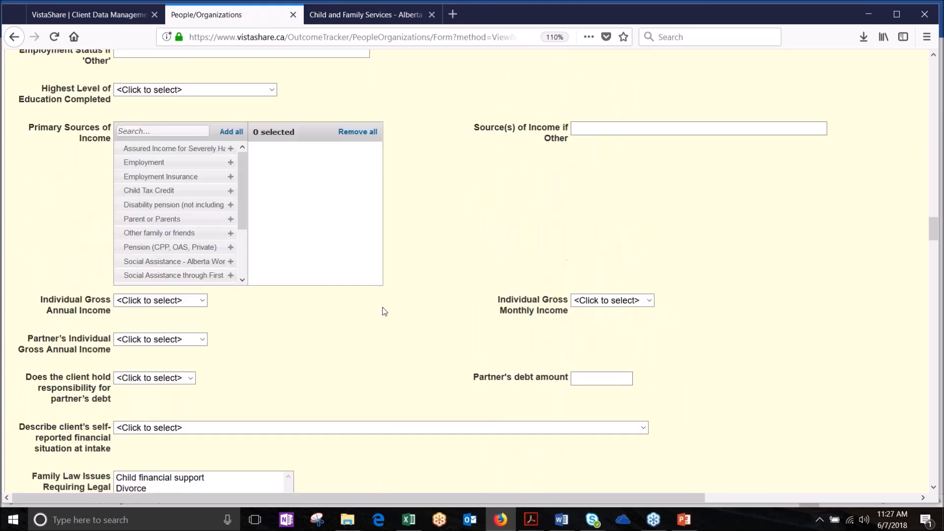
scroll(385, 311, down, 5)
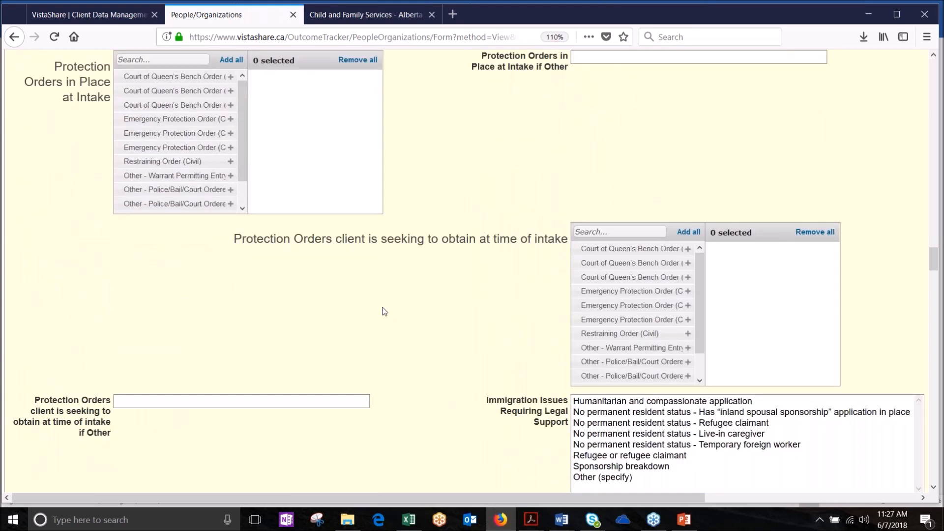
scroll(385, 311, down, 15)
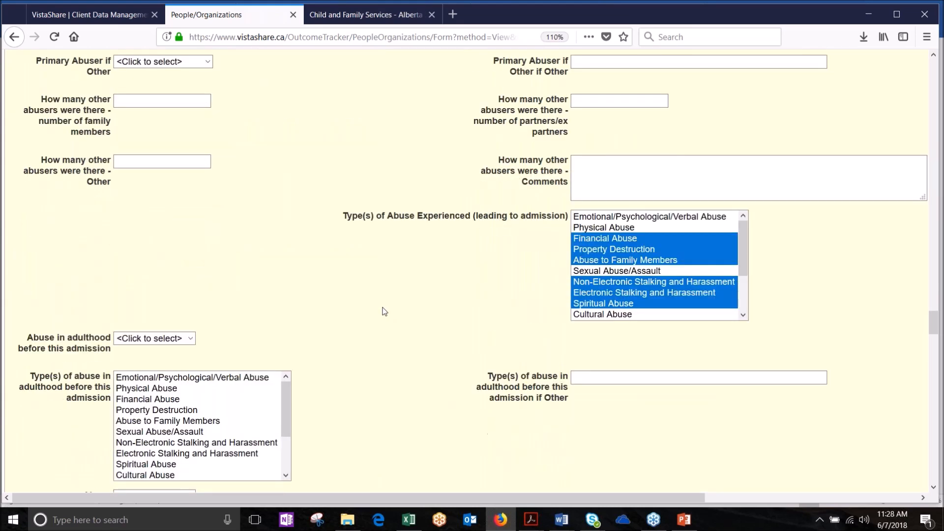
scroll(384, 311, up, 10)
scroll(384, 312, down, 1)
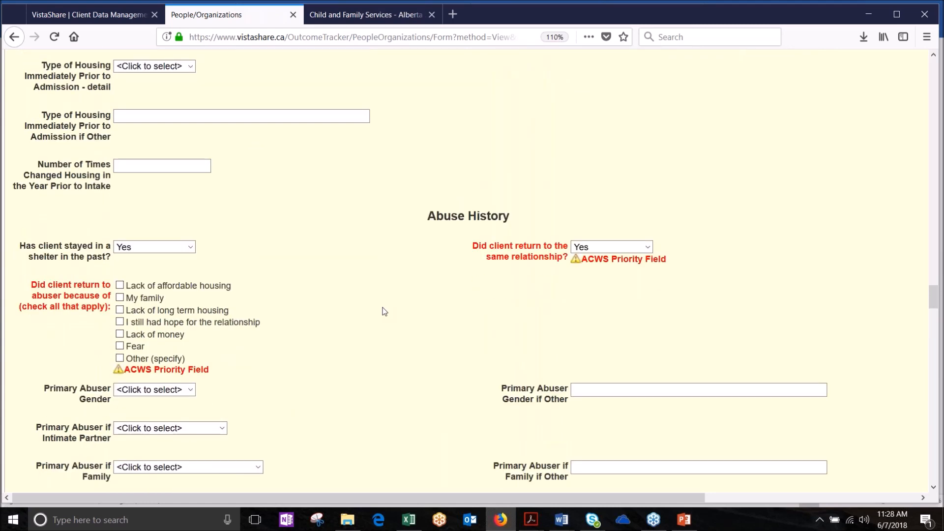
scroll(384, 312, down, 4)
click(648, 141)
click(603, 177)
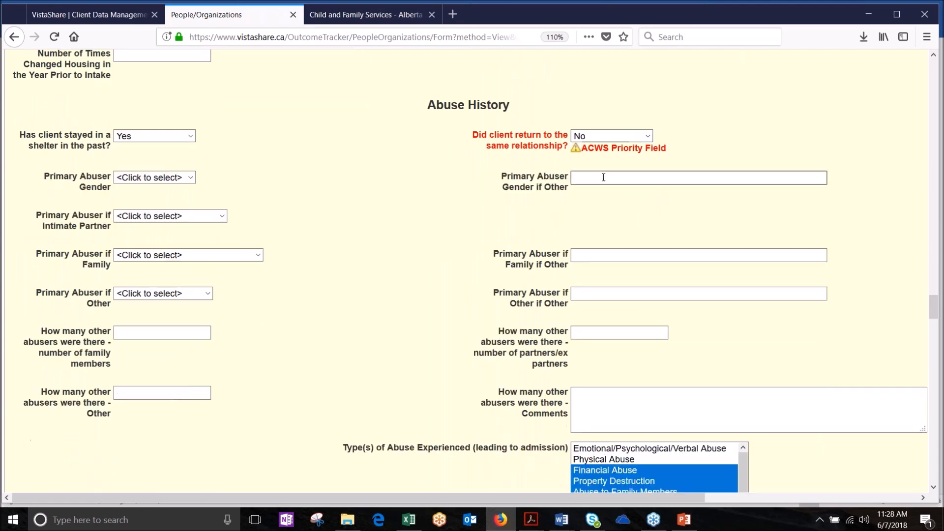
Step: Link the intake to the 06/07/2018 Residential Admission Request call and save the form
scroll(363, 338, down, 2)
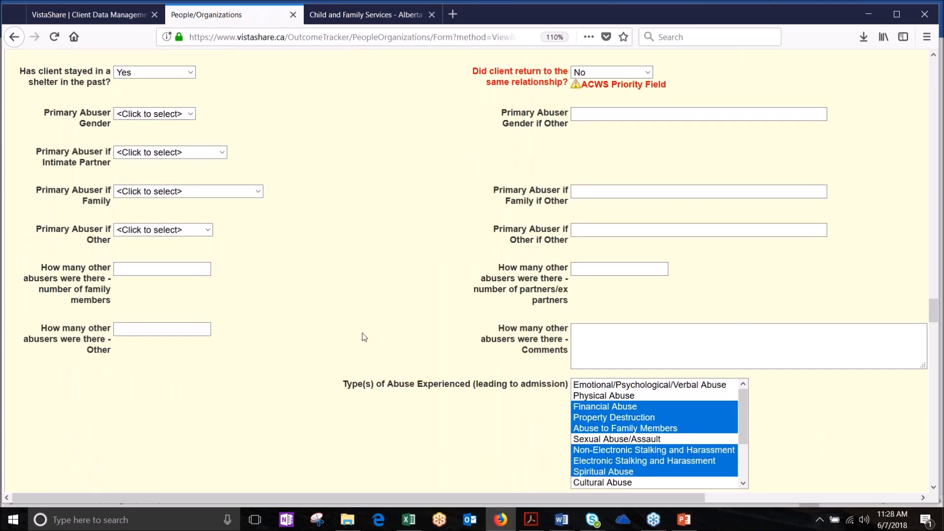
scroll(364, 337, down, 20)
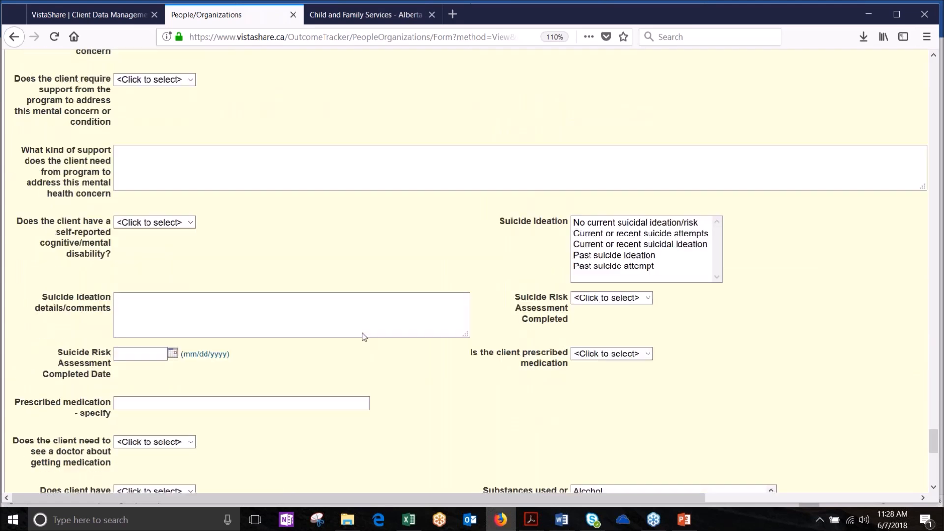
scroll(364, 336, down, 15)
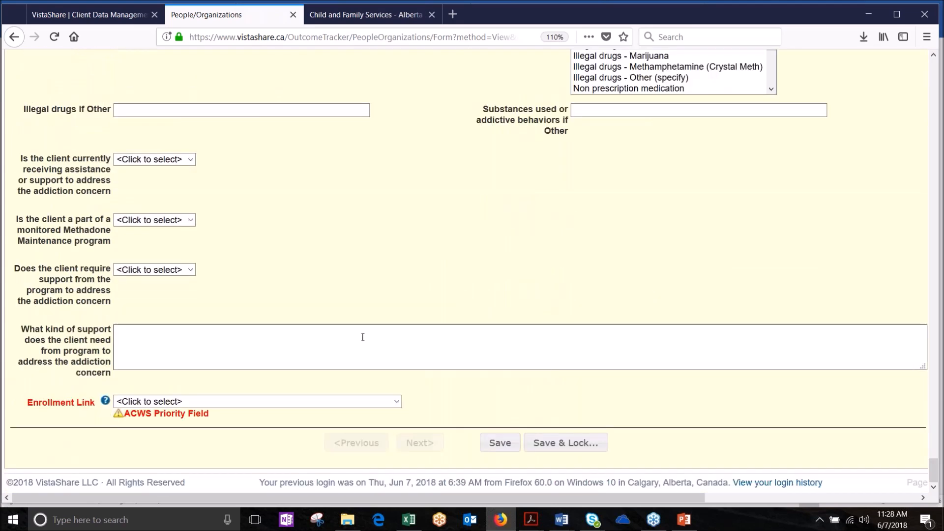
click(396, 402)
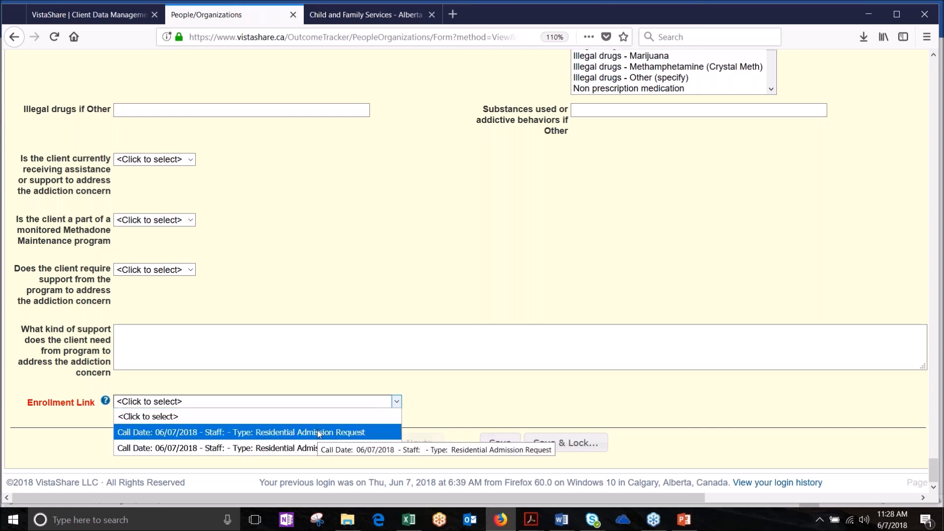
click(344, 435)
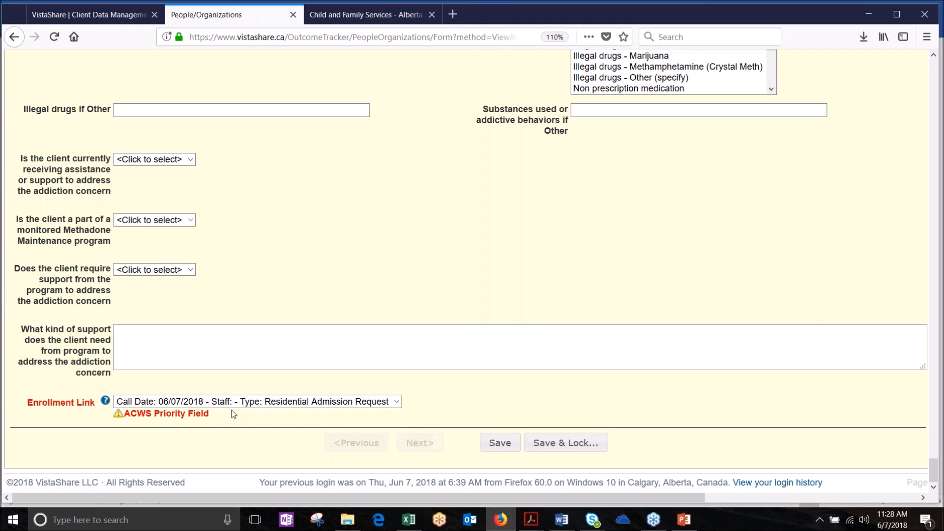
click(498, 444)
drag(933, 470, 934, 64)
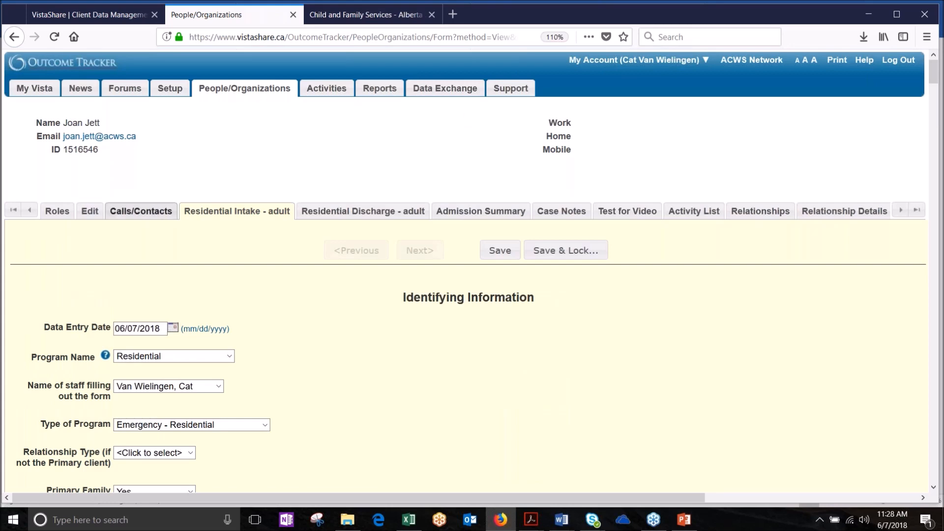
Step: Open the client's first 06/07/2018 call record and bring up a widened Copy Form dialog
click(141, 211)
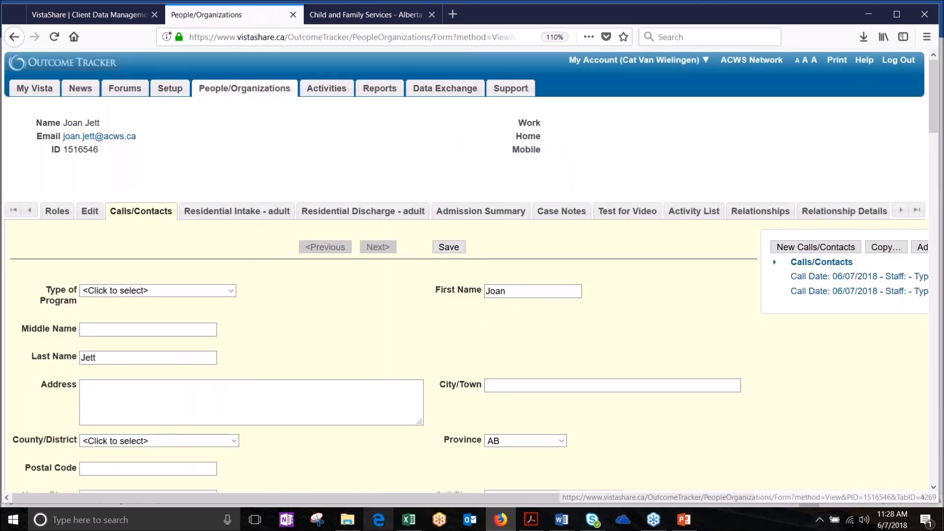
drag(353, 499, 424, 498)
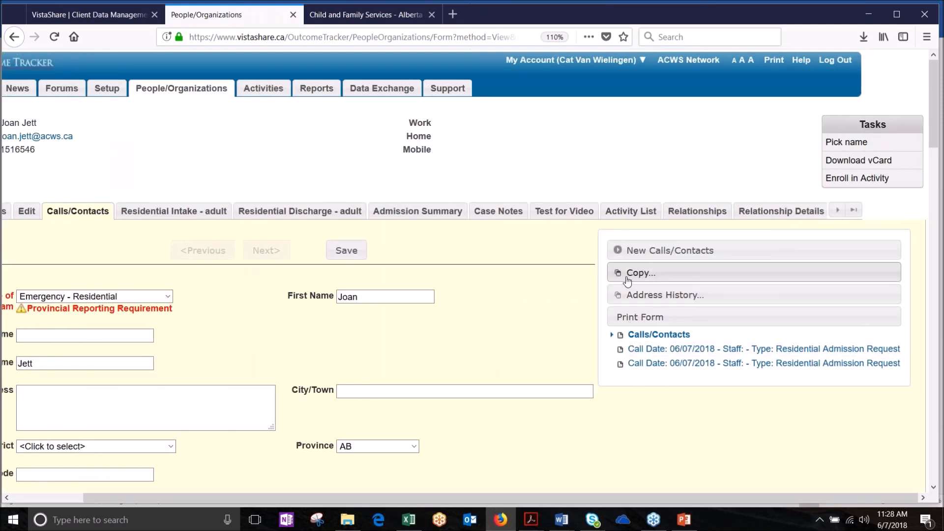
click(698, 350)
drag(695, 497, 777, 492)
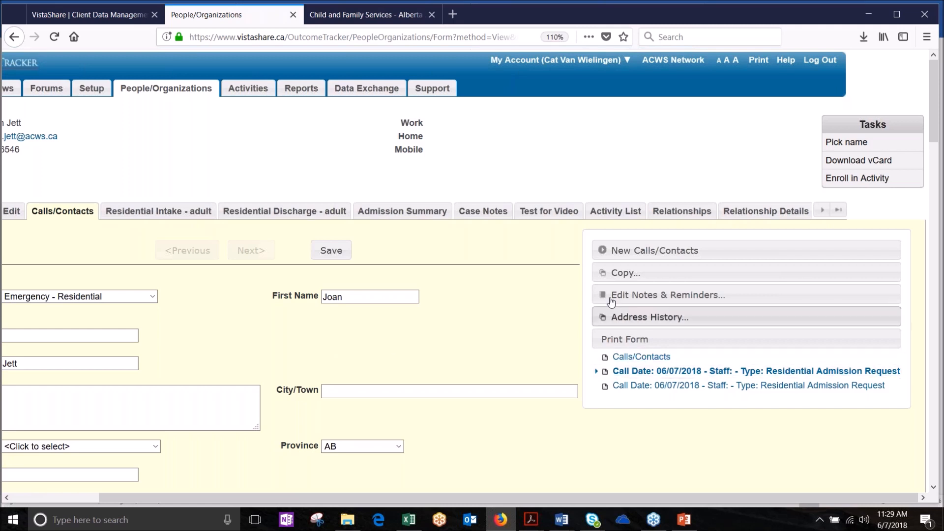
click(625, 273)
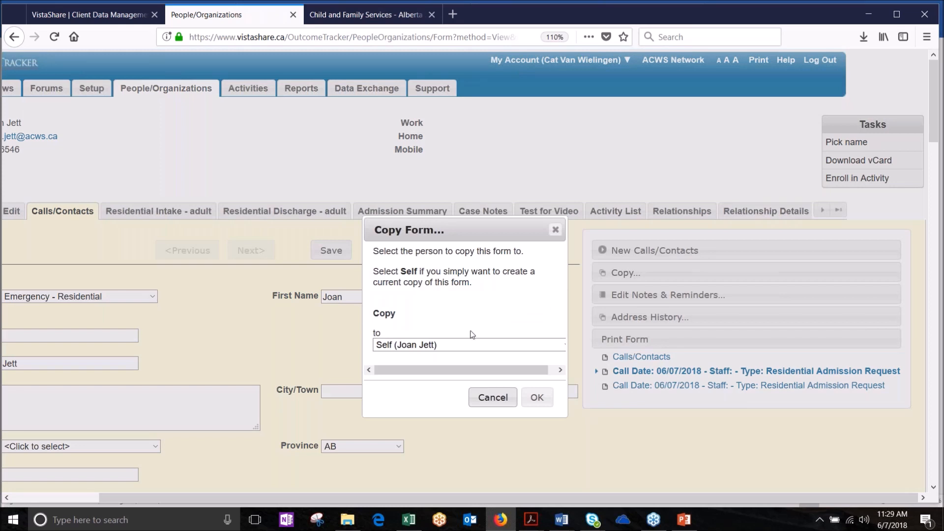
drag(568, 291, 691, 293)
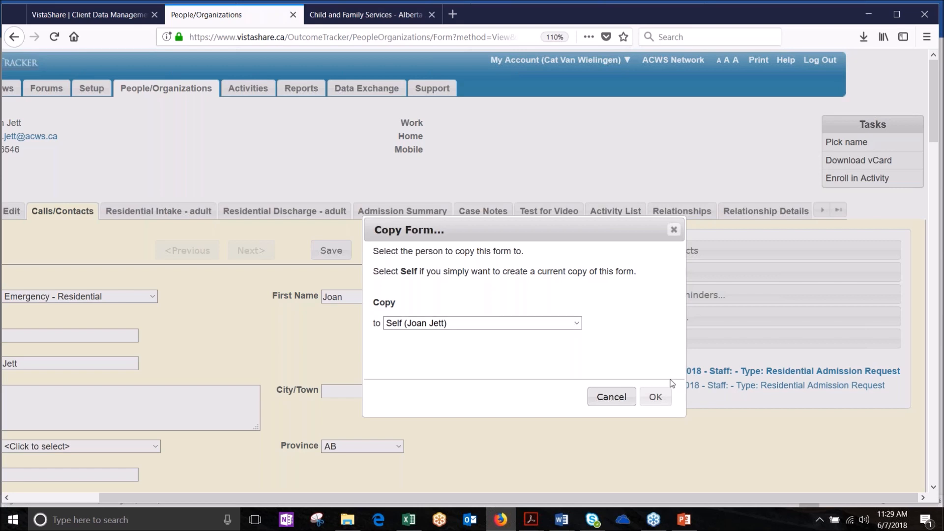
Step: Copy the call to Self, setting Type of Program Emergency- Outreach/Follow-up and Program Name Outreach/Follow-up
click(661, 401)
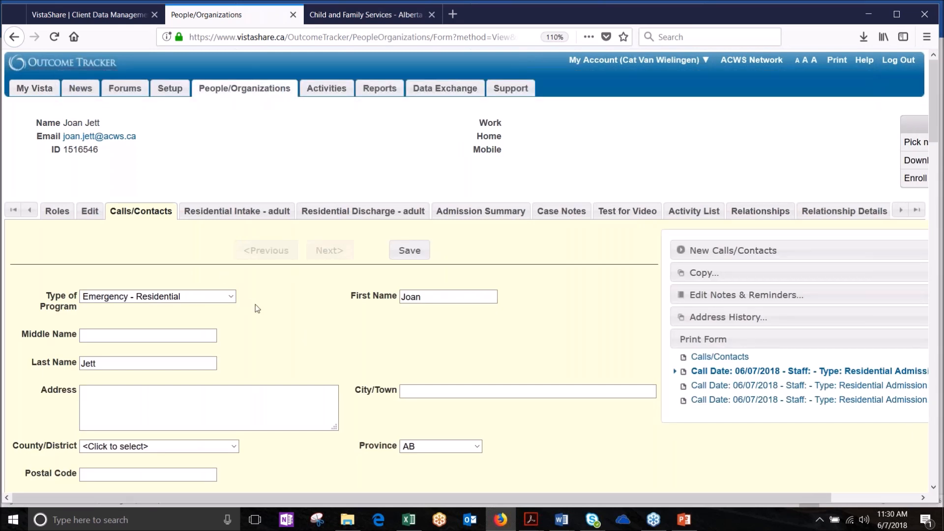
click(231, 296)
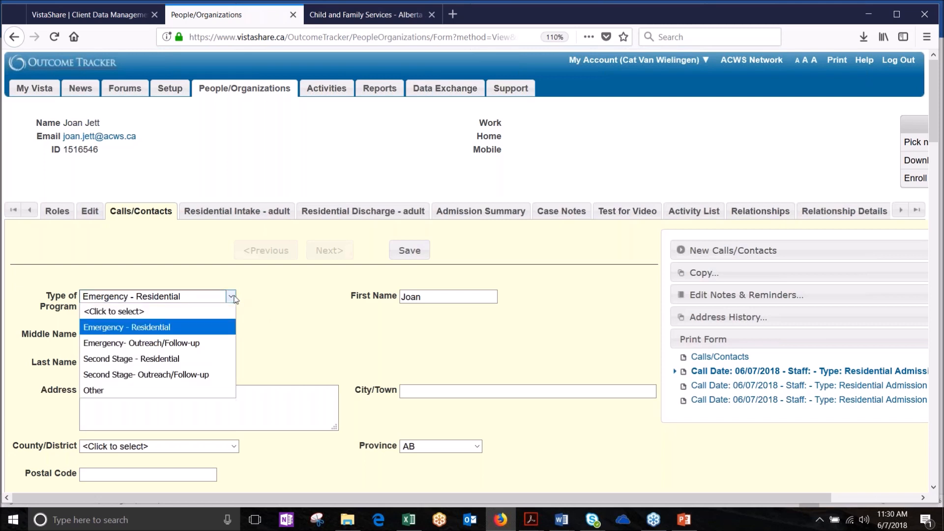
click(209, 346)
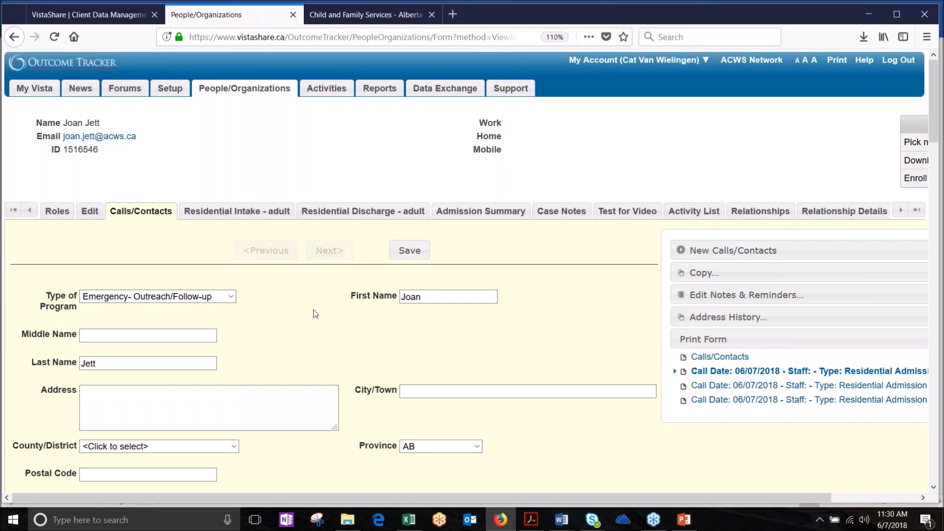
scroll(314, 308, down, 5)
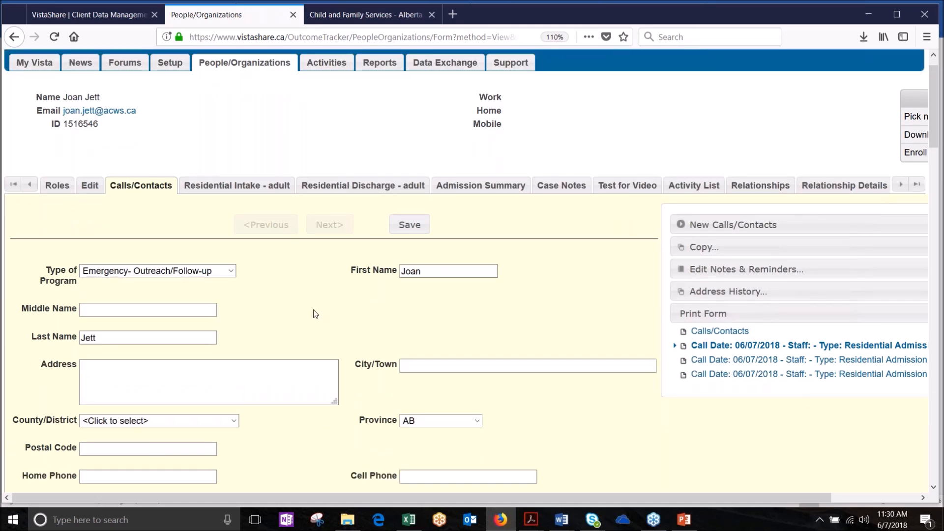
scroll(314, 308, down, 6)
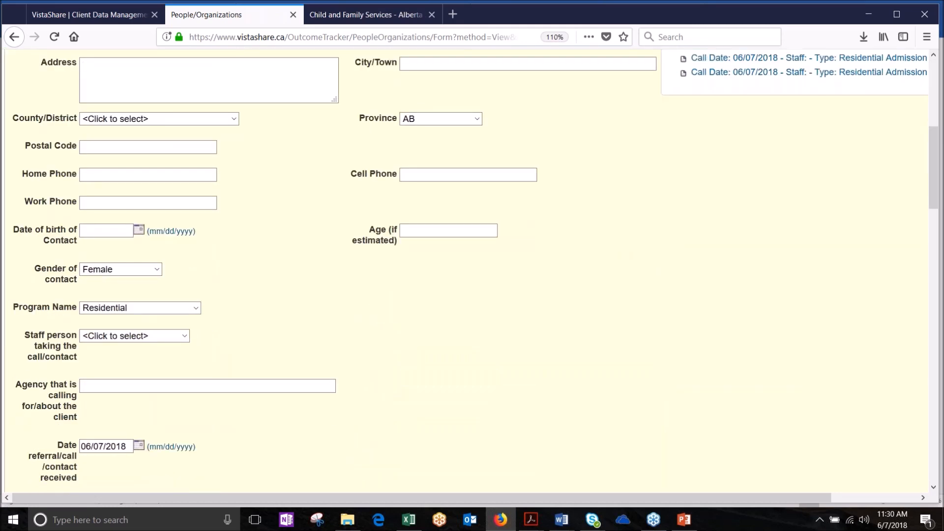
click(197, 228)
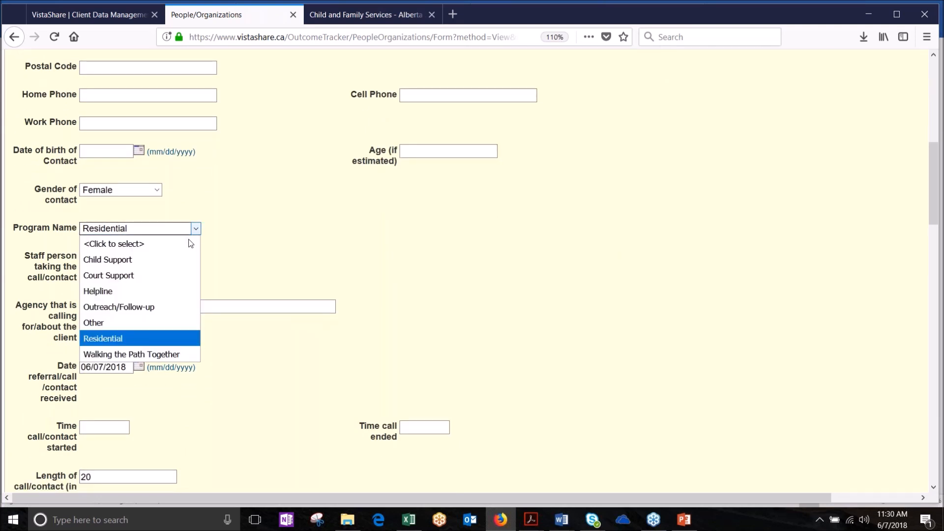
click(159, 307)
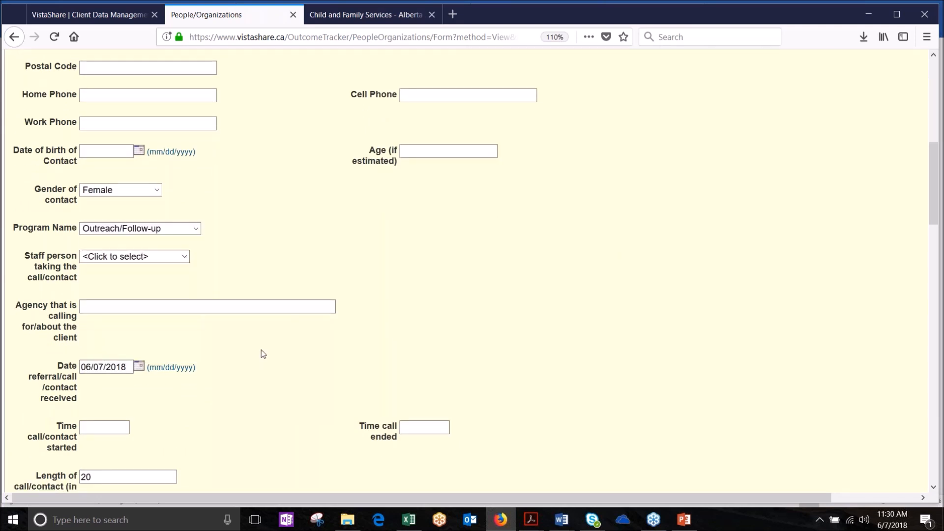
Step: Set the call length to 15 minutes and save the copied call record
scroll(259, 353, down, 1)
scroll(260, 353, down, 2)
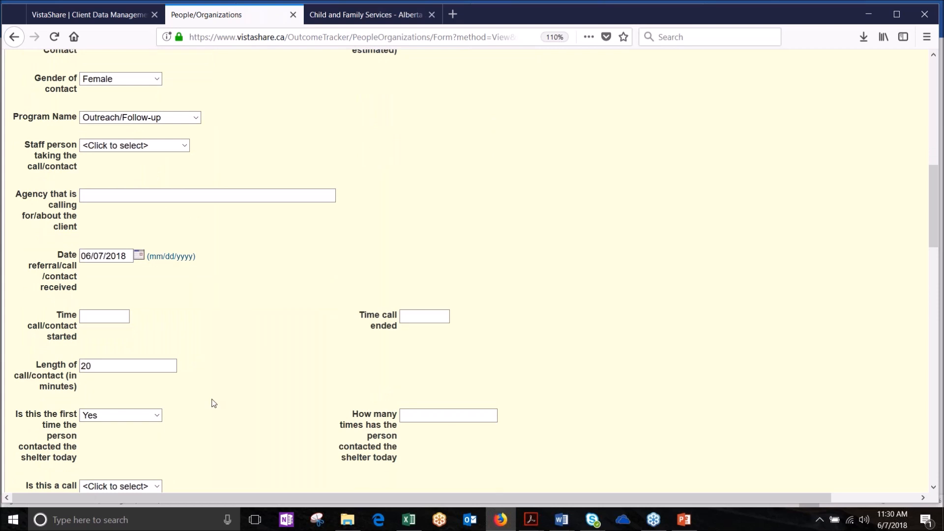
drag(110, 366, 35, 362)
text(15)
scroll(267, 335, down, 9)
scroll(266, 334, down, 3)
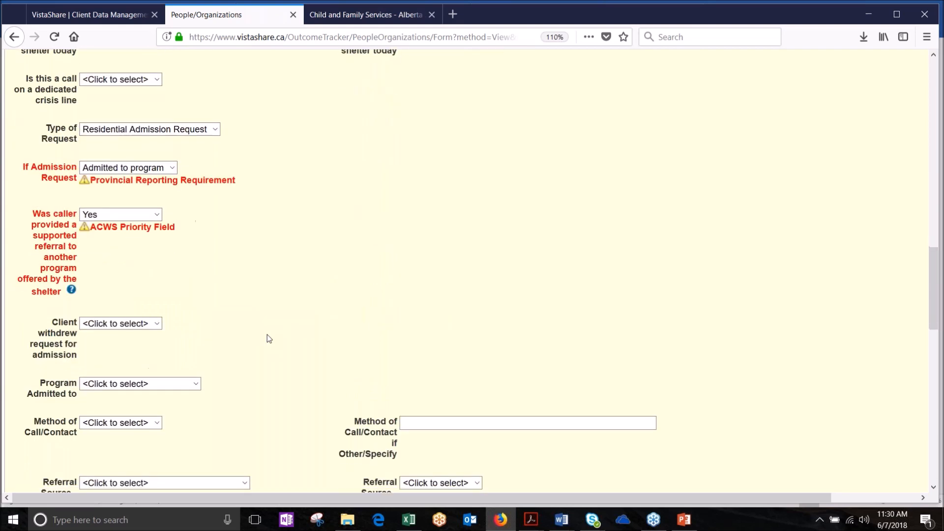
scroll(172, 297, up, 4)
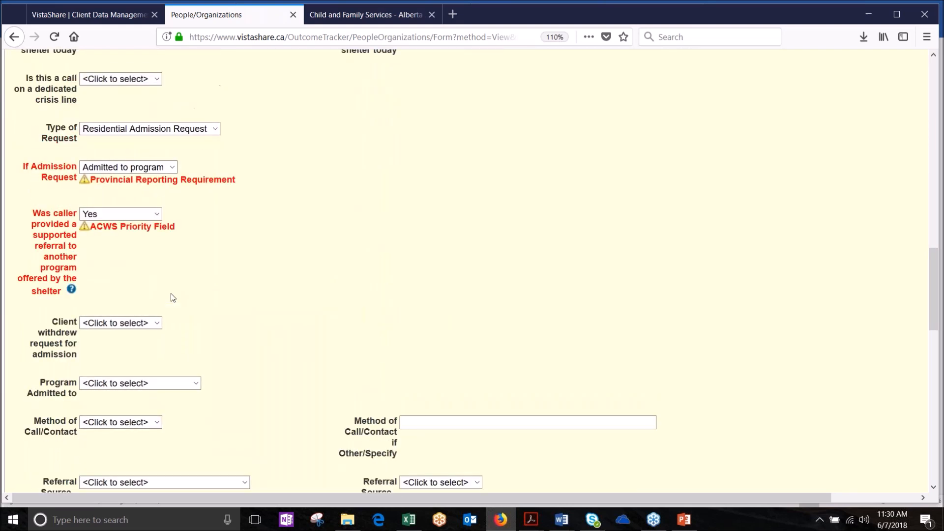
scroll(419, 409, down, 9)
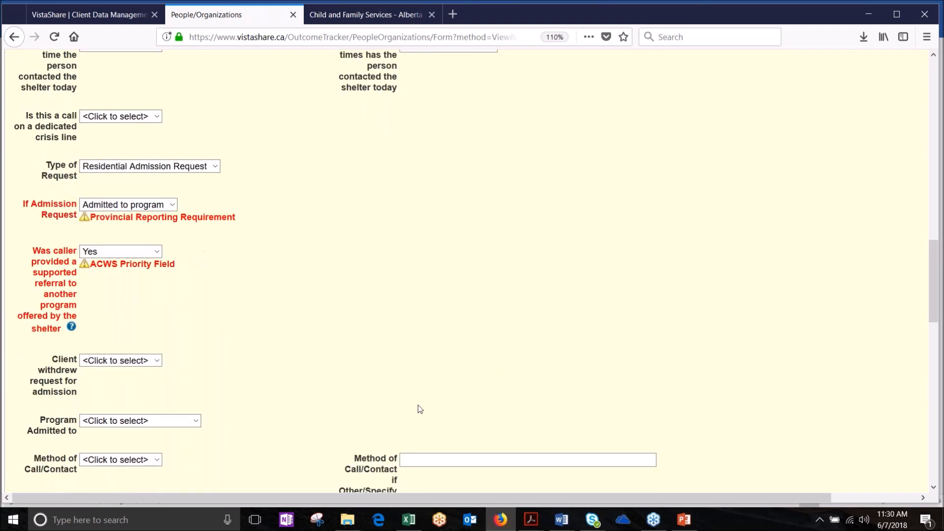
scroll(420, 409, down, 10)
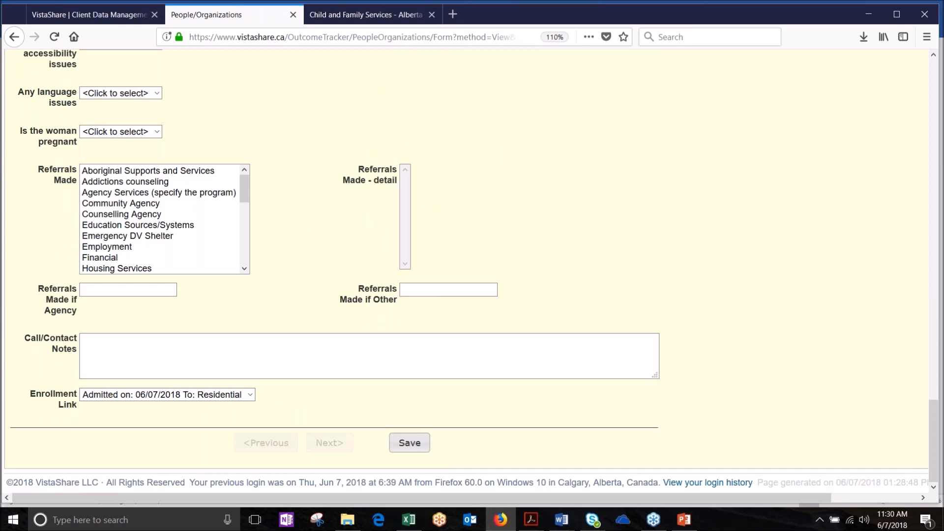
click(414, 447)
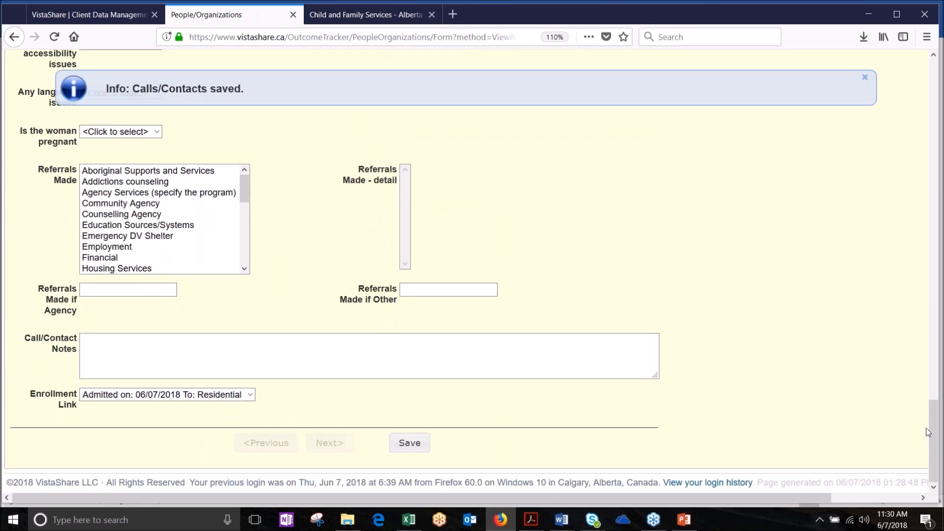
Step: Scroll back to the top of the saved Calls/Contacts form
drag(936, 433, 903, 92)
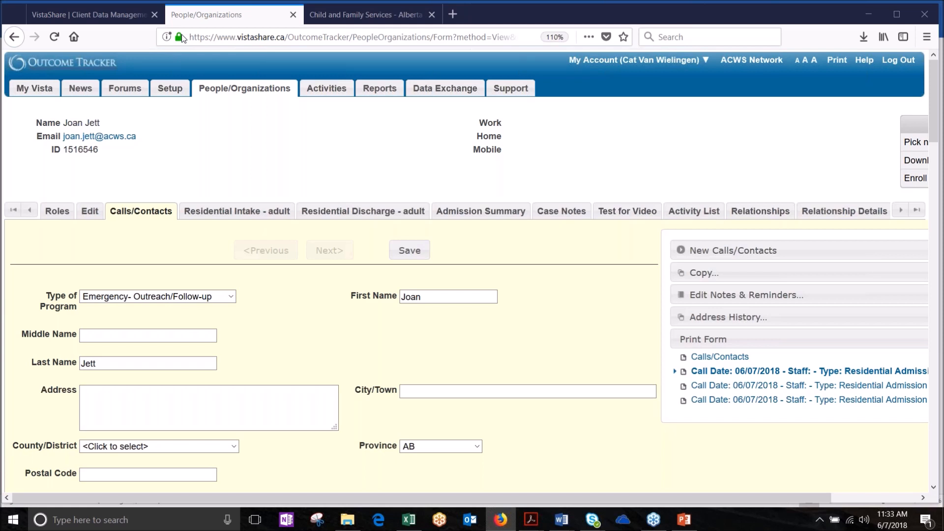
Step: View the Residential Intake - adult list showing the 06/07/2018 and 06/05/2018 admissions
click(241, 212)
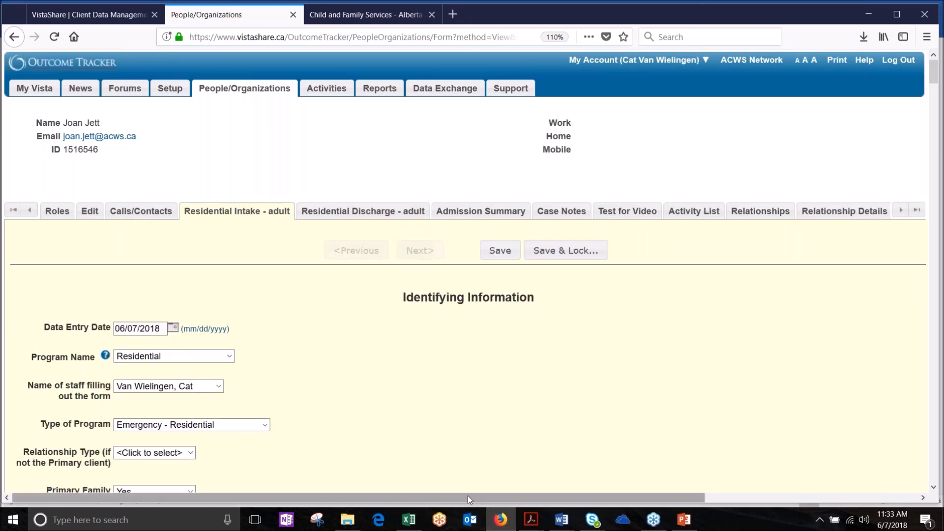
drag(468, 496, 714, 464)
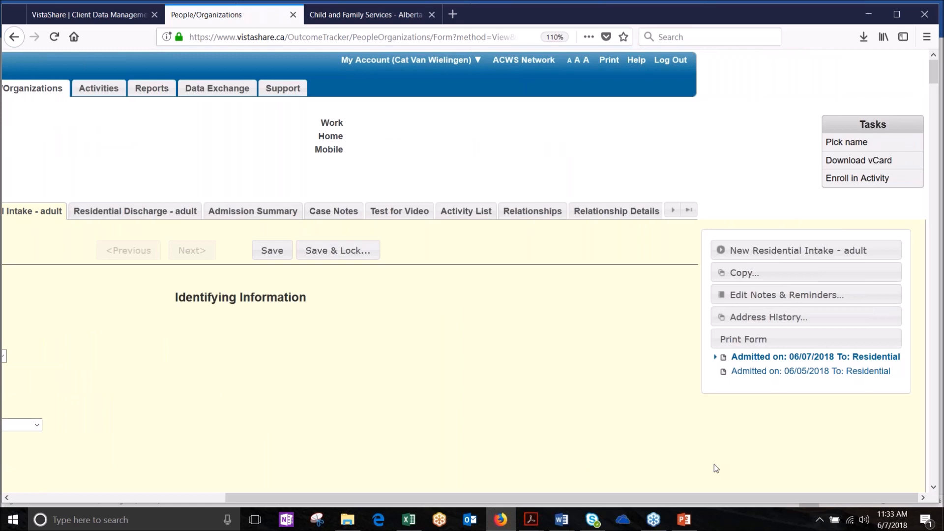
Step: Switch to the Residential Discharge - adult form and reveal its admission list
click(115, 213)
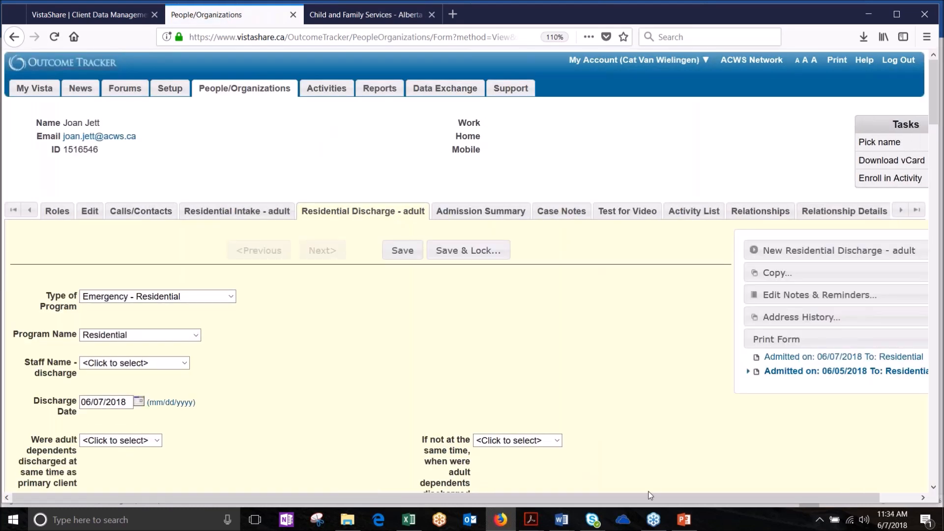
drag(680, 497, 713, 497)
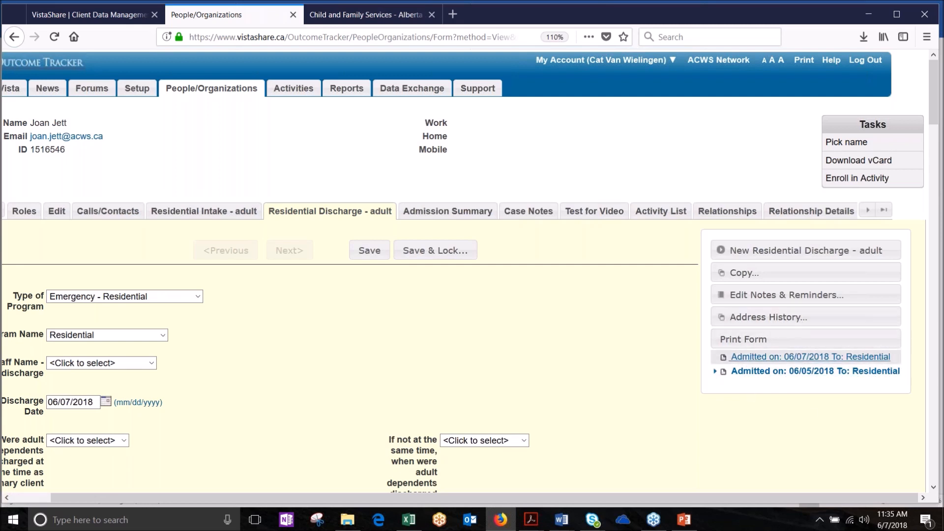
Step: Load the discharge record for the 'Admitted on: 06/05/2018 To: Residential' entry
click(768, 374)
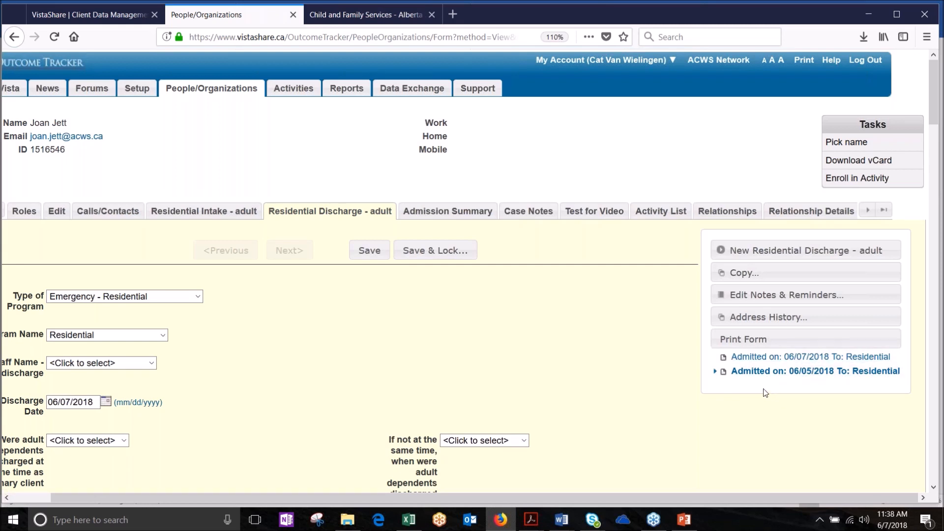
Step: On the 06/07/2018 admission's discharge, enter date 06/07/2018, reason Chose to leave, Completed the program and met her goals
click(787, 357)
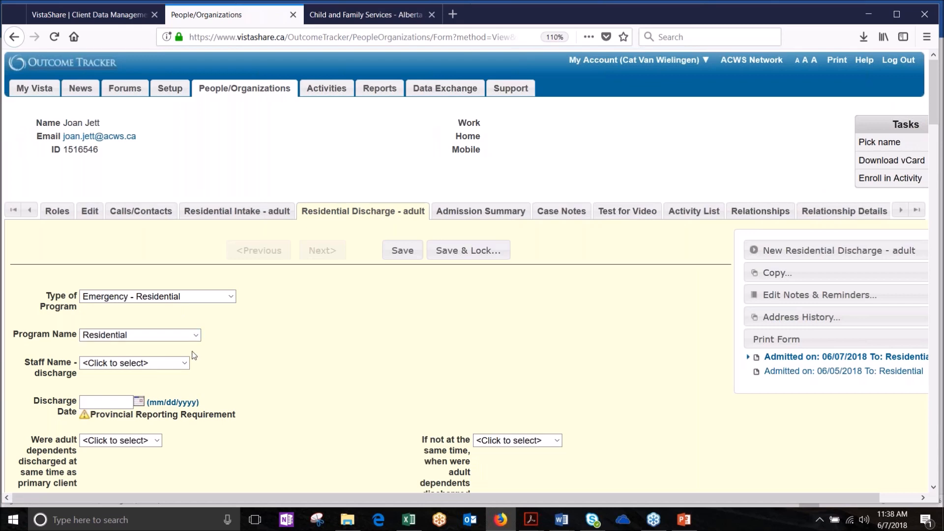
scroll(194, 355, down, 3)
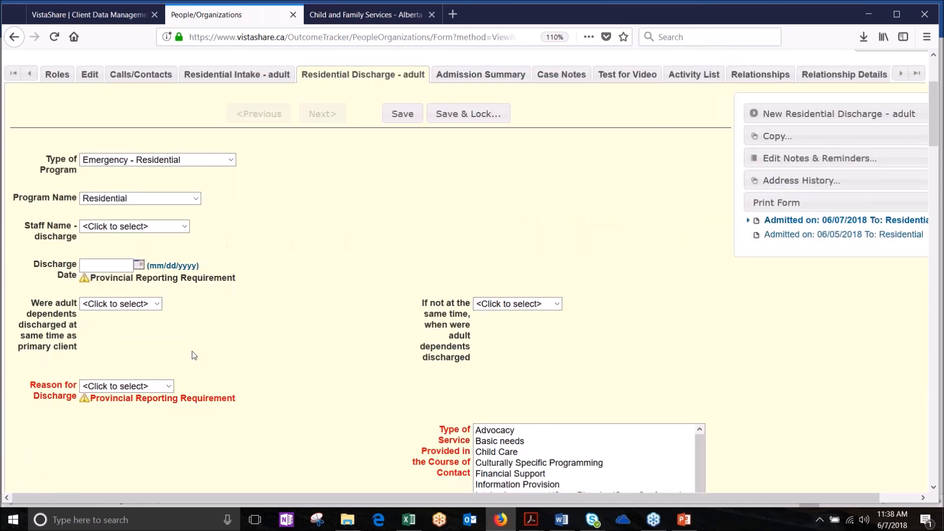
click(125, 254)
text(0)
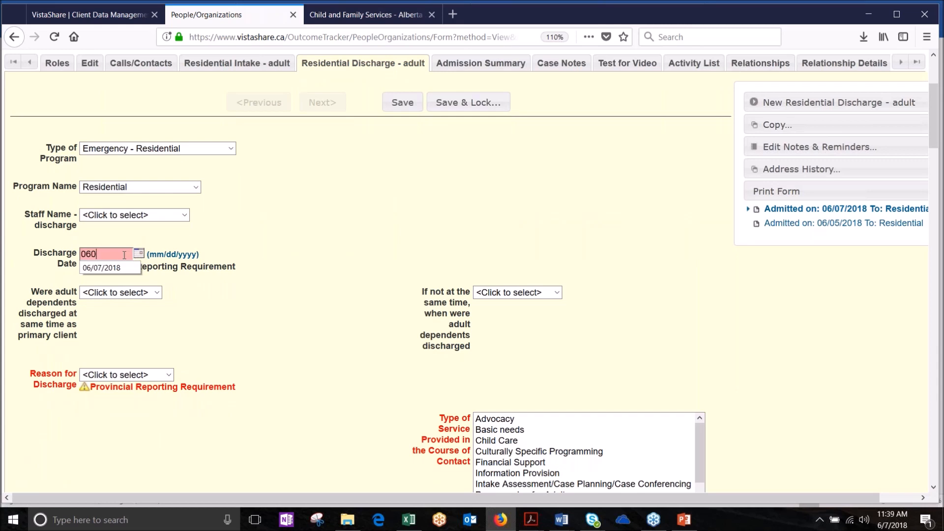
text(6/07/2018)
key(Tab)
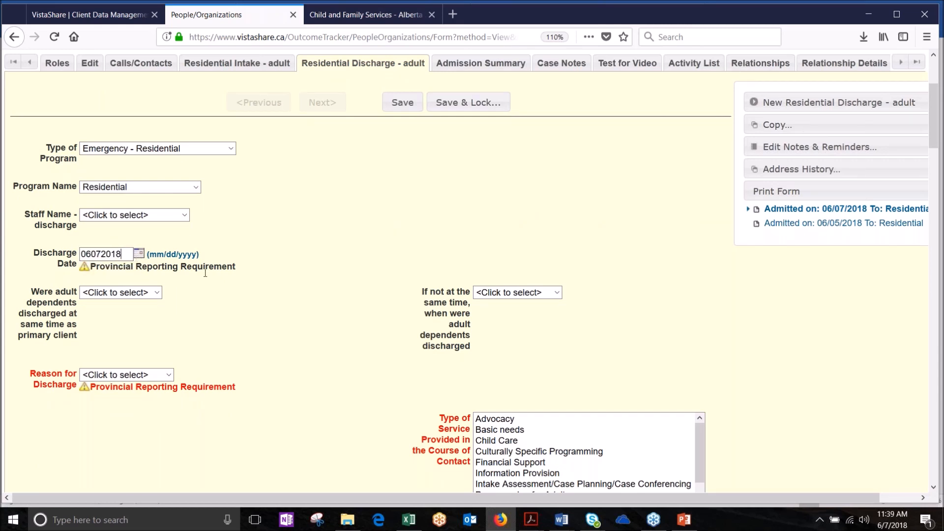
click(144, 374)
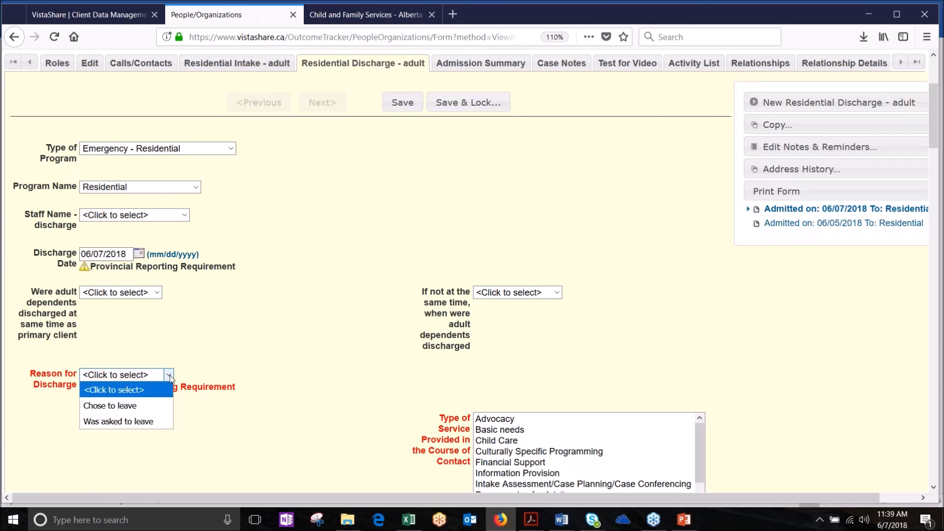
click(154, 413)
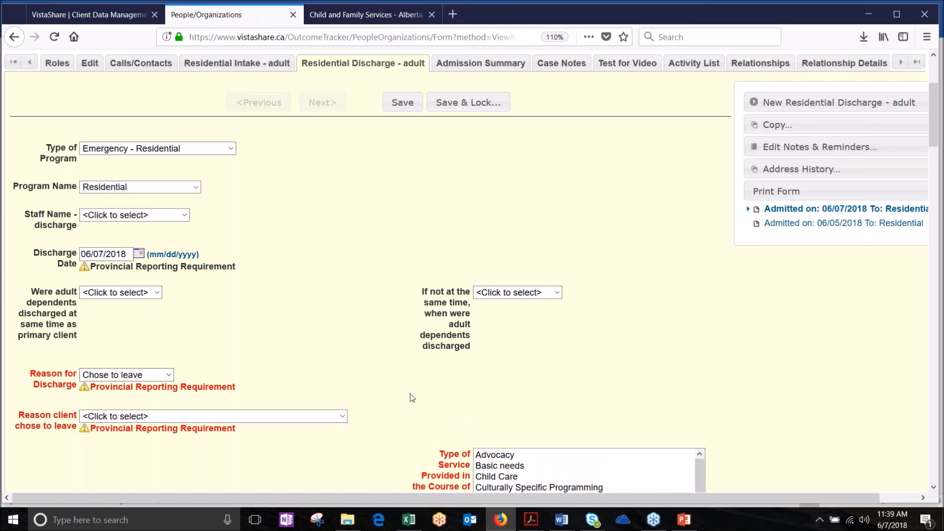
click(342, 417)
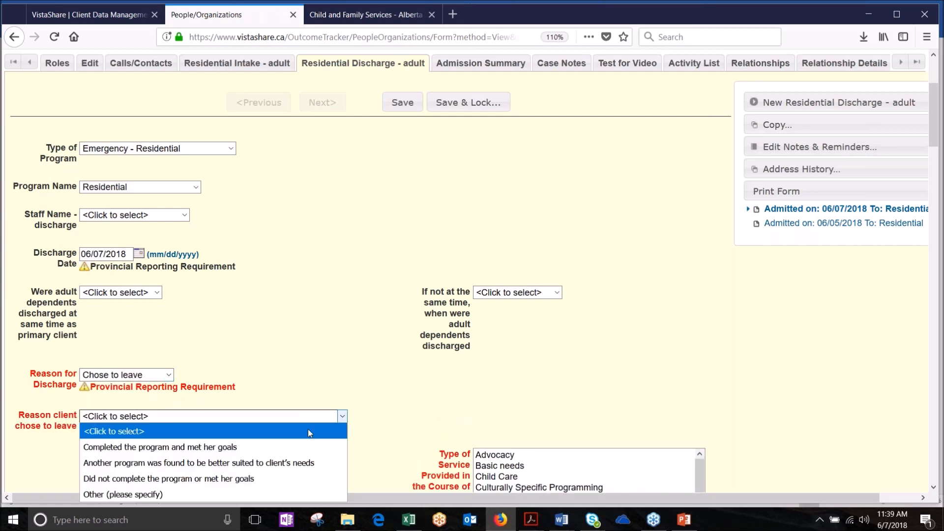
click(290, 448)
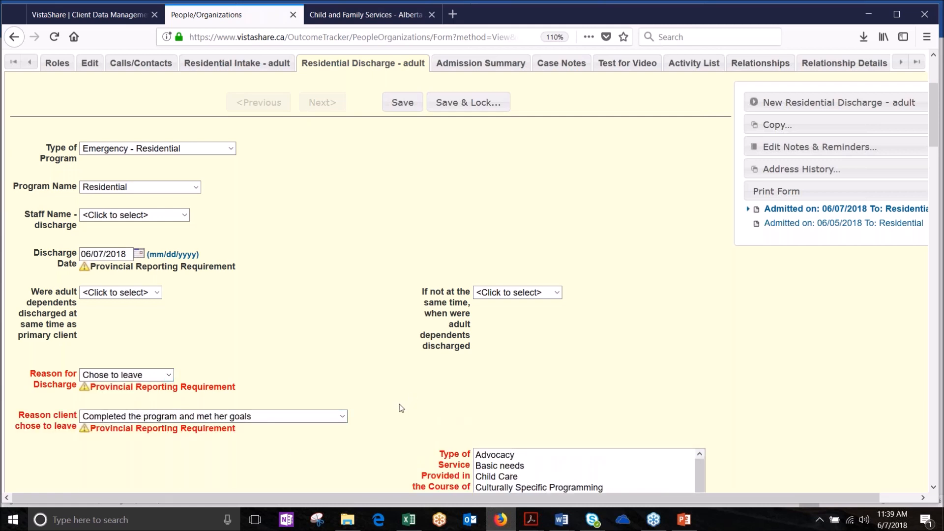
Step: Select five service types, referrals Community Agency through Emergency DV Shelter, and three counselling details
scroll(401, 408, down, 3)
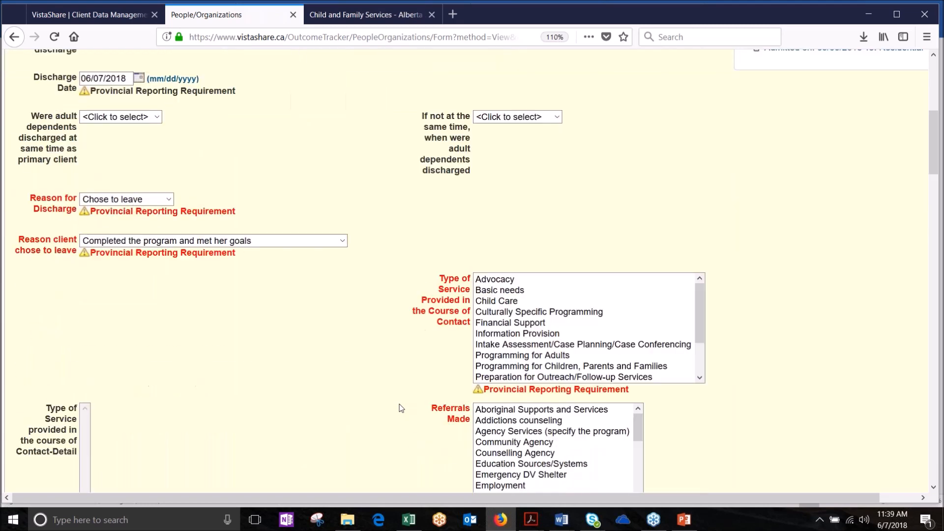
scroll(400, 408, down, 1)
drag(560, 266, 560, 309)
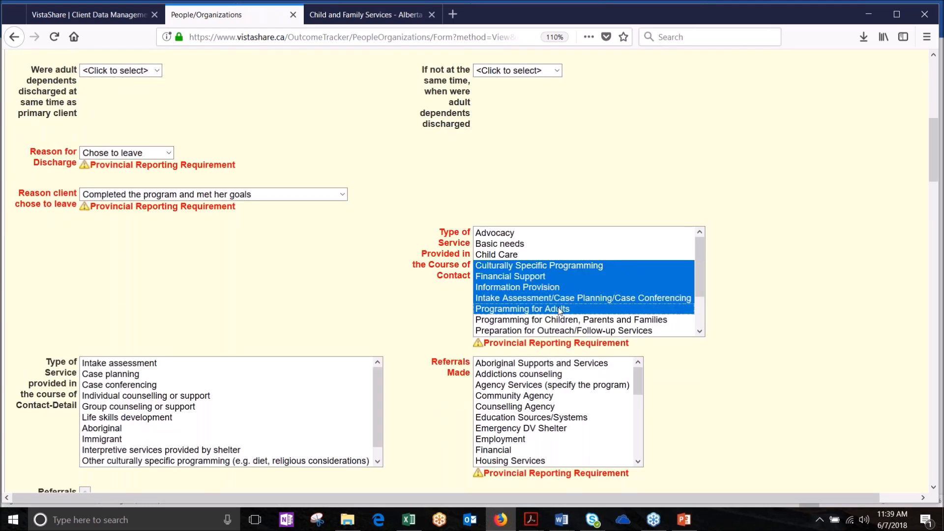
click(531, 395)
shift+click(525, 431)
drag(188, 389, 188, 409)
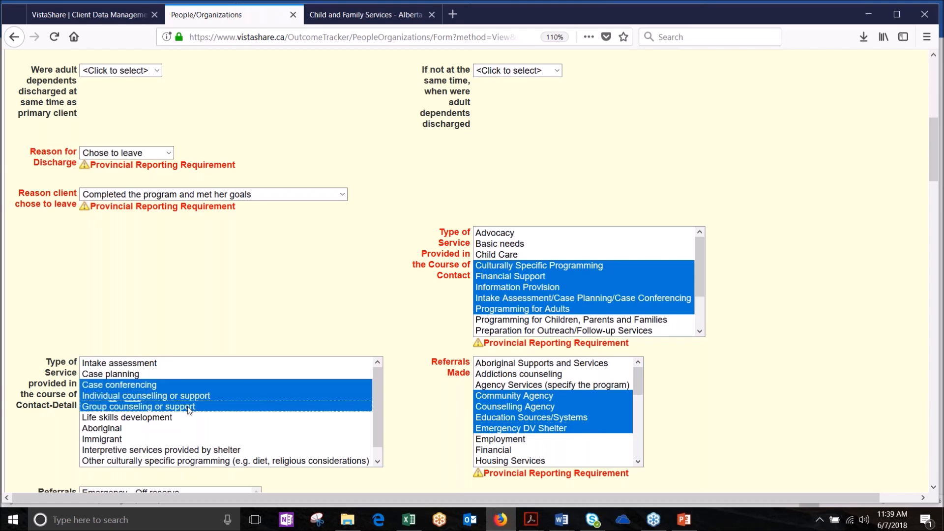
click(935, 485)
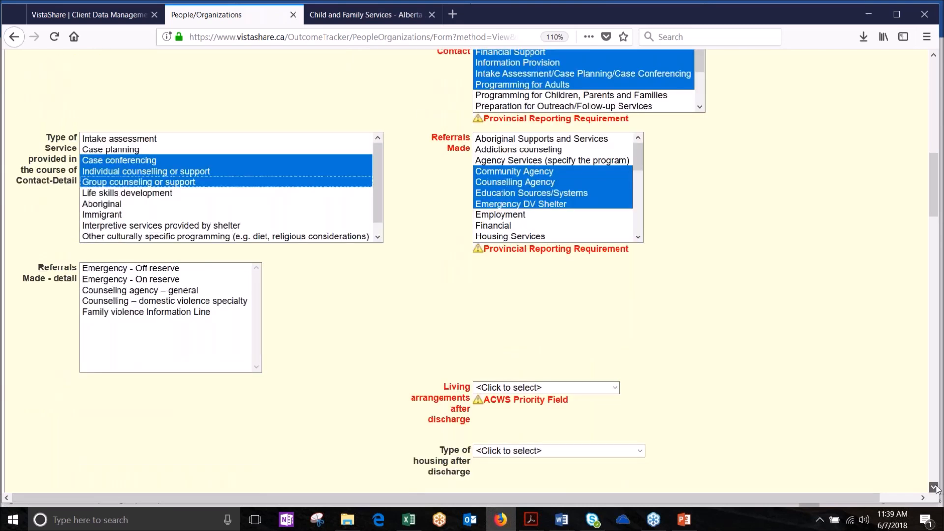
Step: Set living arrangements to With family, link the first call entry, and save the discharge
click(614, 158)
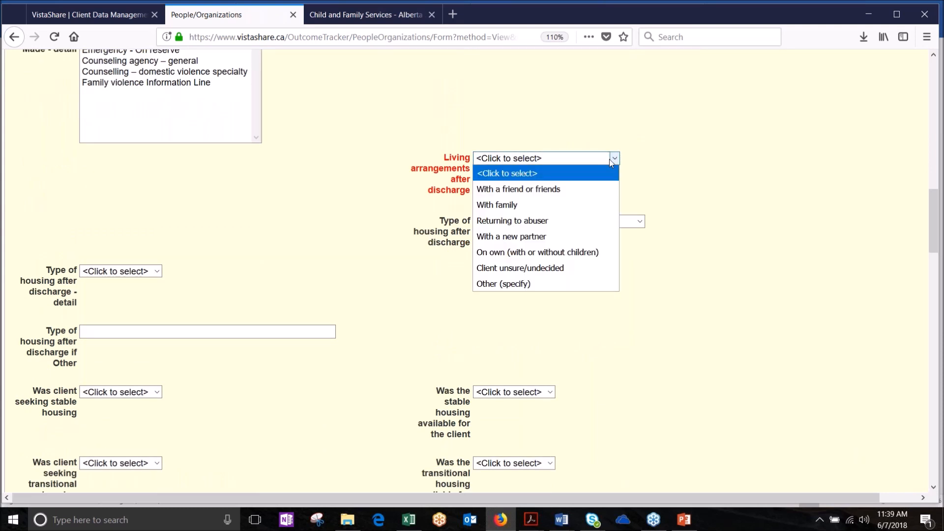
click(566, 206)
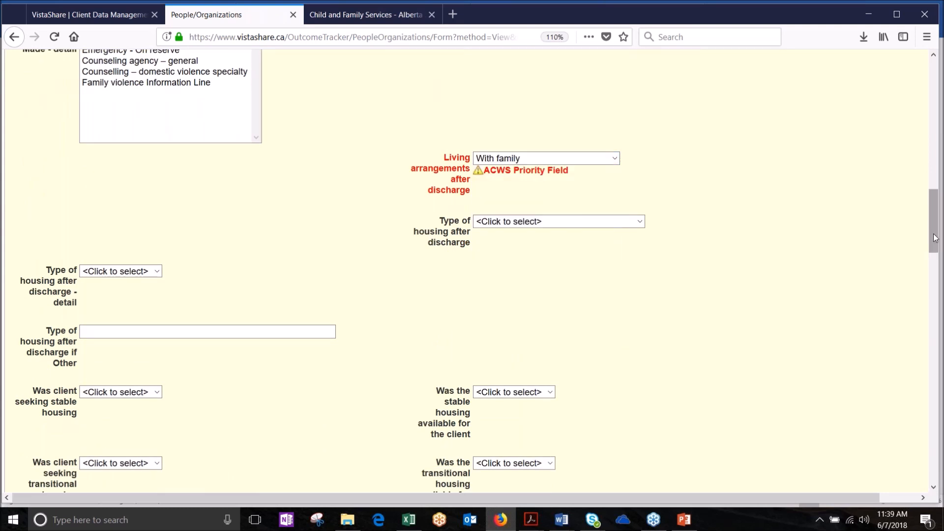
drag(935, 238, 877, 498)
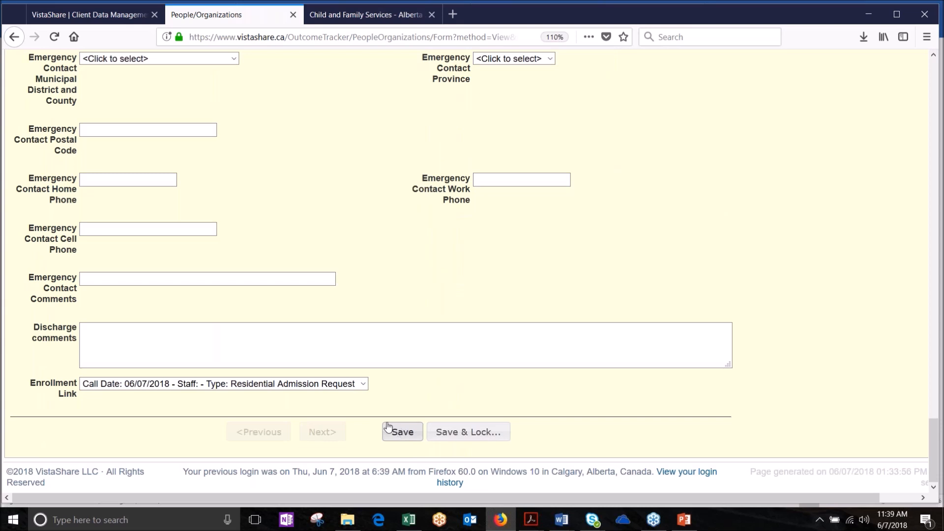
click(363, 383)
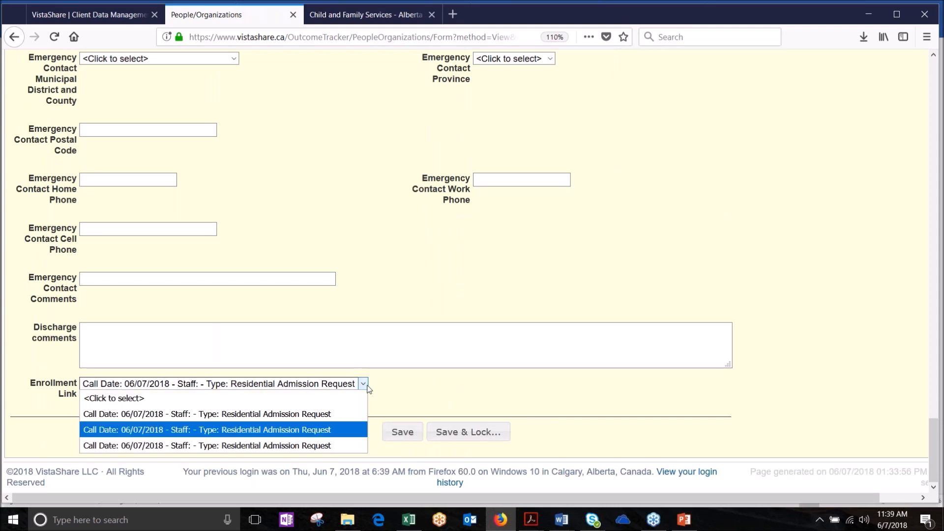
click(328, 414)
click(399, 431)
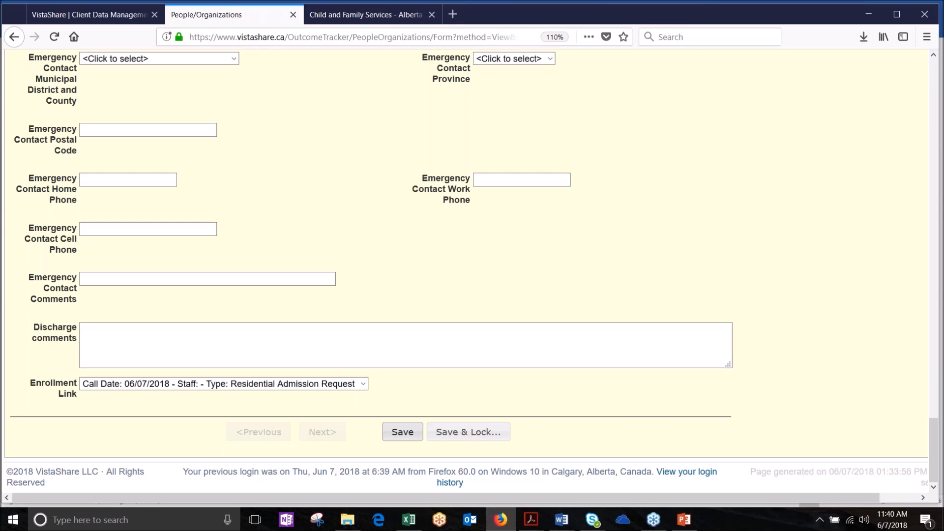
drag(925, 436, 874, 67)
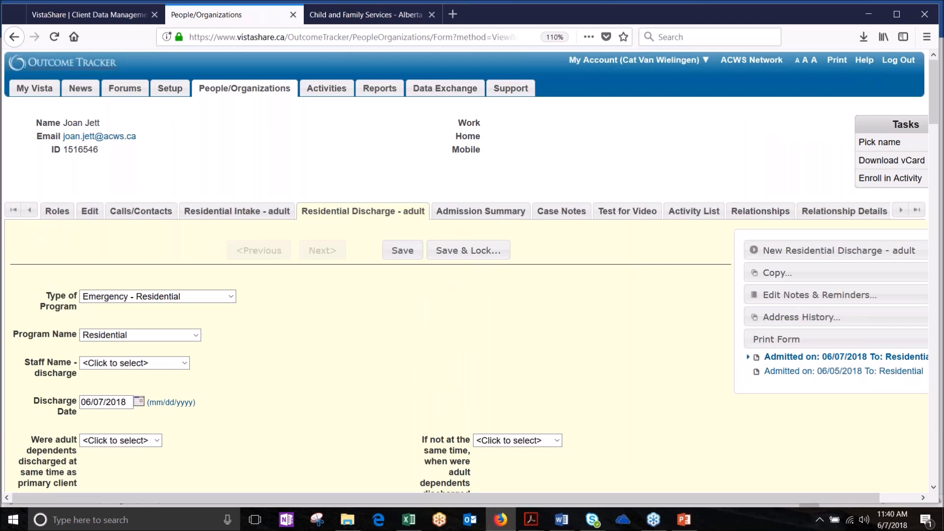
right_click(446, 490)
Step: Add the Outreach/Follow-up (ACWS) - Adult role to the client's roles
click(58, 212)
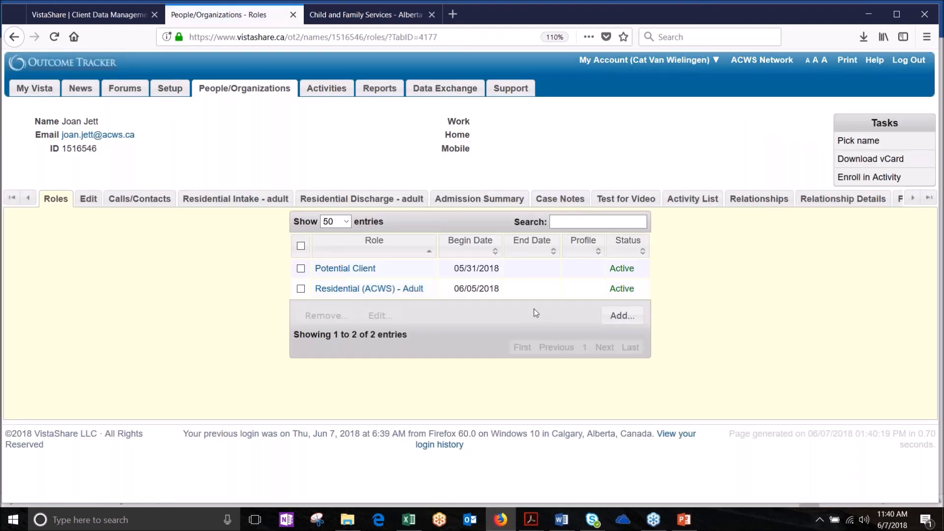
click(610, 317)
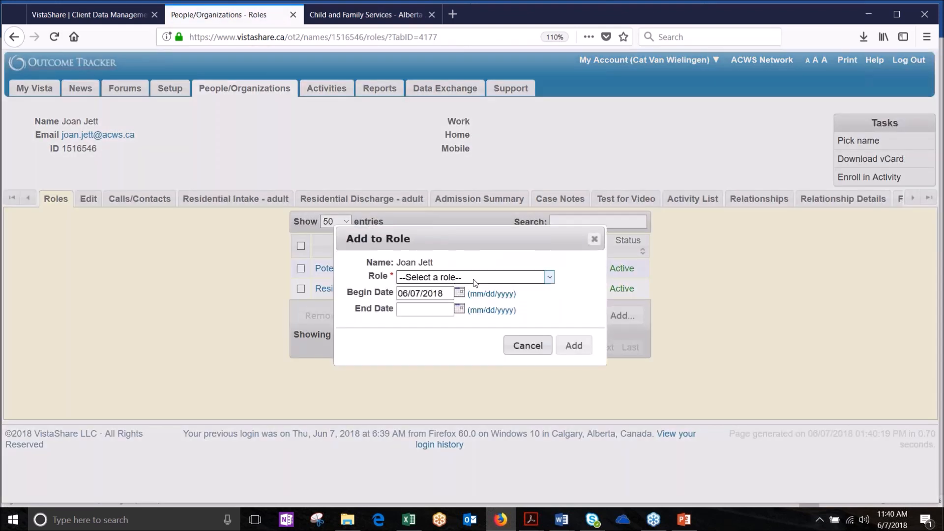
click(472, 278)
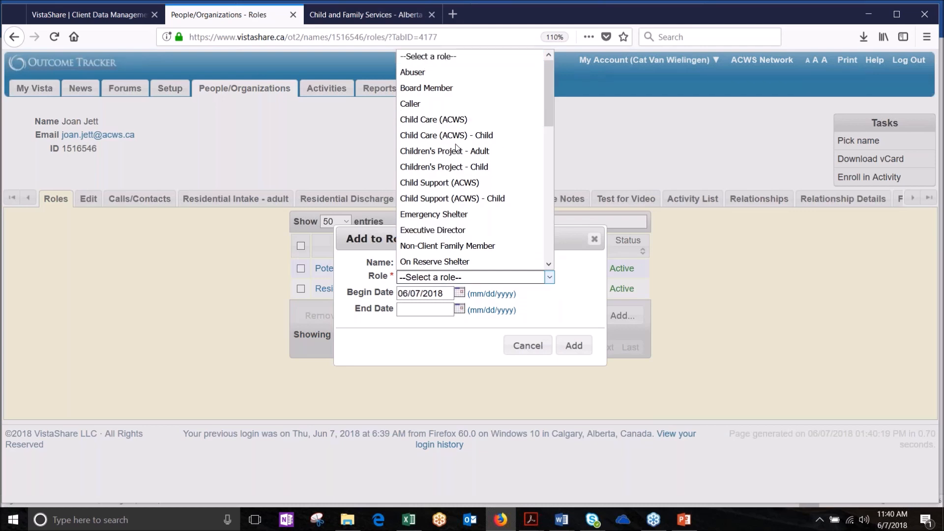
drag(549, 110, 555, 178)
click(492, 135)
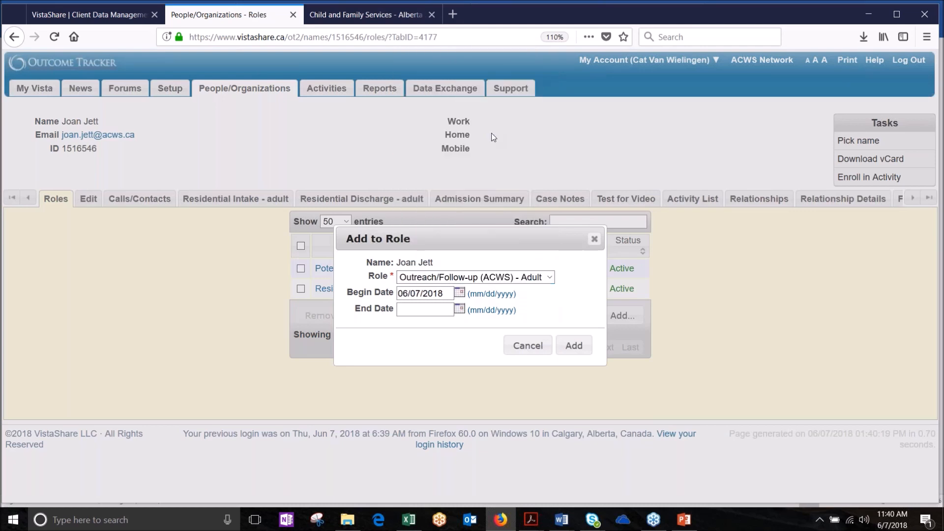
click(574, 346)
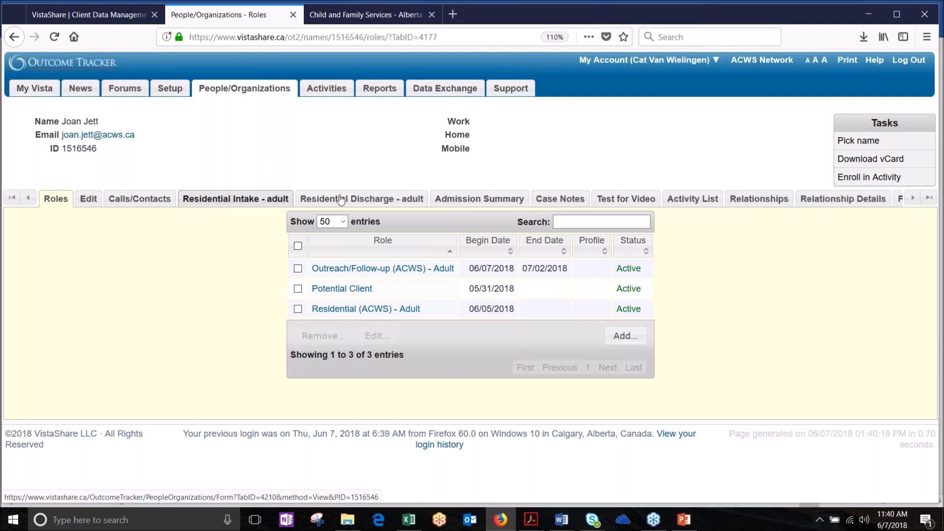
Step: Set the residential intake to program Outreach/Follow-up, type Emergency- Outreach/Follow-up, and save it
click(226, 203)
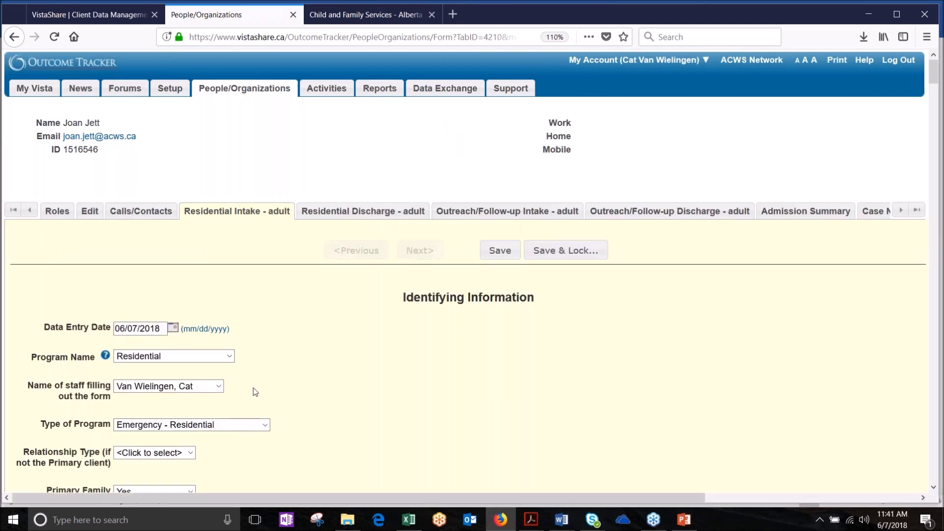
click(229, 356)
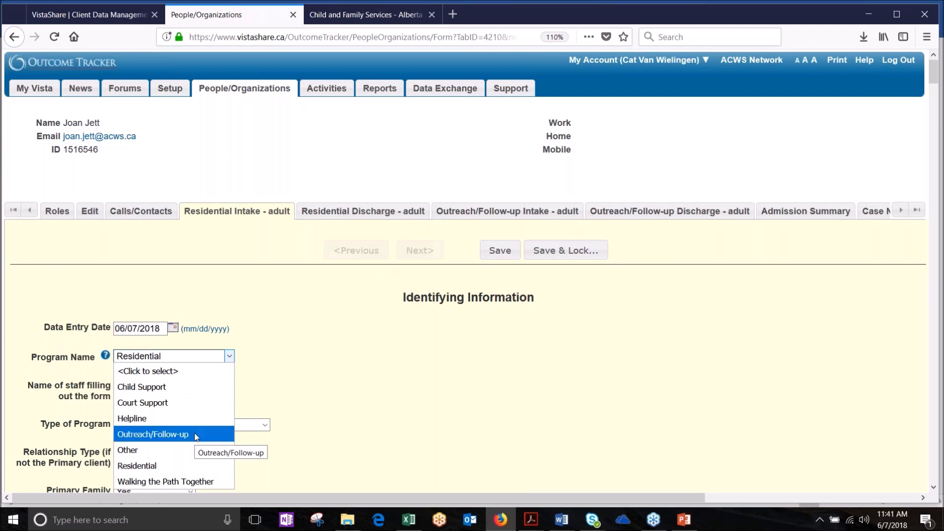
click(206, 434)
click(264, 424)
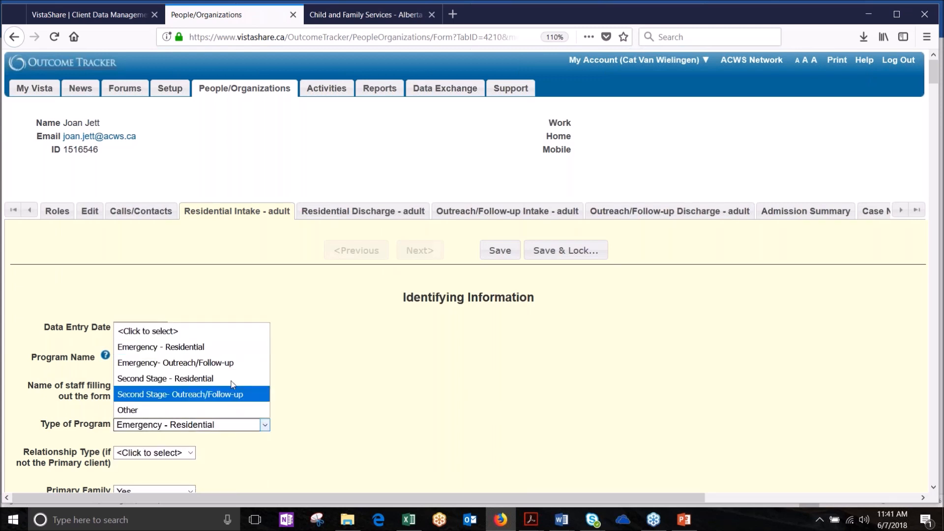
click(210, 361)
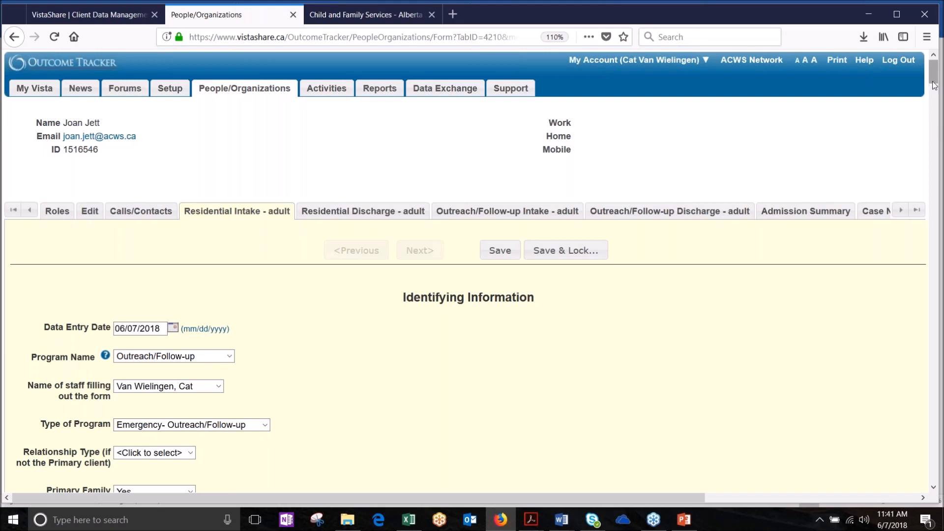
mouse_move(933, 84)
mouse_down()
mouse_move(937, 181)
mouse_move(928, 88)
mouse_up()
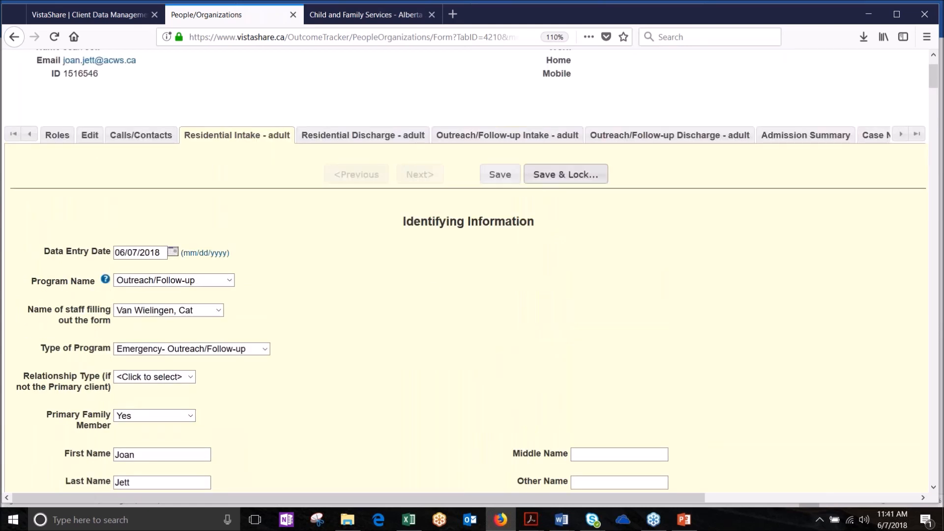
click(500, 175)
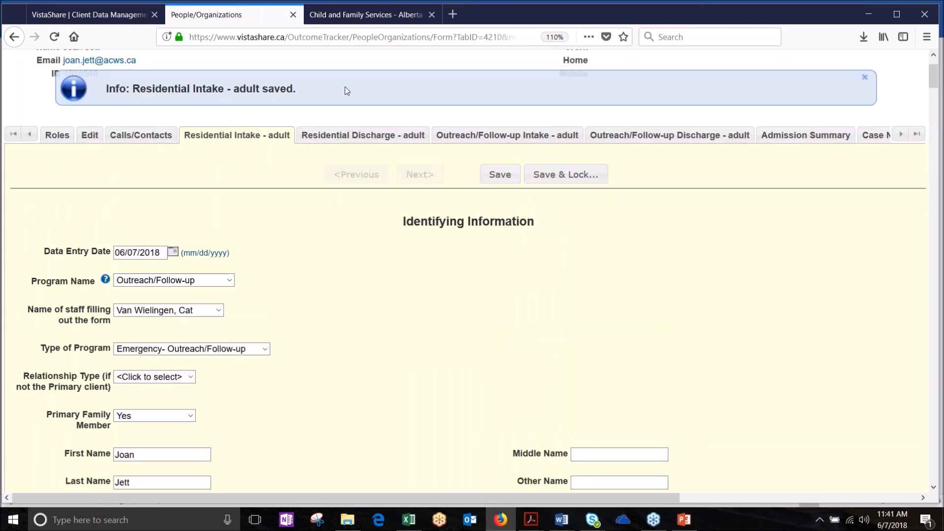
Step: Review the Residential Discharge - adult form, then view the Outreach/Follow-up Intake - adult form
click(355, 139)
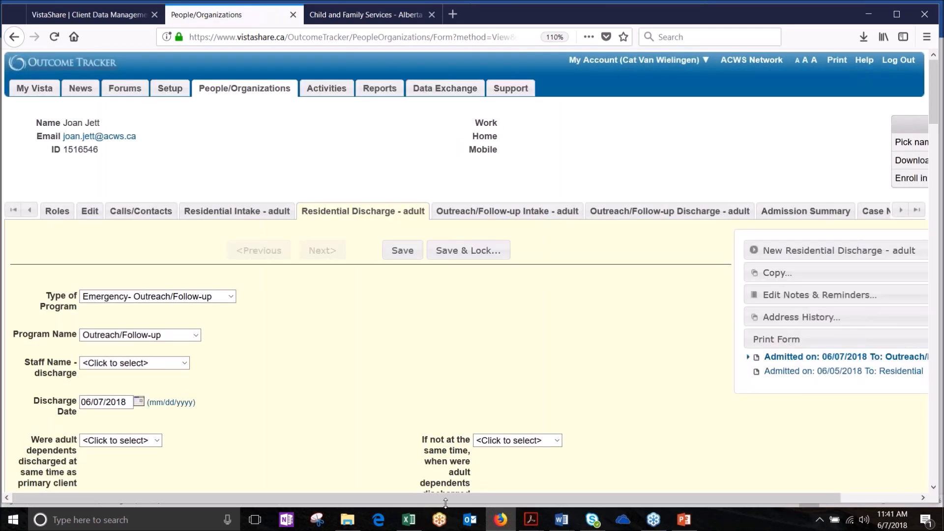
drag(455, 500, 532, 499)
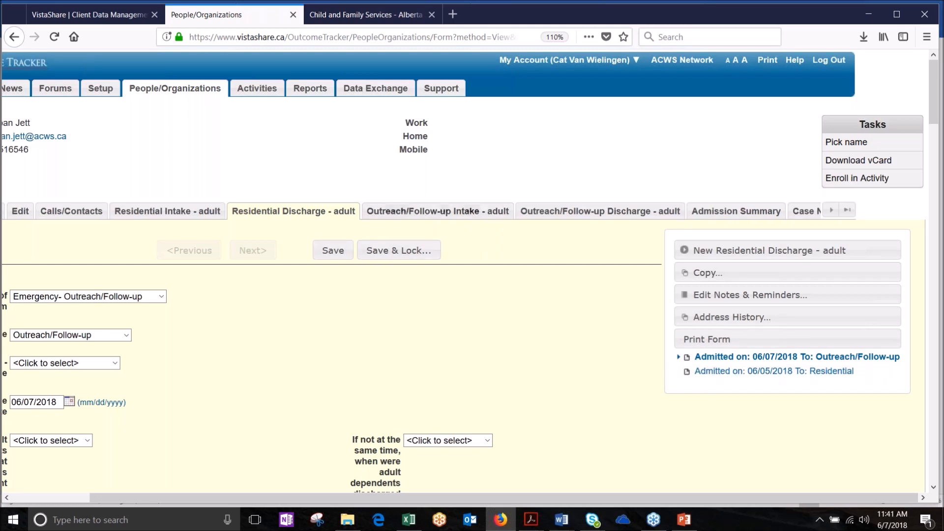
click(428, 213)
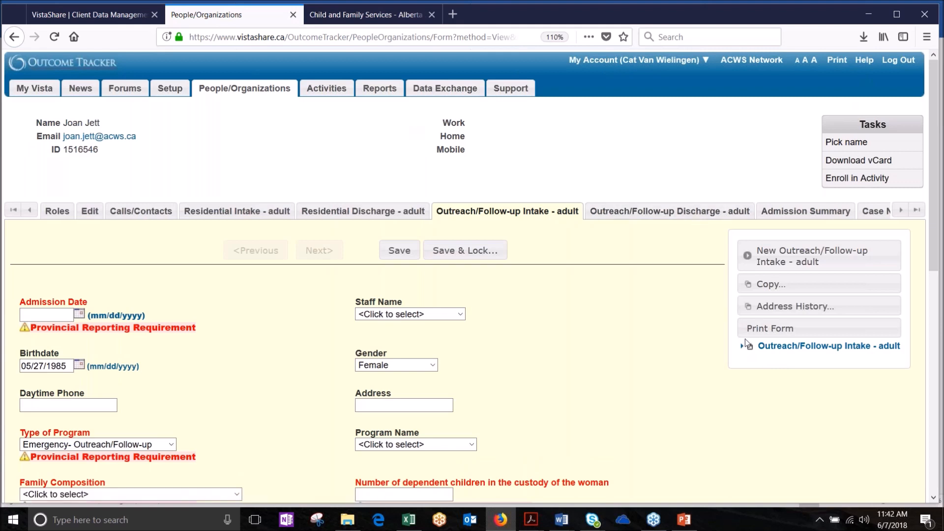
click(236, 215)
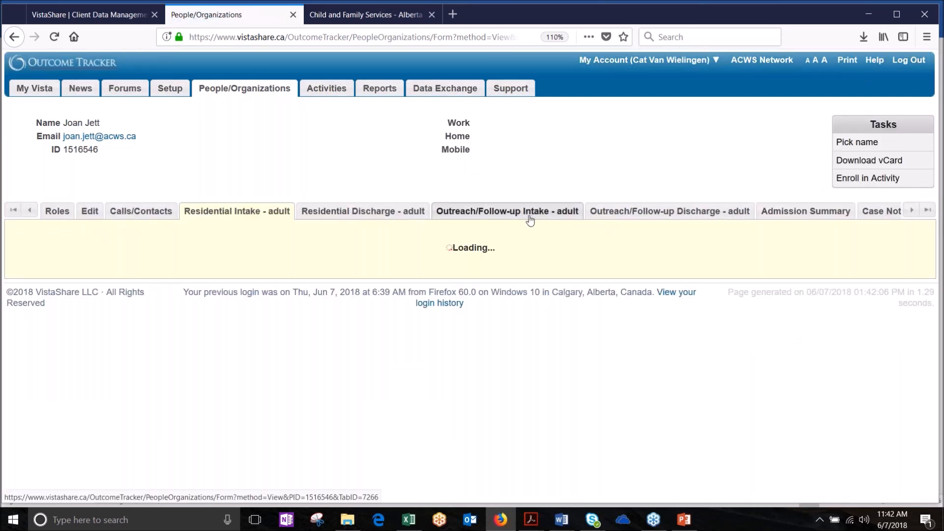
click(530, 216)
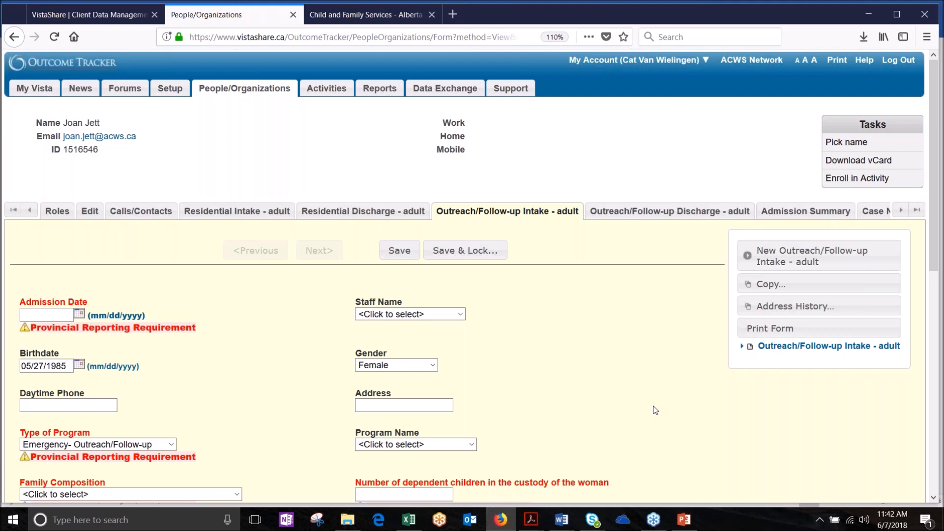
click(687, 527)
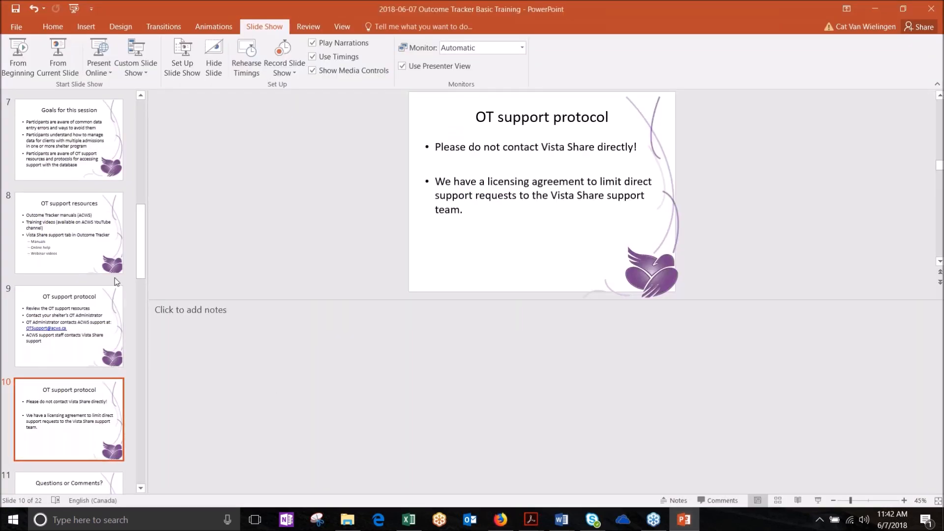
drag(142, 259, 150, 408)
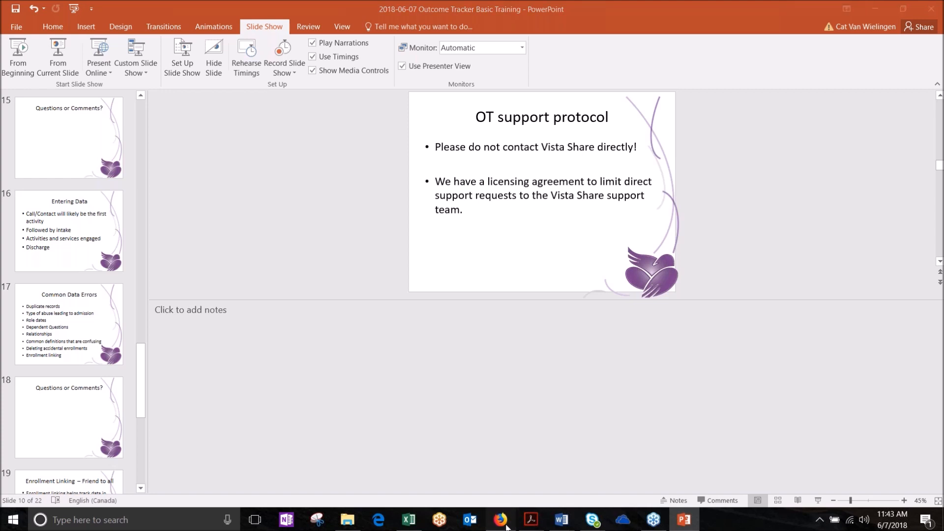
click(500, 520)
click(235, 94)
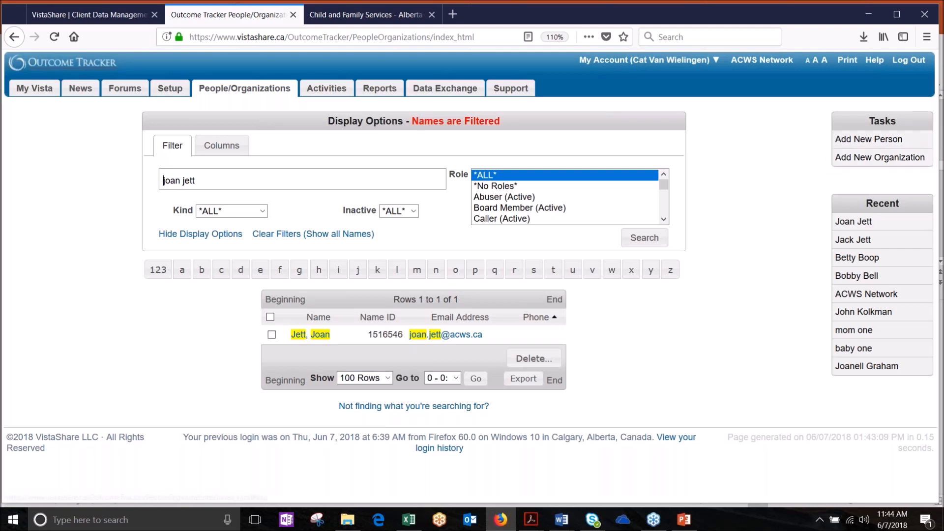
click(849, 222)
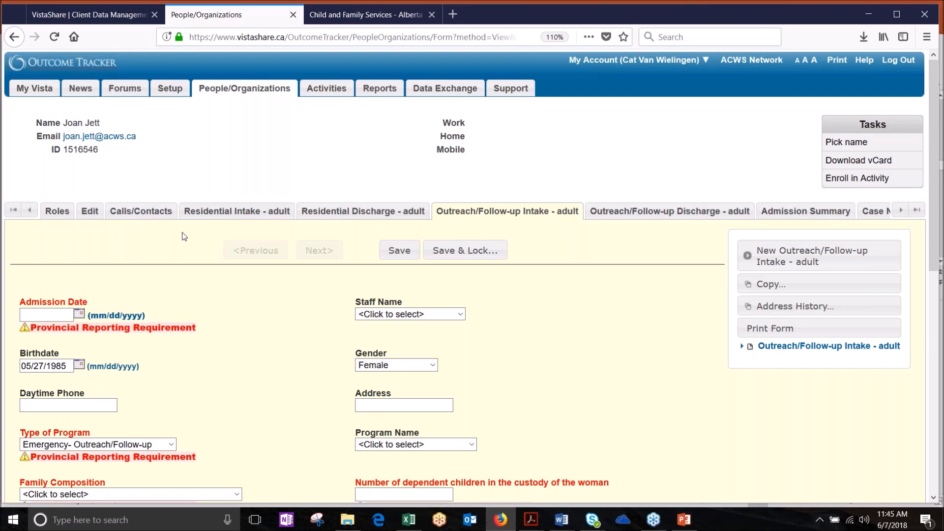
Step: Display the Method of Call/Contact choices on the client's Calls/Contacts form
click(135, 217)
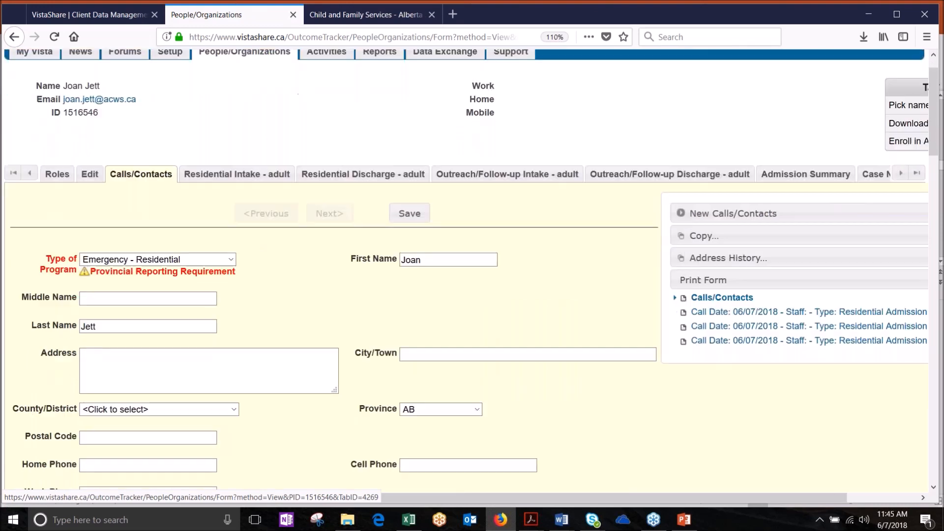
scroll(472, 269, down, 5)
scroll(472, 269, down, 6)
scroll(472, 269, down, 2)
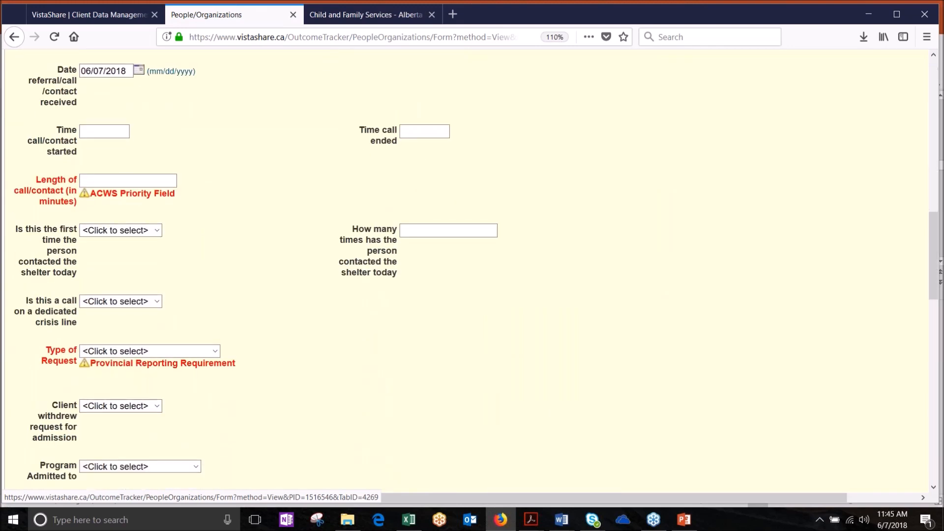
scroll(110, 388, down, 2)
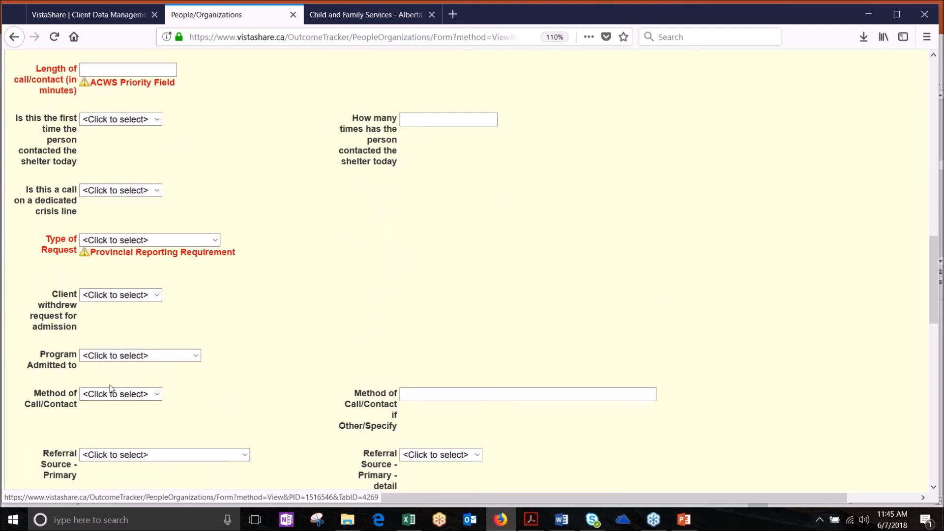
click(158, 395)
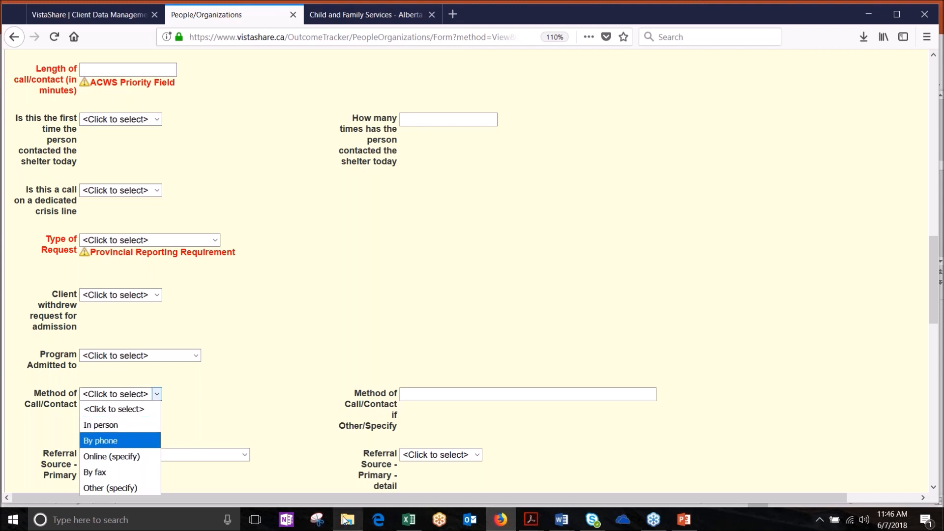
mouse_move(408, 519)
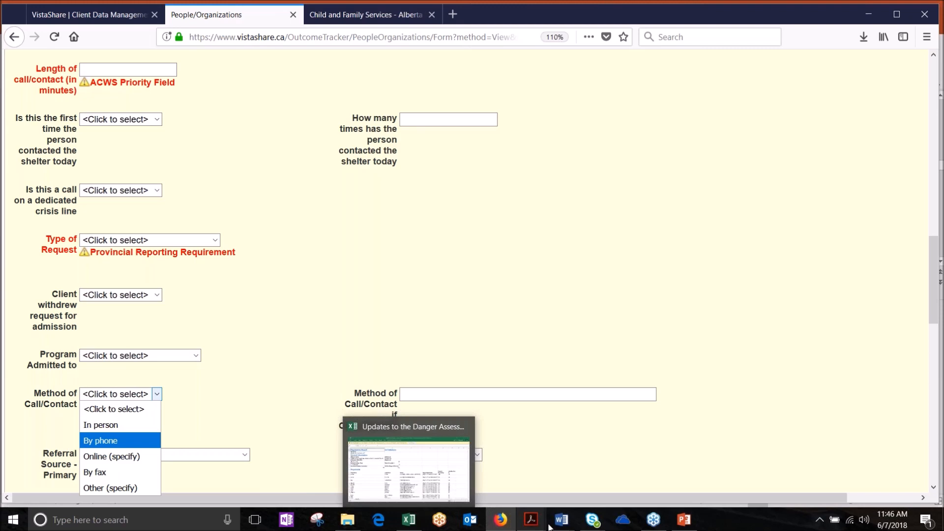
mouse_move(561, 519)
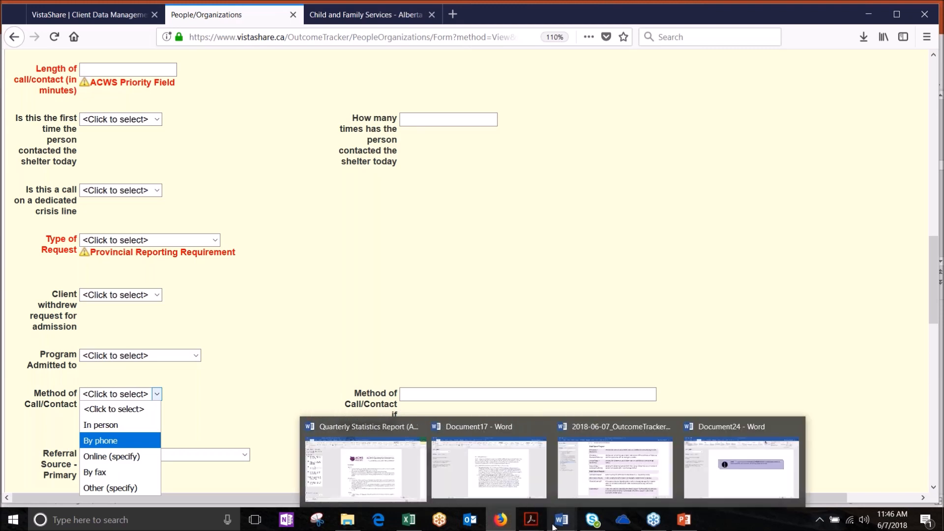
click(604, 485)
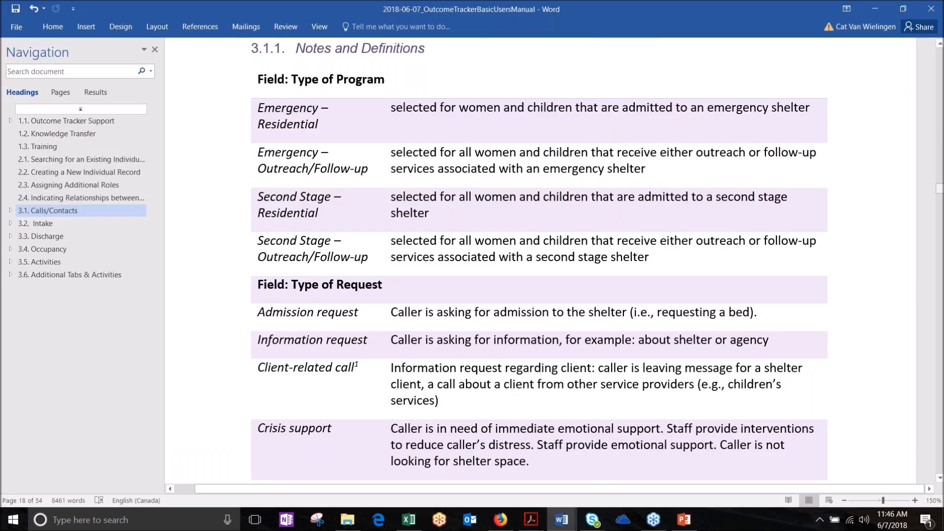
drag(940, 192, 940, 93)
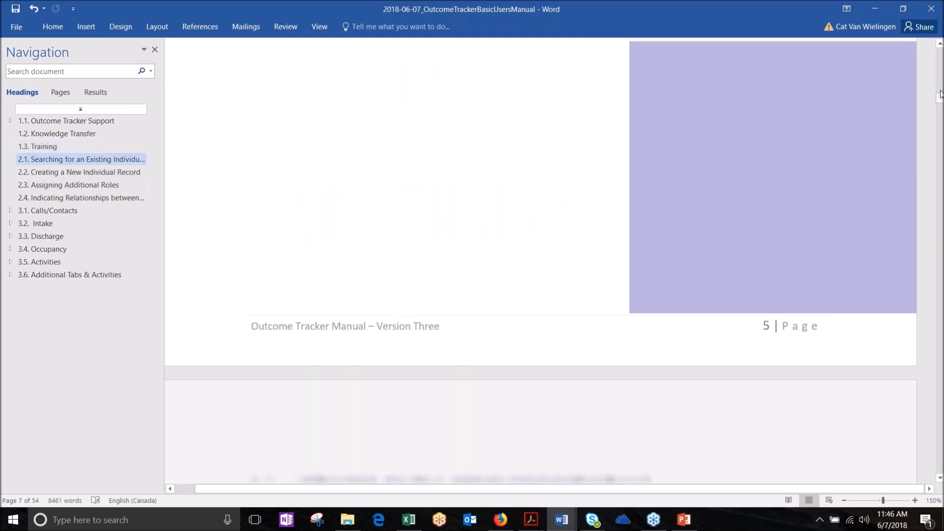
scroll(940, 94, up, 4)
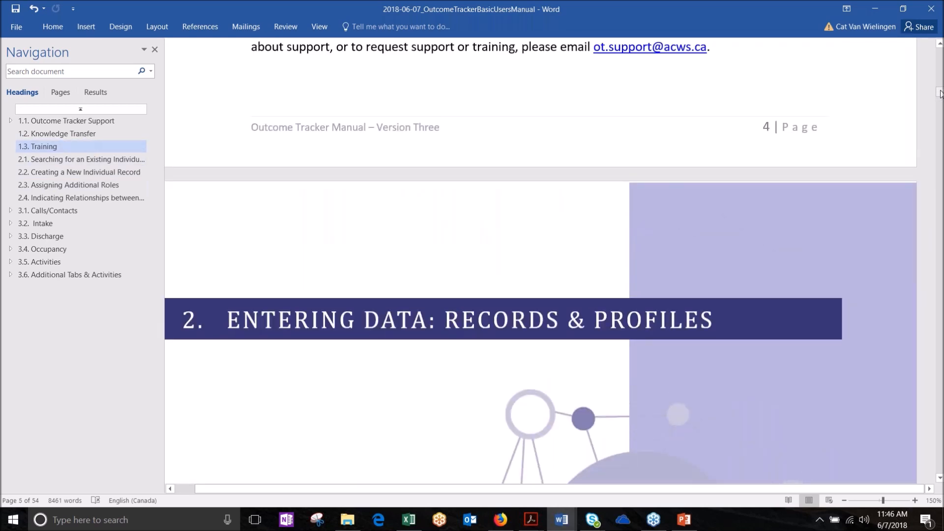
scroll(940, 94, up, 3)
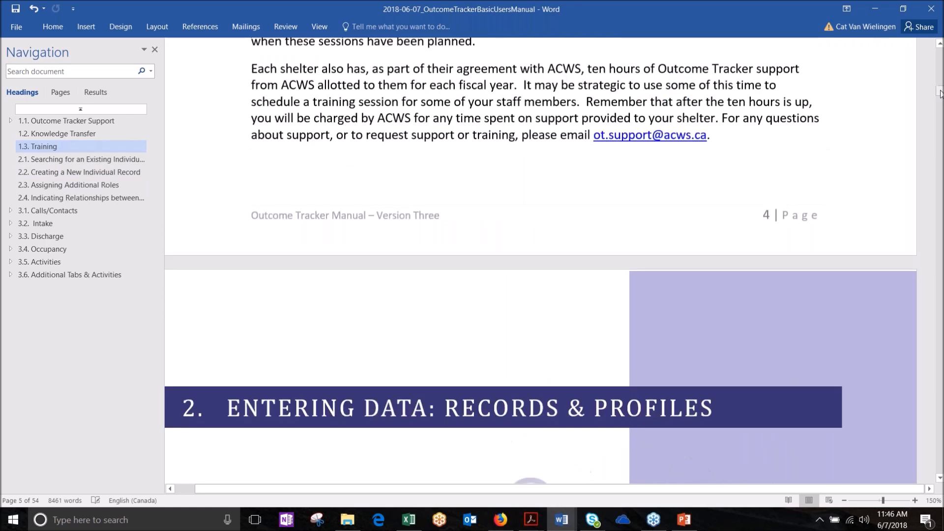
scroll(940, 94, up, 4)
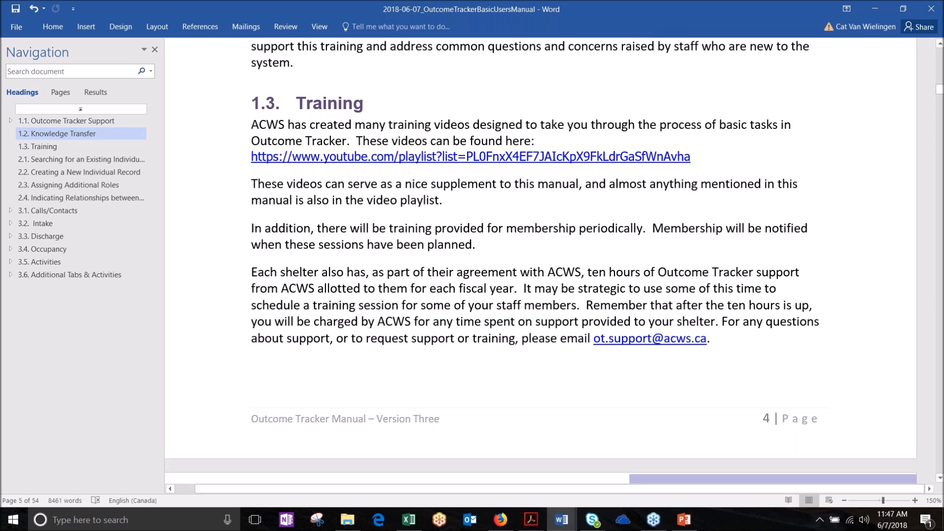
click(505, 528)
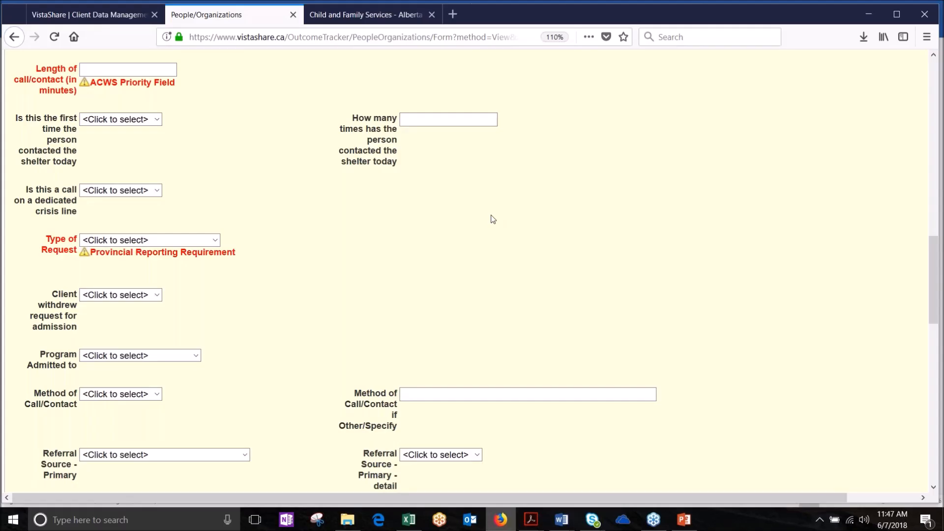
Step: Show the ACWS Member Support YouTube channel in a new tab, then return to the training slides
click(458, 19)
text(youtu)
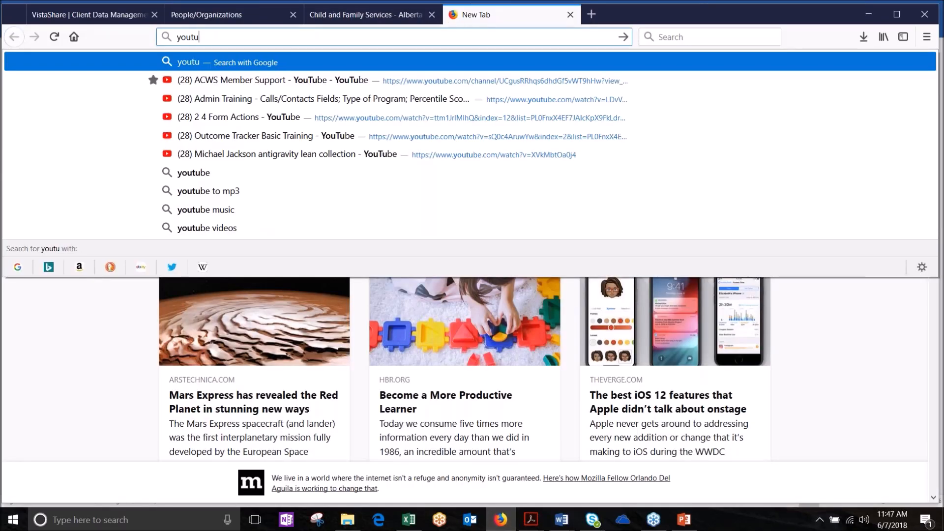
click(354, 80)
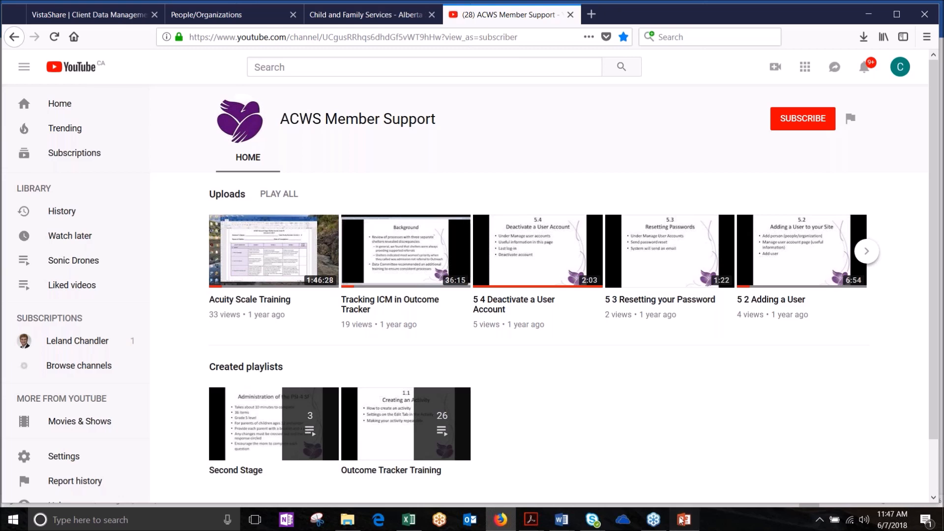
click(682, 520)
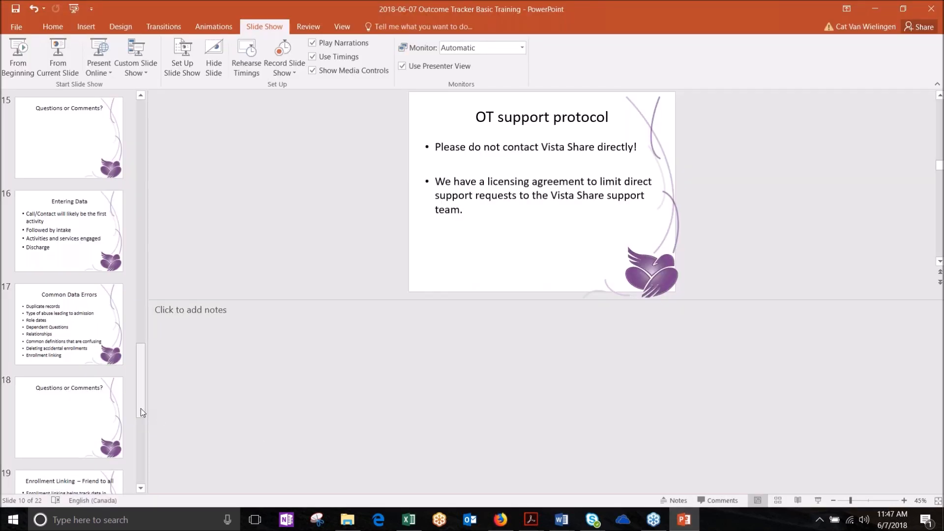
Step: Scroll the slide thumbnails to slide 22 and minimize PowerPoint
drag(140, 404, 130, 485)
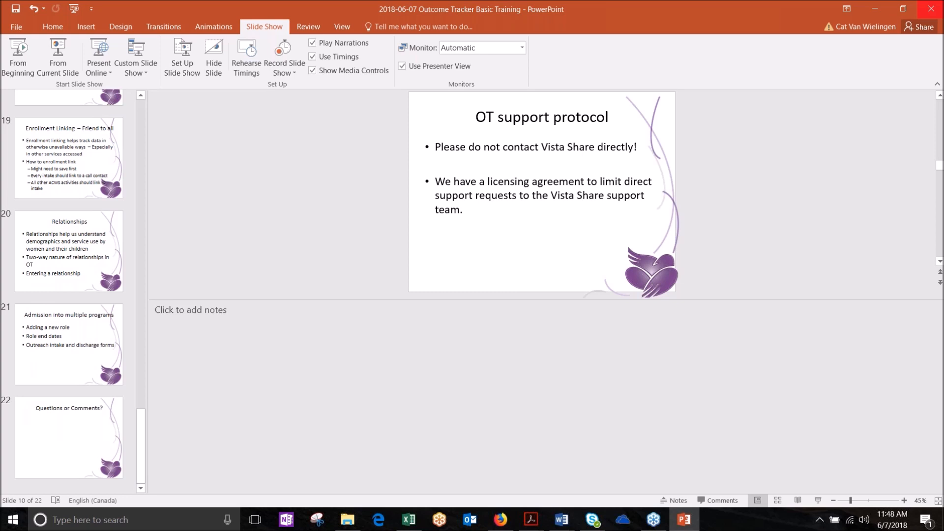
click(877, 10)
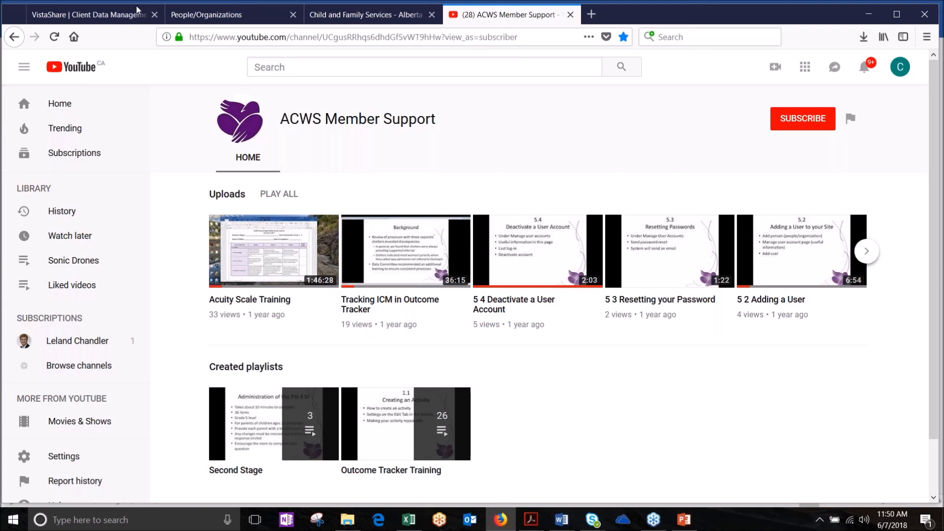
click(165, 6)
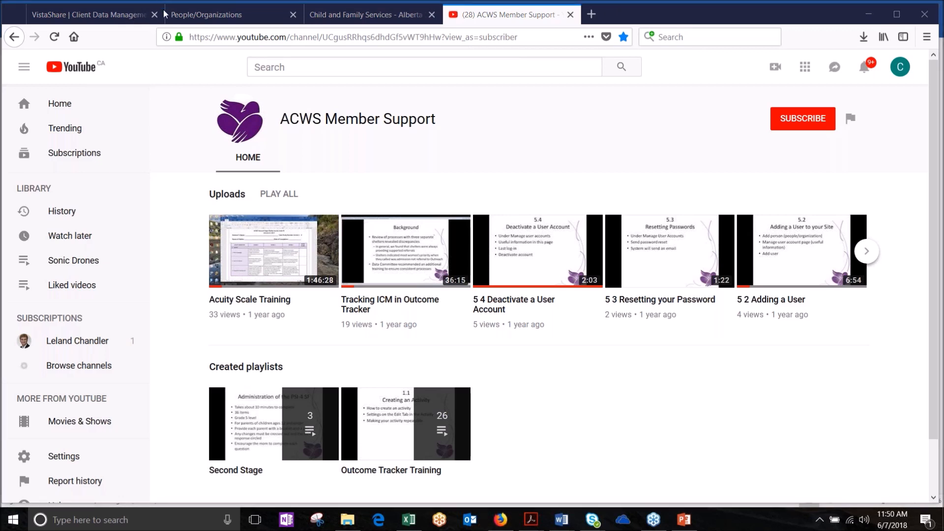